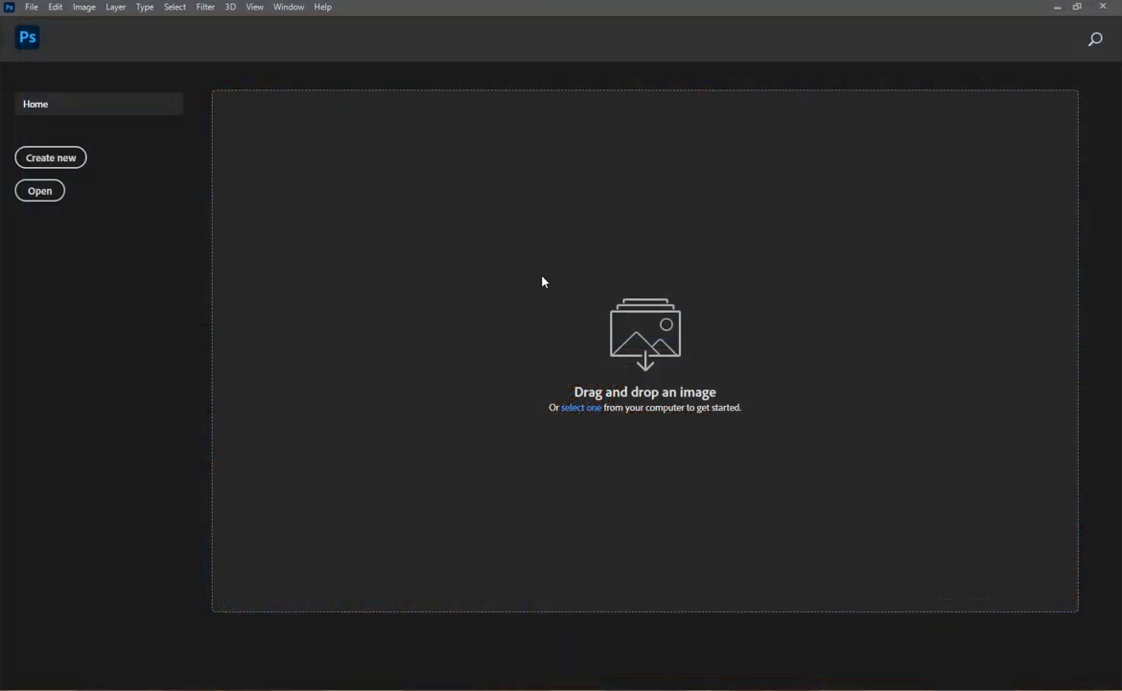
Start a new document named 'Visiting Card Design' at 3.5 × 2 inches, 300 ppi (1050 × 600 px).
{"action": "left_click", "coordinate": [39, 157]}
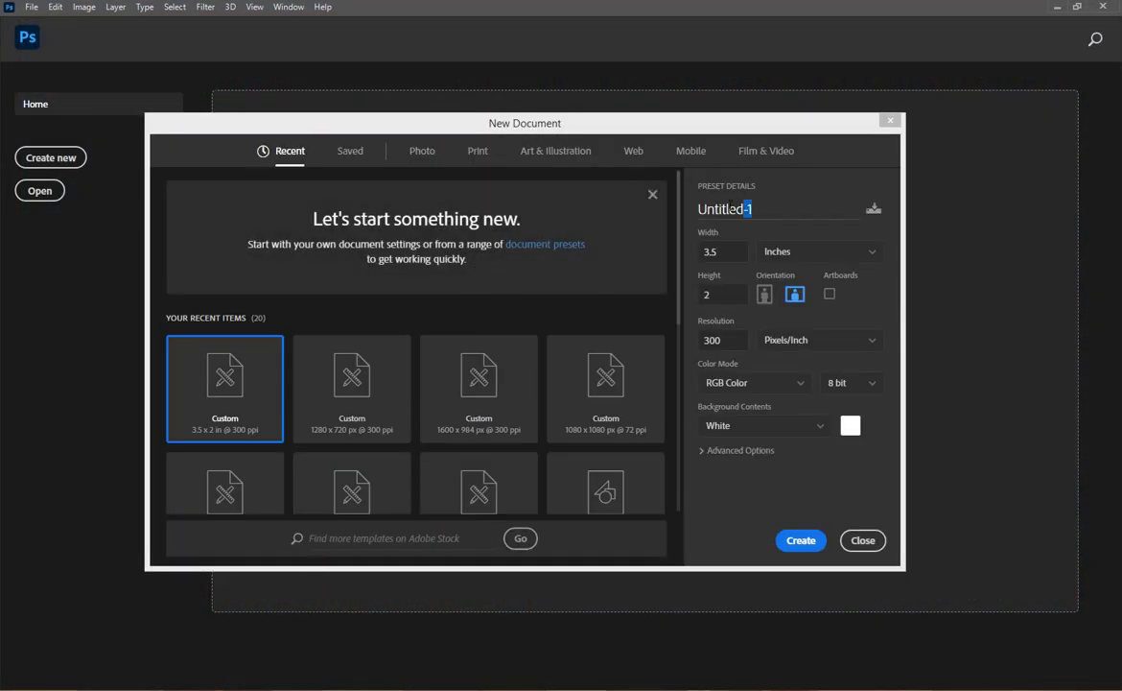
{"action": "double_click", "coordinate": [741, 213]}
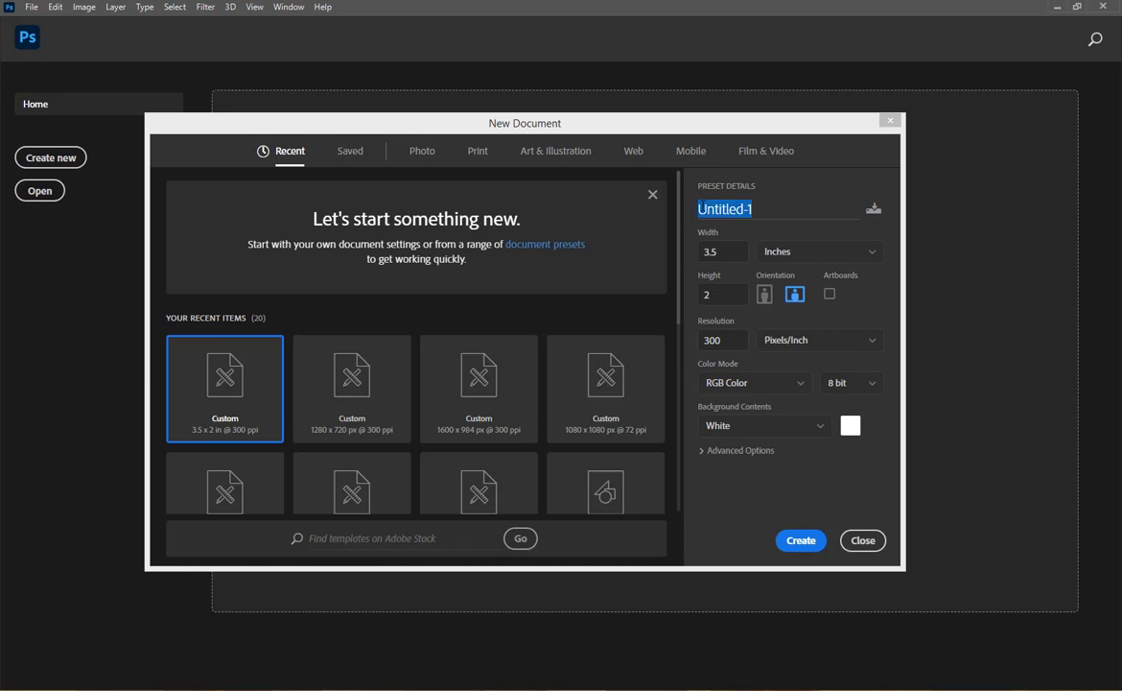
{"action": "type", "text": "Visi"}
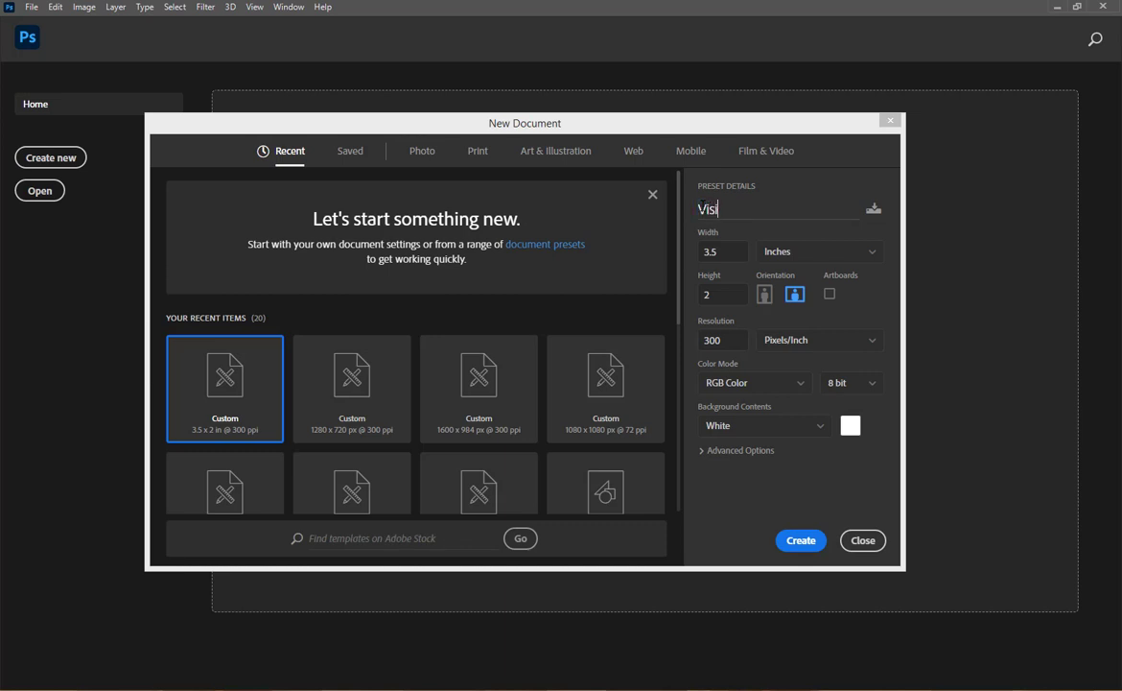
{"action": "type", "text": "ting"}
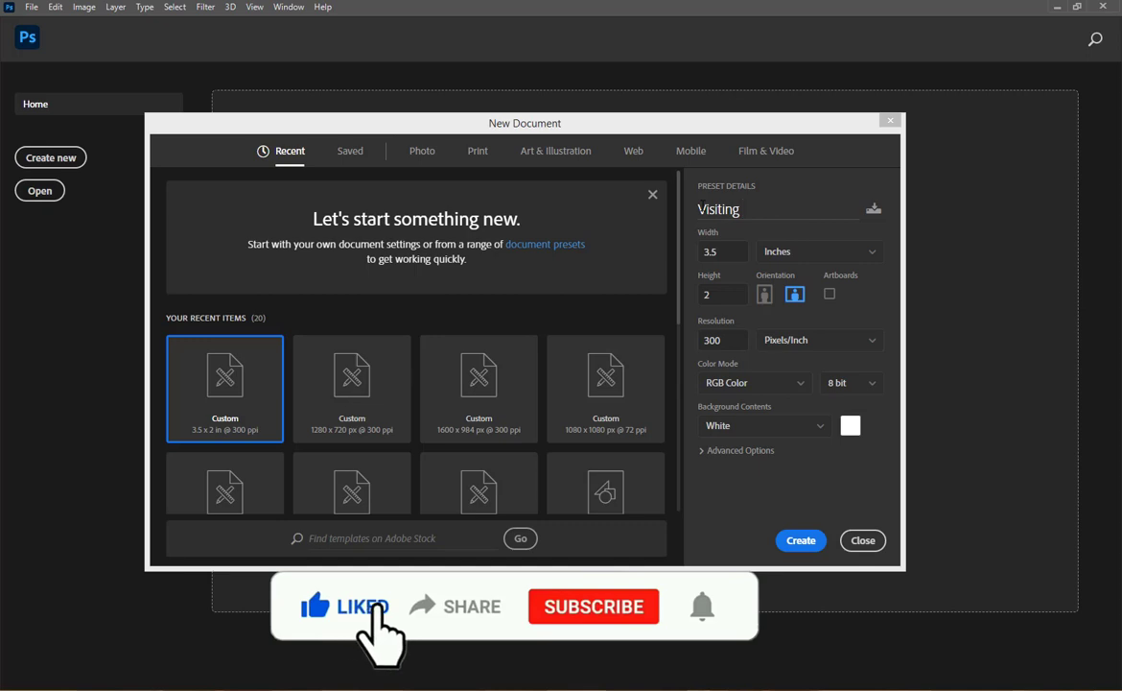
{"action": "type", "text": " C"}
{"action": "type", "text": "a"}
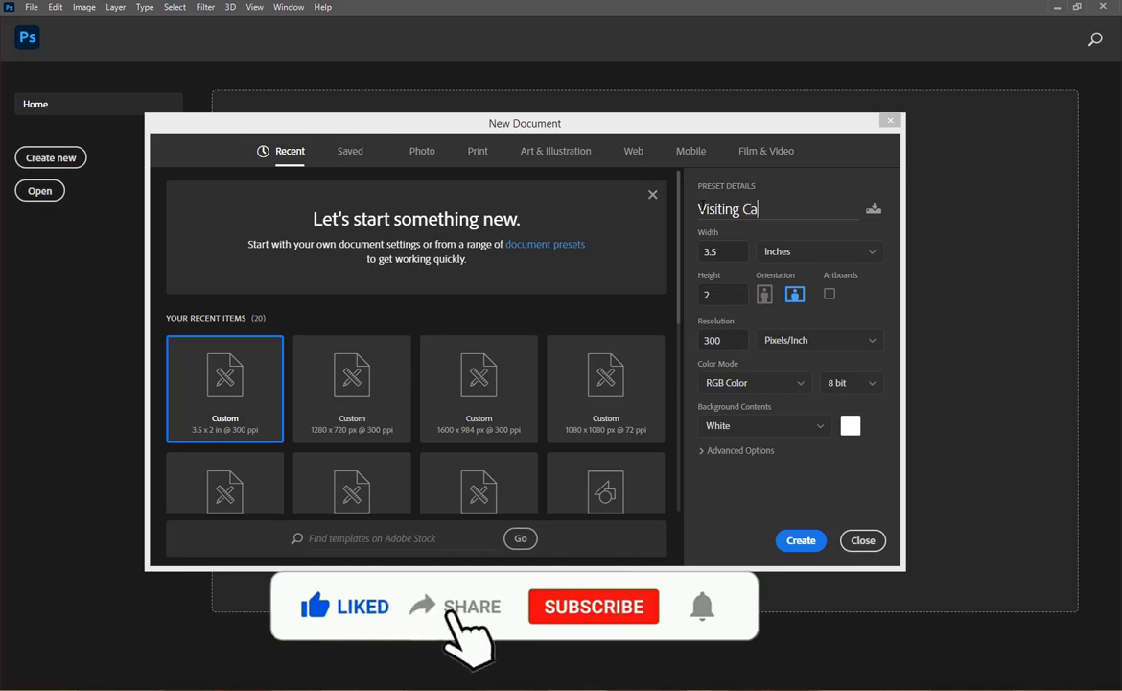
{"action": "type", "text": "r"}
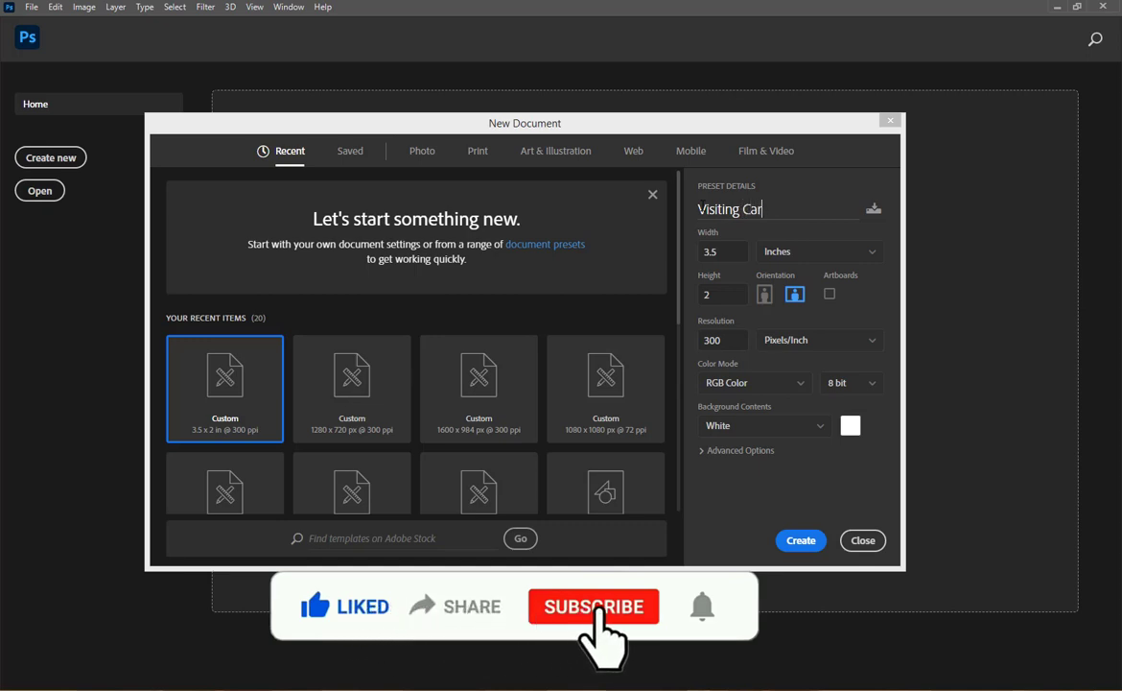
{"action": "type", "text": "d"}
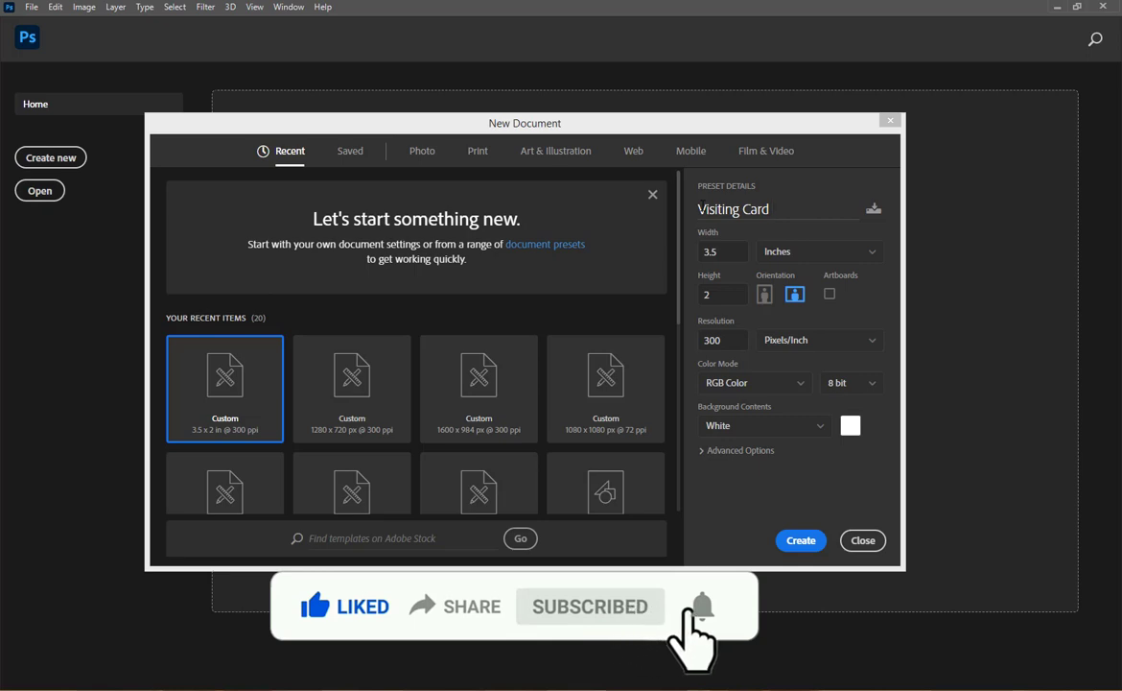
{"action": "type", "text": " Design"}
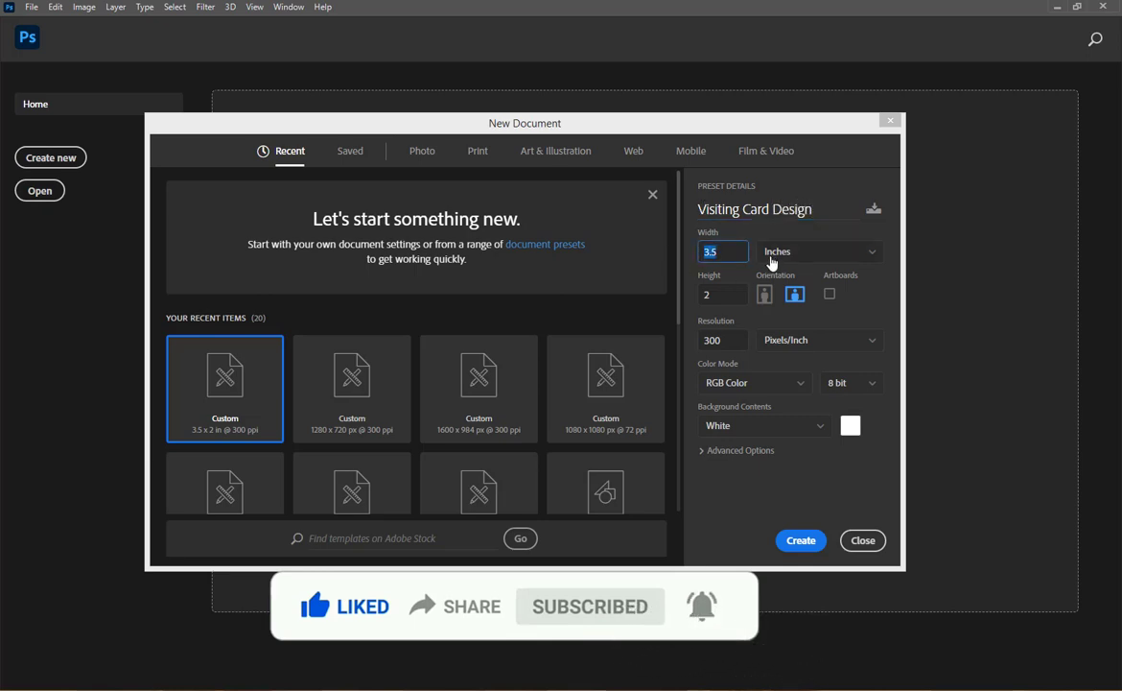
{"action": "left_click", "coordinate": [801, 252]}
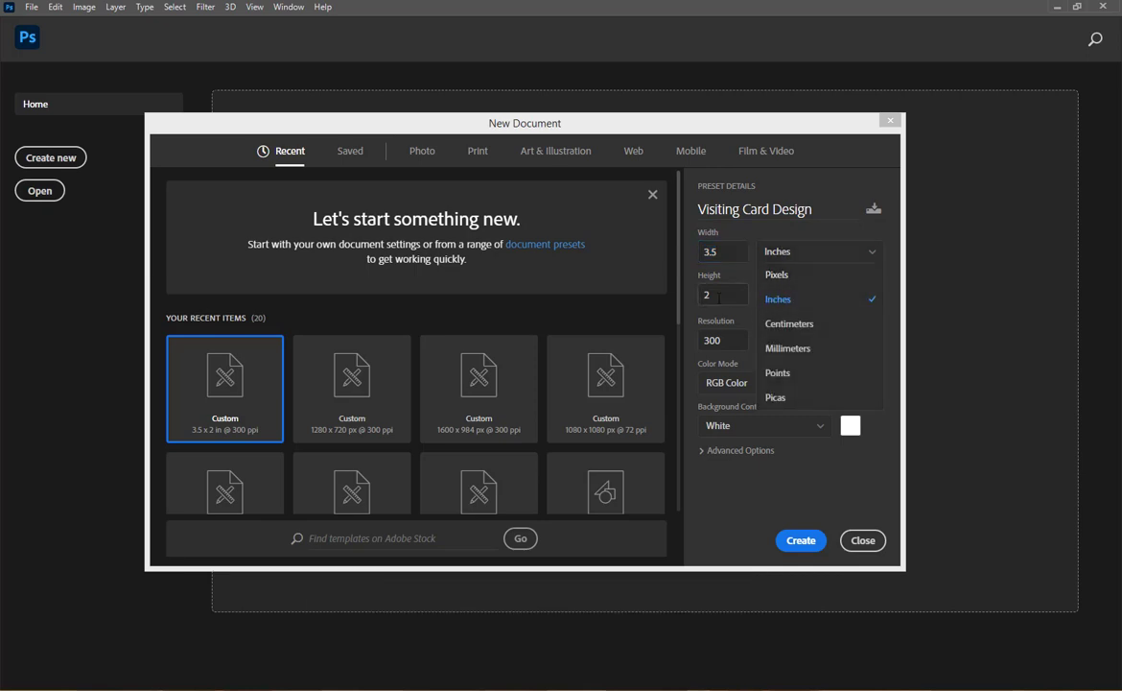
{"action": "left_click", "coordinate": [718, 298]}
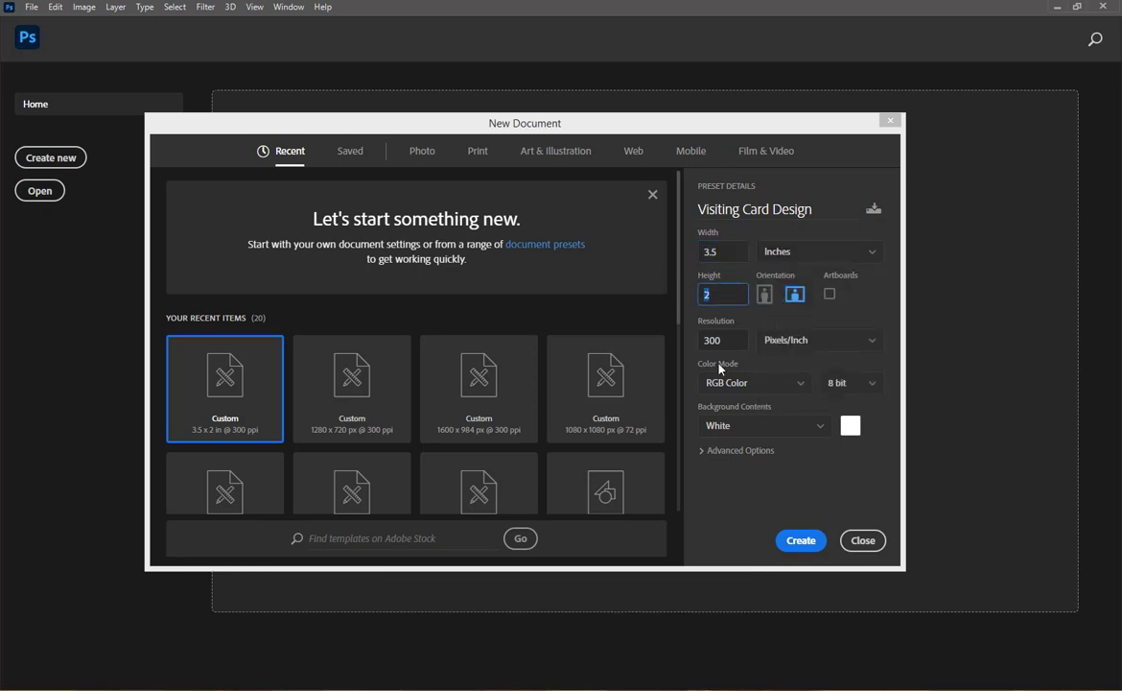
{"action": "left_click", "coordinate": [728, 336]}
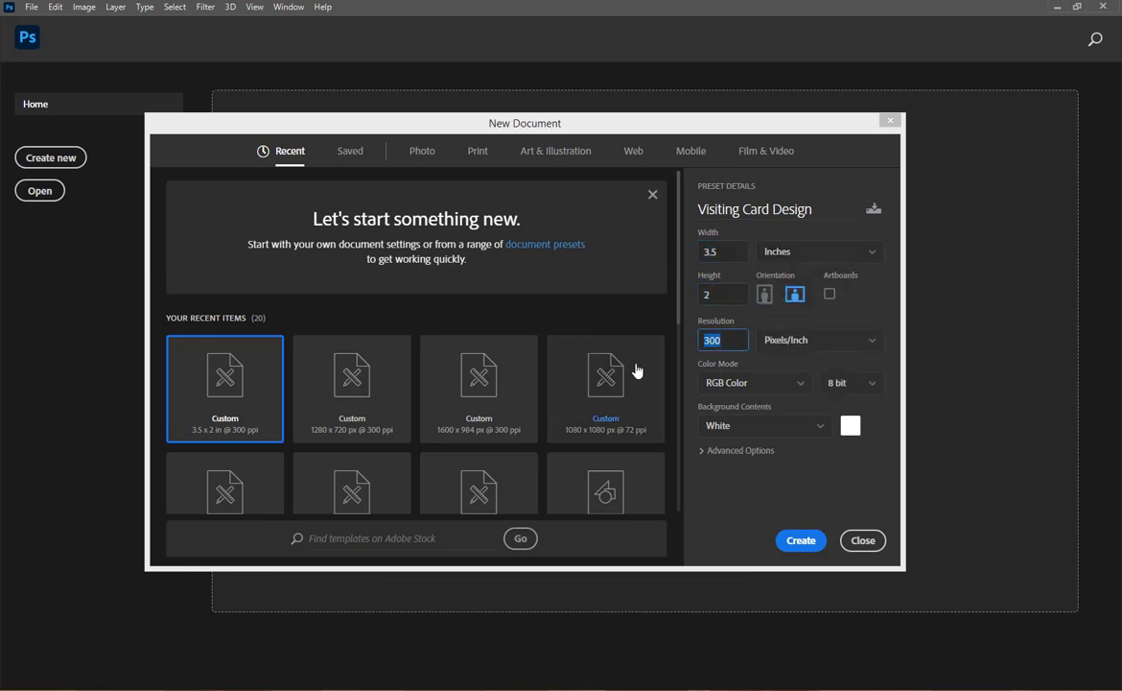
{"action": "left_click", "coordinate": [801, 539]}
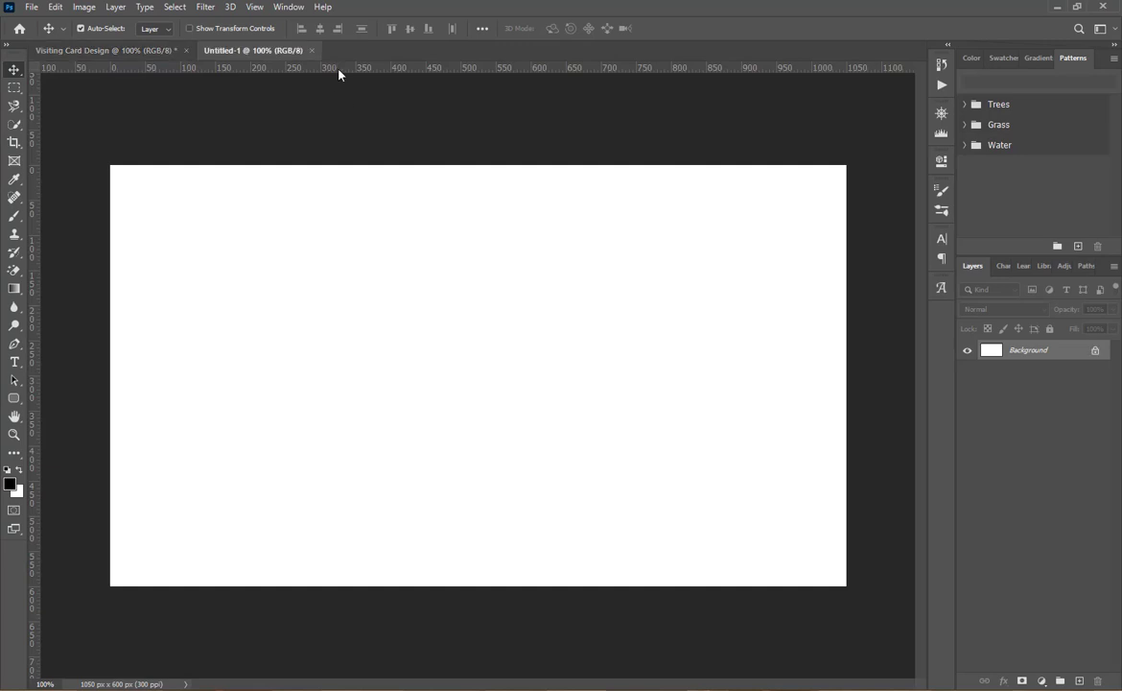
Place guides along the canvas top, bottom and left edges.
{"action": "left_click_drag", "start_coordinate": [309, 65], "coordinate": [345, 165]}
{"action": "left_click_drag", "start_coordinate": [386, 67], "coordinate": [408, 587]}
{"action": "mouse_move", "coordinate": [31, 433]}
{"action": "left_mouse_down"}
{"action": "mouse_move", "coordinate": [108, 464]}
{"action": "mouse_move", "coordinate": [841, 440]}
{"action": "left_mouse_up"}
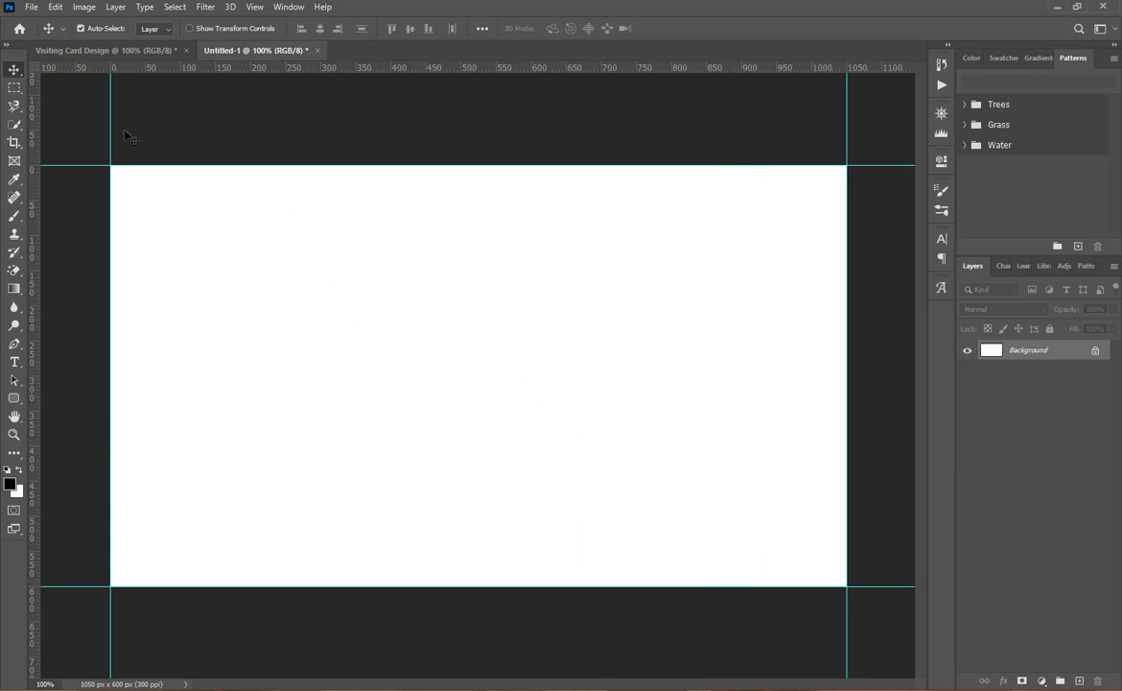
Enlarge the canvas to 3.75 × 2.25 inches via Canvas Size.
{"action": "left_click", "coordinate": [83, 7]}
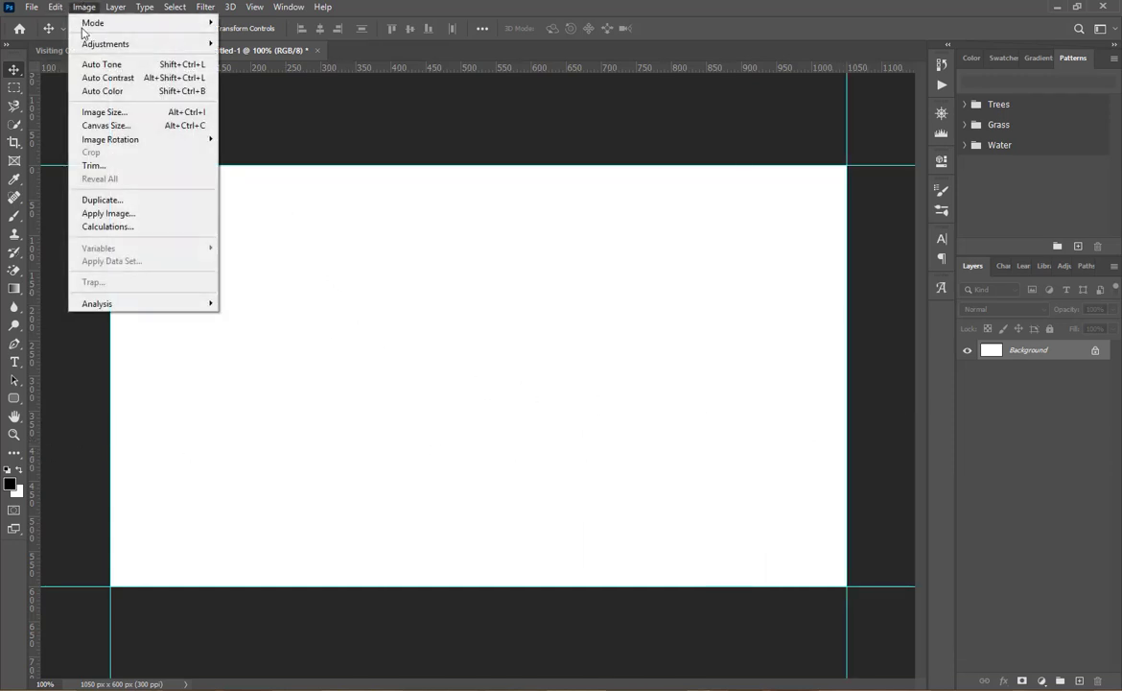
{"action": "left_click", "coordinate": [101, 120]}
{"action": "left_click", "coordinate": [590, 226]}
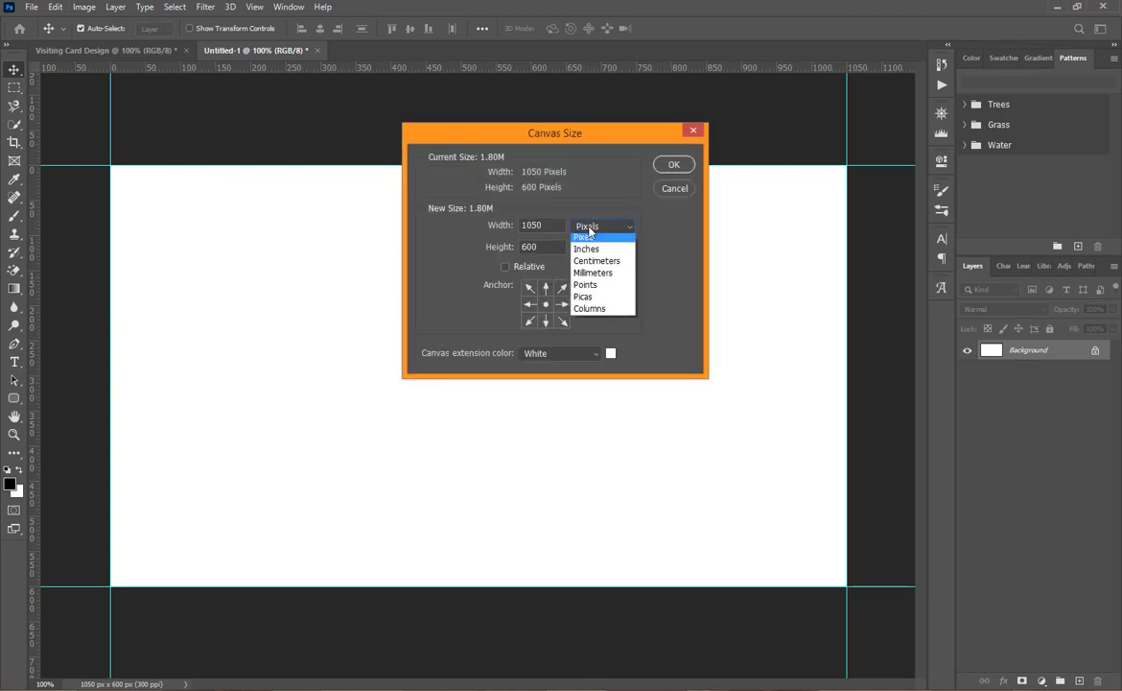
{"action": "left_click", "coordinate": [587, 264]}
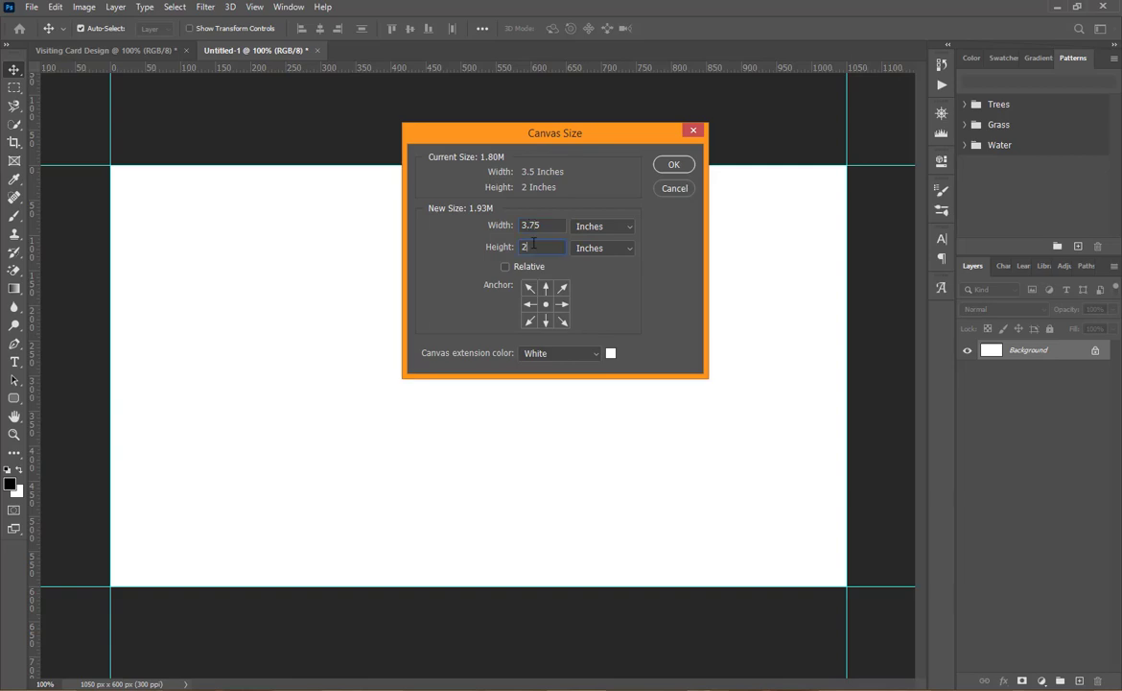
{"action": "type", "text": "25"}
{"action": "left_click", "coordinate": [675, 165]}
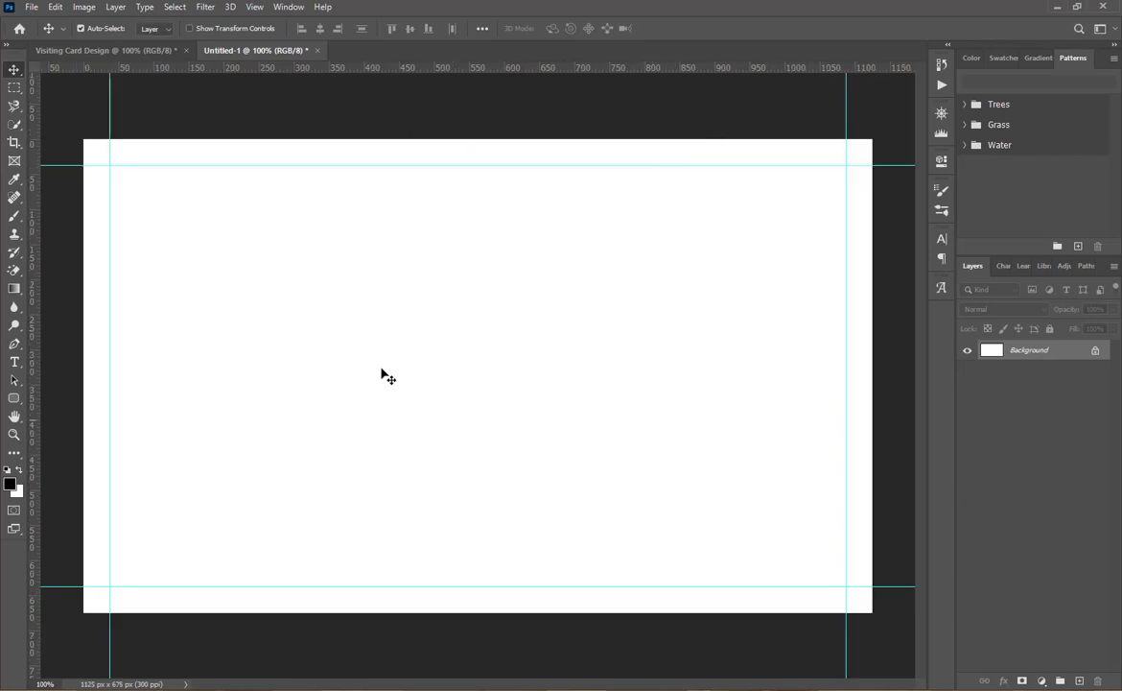
Draw a rounded rectangle filling the area between the guides.
{"action": "left_click", "coordinate": [14, 397]}
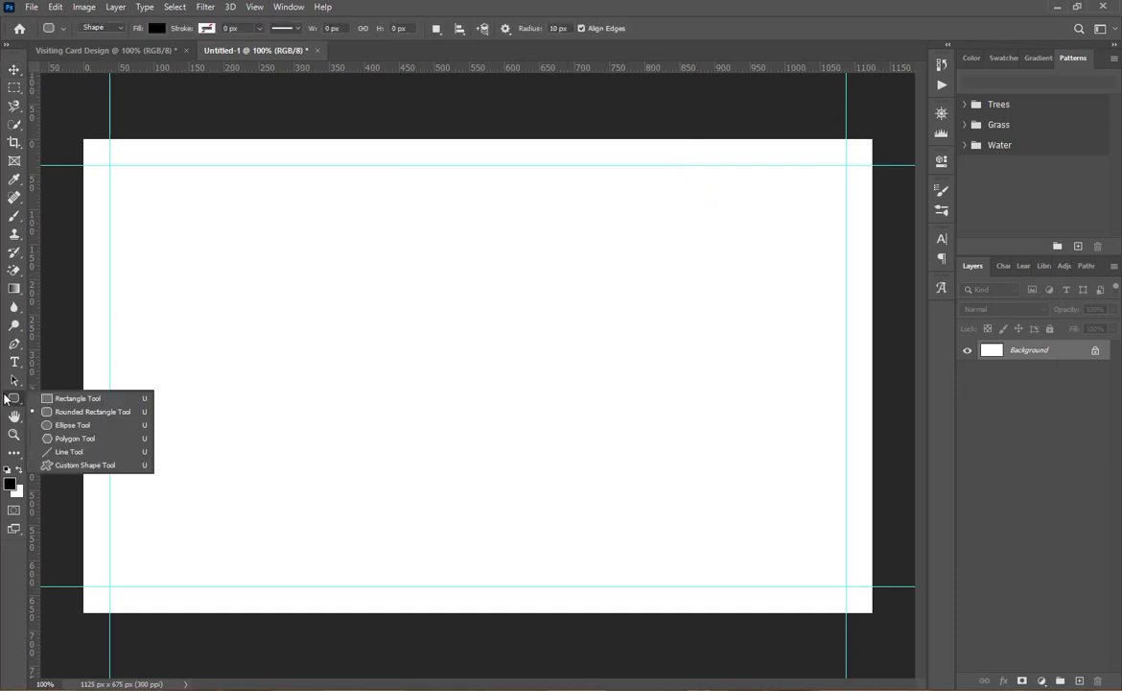
{"action": "left_click", "coordinate": [58, 411]}
{"action": "left_click_drag", "start_coordinate": [110, 161], "coordinate": [845, 585]}
{"action": "left_click", "coordinate": [741, 246]}
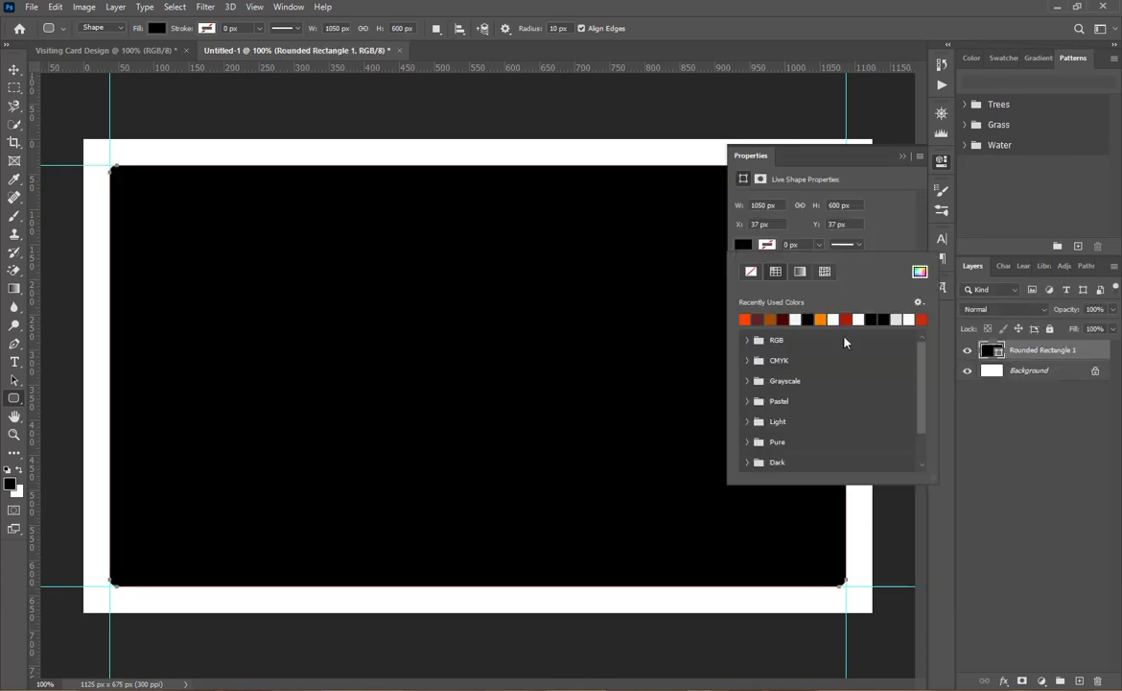
{"action": "left_click", "coordinate": [904, 158]}
{"action": "left_click", "coordinate": [903, 156]}
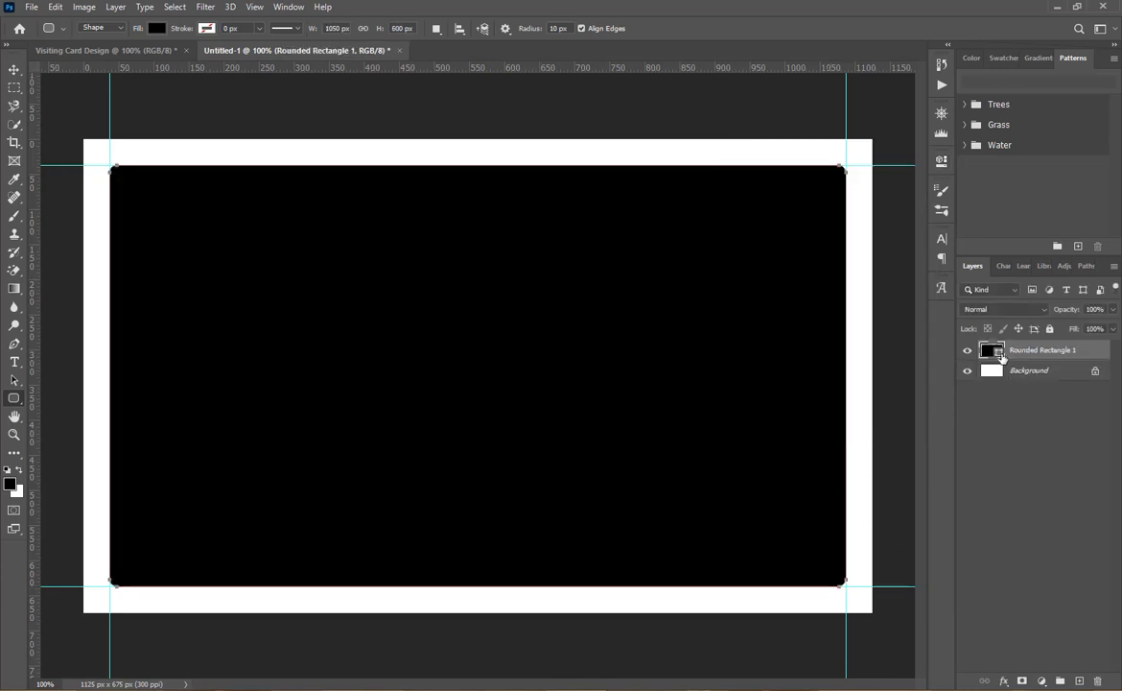
Change the rounded rectangle's fill colour to sky blue #0096ff.
{"action": "double_click", "coordinate": [989, 350]}
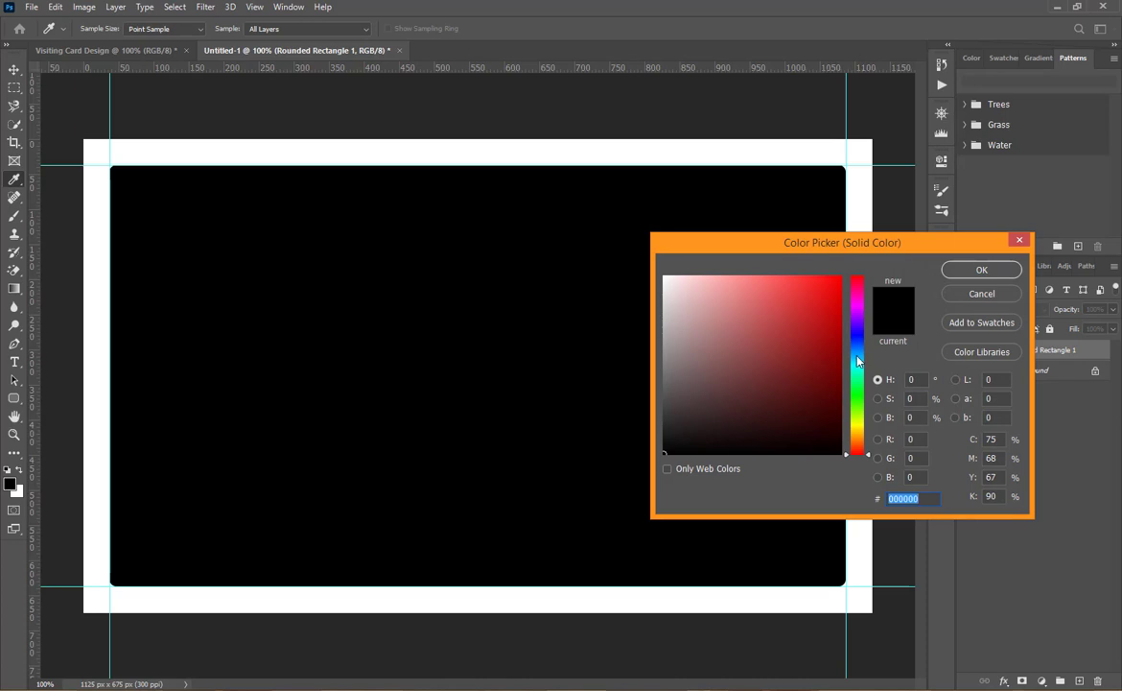
{"action": "left_click", "coordinate": [856, 354]}
{"action": "left_click", "coordinate": [856, 343]}
{"action": "left_click", "coordinate": [828, 295]}
{"action": "left_click_drag", "start_coordinate": [828, 294], "coordinate": [842, 276]}
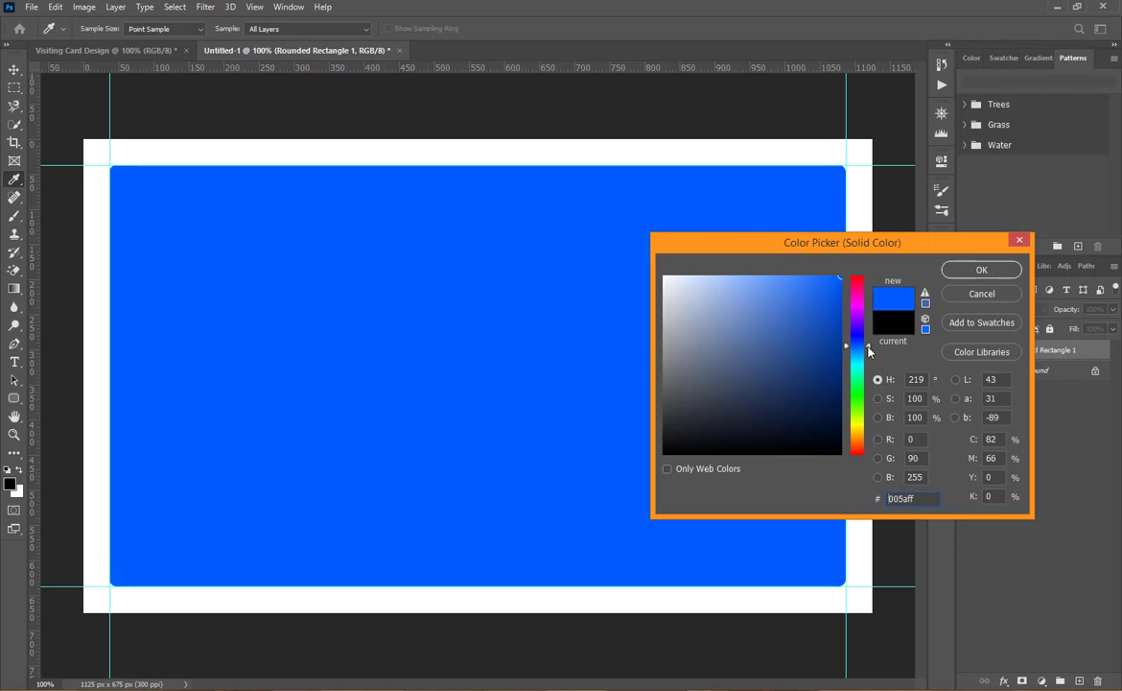
{"action": "left_click_drag", "start_coordinate": [868, 350], "coordinate": [871, 357]}
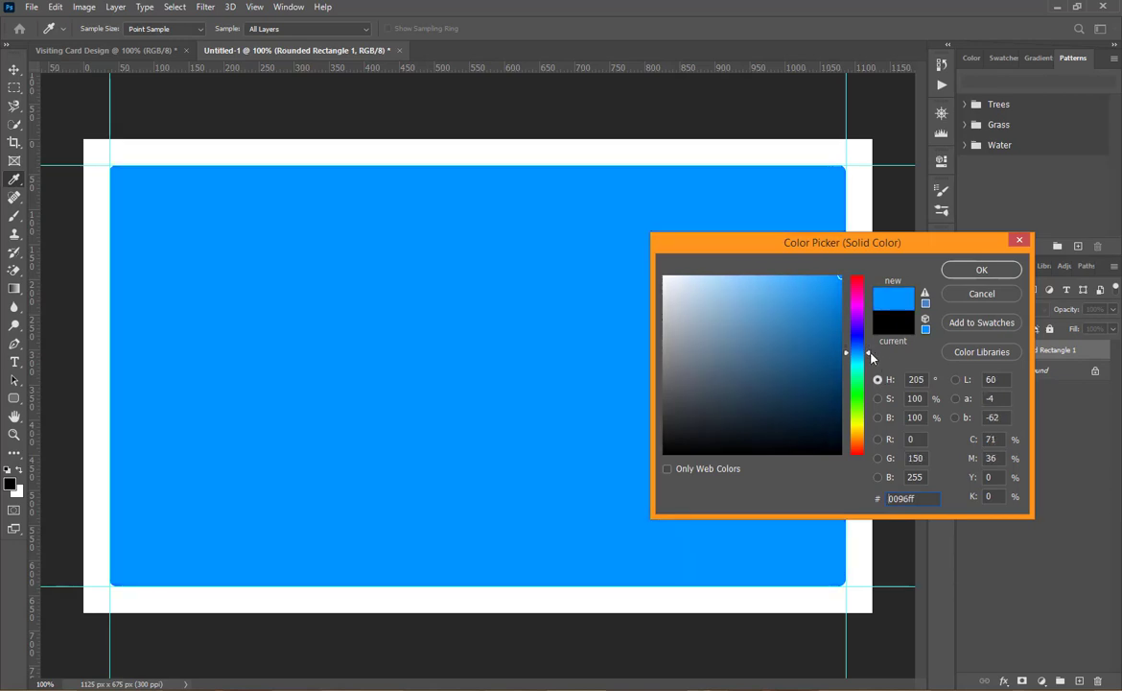
{"action": "left_click", "coordinate": [974, 270]}
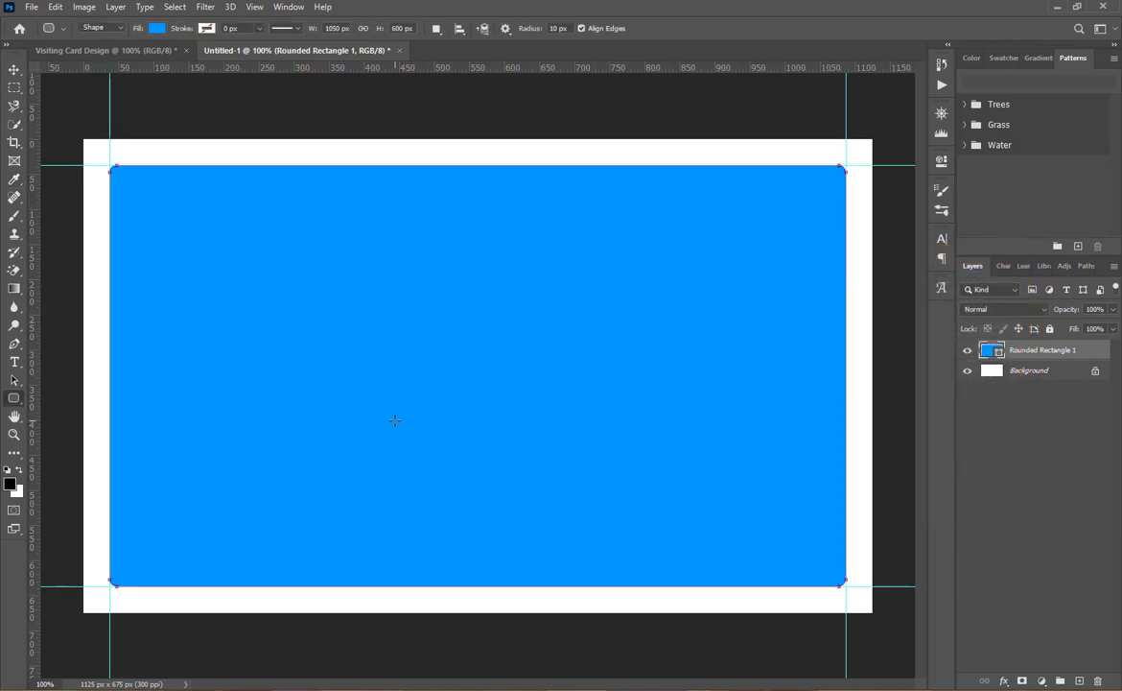
{"action": "key", "text": "v"}
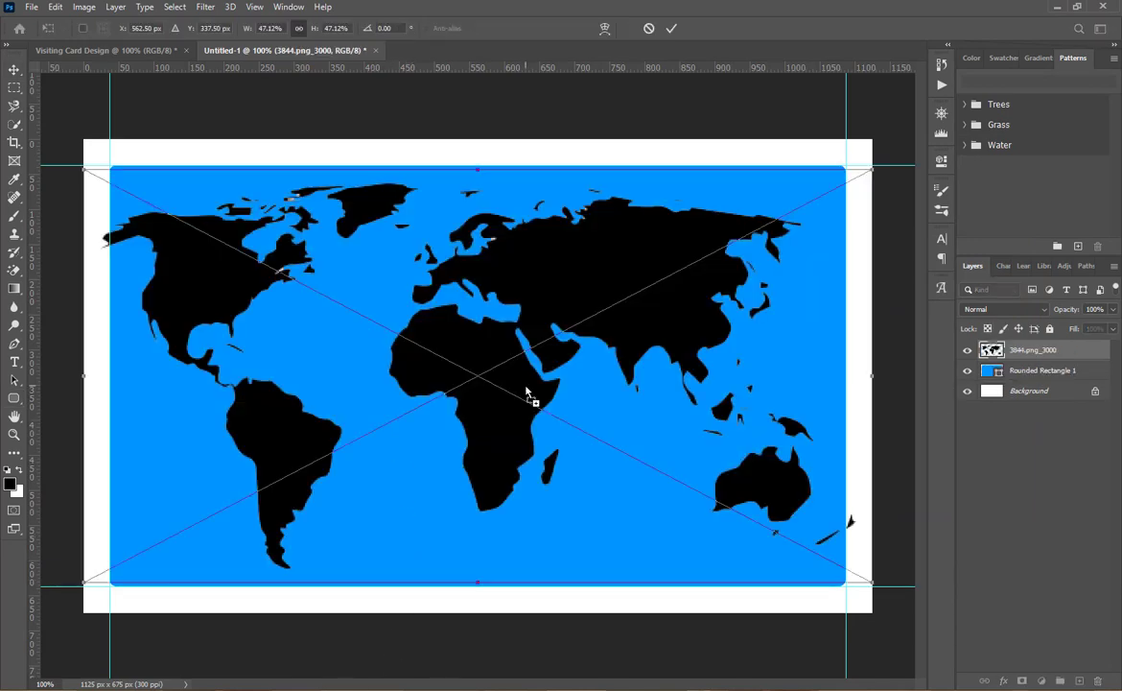
Commit the world map, shrink it to fit, set 54% opacity and unlock Background.
{"action": "left_click", "coordinate": [673, 32]}
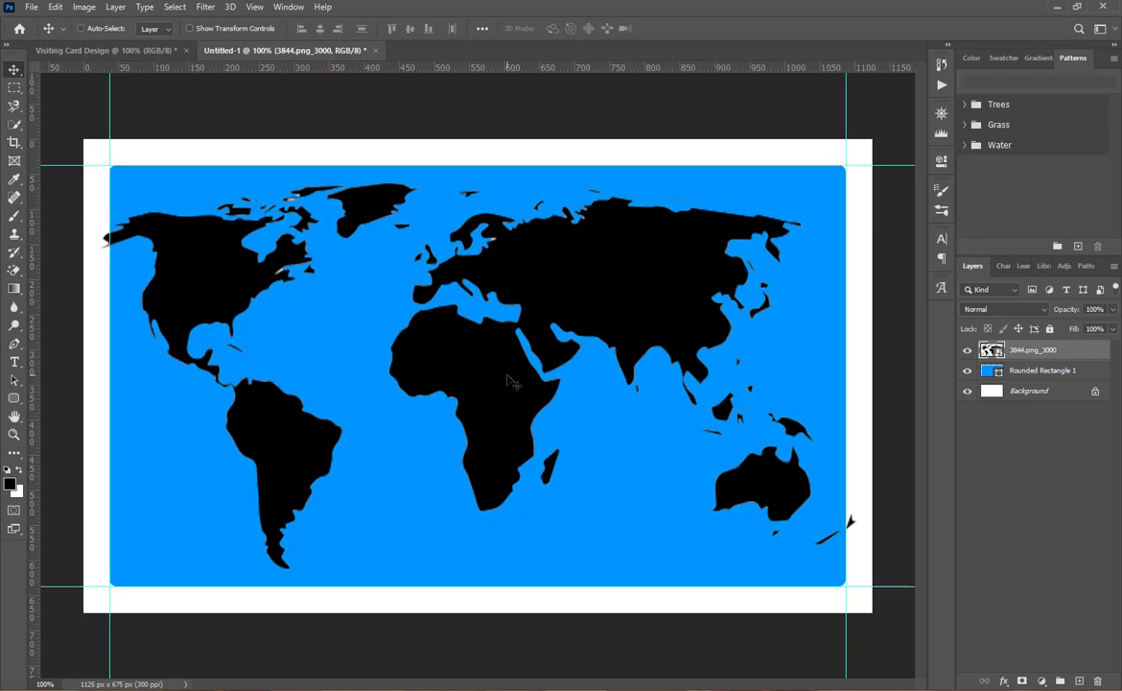
{"action": "key", "text": "ctrl+t"}
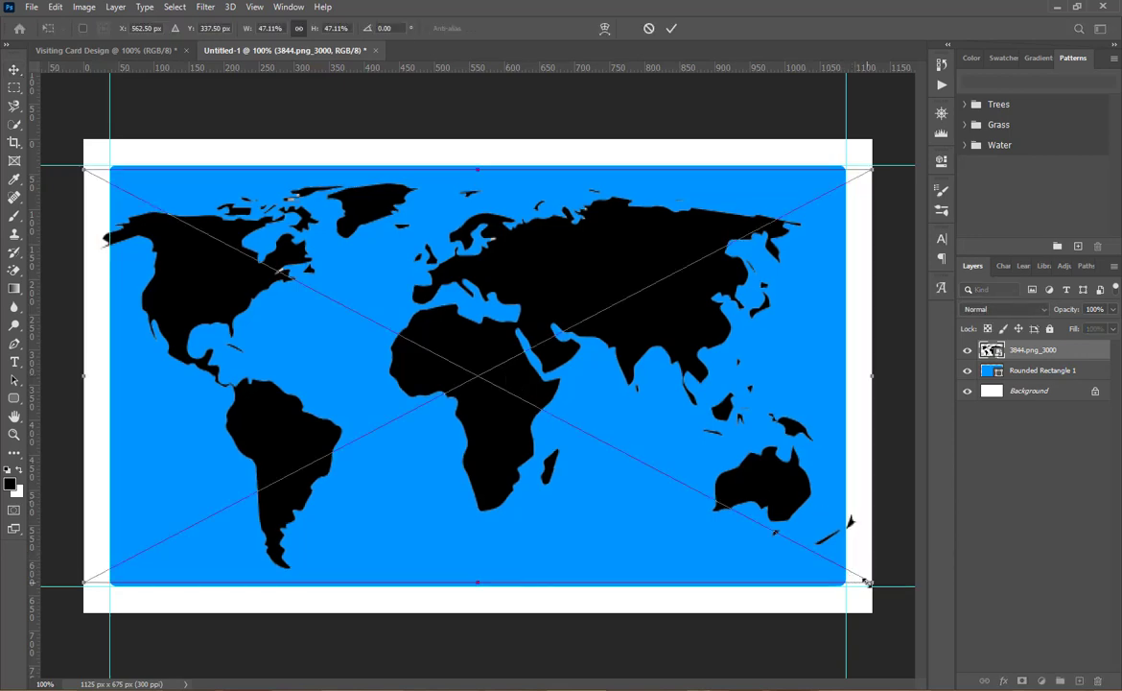
{"action": "mouse_move", "coordinate": [868, 581]}
{"action": "left_mouse_down"}
{"action": "mouse_move", "coordinate": [837, 573]}
{"action": "mouse_move", "coordinate": [854, 573]}
{"action": "left_mouse_up"}
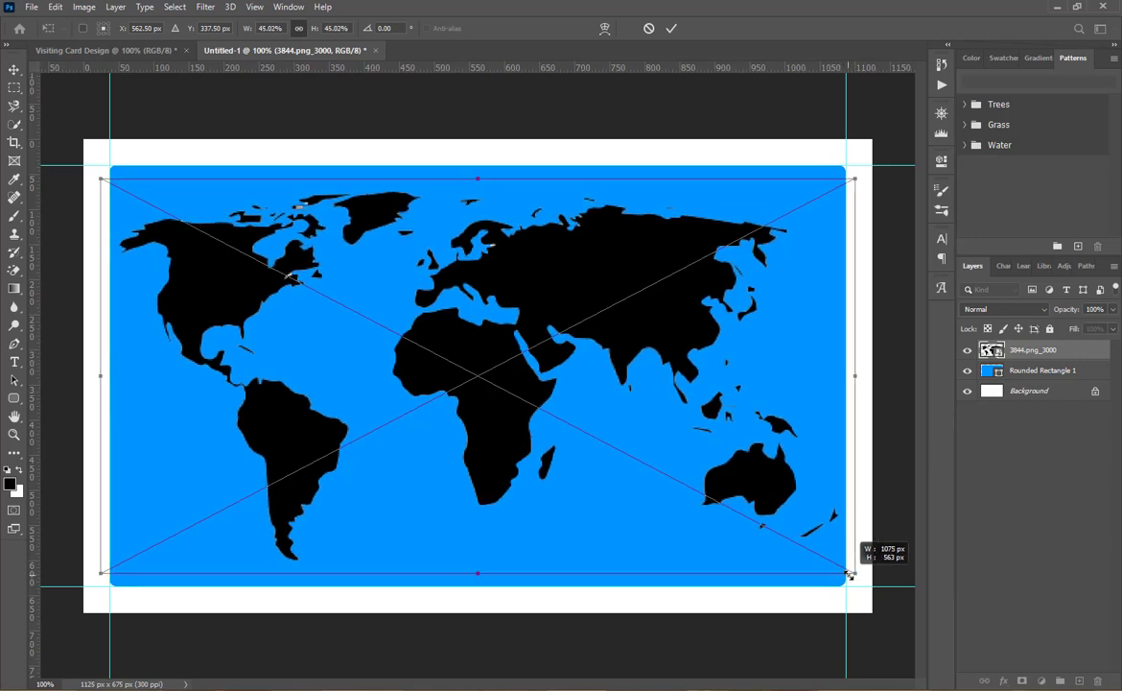
{"action": "left_click", "coordinate": [675, 30]}
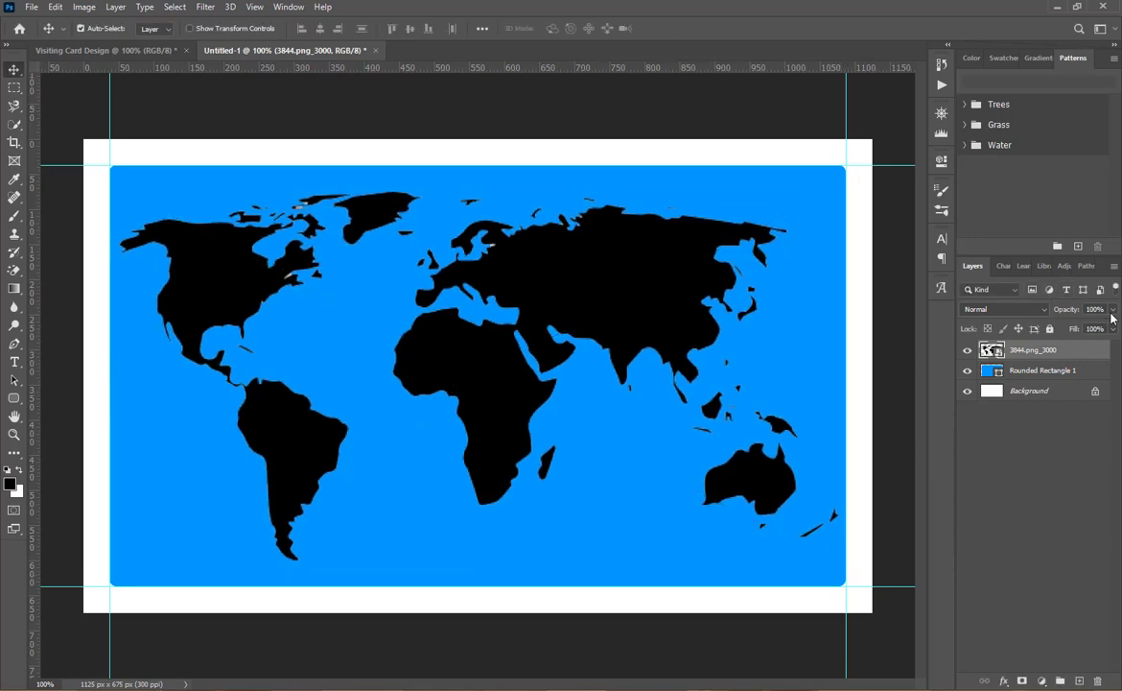
{"action": "mouse_move", "coordinate": [1110, 327]}
{"action": "left_mouse_down"}
{"action": "mouse_move", "coordinate": [1078, 326]}
{"action": "mouse_move", "coordinate": [1080, 349]}
{"action": "left_mouse_up"}
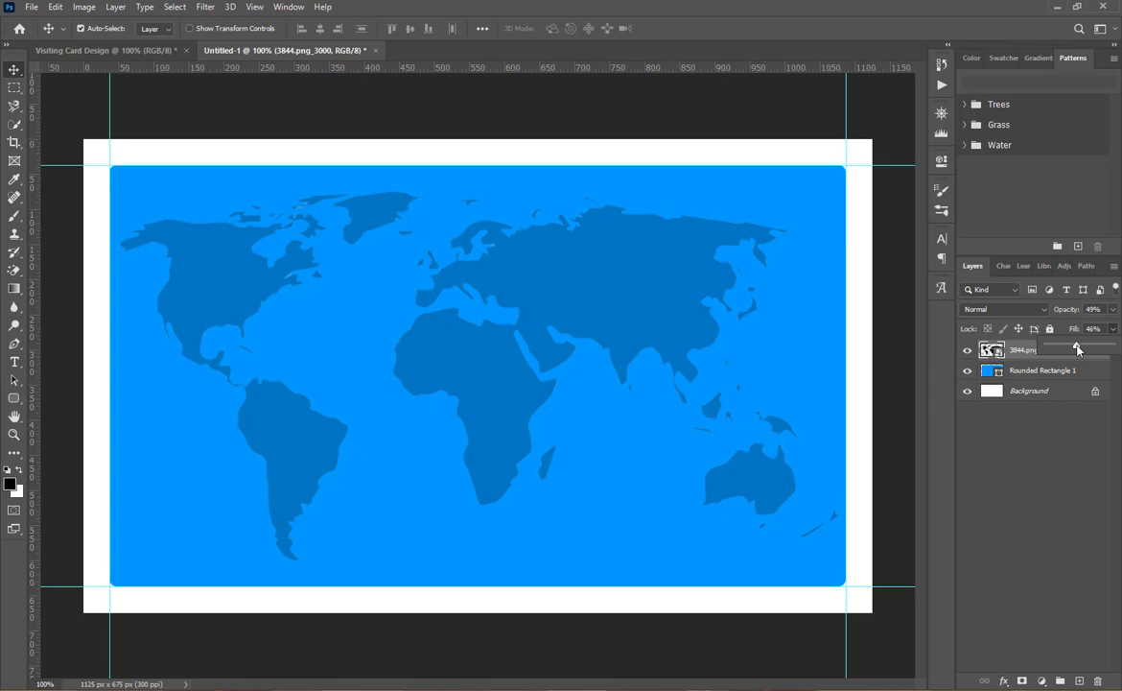
{"action": "left_click", "coordinate": [1095, 391]}
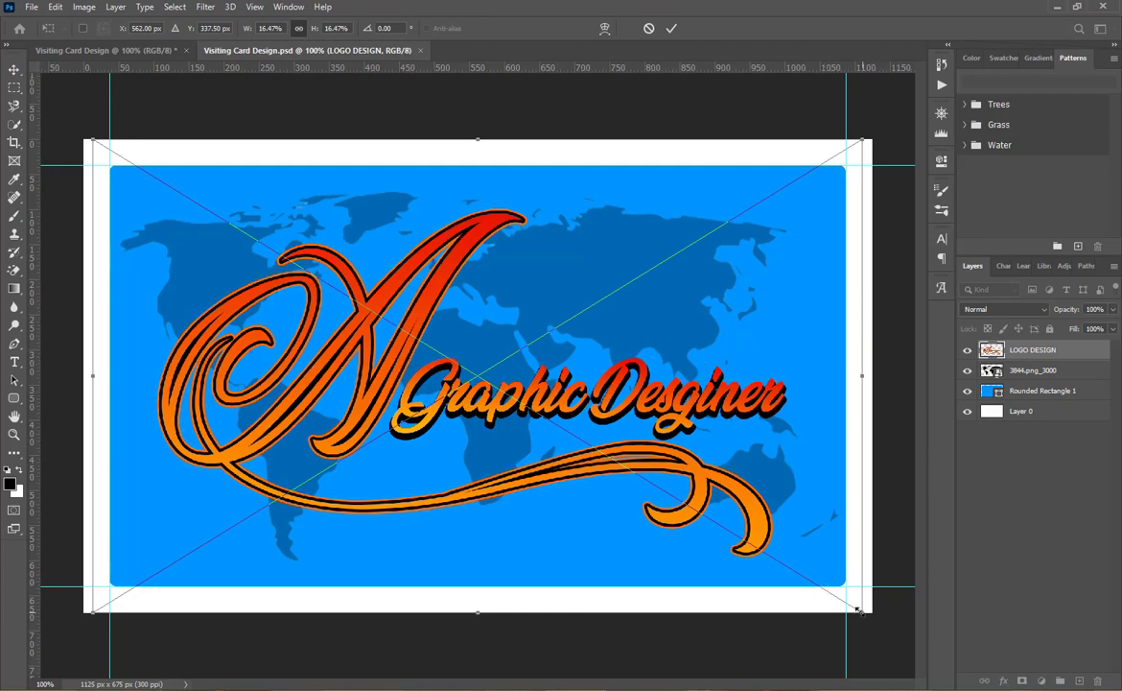
Rescale and reposition the orange logo over the upper part of the map, then commit.
{"action": "left_click_drag", "start_coordinate": [859, 610], "coordinate": [570, 431]}
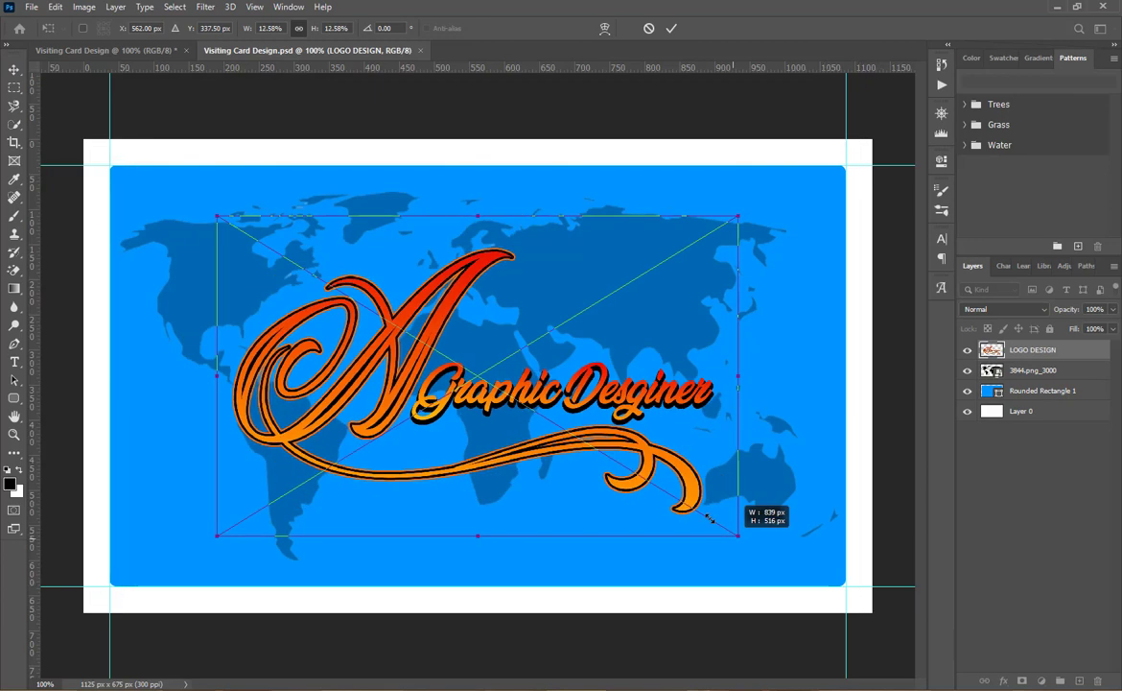
{"action": "left_click_drag", "start_coordinate": [468, 353], "coordinate": [412, 240]}
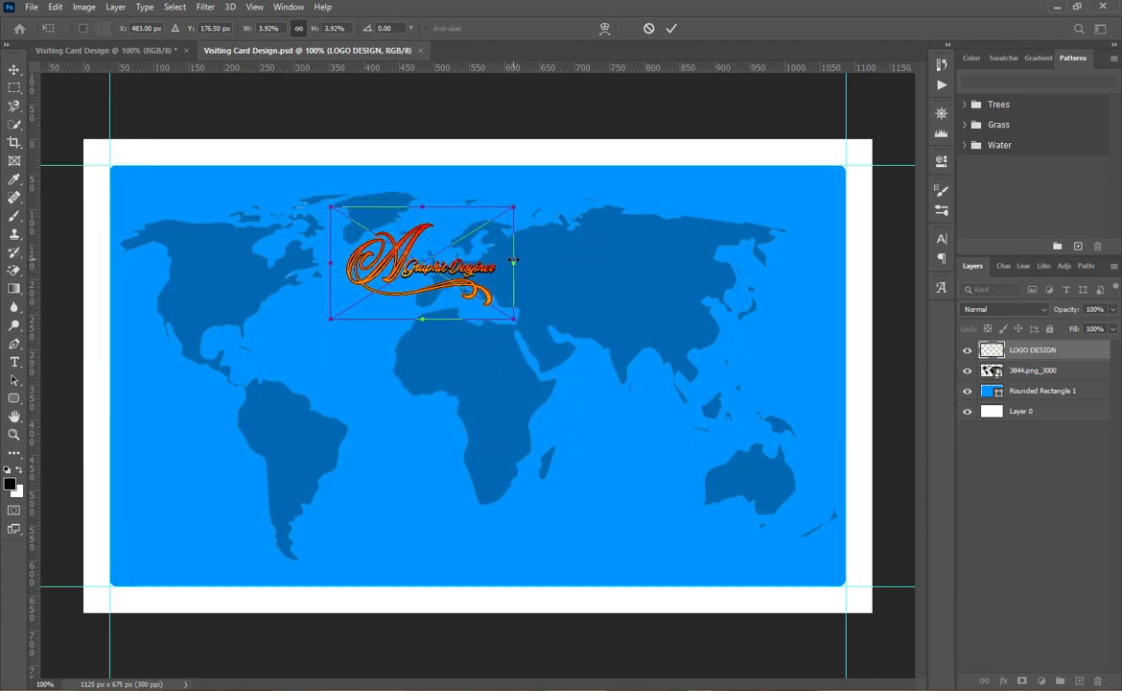
{"action": "left_click_drag", "start_coordinate": [514, 259], "coordinate": [596, 262]}
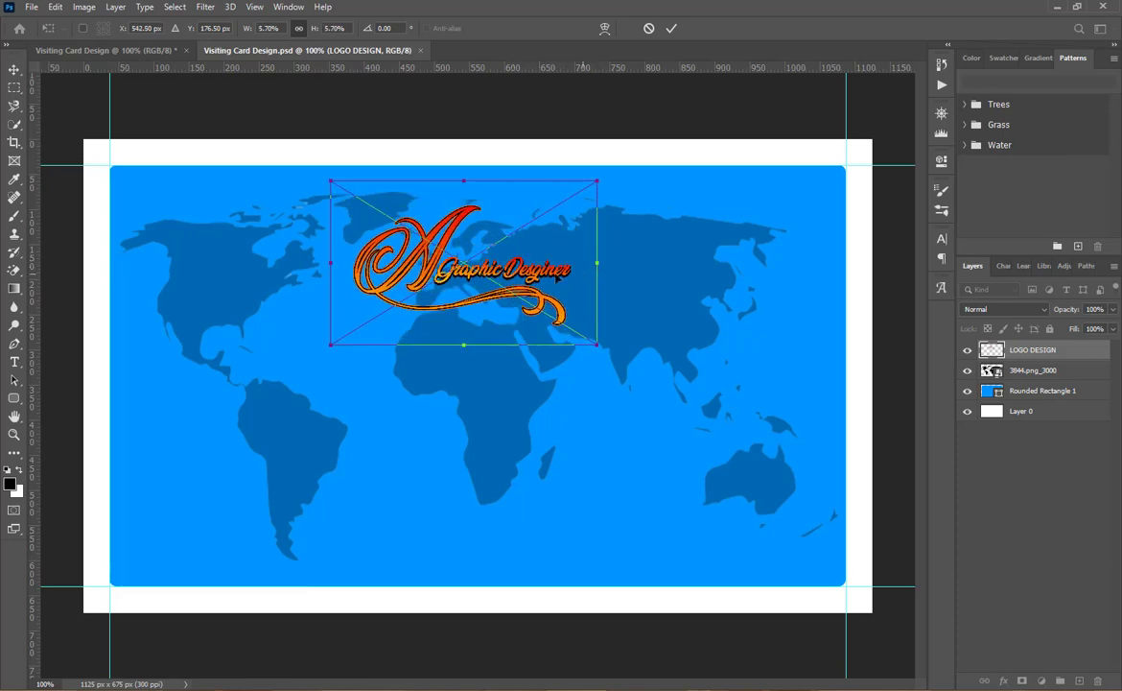
{"action": "left_click_drag", "start_coordinate": [437, 249], "coordinate": [435, 287]}
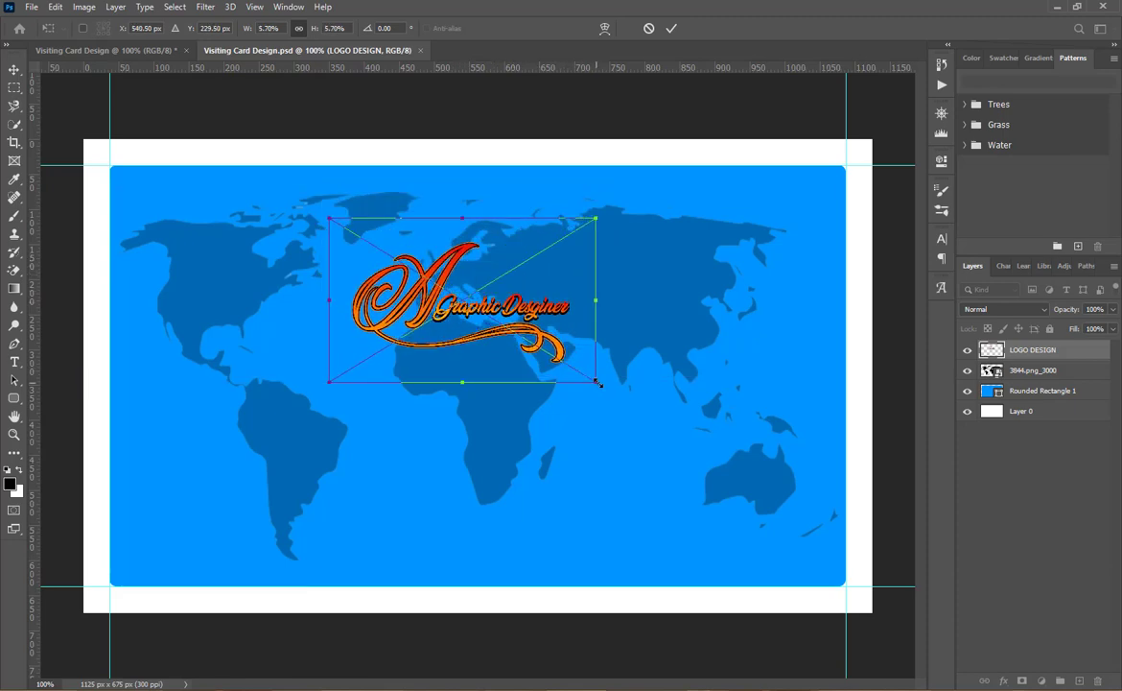
{"action": "left_click_drag", "start_coordinate": [596, 382], "coordinate": [620, 395]}
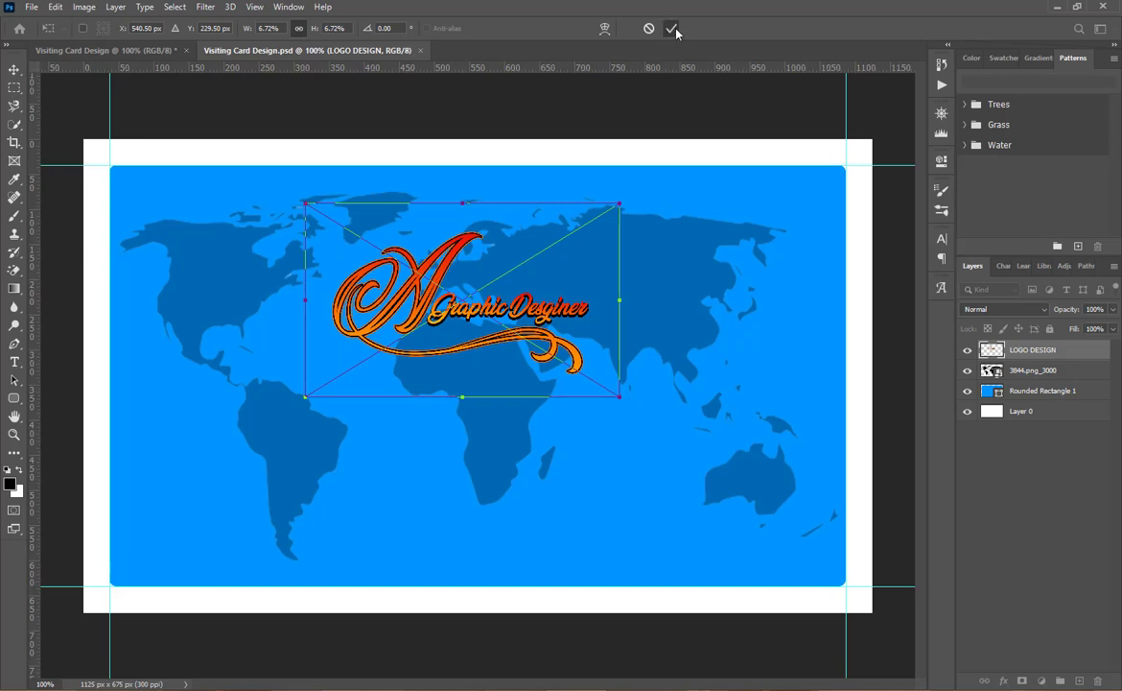
{"action": "left_click", "coordinate": [671, 29]}
{"action": "left_click", "coordinate": [14, 361]}
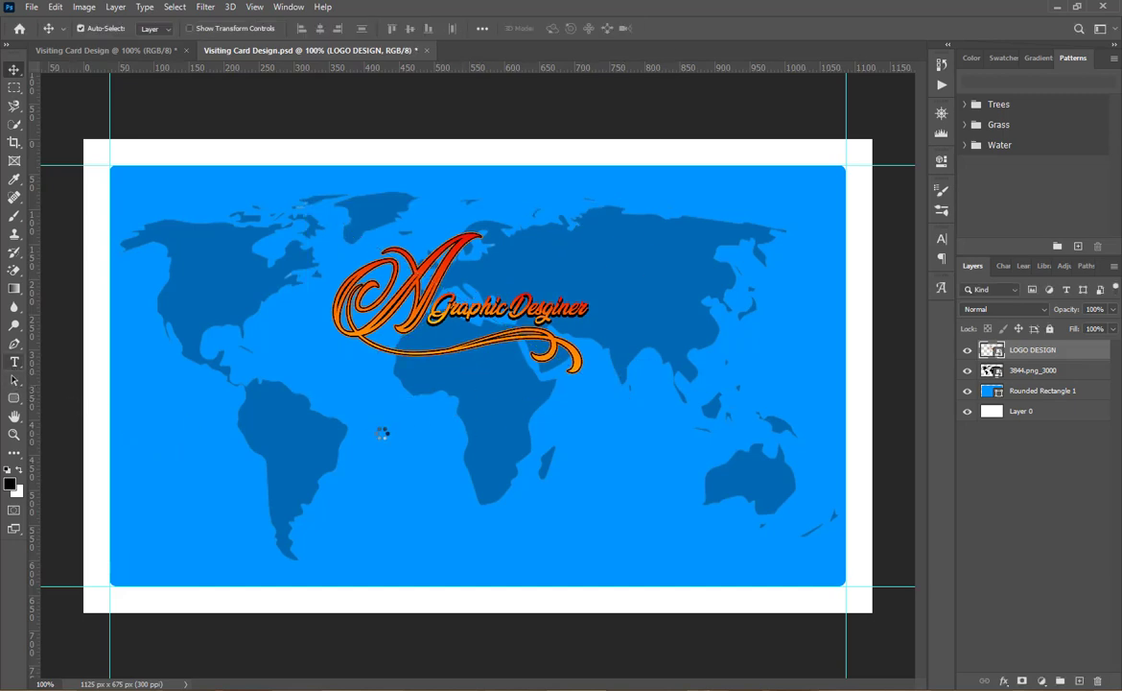
Type 'COMPANY NAME' and move it up to sit just under the logo.
{"action": "left_click", "coordinate": [381, 431]}
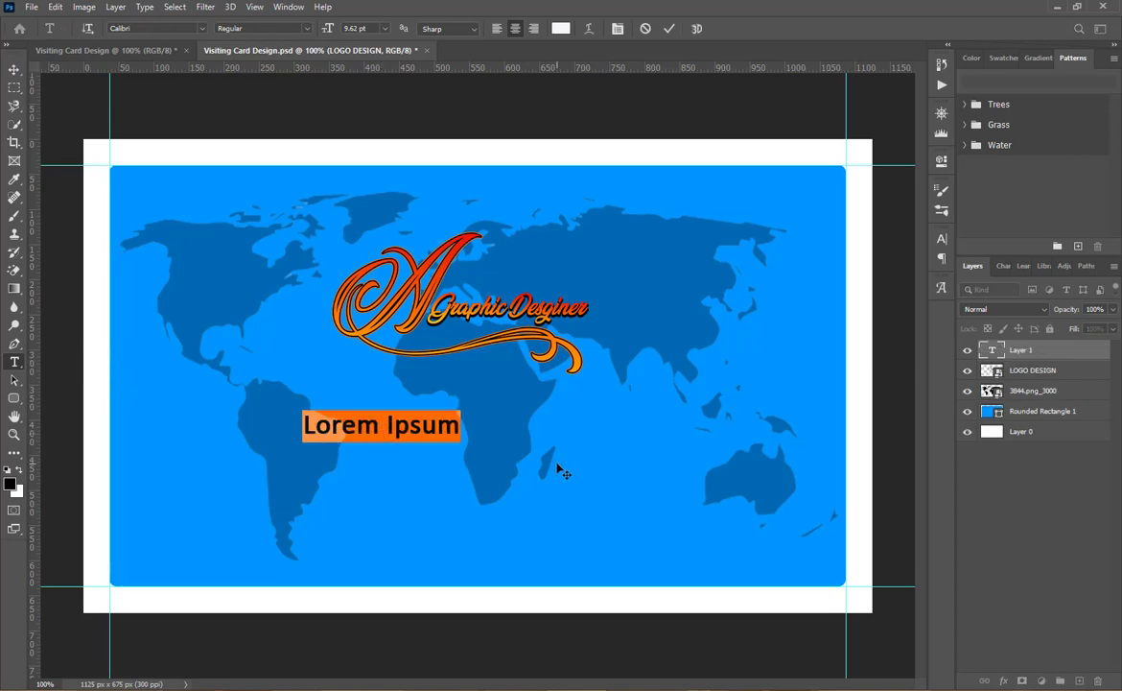
{"action": "type", "text": "C"}
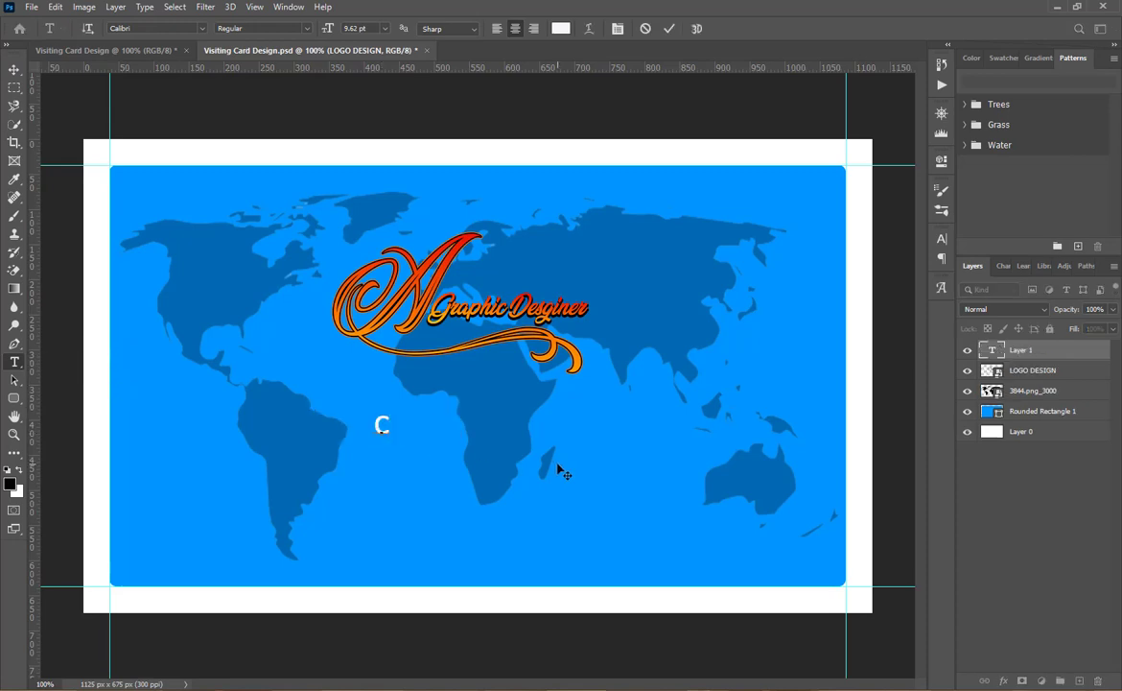
{"action": "type", "text": "O"}
{"action": "type", "text": "MA"}
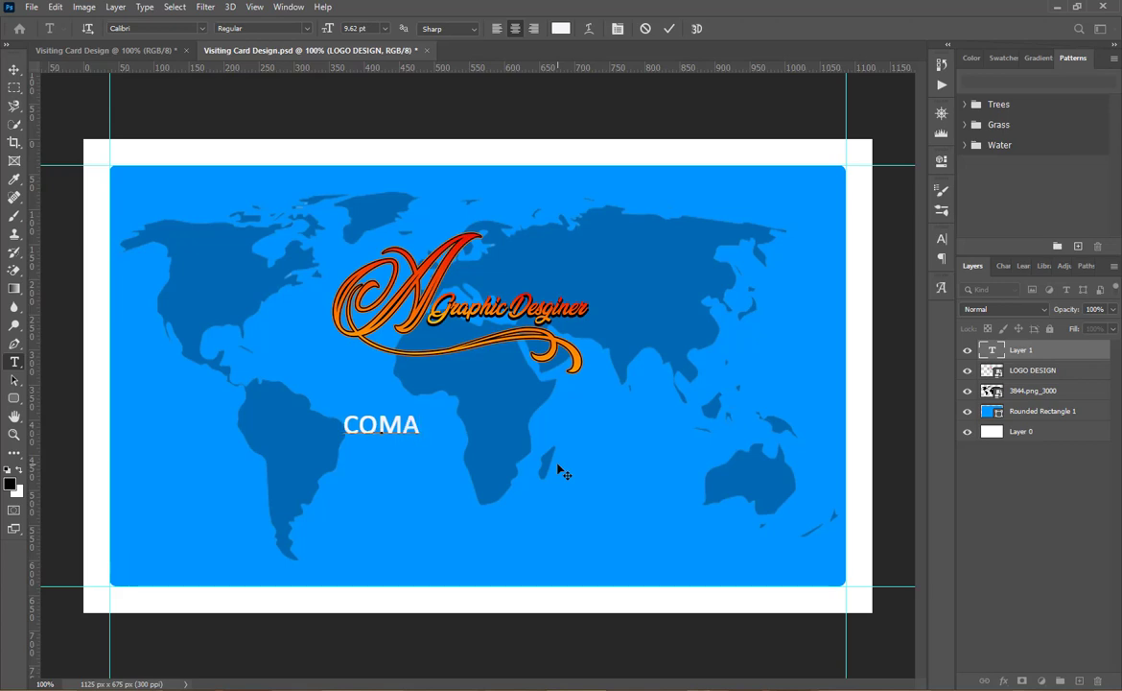
{"action": "key", "text": "BackSpace"}
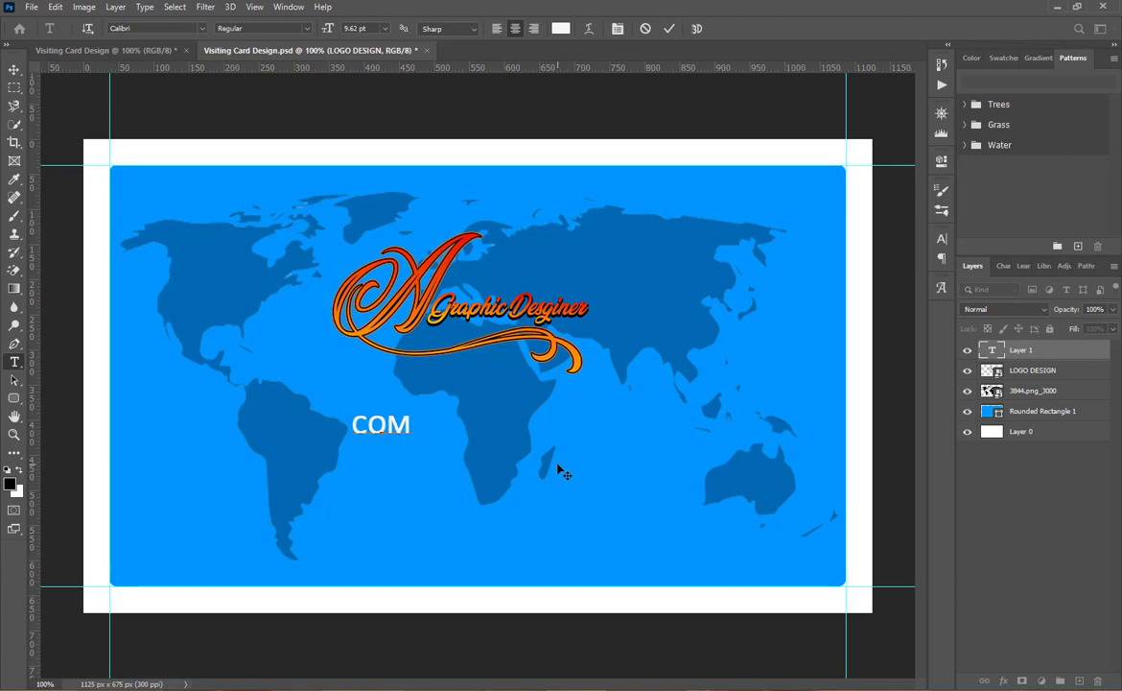
{"action": "type", "text": "PANY"}
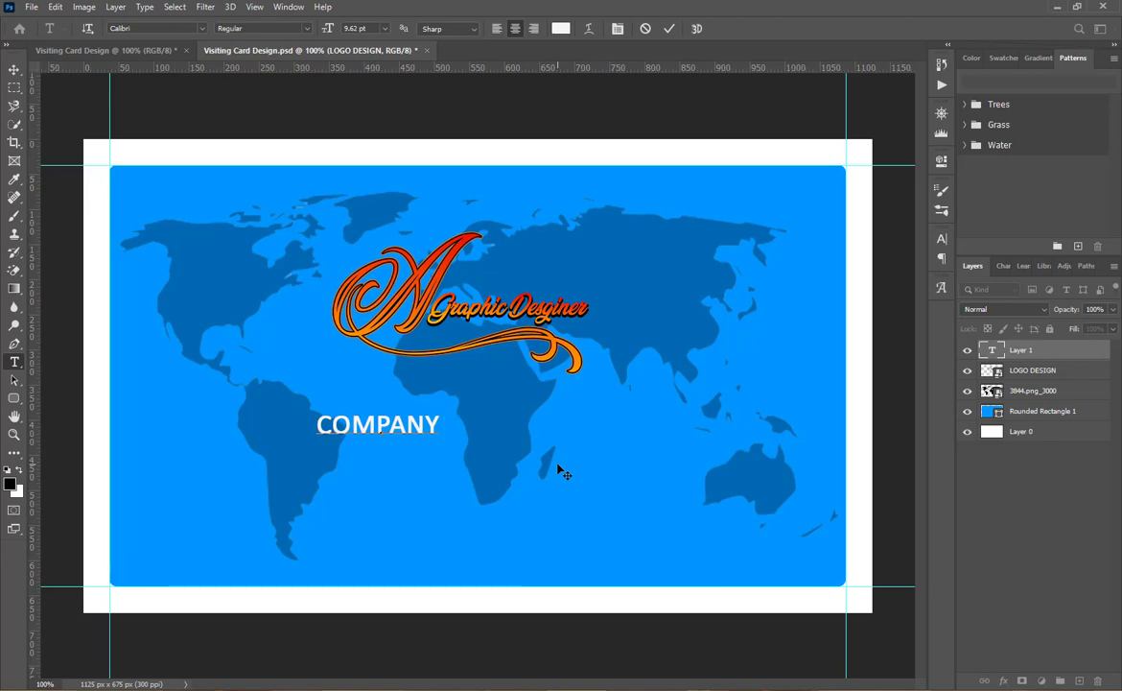
{"action": "type", "text": " NAME"}
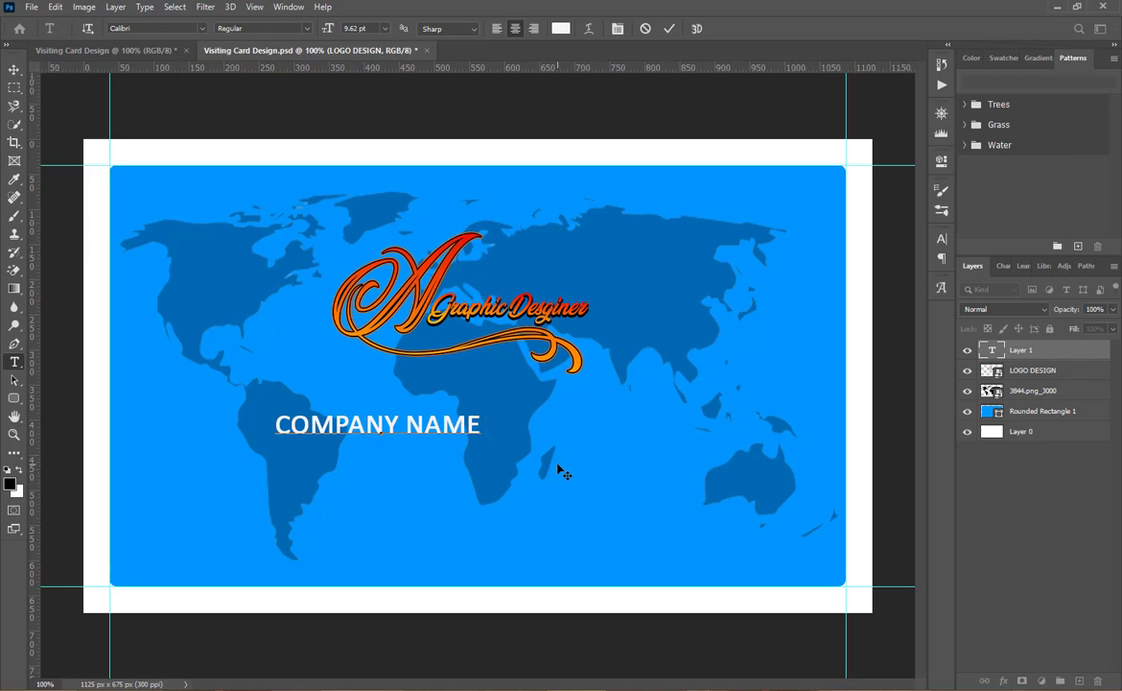
{"action": "left_click", "coordinate": [668, 28]}
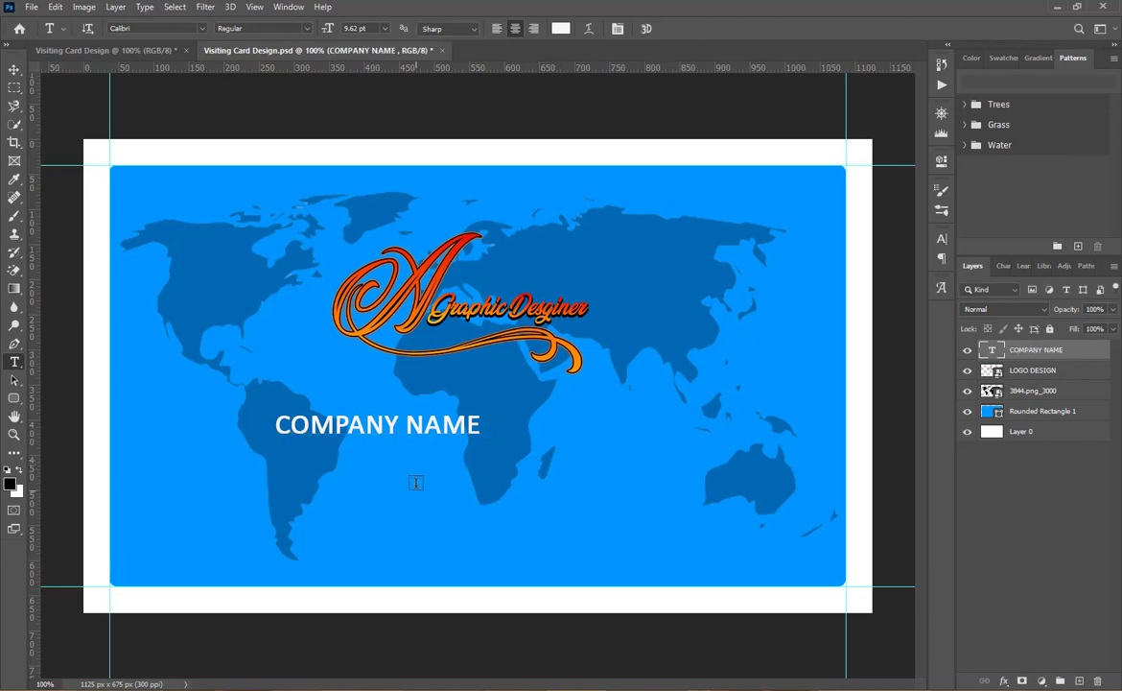
{"action": "key", "text": "v"}
{"action": "mouse_move", "coordinate": [397, 405]}
{"action": "left_mouse_down"}
{"action": "mouse_move", "coordinate": [522, 407]}
{"action": "mouse_move", "coordinate": [518, 382]}
{"action": "left_mouse_up"}
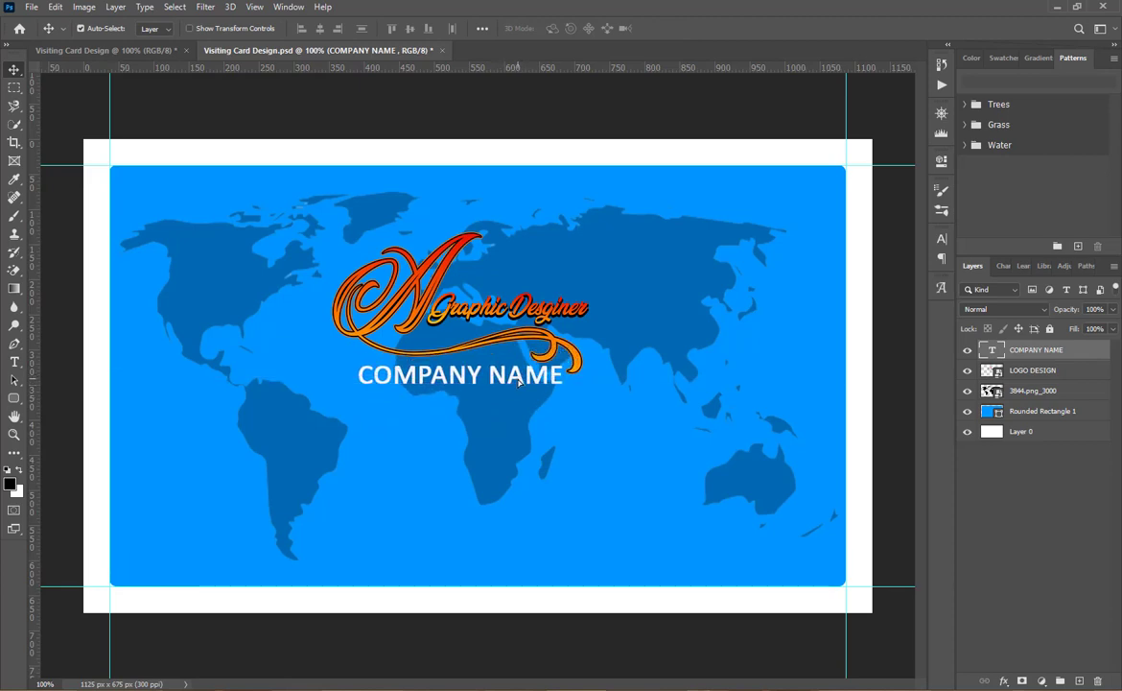
{"action": "double_click", "coordinate": [526, 388]}
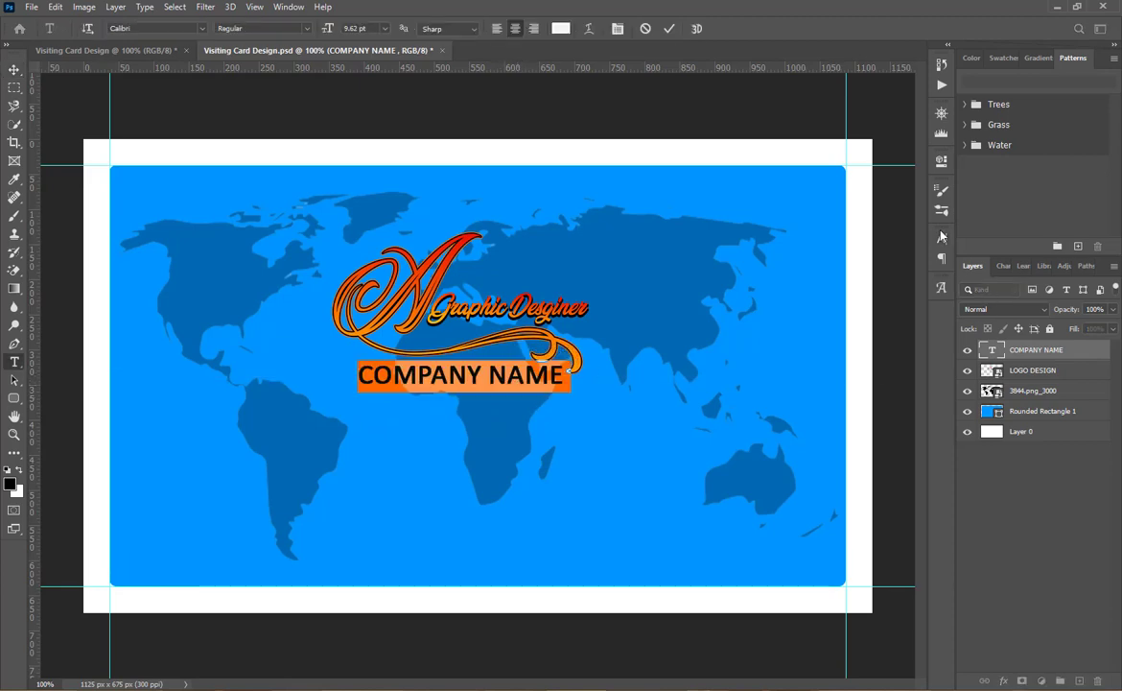
Set the COMPANY NAME text to Calibri Bold in the Character panel and commit.
{"action": "left_click", "coordinate": [941, 237]}
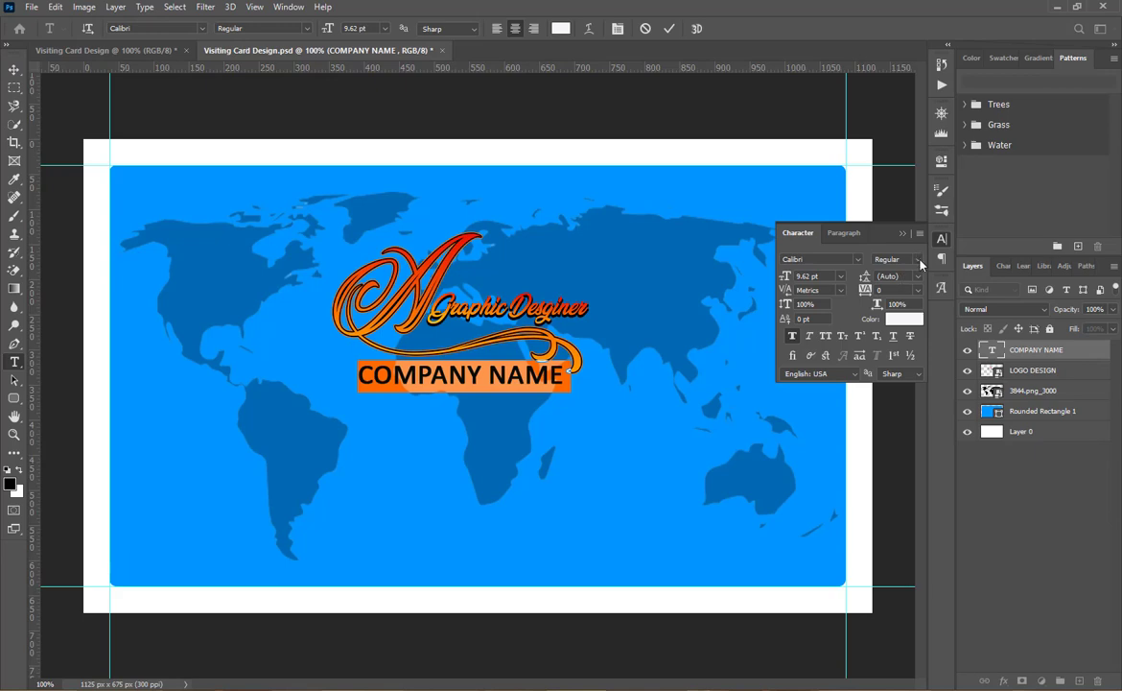
{"action": "left_click", "coordinate": [901, 259]}
{"action": "left_click", "coordinate": [927, 318]}
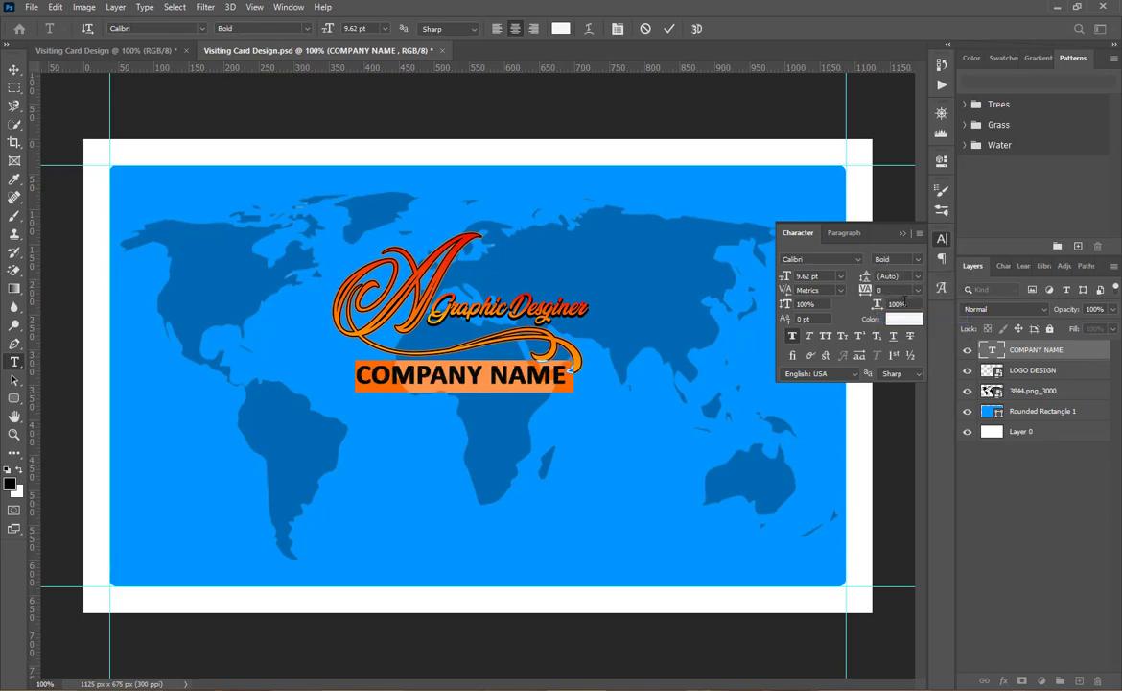
{"action": "left_click", "coordinate": [901, 235]}
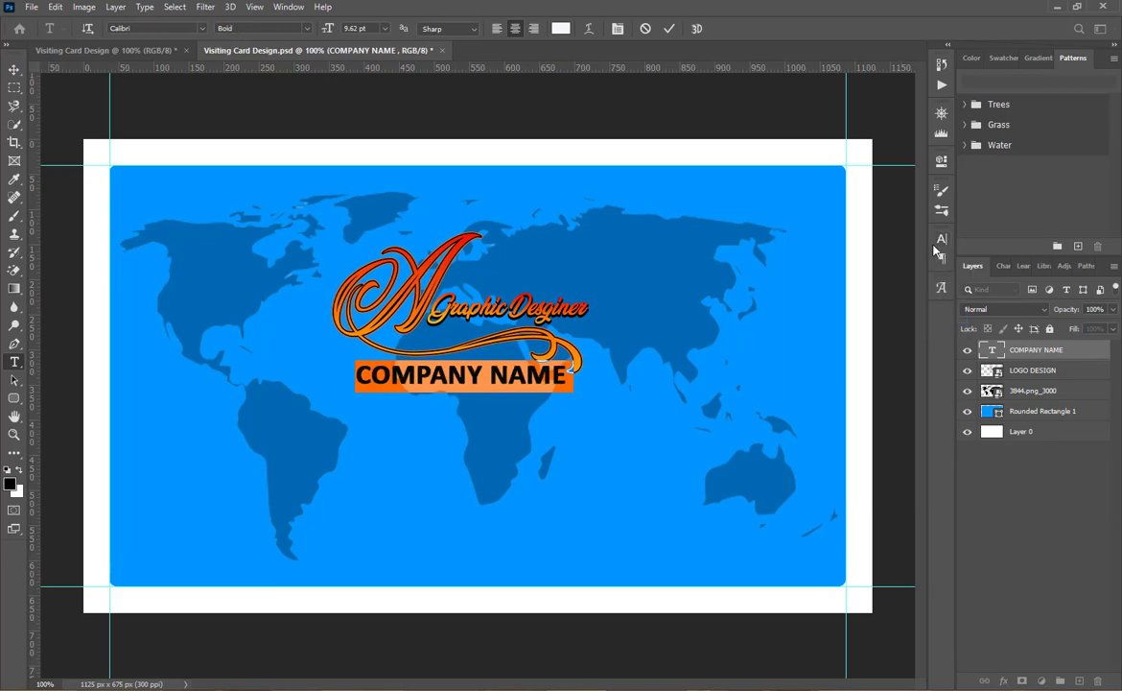
{"action": "left_click", "coordinate": [490, 379]}
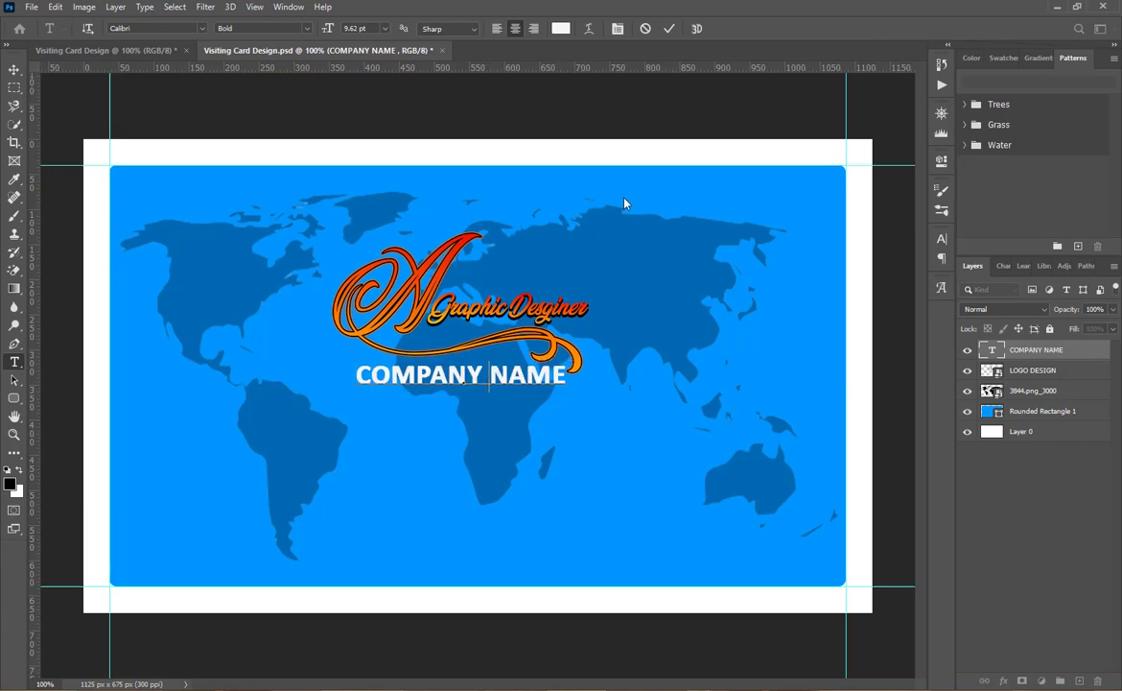
{"action": "left_click", "coordinate": [670, 29]}
Alt-drag a copy of COMPANY NAME just below it and retype it as 'GRAPHIC DESINER'.
{"action": "key", "text": "v"}
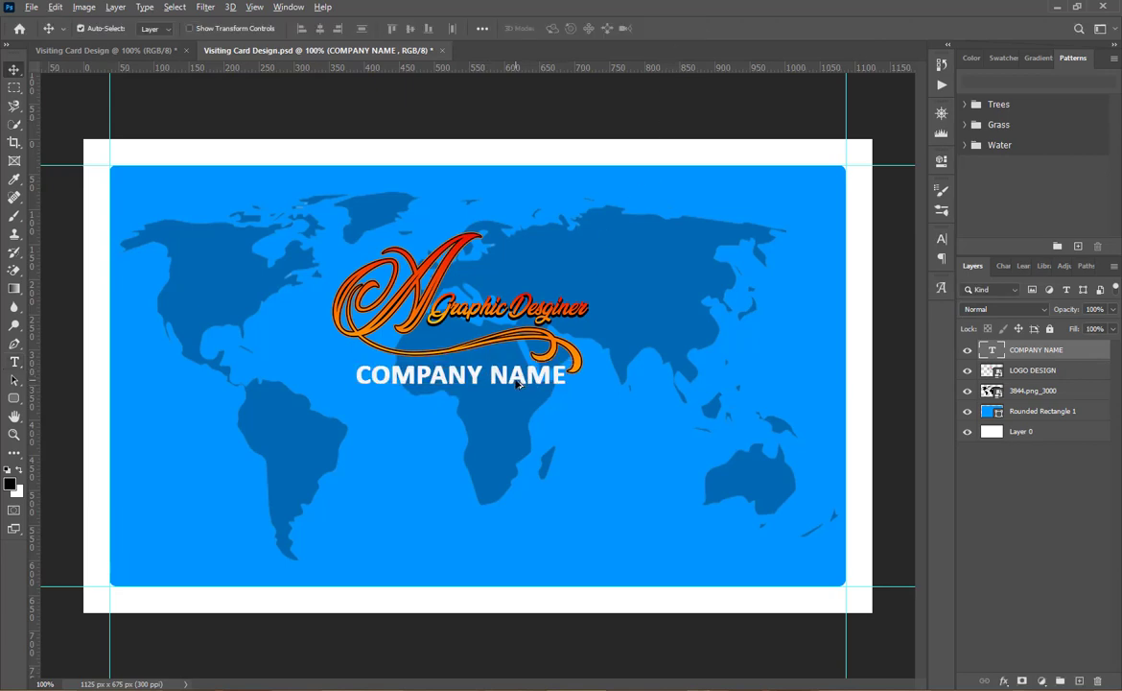
{"action": "left_click_drag", "start_coordinate": [516, 381], "coordinate": [516, 401]}
{"action": "double_click", "coordinate": [514, 395]}
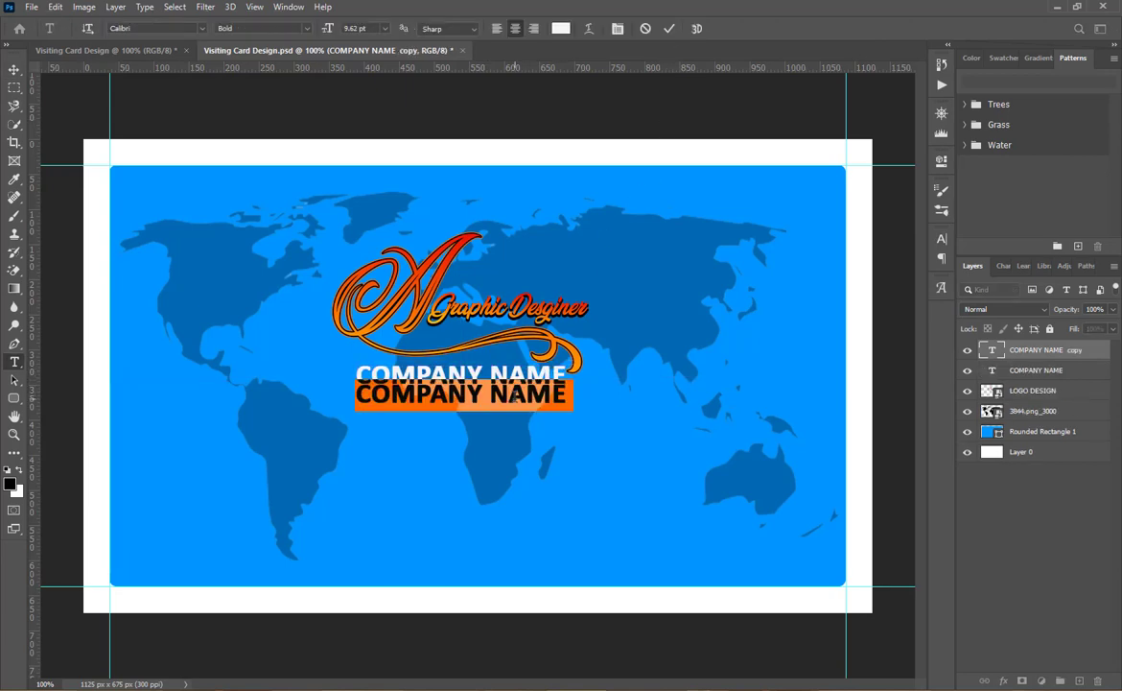
{"action": "type", "text": "gRA"}
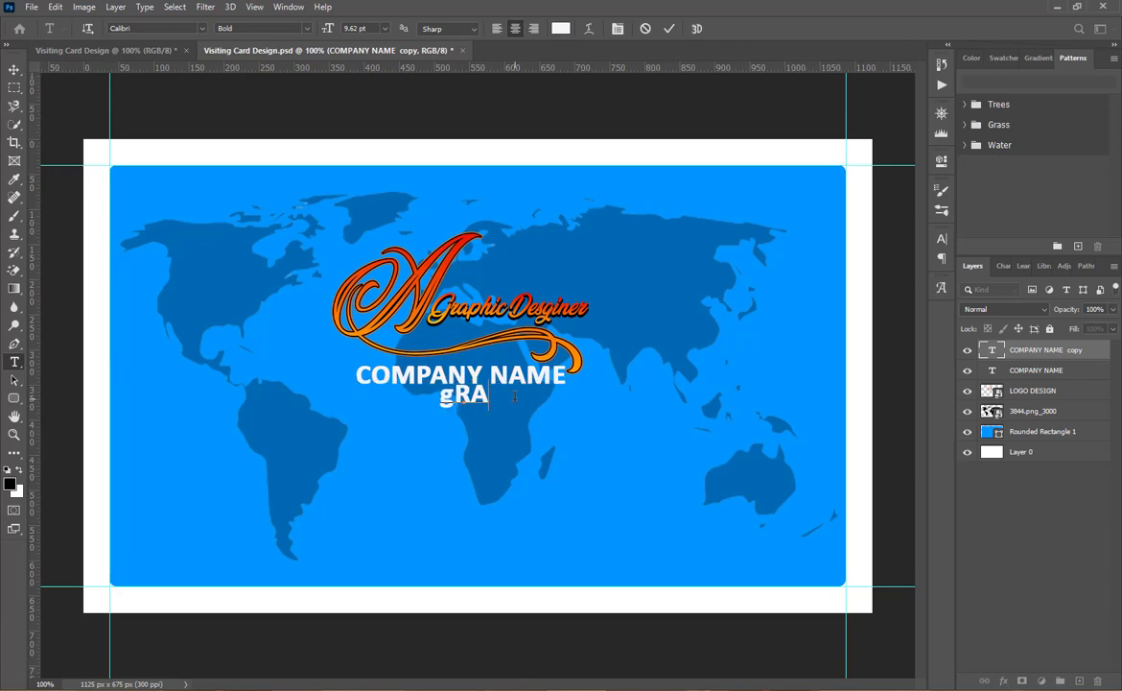
{"action": "key", "text": "BackSpace"}
{"action": "key", "text": "BackSpace"}
{"action": "key", "text": "BackSpace"}
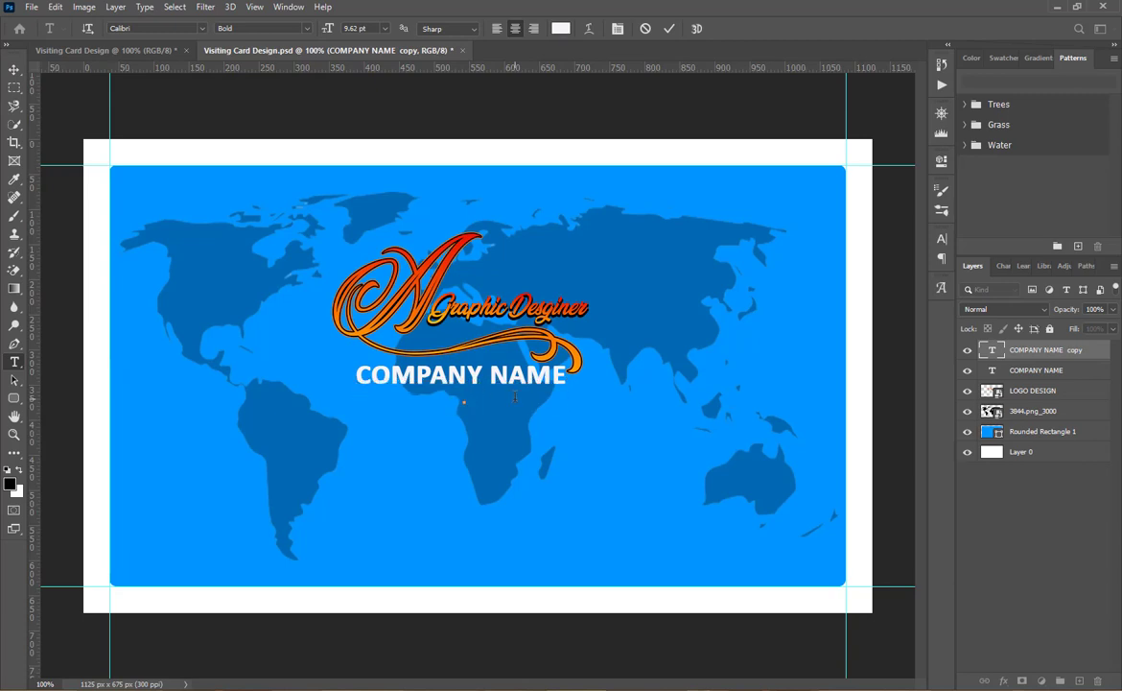
{"action": "type", "text": "GE"}
{"action": "key", "text": "BackSpace"}
{"action": "type", "text": "RAP"}
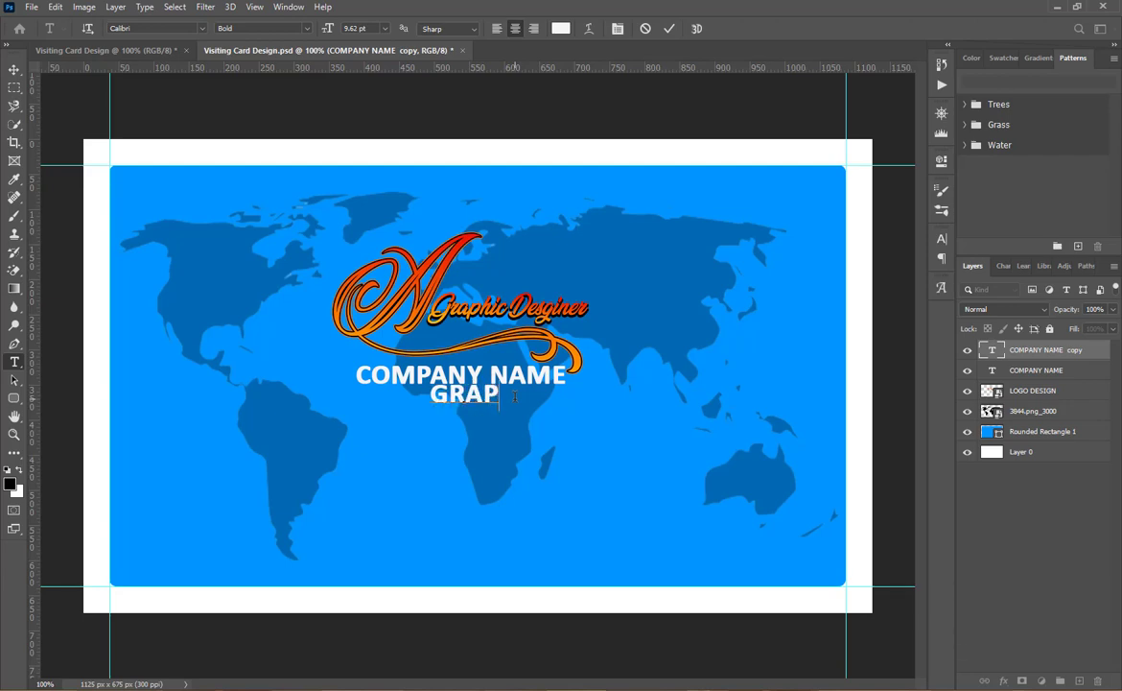
{"action": "type", "text": "HIC"}
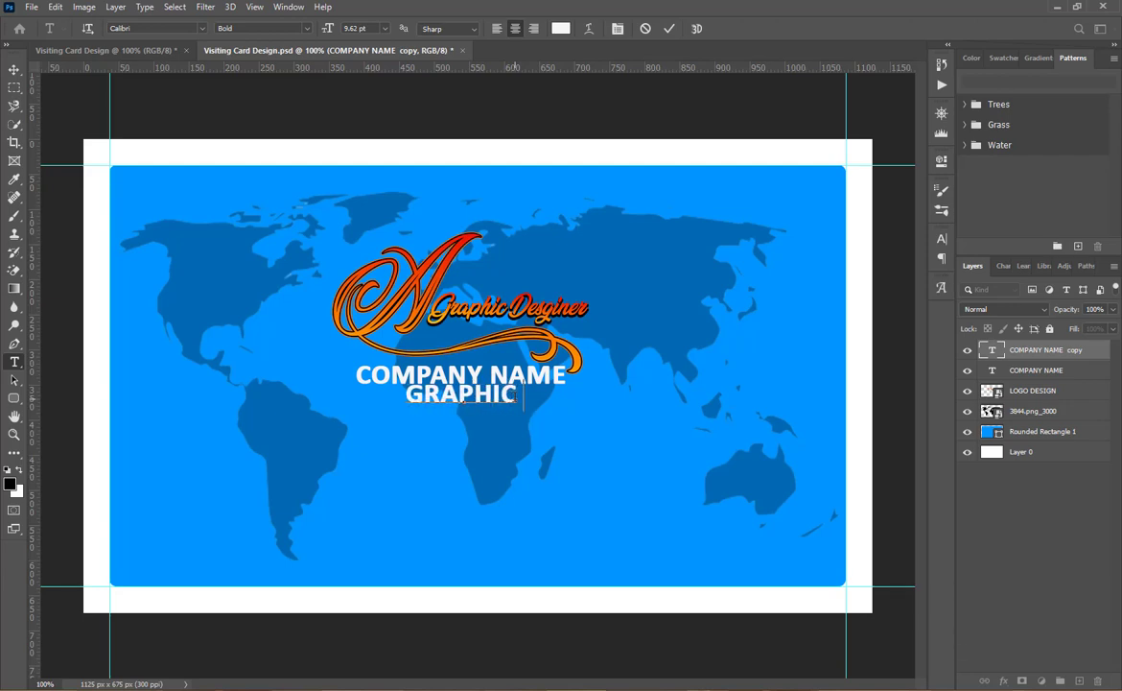
{"action": "type", "text": " DESIN"}
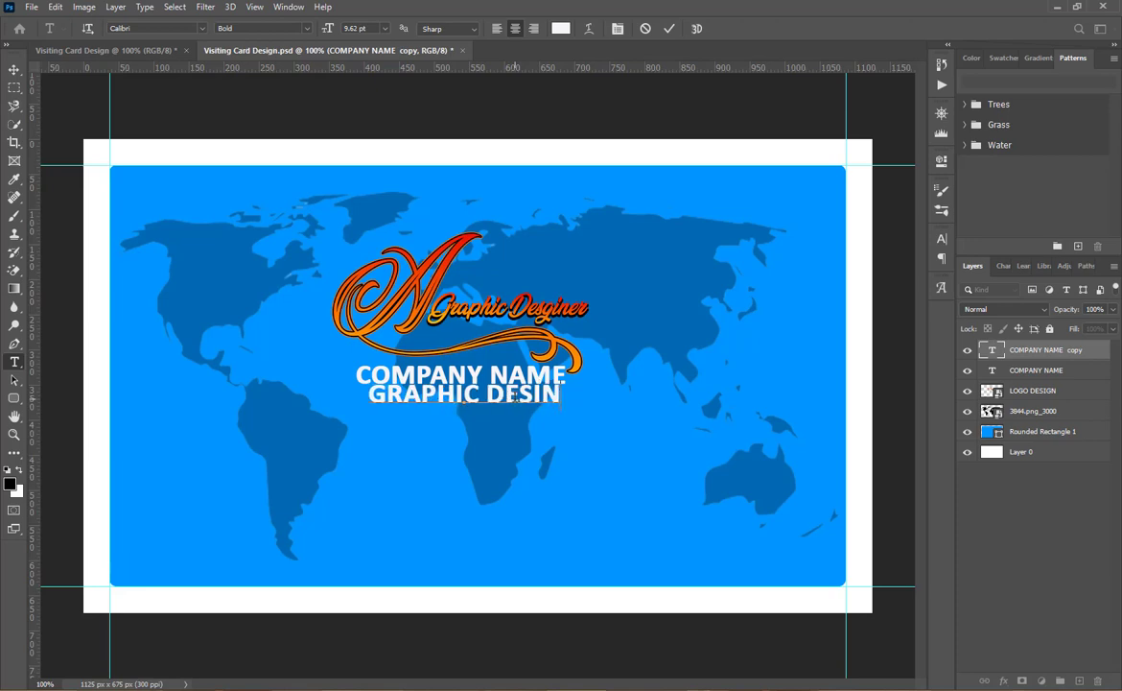
{"action": "type", "text": "G"}
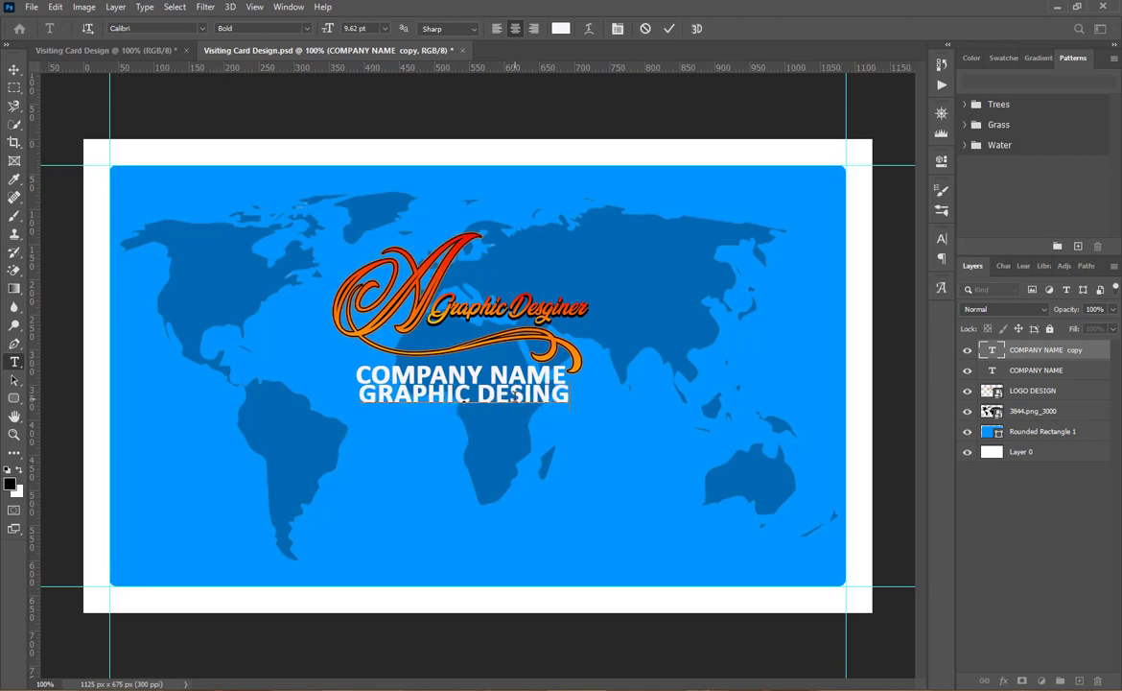
{"action": "key", "text": "BackSpace"}
{"action": "type", "text": "ER"}
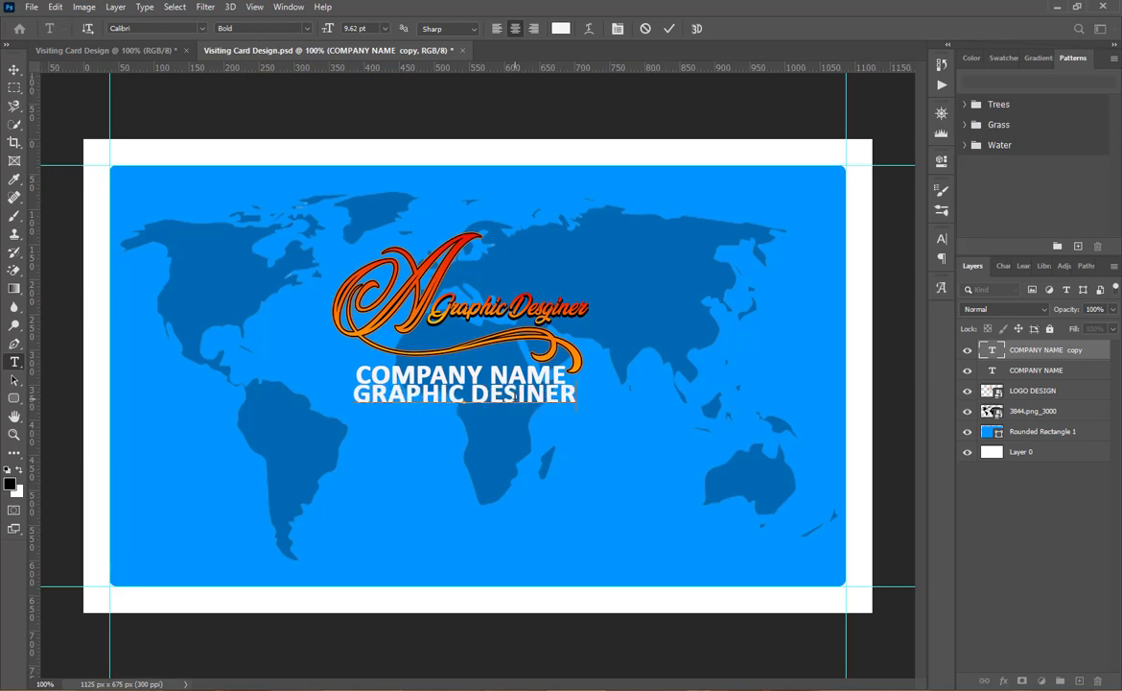
{"action": "key", "text": "ctrl+shift+Left"}
{"action": "key", "text": "ctrl+shift+Left"}
Set the GRAPHIC DESINER line to a light weight at 8 pt.
{"action": "left_click", "coordinate": [941, 240]}
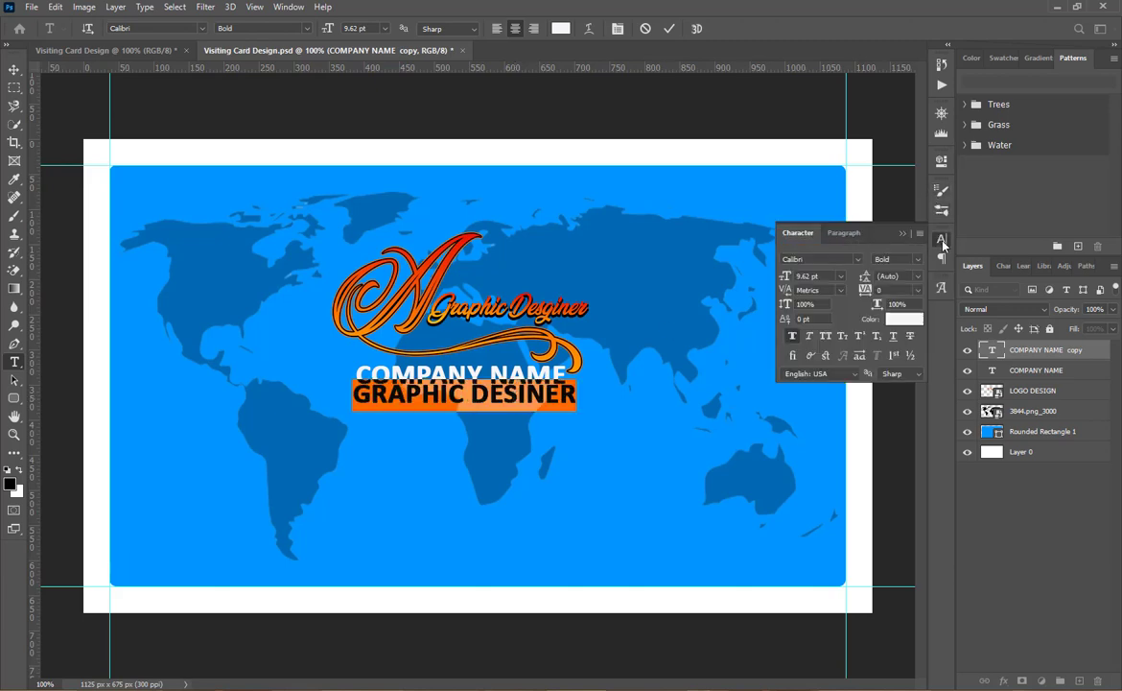
{"action": "left_click", "coordinate": [912, 260]}
{"action": "left_click", "coordinate": [919, 295]}
{"action": "left_click", "coordinate": [916, 259]}
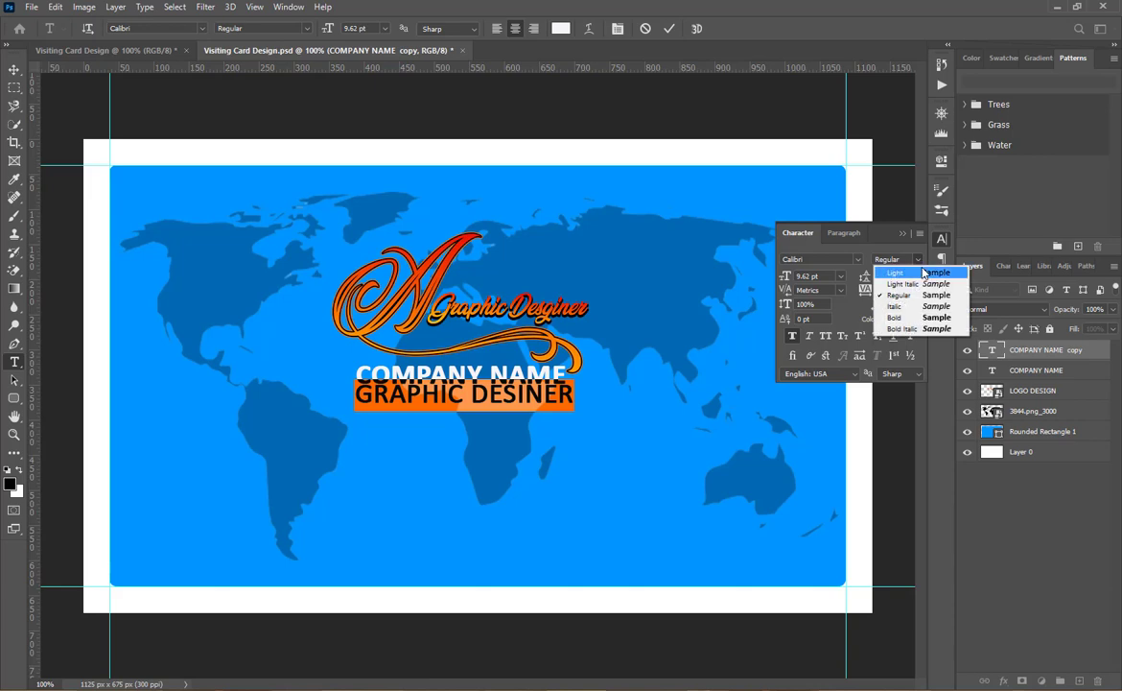
{"action": "left_click", "coordinate": [921, 270]}
{"action": "left_click", "coordinate": [843, 279]}
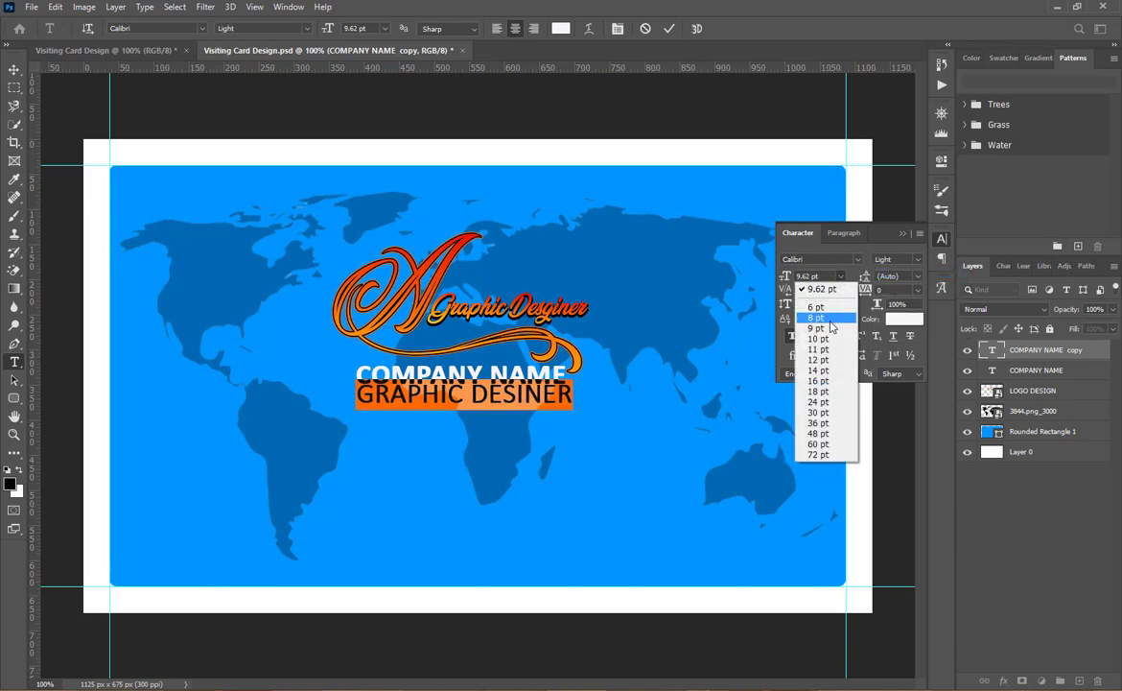
{"action": "left_click", "coordinate": [830, 327]}
{"action": "left_click", "coordinate": [901, 234]}
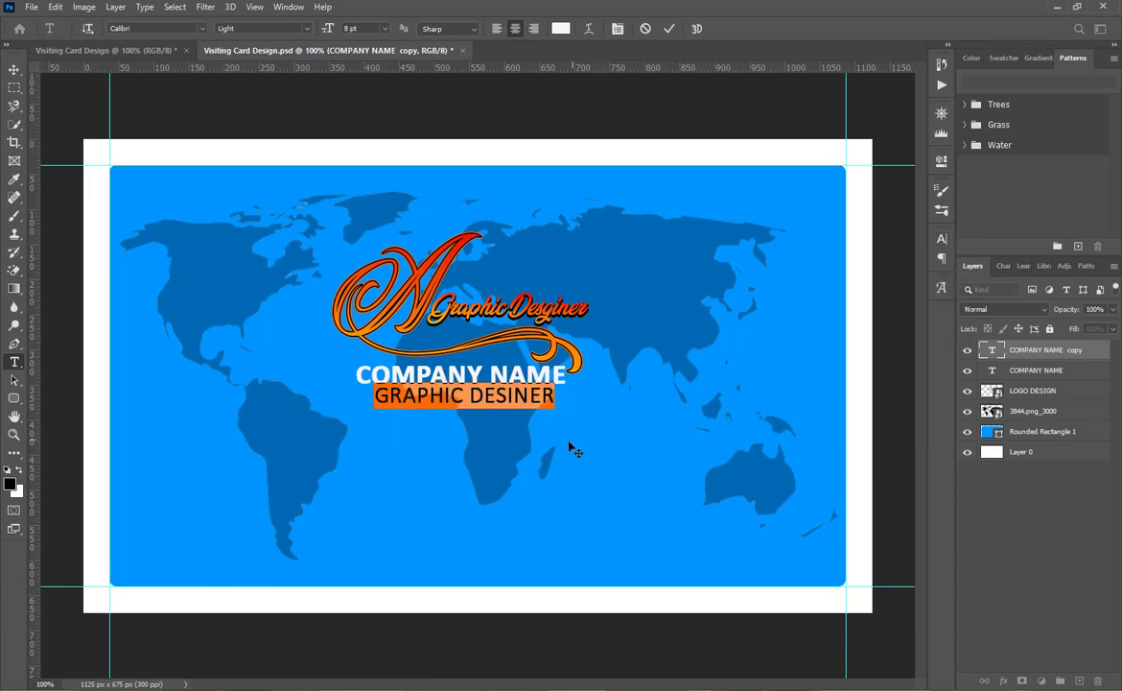
{"action": "left_click", "coordinate": [472, 398]}
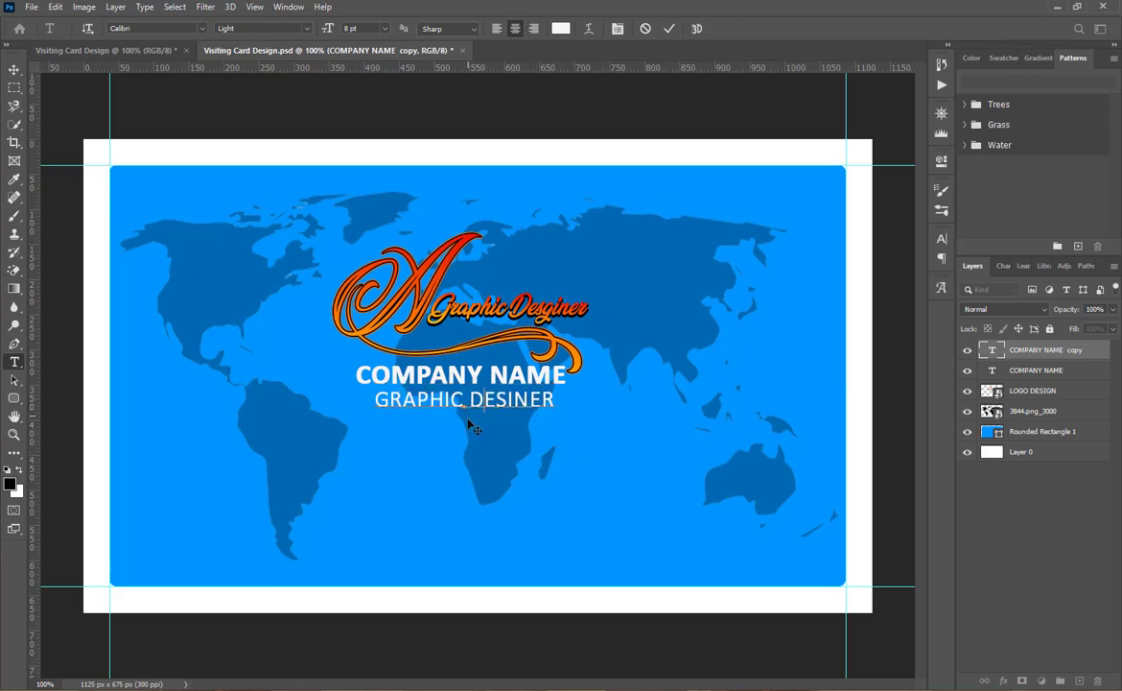
Switch GRAPHIC DESINER to the FTP - Enjoyinalos font, nudge it lower, and commit.
{"action": "triple_click", "coordinate": [467, 401]}
{"action": "left_click", "coordinate": [941, 238]}
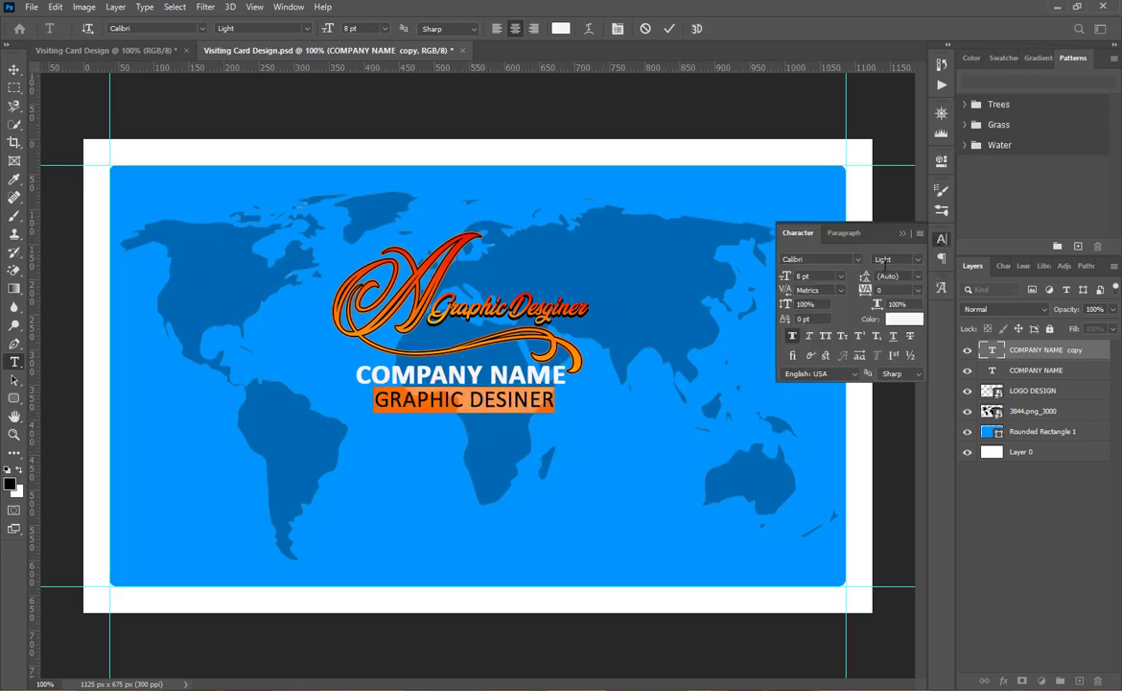
{"action": "left_click", "coordinate": [857, 259]}
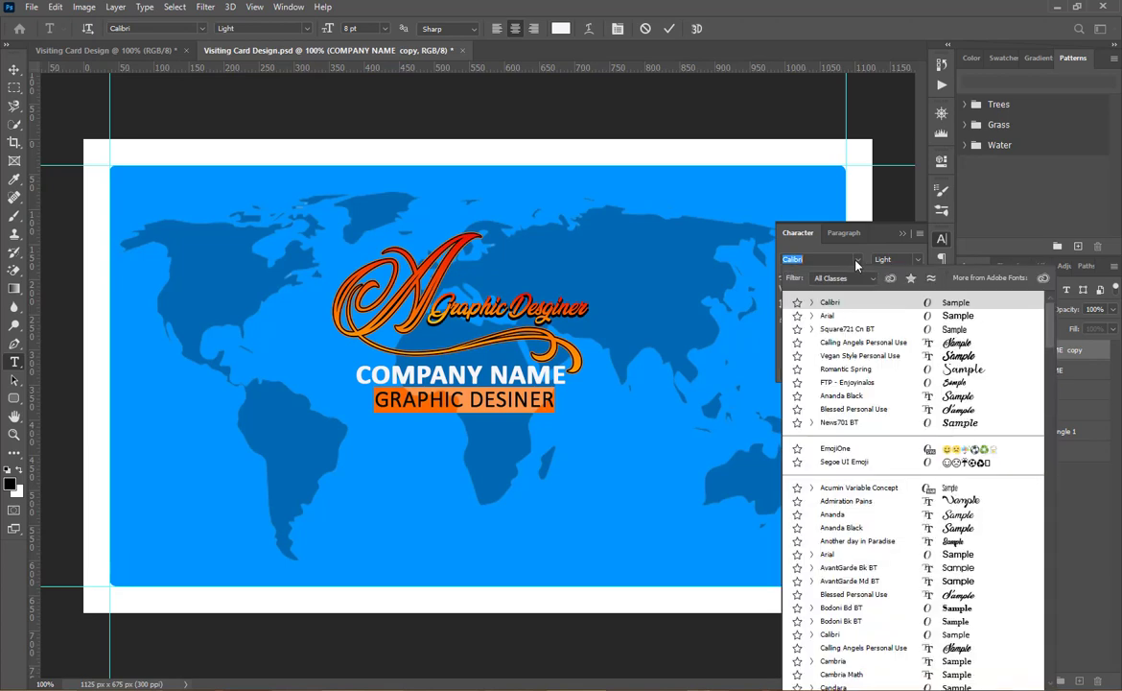
{"action": "left_click", "coordinate": [955, 386]}
{"action": "left_click", "coordinate": [903, 235]}
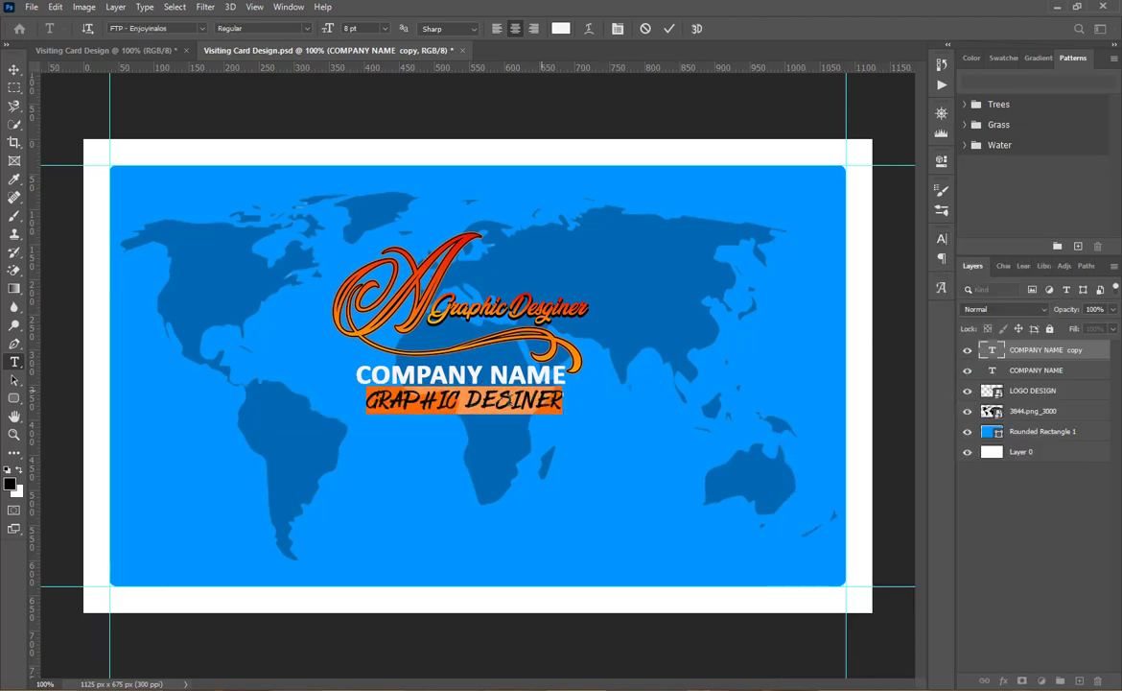
{"action": "left_click", "coordinate": [445, 383]}
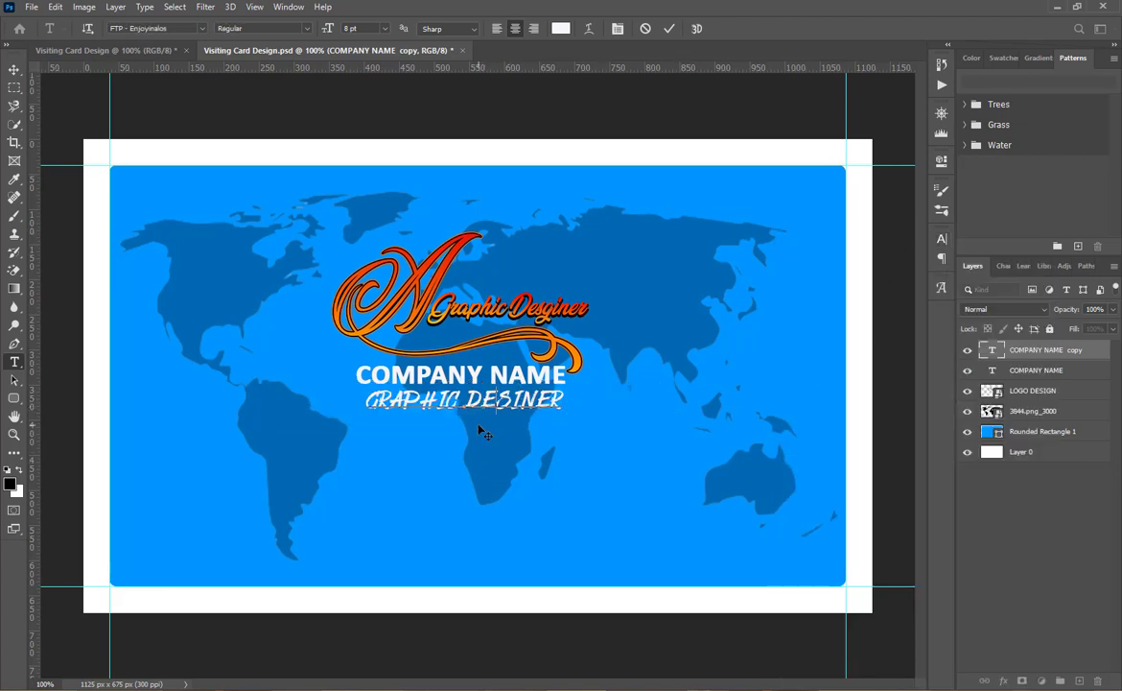
{"action": "left_click_drag", "start_coordinate": [482, 434], "coordinate": [484, 440]}
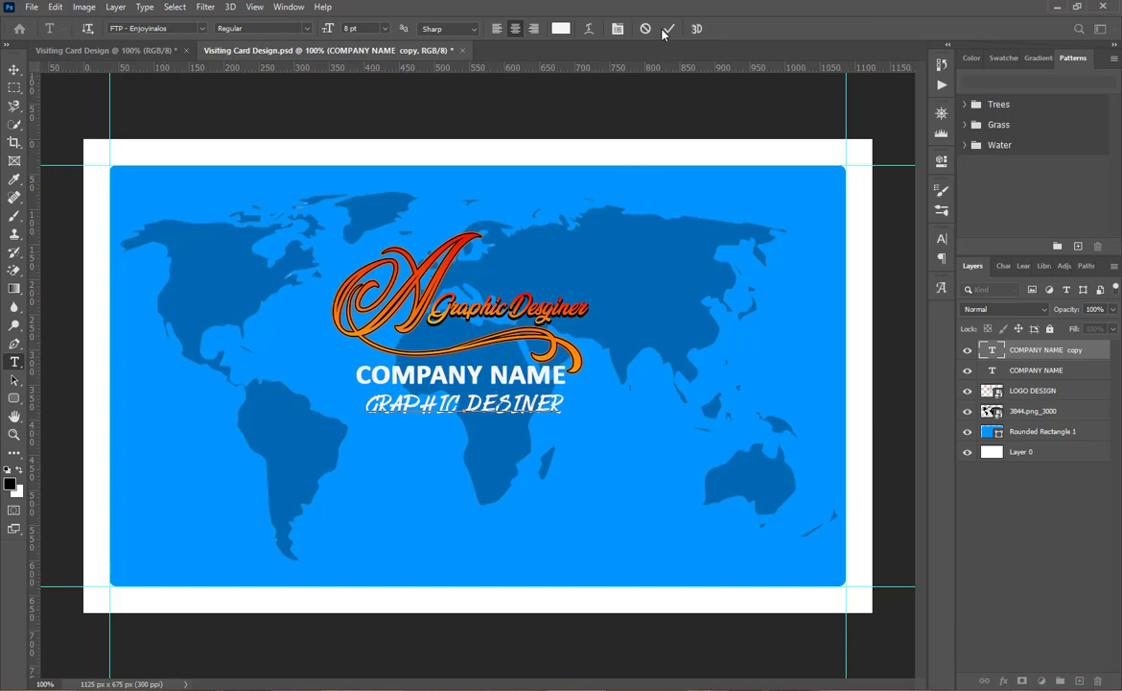
{"action": "left_click", "coordinate": [668, 30]}
Draw a thin 297 × 2 px rectangle under the GRAPHIC DESINER subtitle.
{"action": "key", "text": "v"}
{"action": "right_click", "coordinate": [14, 397]}
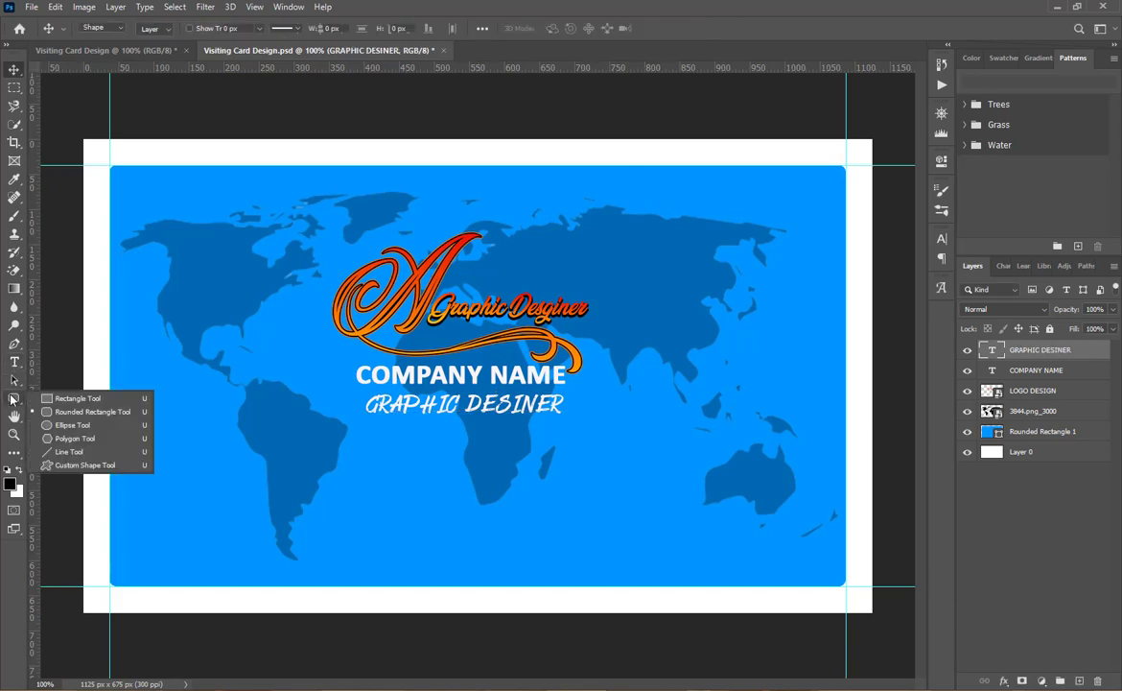
{"action": "left_click", "coordinate": [70, 395]}
{"action": "scroll", "coordinate": [418, 512], "scroll_direction": "up", "scroll_amount": 3}
{"action": "scroll", "coordinate": [418, 512], "scroll_direction": "up", "scroll_amount": 2}
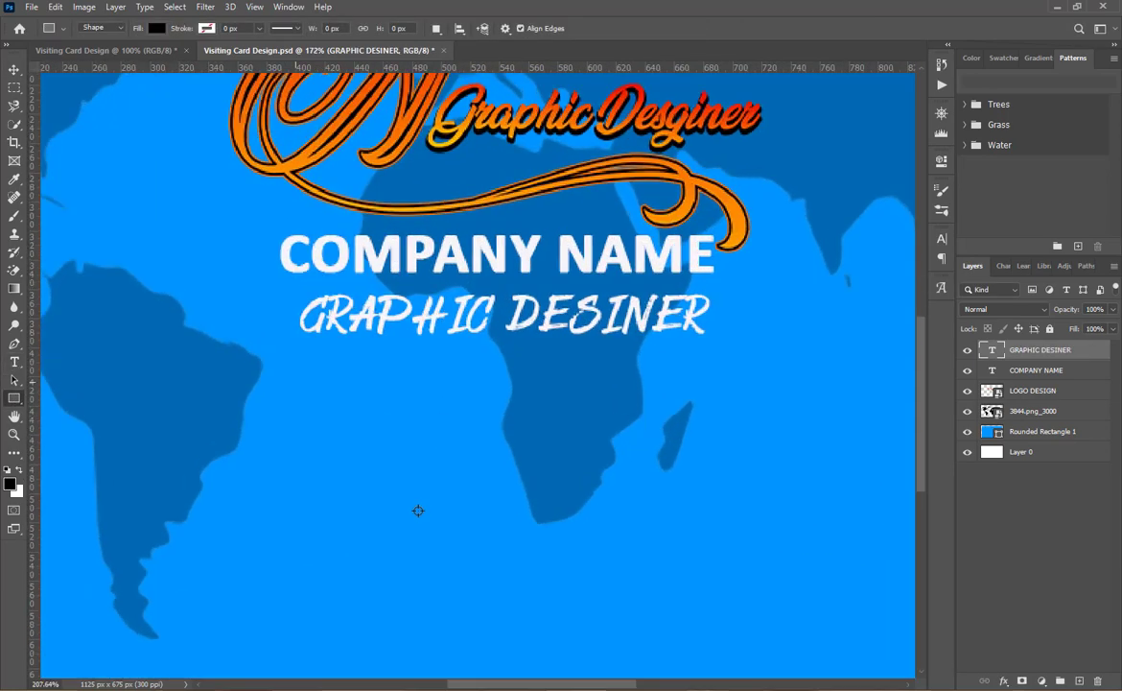
{"action": "left_click_drag", "start_coordinate": [254, 298], "coordinate": [775, 300]}
Fill the underline rectangle white and fit the whole card in the window.
{"action": "left_click", "coordinate": [744, 244]}
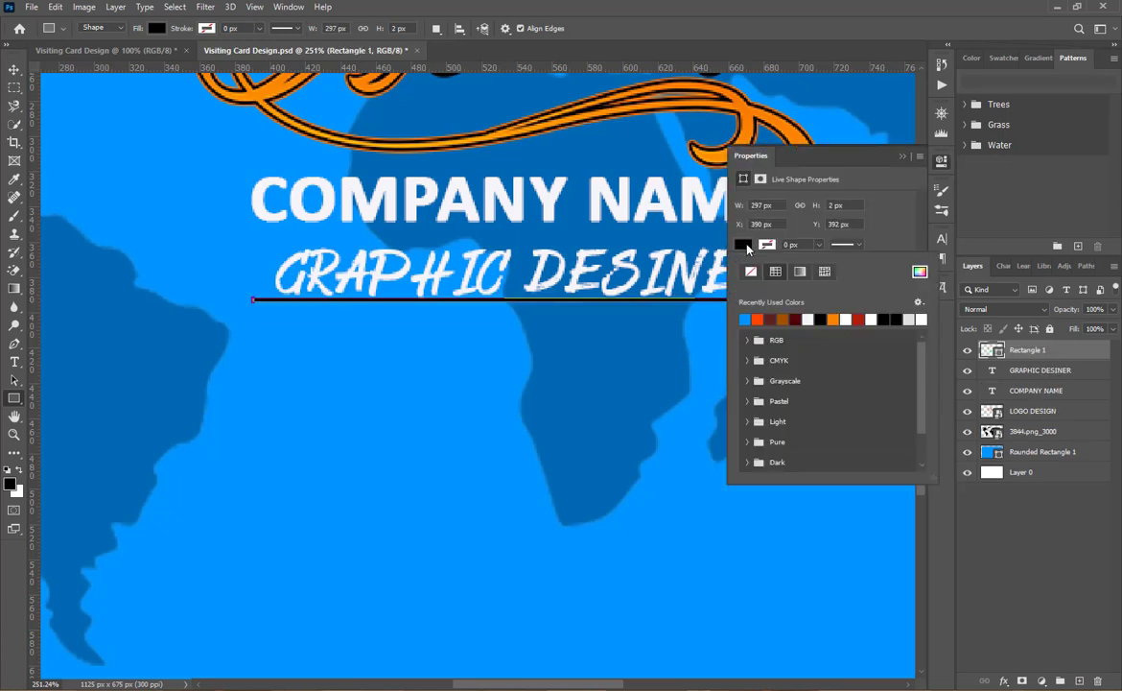
{"action": "left_click", "coordinate": [744, 320]}
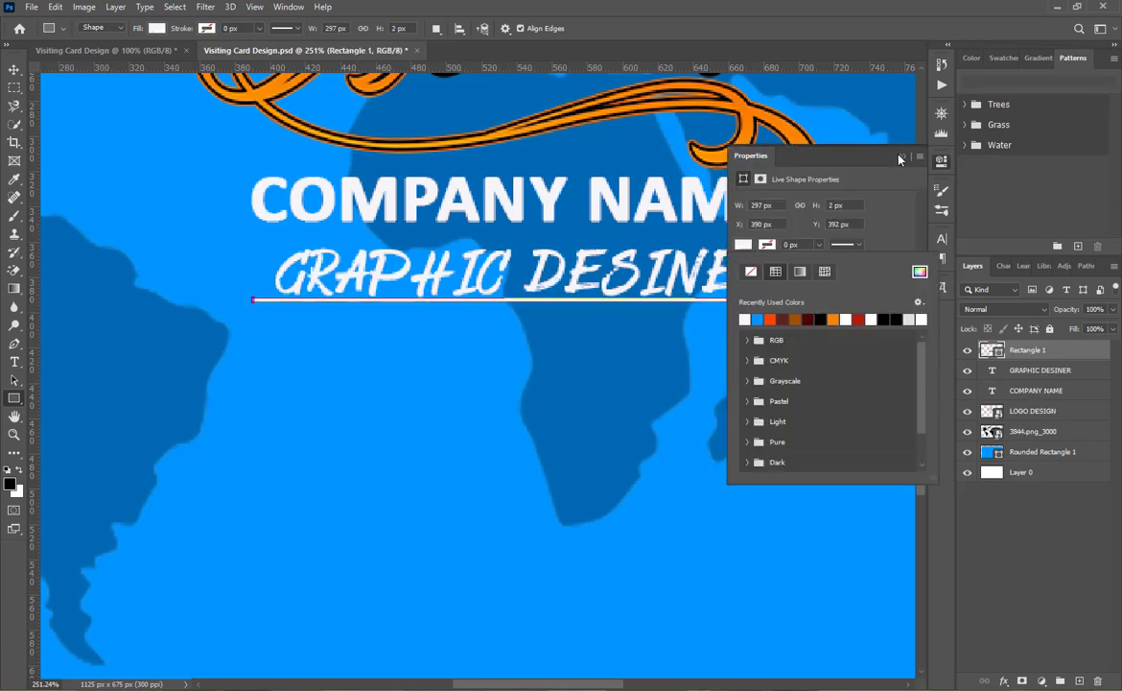
{"action": "left_click", "coordinate": [821, 140]}
{"action": "key", "text": "ctrl+0"}
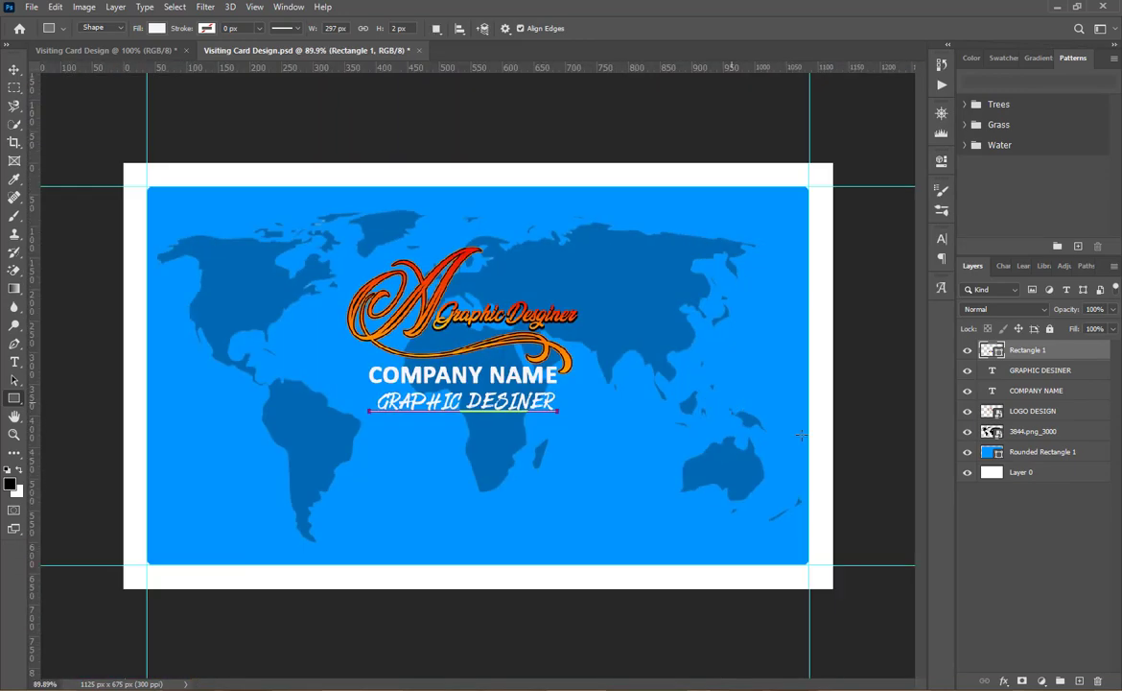
{"action": "left_click", "coordinate": [1031, 549]}
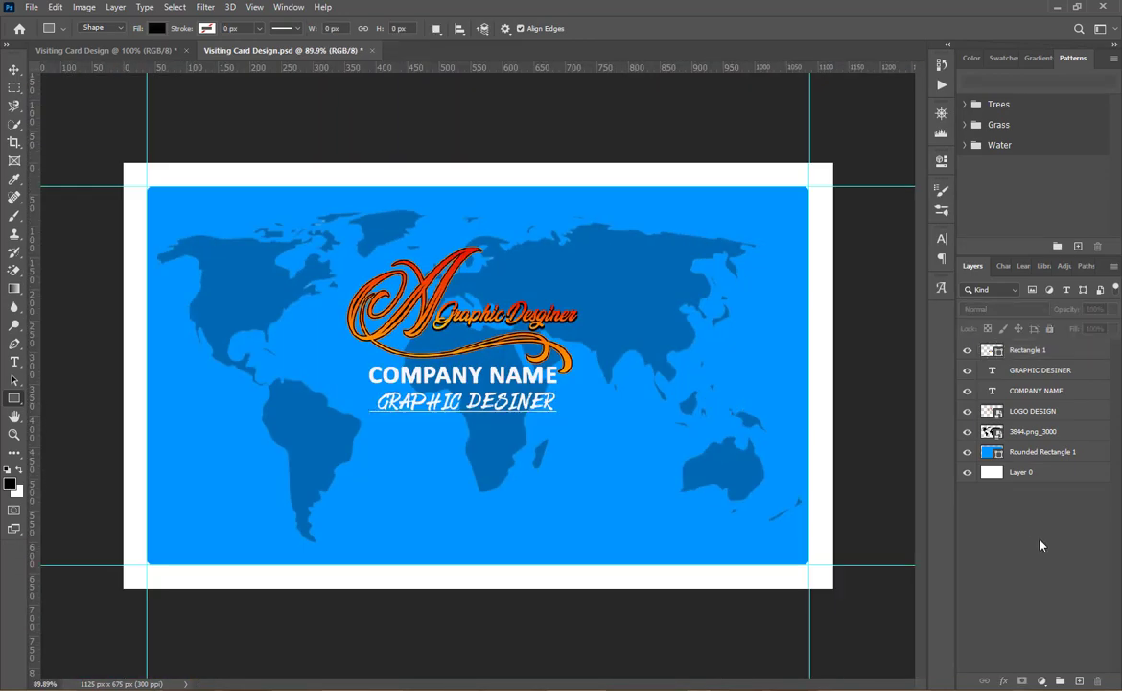
{"action": "left_click", "coordinate": [1015, 347]}
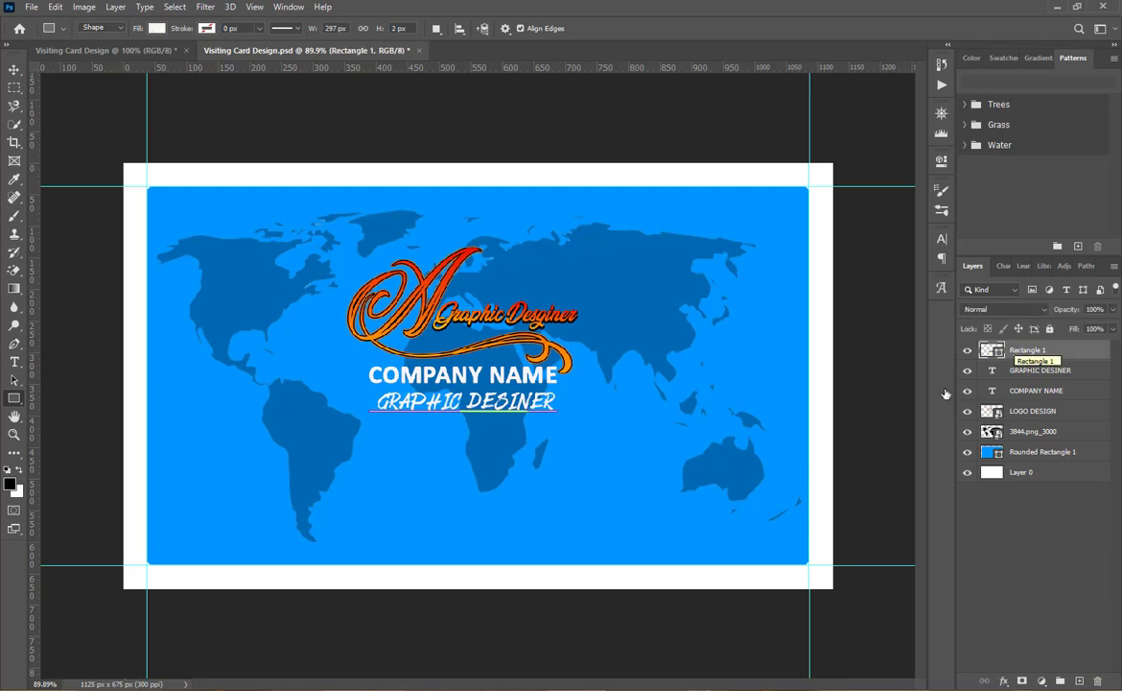
Nudge the underline down and add a 'YOUR TAGLINE HERE' text line below the subtitle.
{"action": "key", "text": "v"}
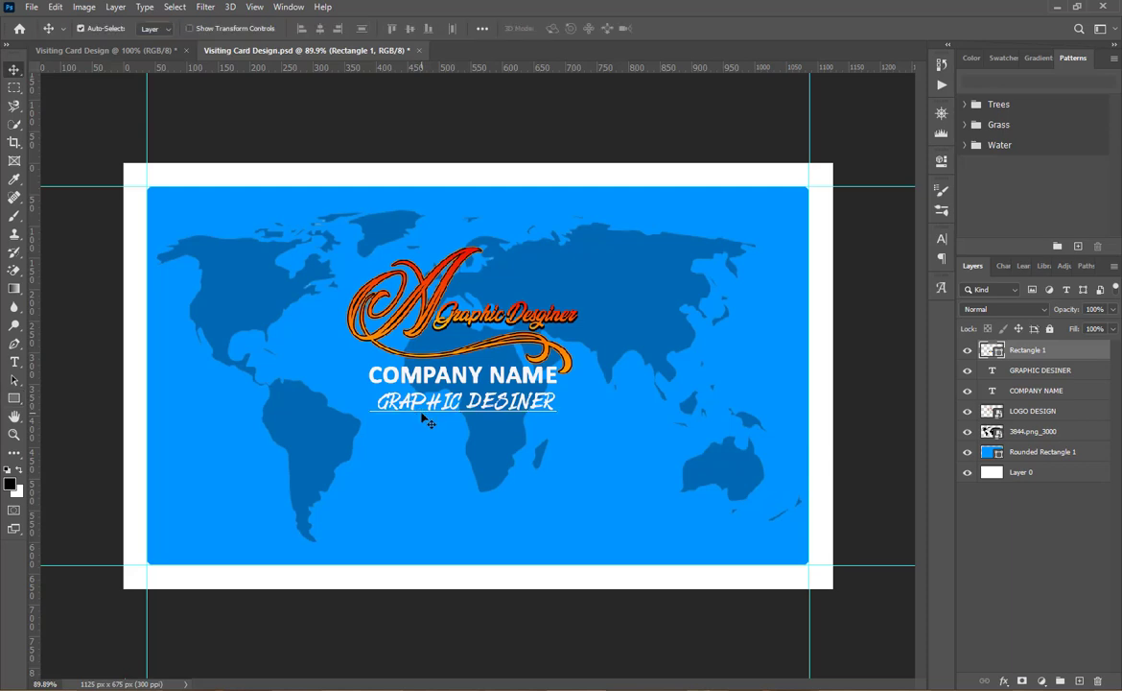
{"action": "key", "text": "Down"}
{"action": "left_click", "coordinate": [14, 360]}
{"action": "left_click", "coordinate": [446, 475]}
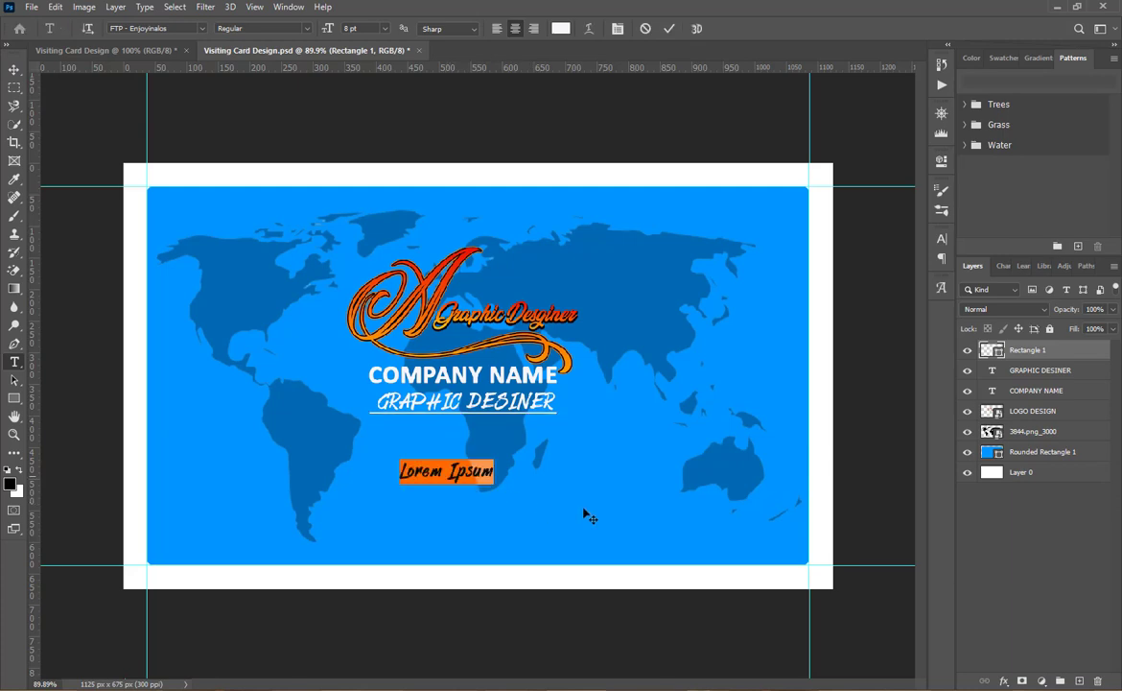
{"action": "type", "text": "C"}
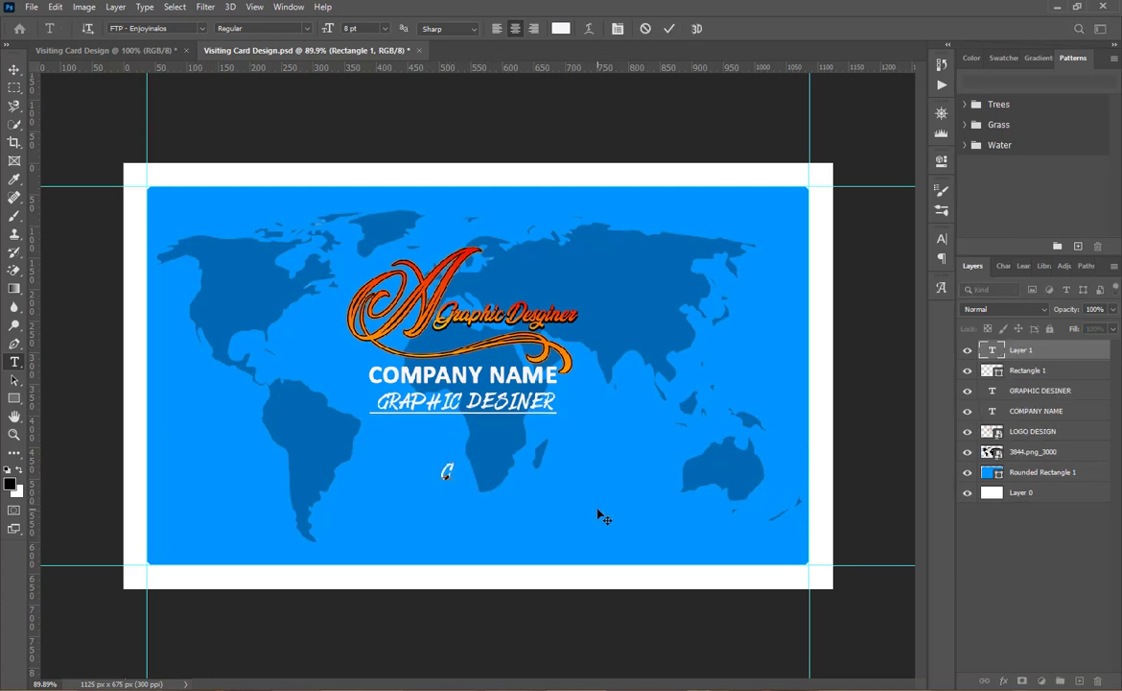
{"action": "type", "text": "R"}
{"action": "type", "text": "AVTI"}
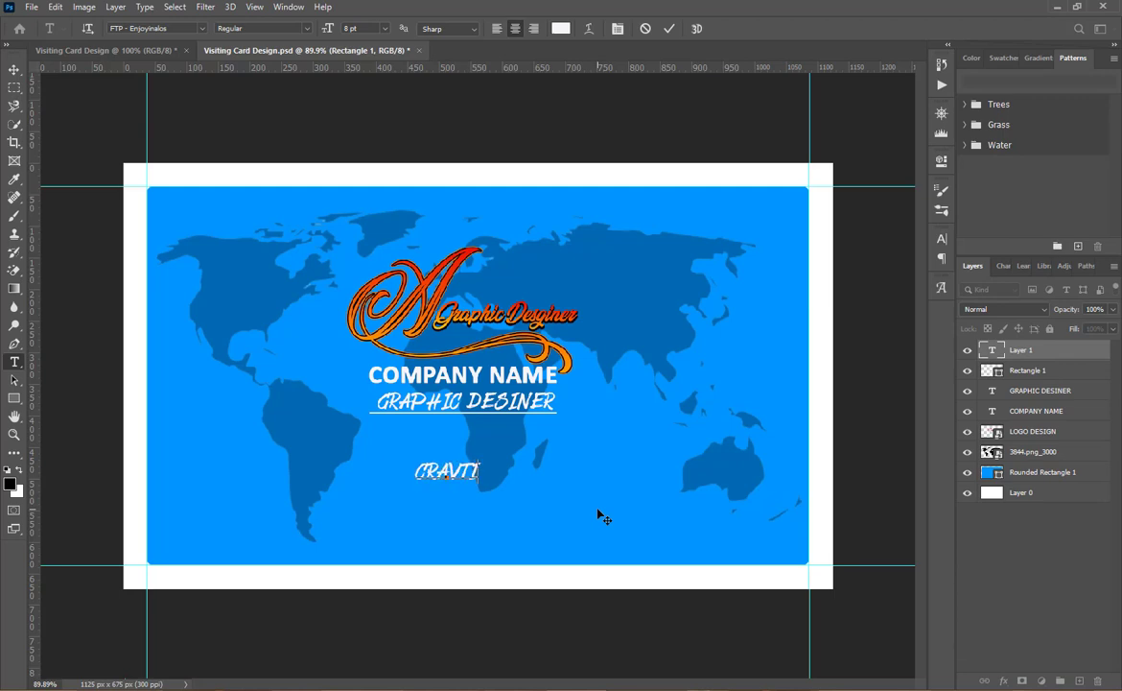
{"action": "type", "text": "E "}
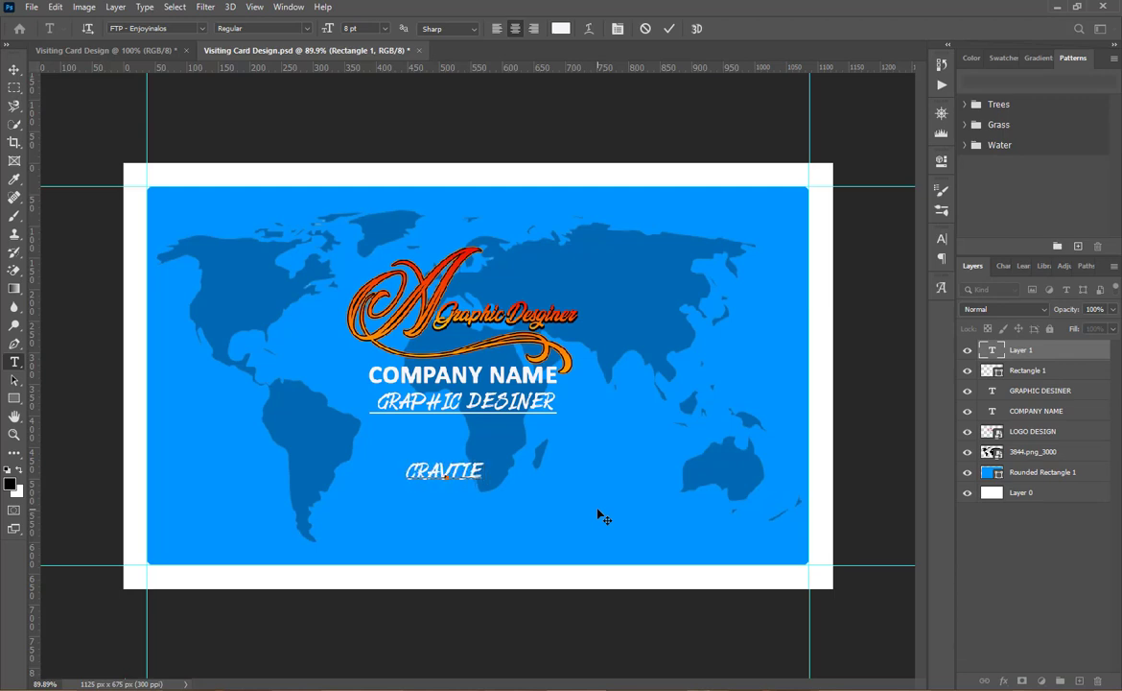
{"action": "type", "text": "VI"}
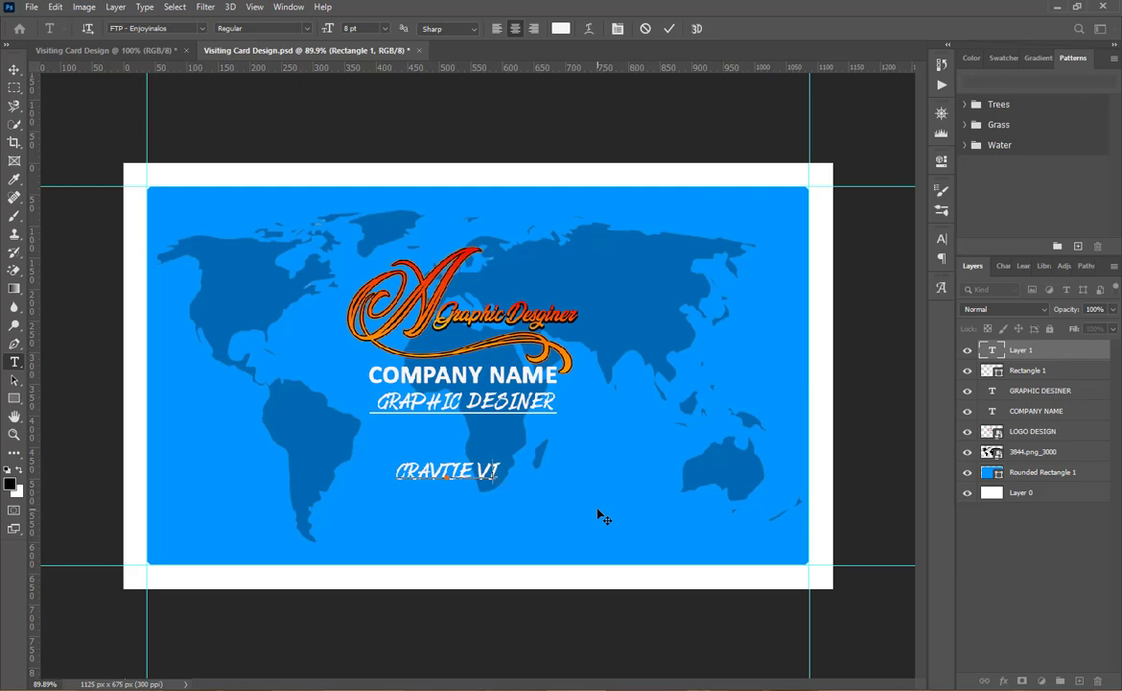
{"action": "key", "text": "BackSpace"}
{"action": "key", "text": "BackSpace"}
{"action": "key", "text": "BackSpace"}
{"action": "key", "text": "BackSpace"}
{"action": "type", "text": "Y"}
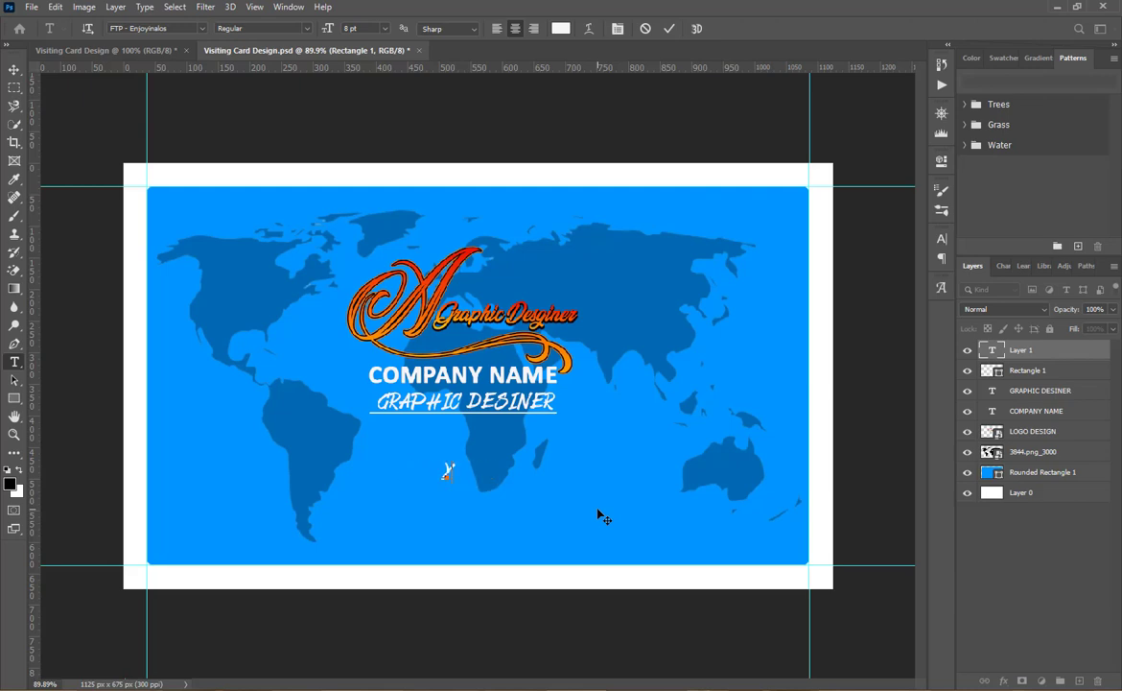
{"action": "type", "text": "OUR"}
{"action": "type", "text": " TAG"}
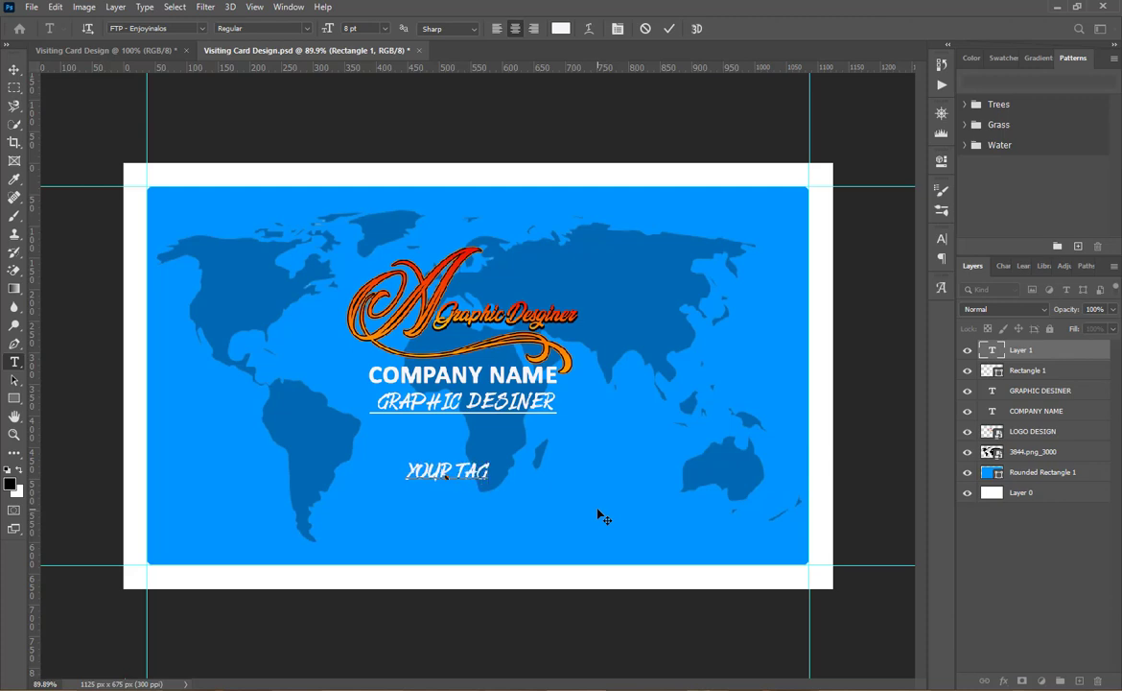
{"action": "type", "text": "LINE "}
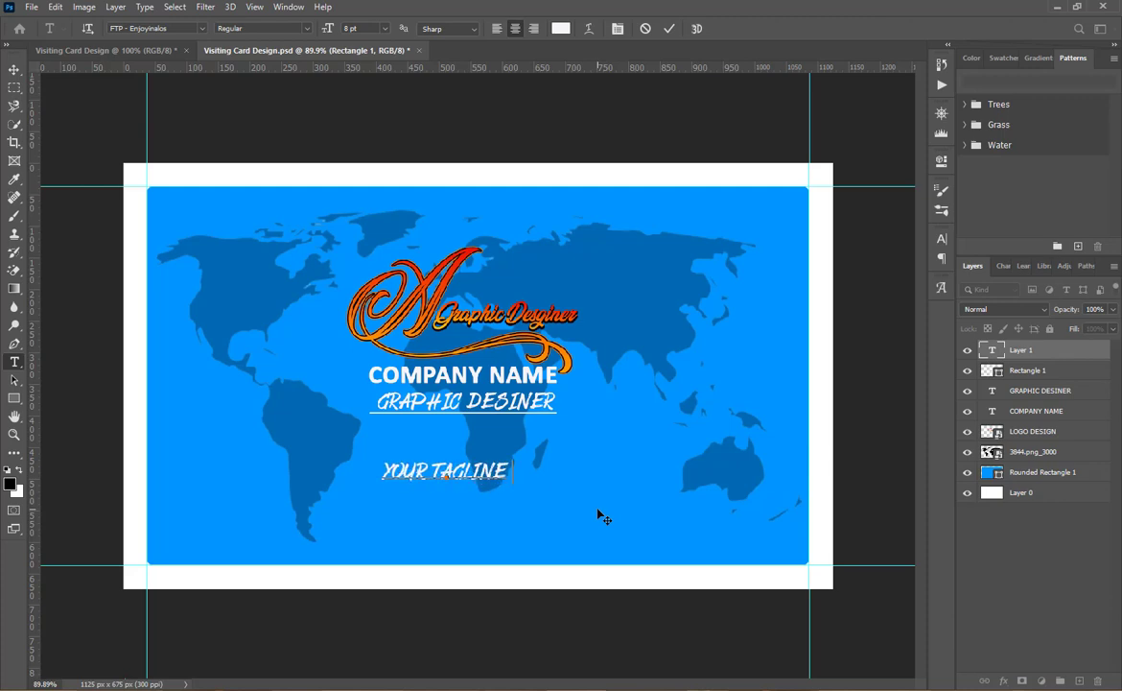
{"action": "type", "text": "HERE"}
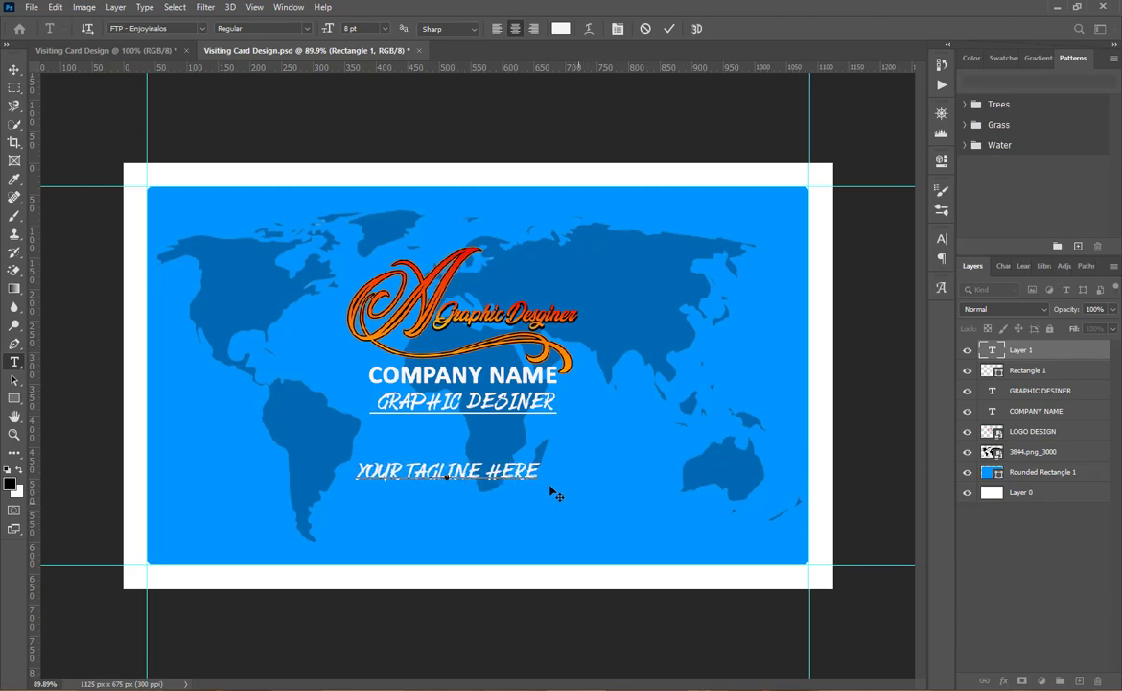
{"action": "key", "text": "ctrl+a"}
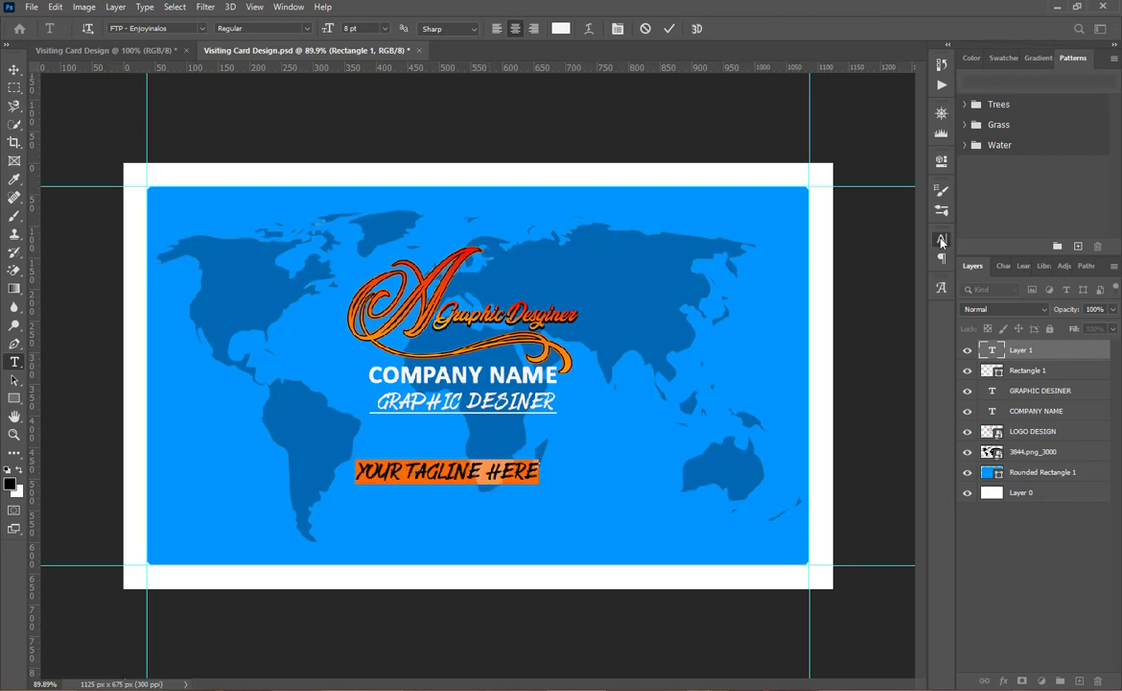
Change the tagline's font to Arial Regular and commit the text.
{"action": "key", "text": "ctrl+t"}
{"action": "left_click", "coordinate": [860, 260]}
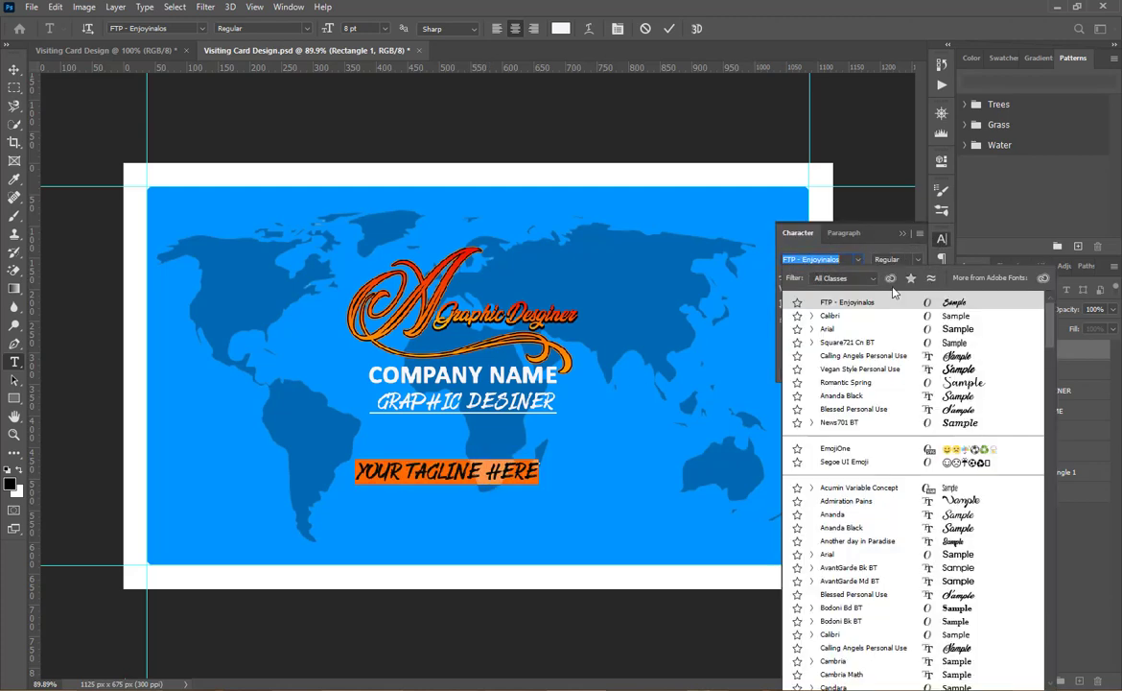
{"action": "left_click", "coordinate": [958, 330]}
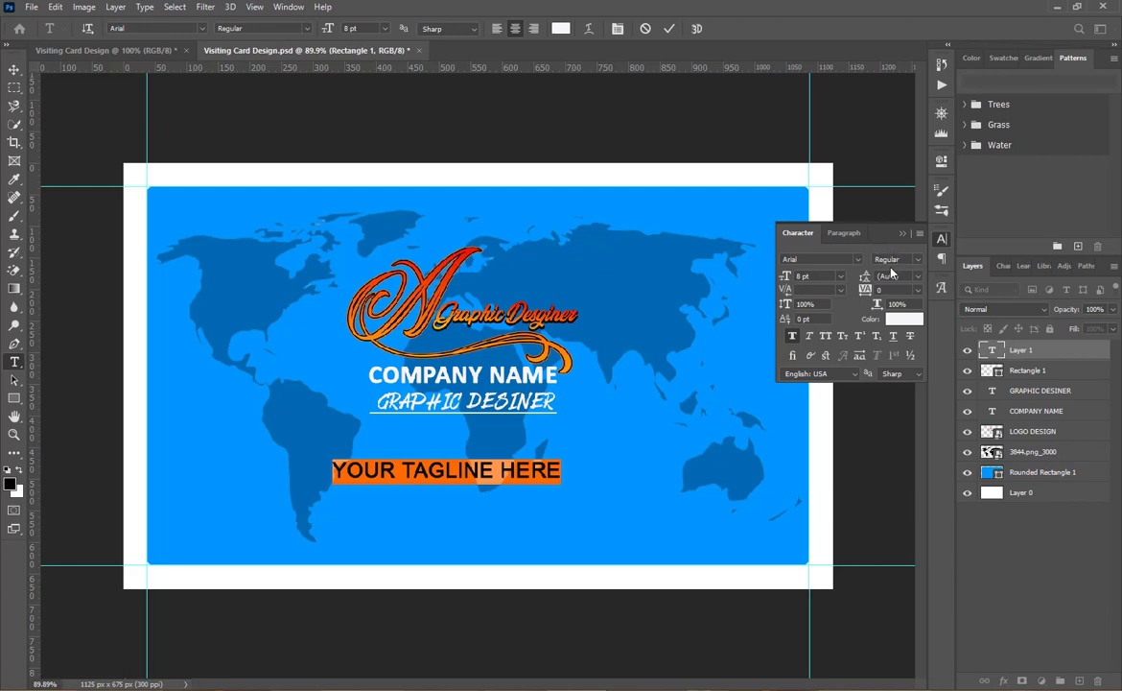
{"action": "left_click", "coordinate": [918, 259]}
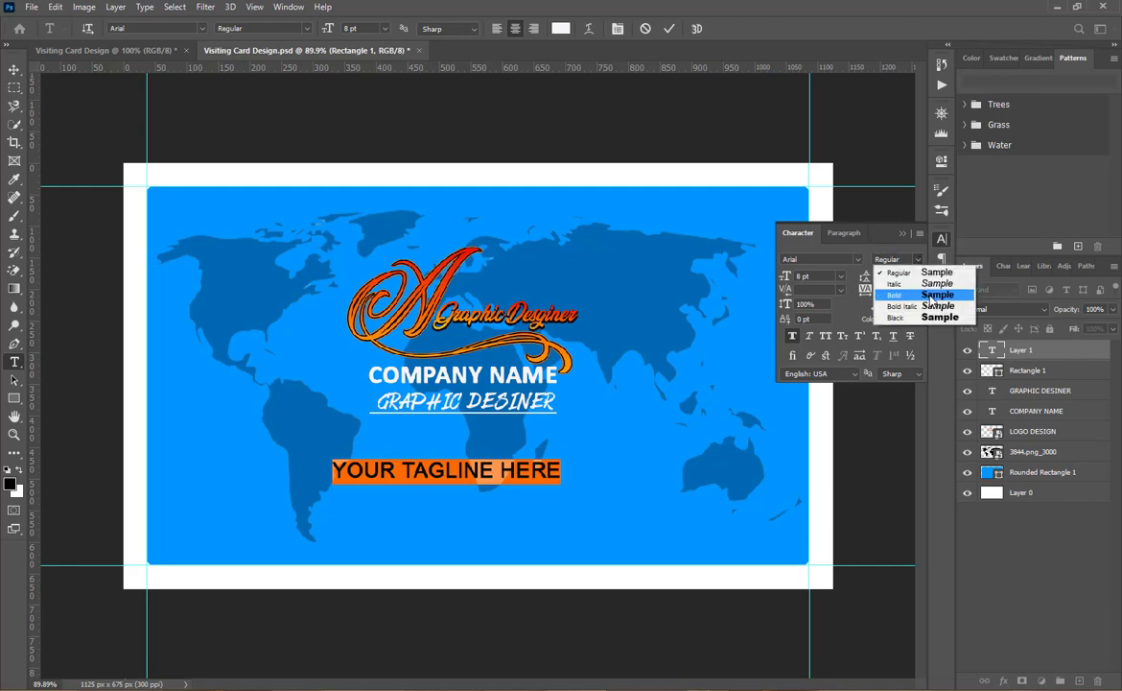
{"action": "left_click", "coordinate": [903, 235]}
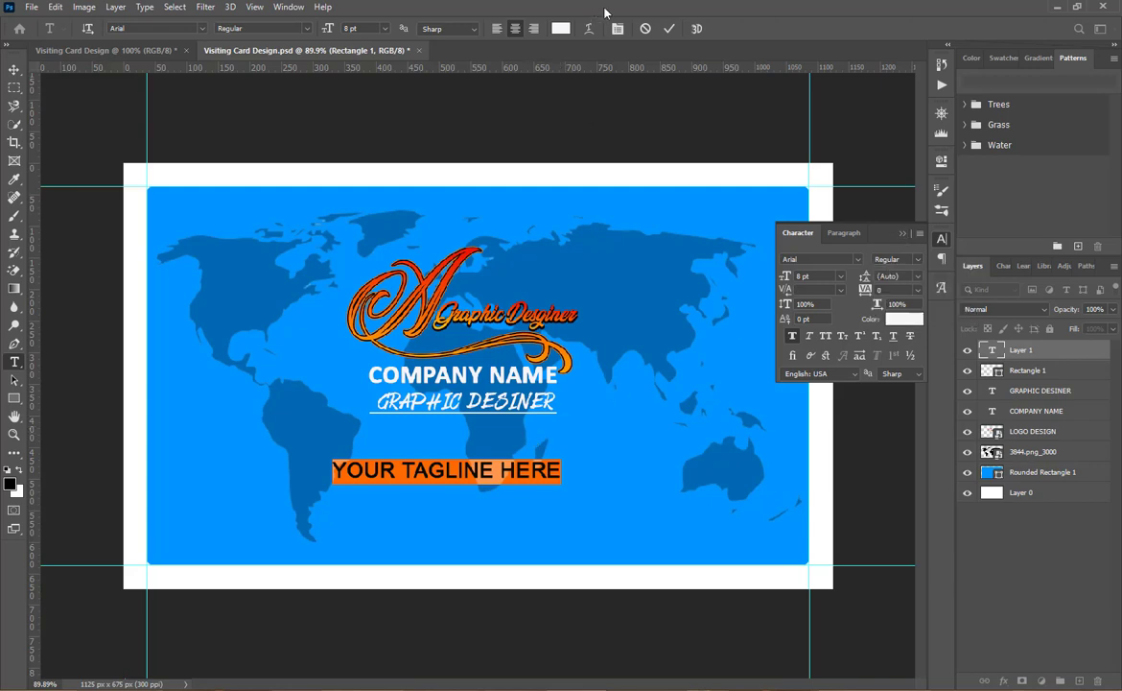
{"action": "left_click", "coordinate": [668, 31]}
Shrink the tagline, centre it just under the underline, and close the Character panel.
{"action": "key", "text": "ctrl+t"}
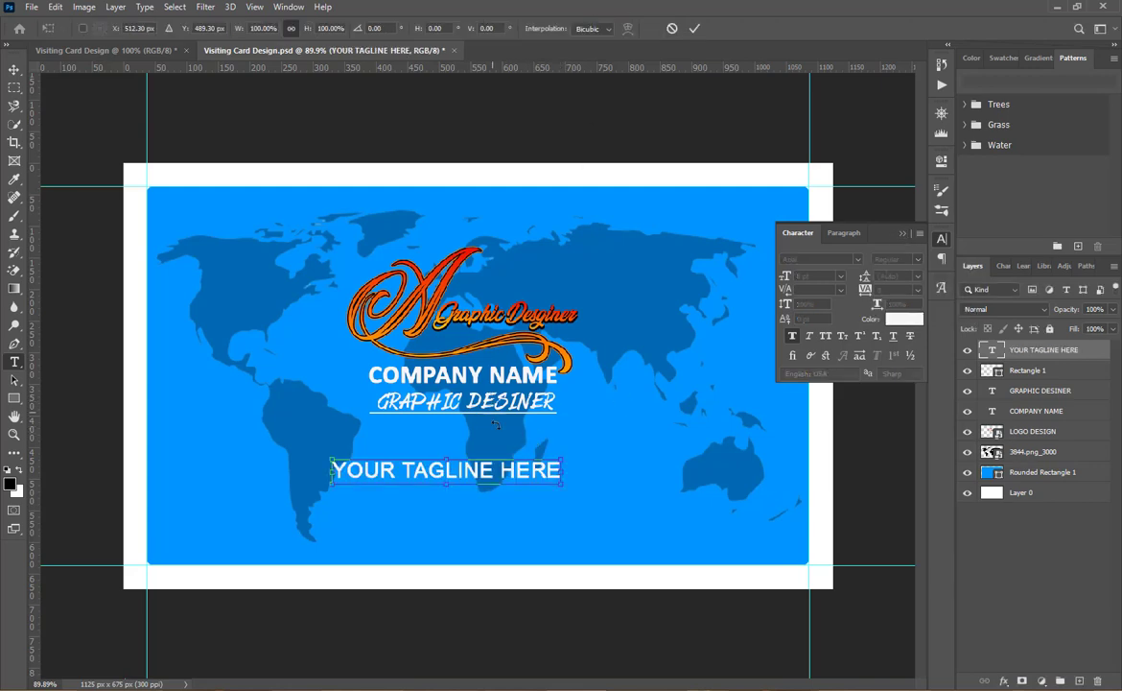
{"action": "left_click_drag", "start_coordinate": [556, 472], "coordinate": [531, 430]}
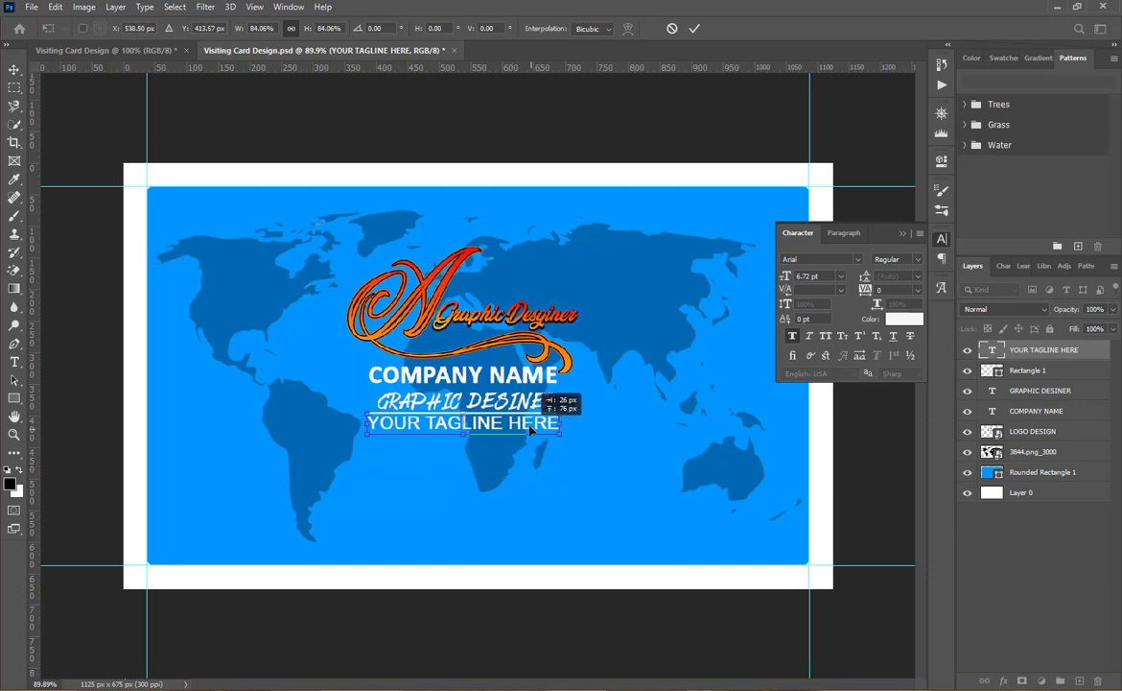
{"action": "key", "text": "Down"}
{"action": "key", "text": "Down"}
{"action": "key", "text": "Down"}
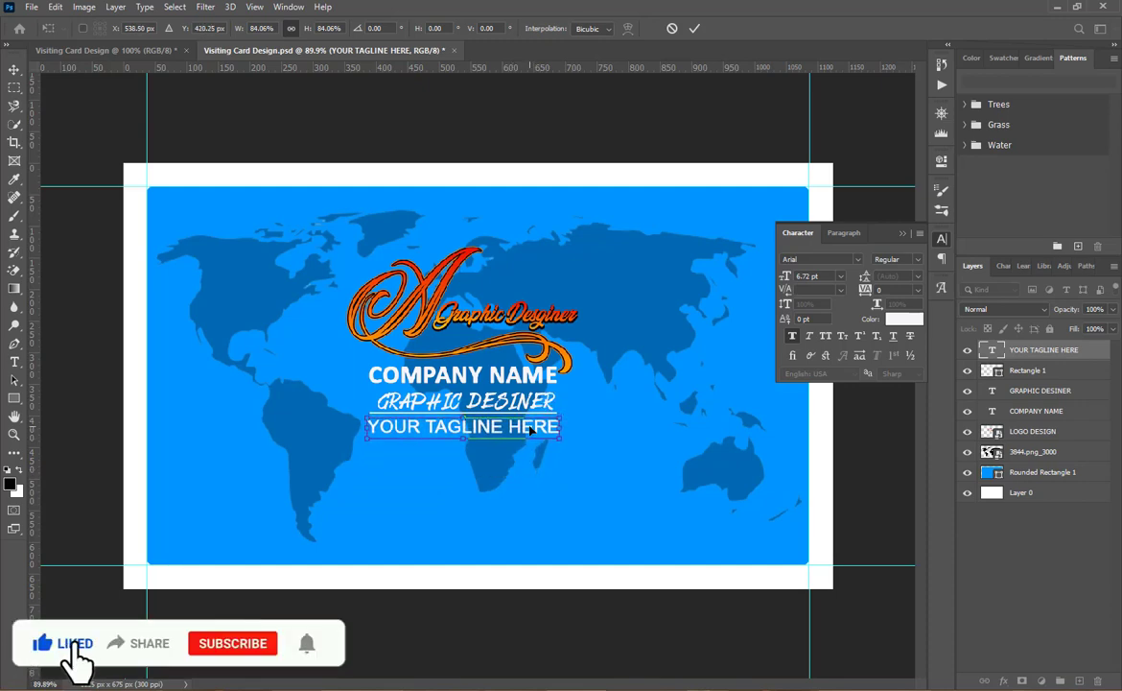
{"action": "left_click_drag", "start_coordinate": [559, 437], "coordinate": [549, 431]}
{"action": "left_click", "coordinate": [694, 27]}
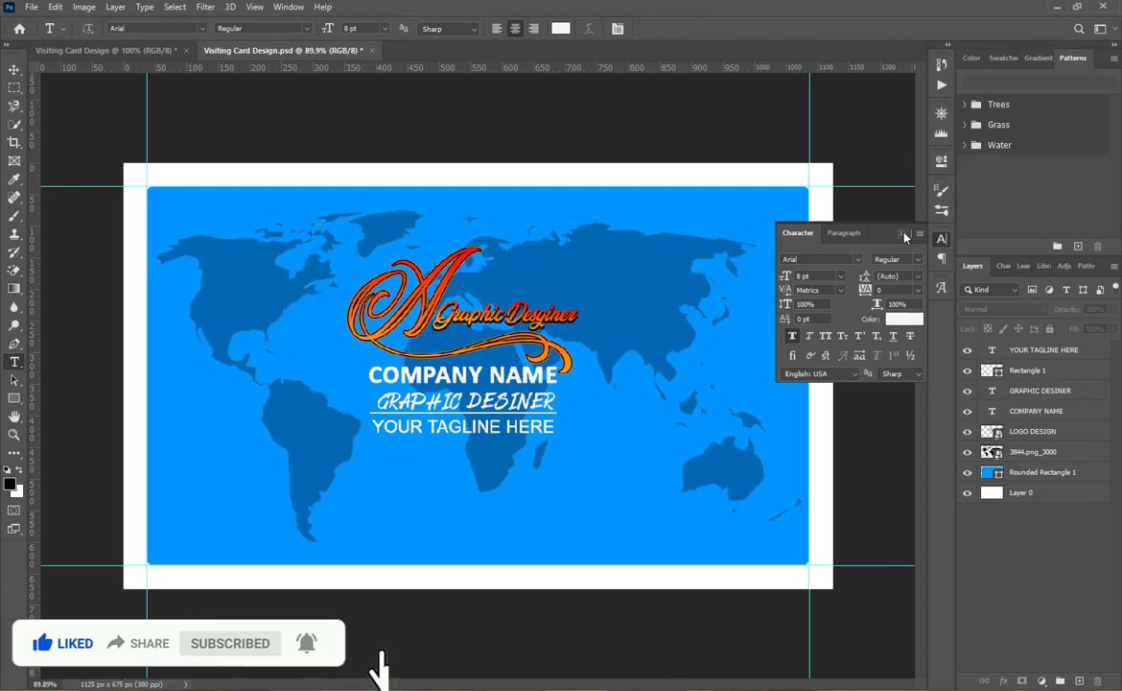
{"action": "left_click", "coordinate": [831, 217]}
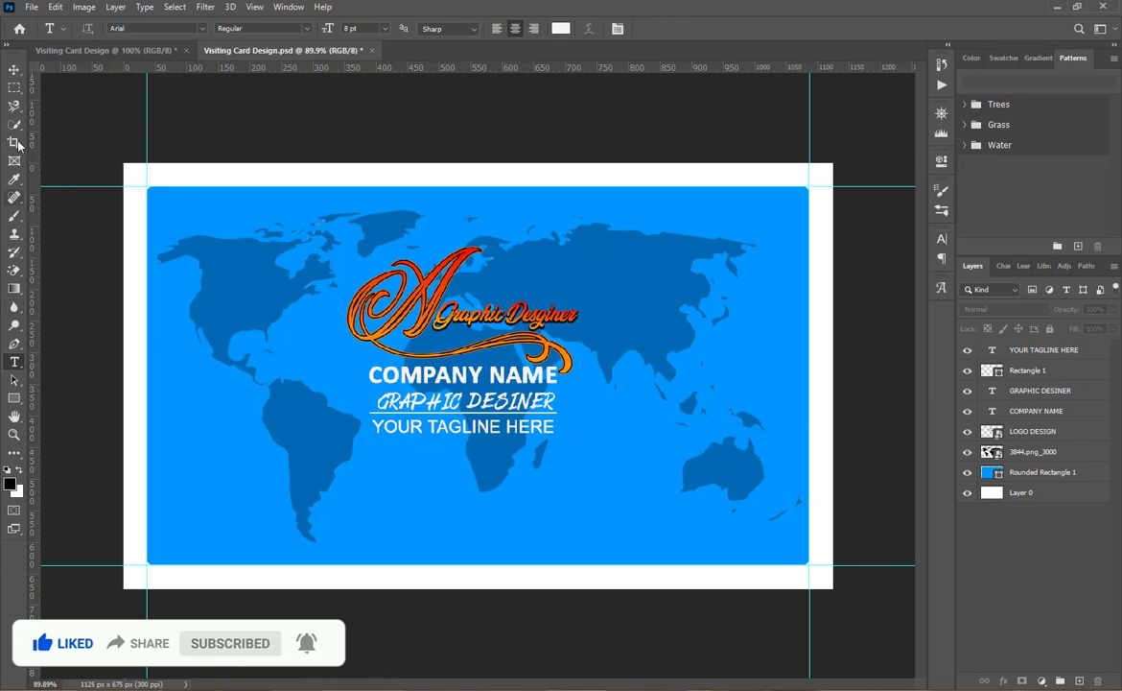
Draw a very light grey rounded rectangle spanning the guide corners on Untitled-1.
{"action": "left_click", "coordinate": [14, 69]}
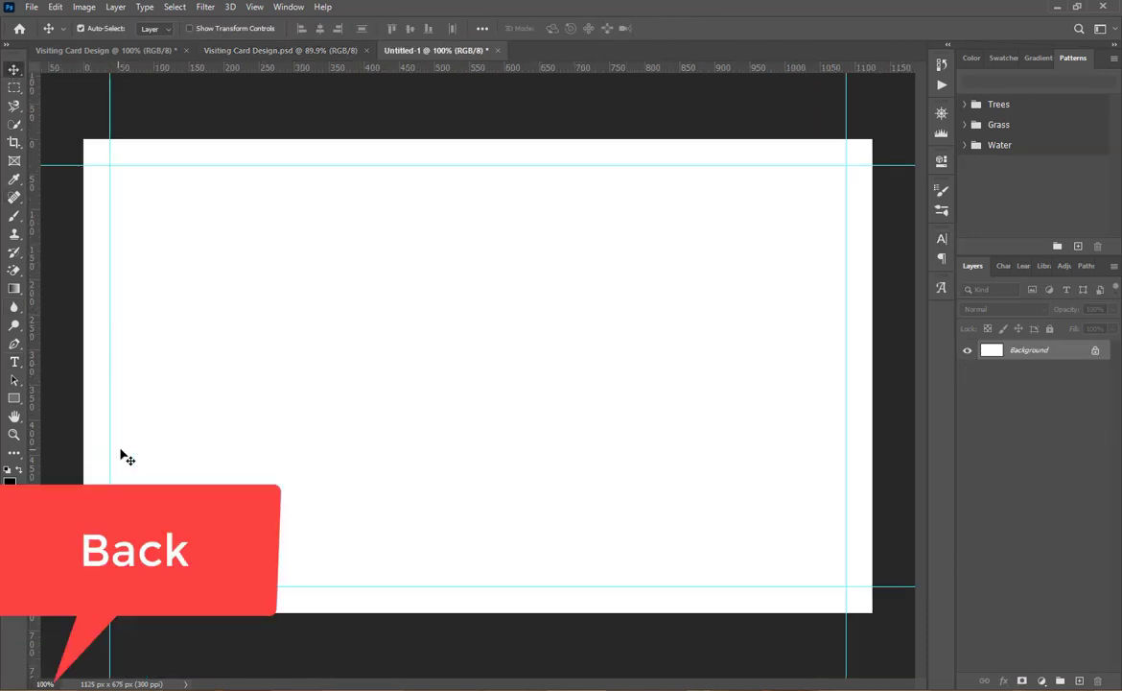
{"action": "left_click", "coordinate": [14, 397]}
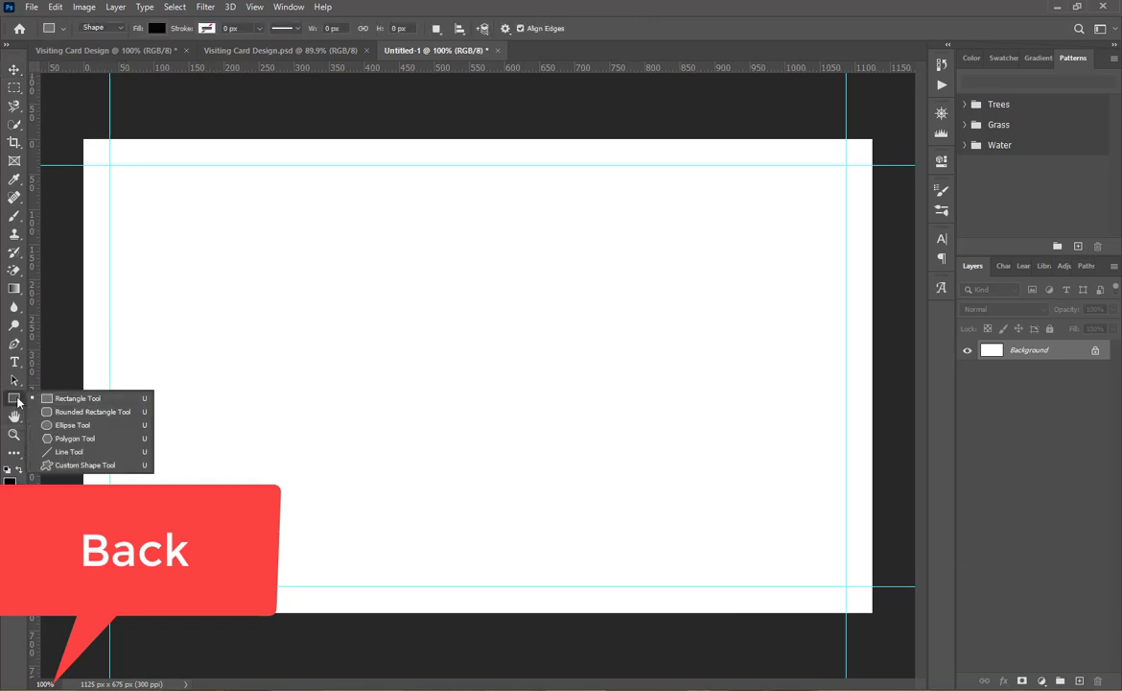
{"action": "left_click", "coordinate": [76, 397]}
{"action": "right_click", "coordinate": [14, 397]}
{"action": "left_click", "coordinate": [77, 412]}
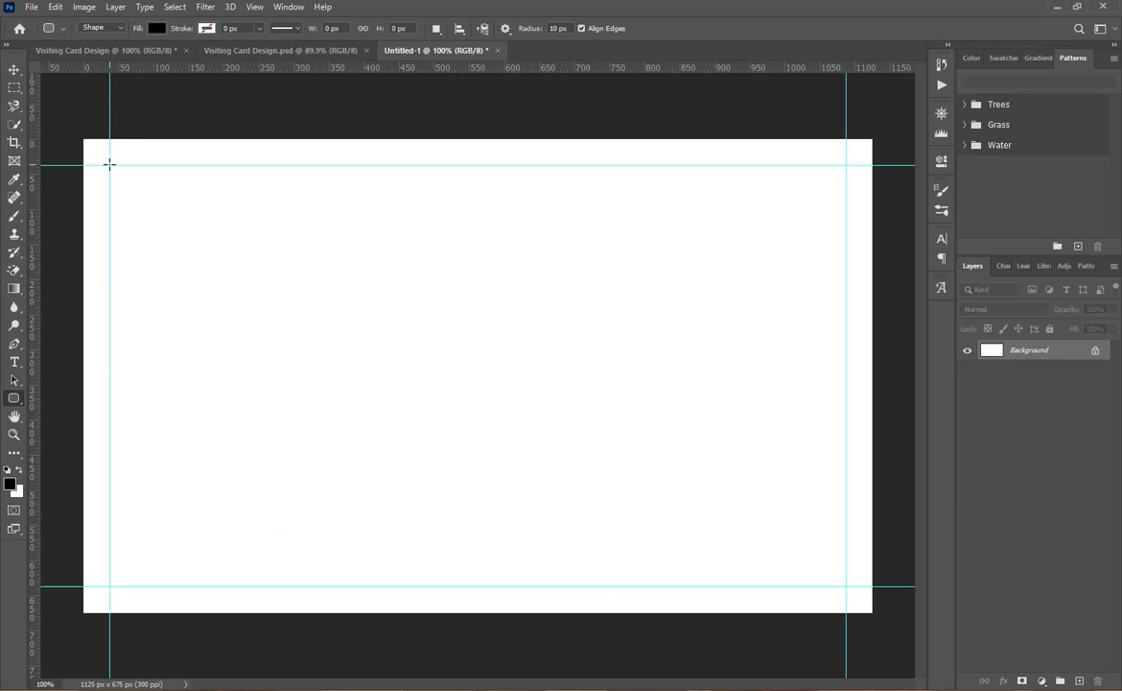
{"action": "left_click_drag", "start_coordinate": [110, 164], "coordinate": [846, 584]}
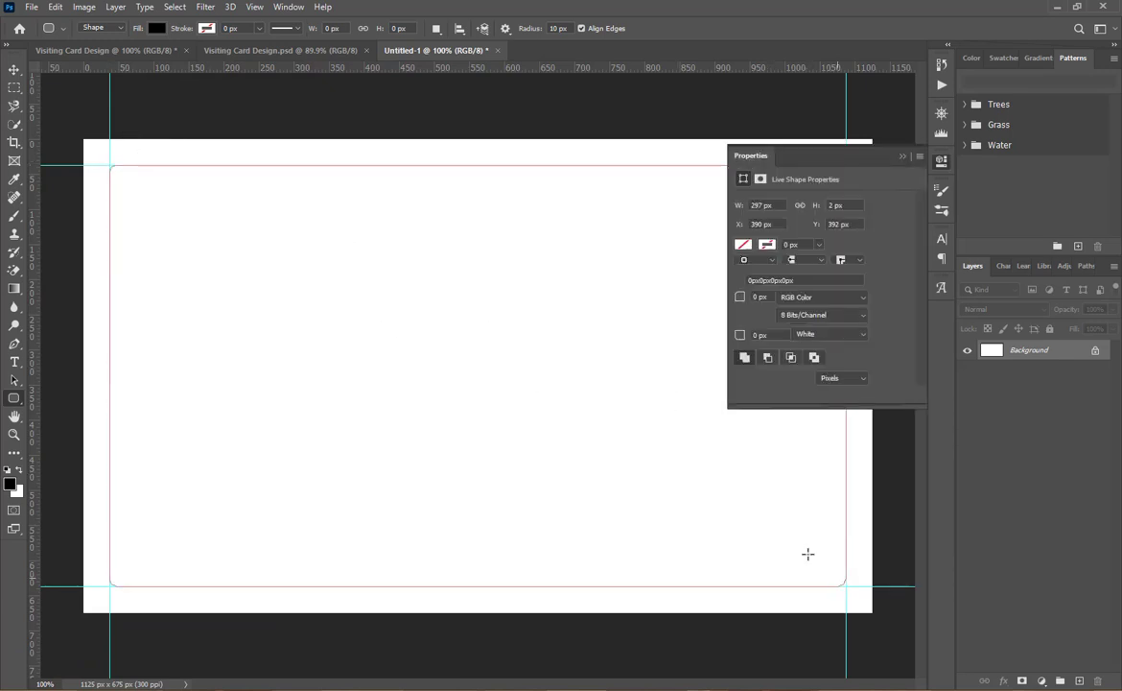
{"action": "left_click", "coordinate": [742, 244]}
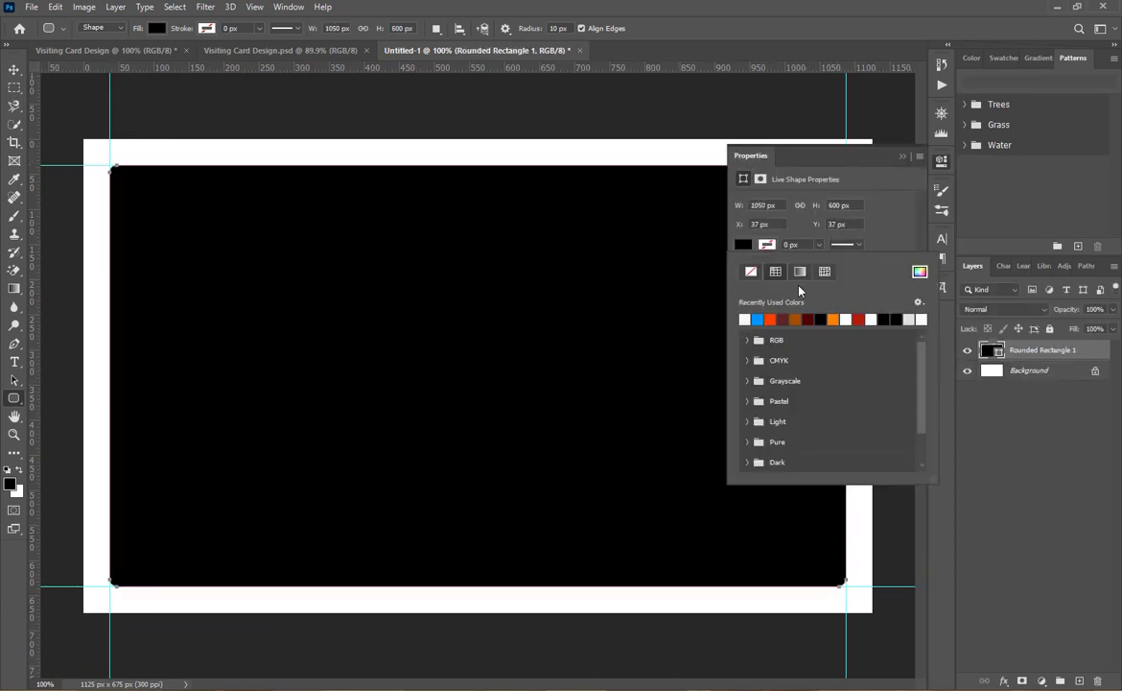
{"action": "left_click", "coordinate": [745, 319]}
{"action": "left_click", "coordinate": [901, 158]}
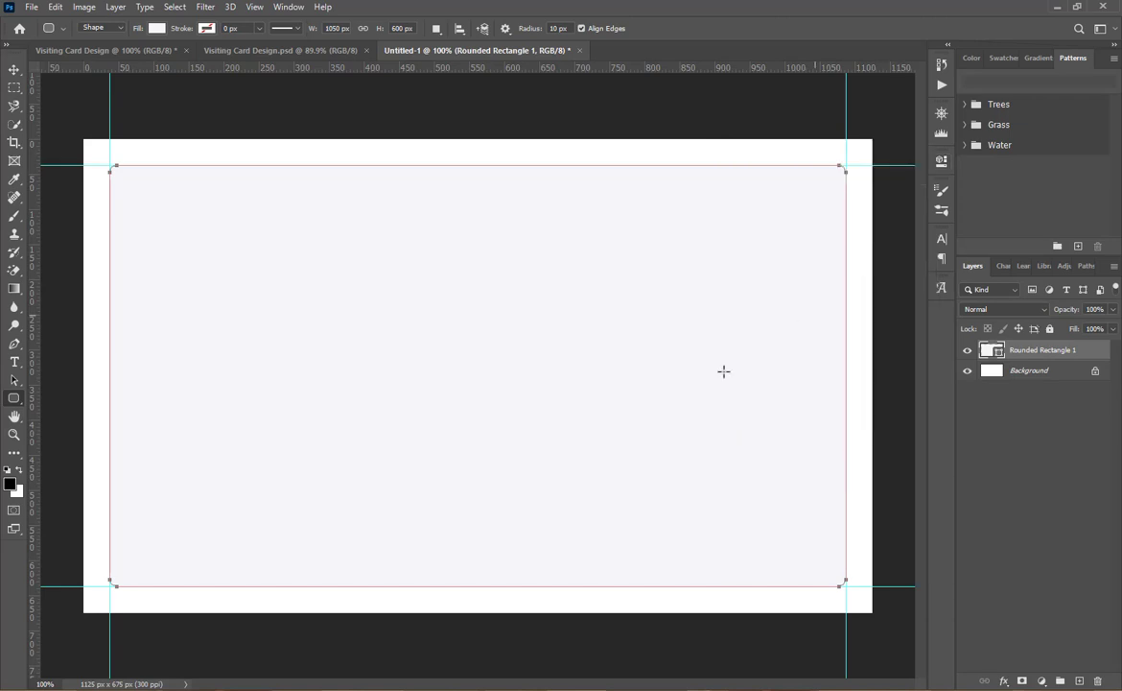
{"action": "left_click", "coordinate": [14, 69]}
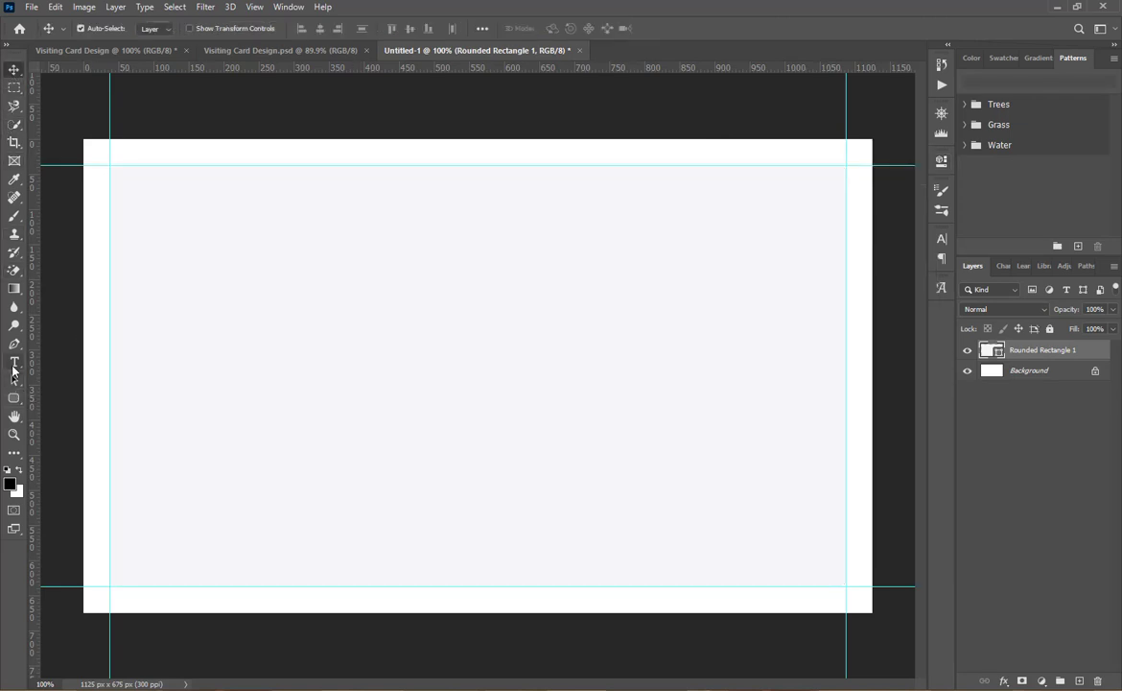
{"action": "left_click", "coordinate": [13, 397]}
Draw a rectangle covering the lower half of the card area.
{"action": "left_click", "coordinate": [72, 395]}
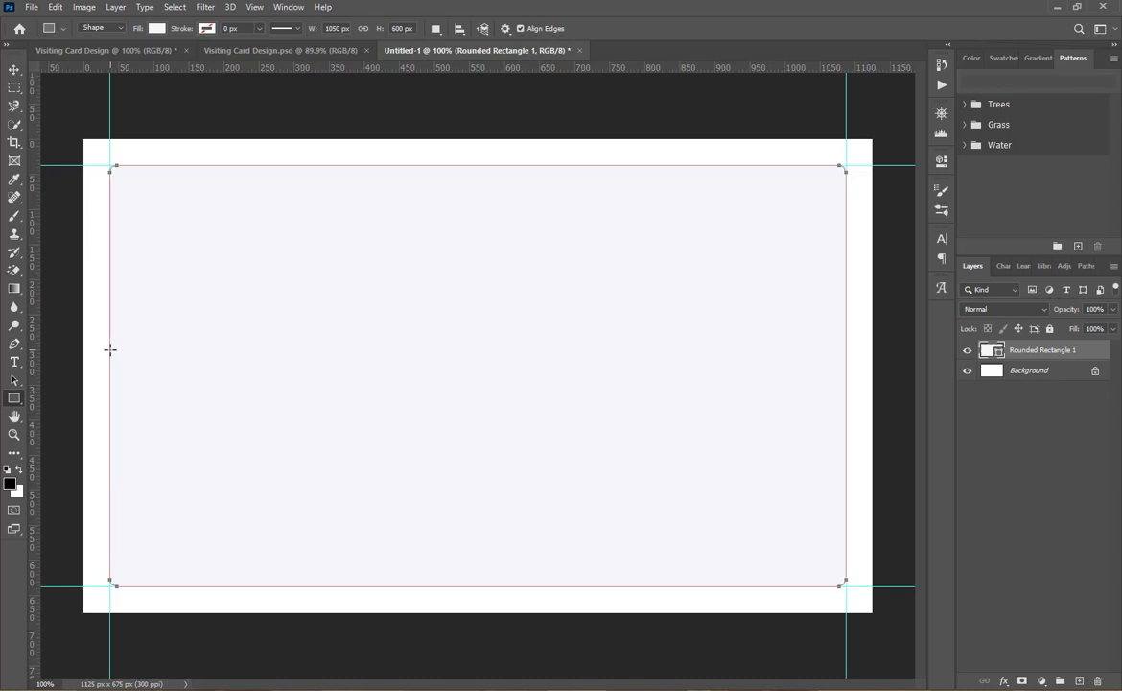
{"action": "left_click_drag", "start_coordinate": [110, 349], "coordinate": [844, 585]}
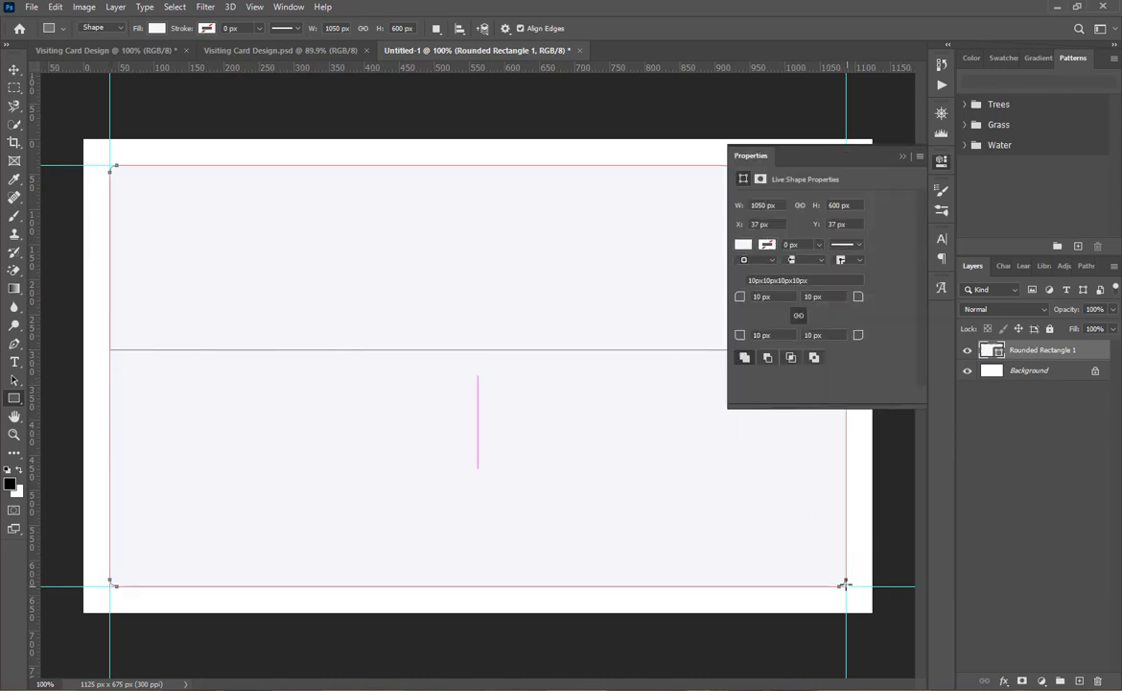
{"action": "left_click", "coordinate": [902, 156]}
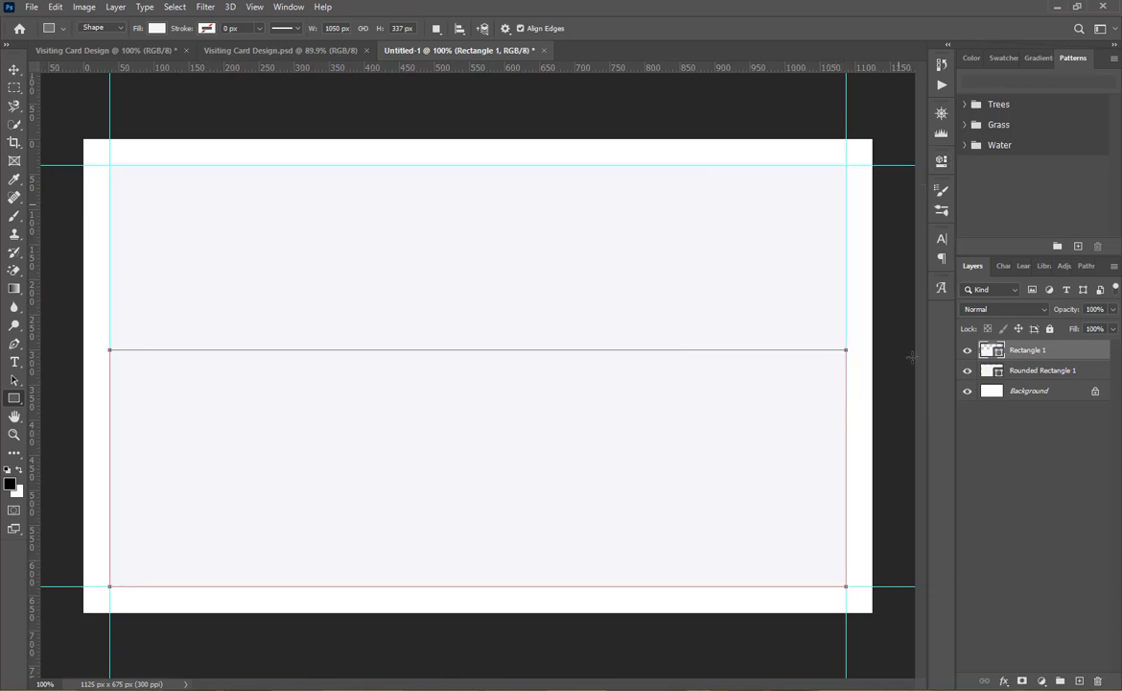
{"action": "left_click", "coordinate": [14, 69]}
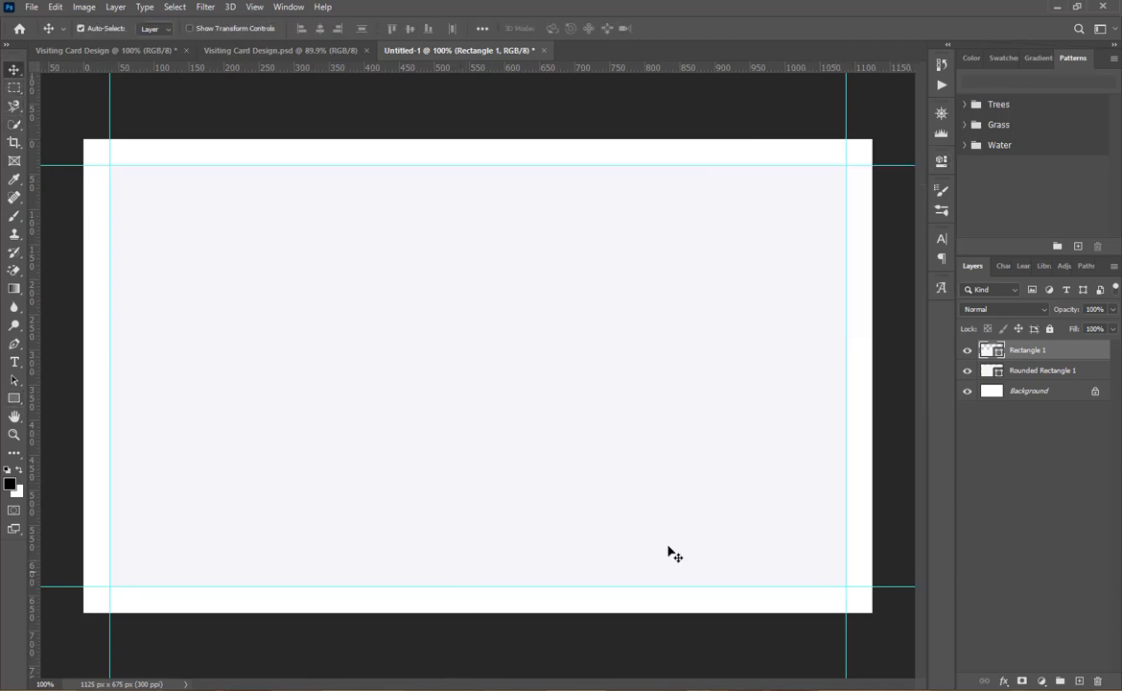
Fill the Rectangle 1 shape with bright blue 0096ff.
{"action": "double_click", "coordinate": [999, 351]}
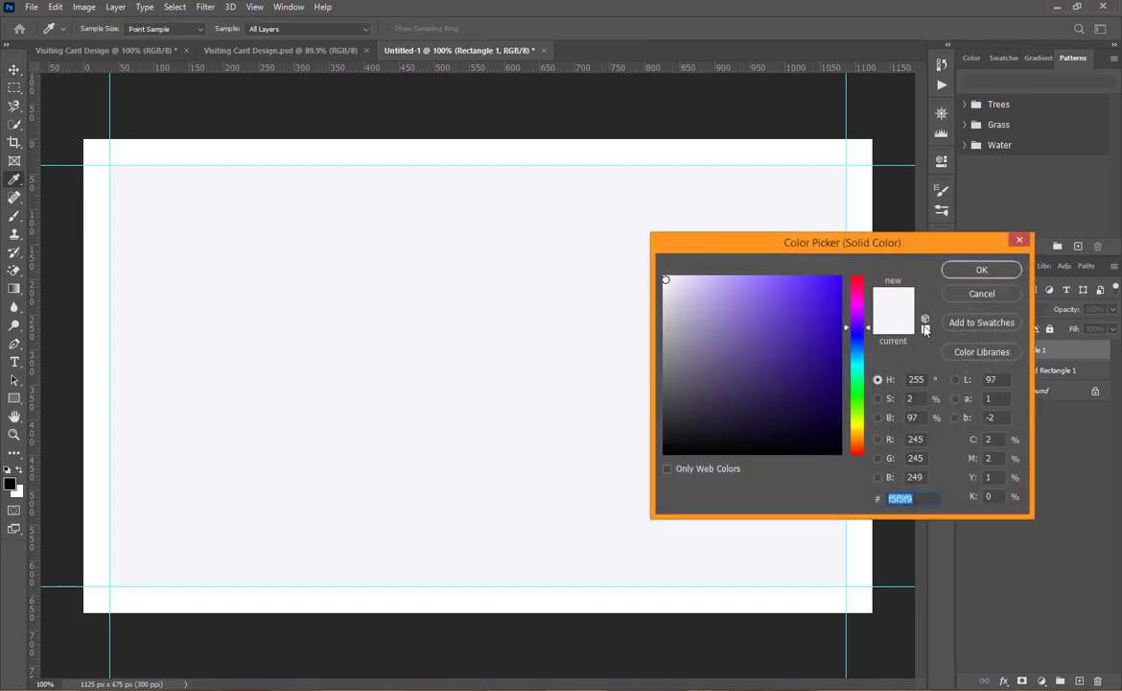
{"action": "left_click", "coordinate": [982, 294]}
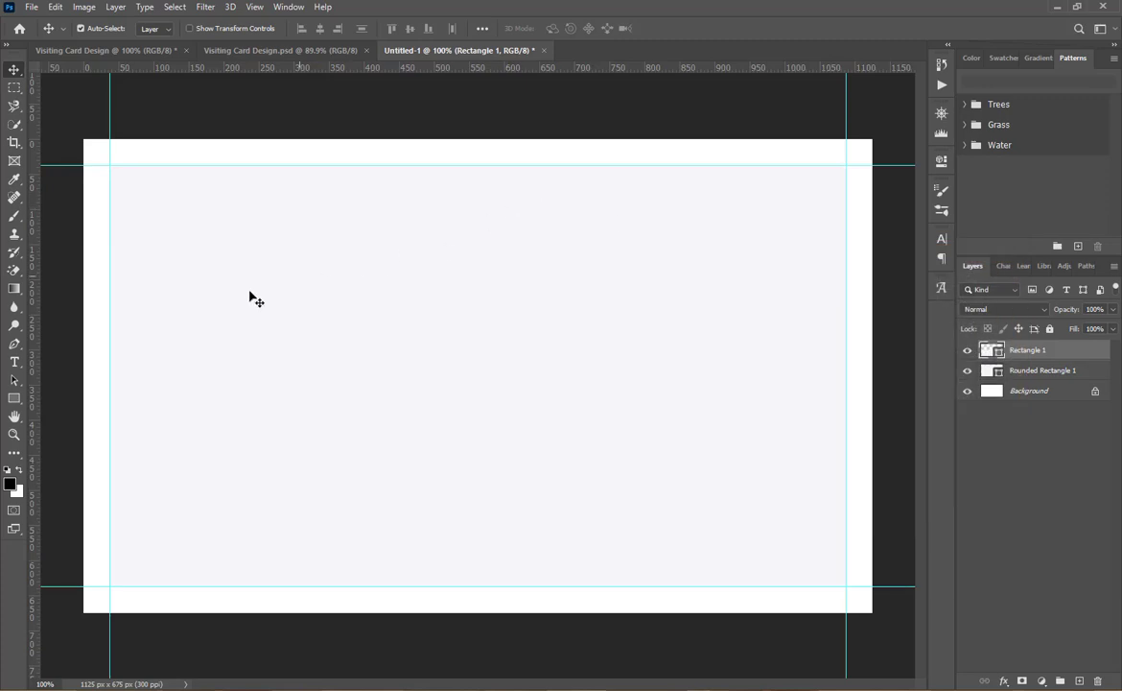
{"action": "double_click", "coordinate": [991, 350]}
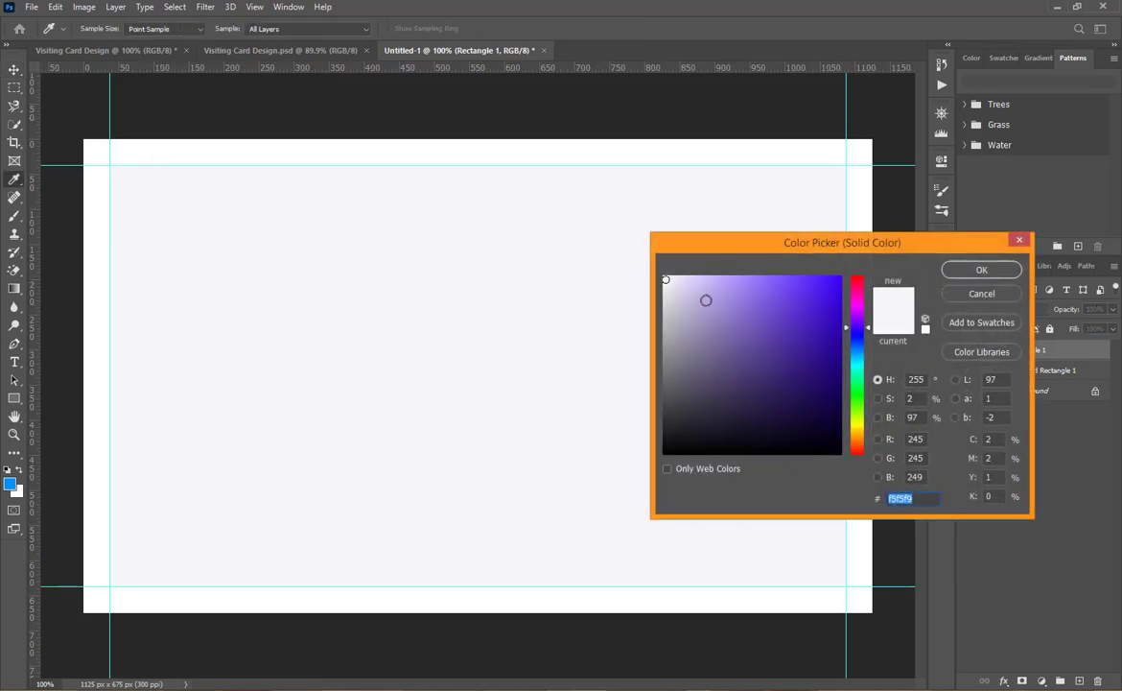
{"action": "type", "text": "0096ff"}
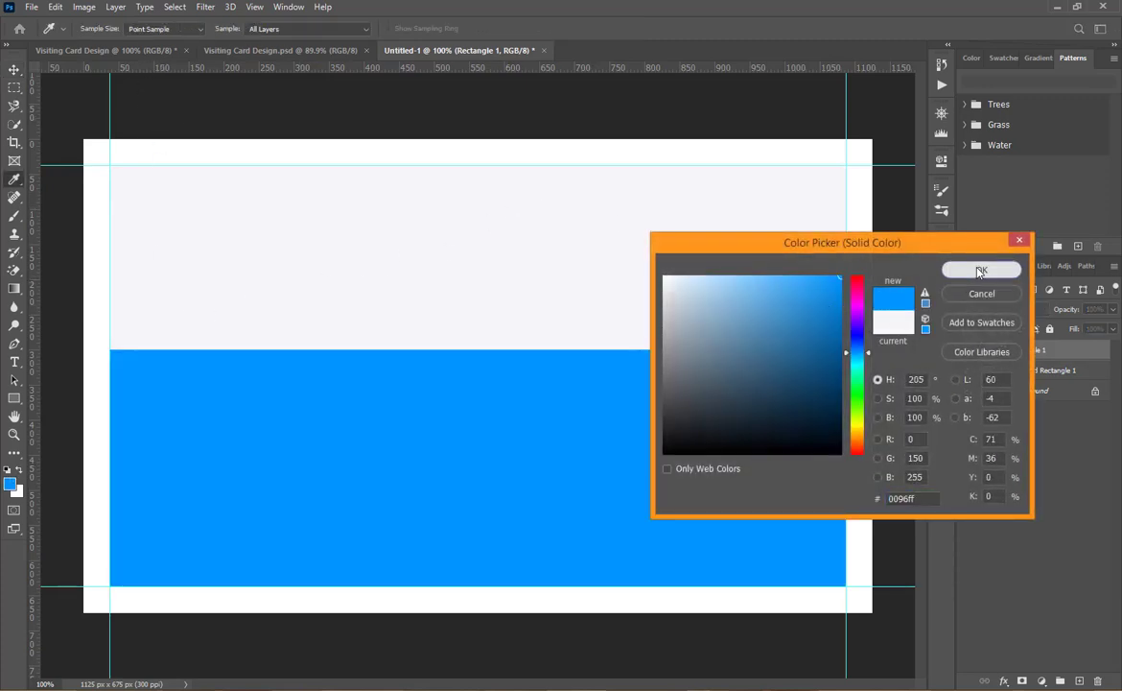
{"action": "left_click", "coordinate": [976, 269]}
Warp the blue rectangle's top edge into a wave, low on the left and high on the right.
{"action": "key", "text": "ctrl+t"}
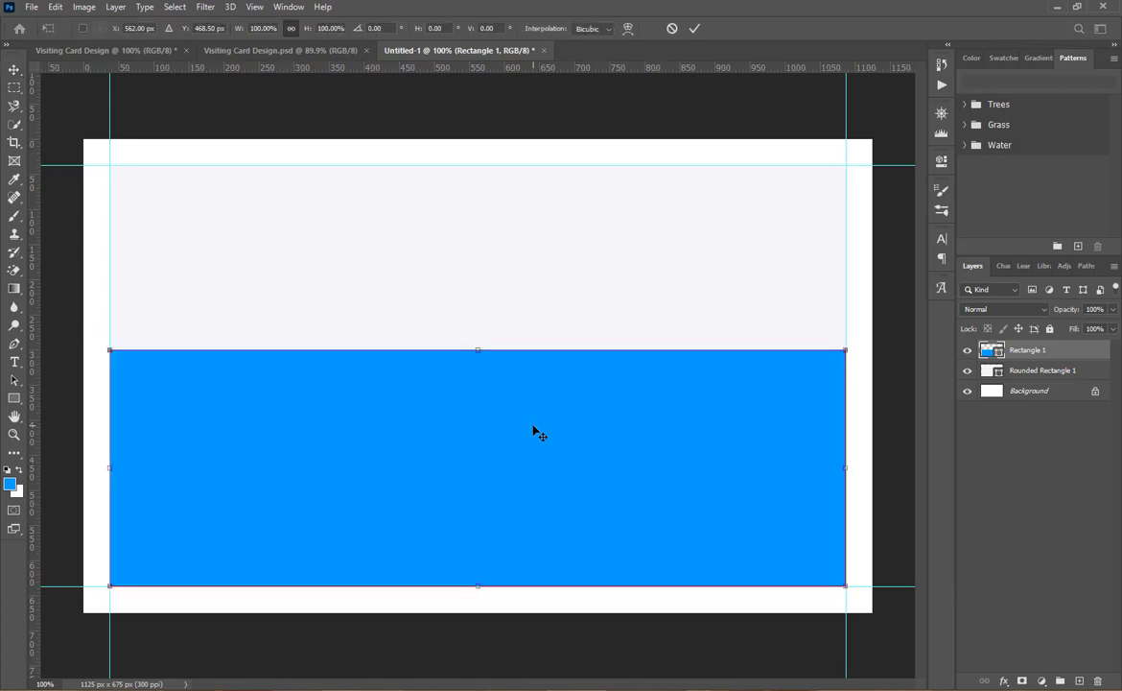
{"action": "left_click", "coordinate": [629, 29]}
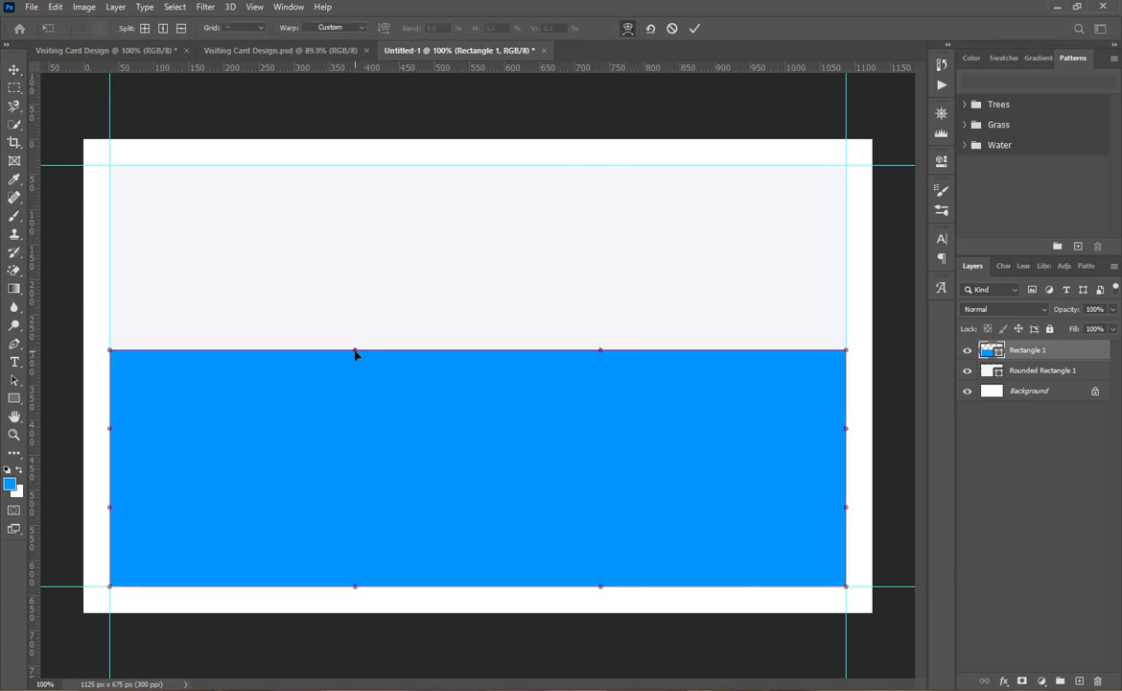
{"action": "left_click_drag", "start_coordinate": [355, 351], "coordinate": [358, 580]}
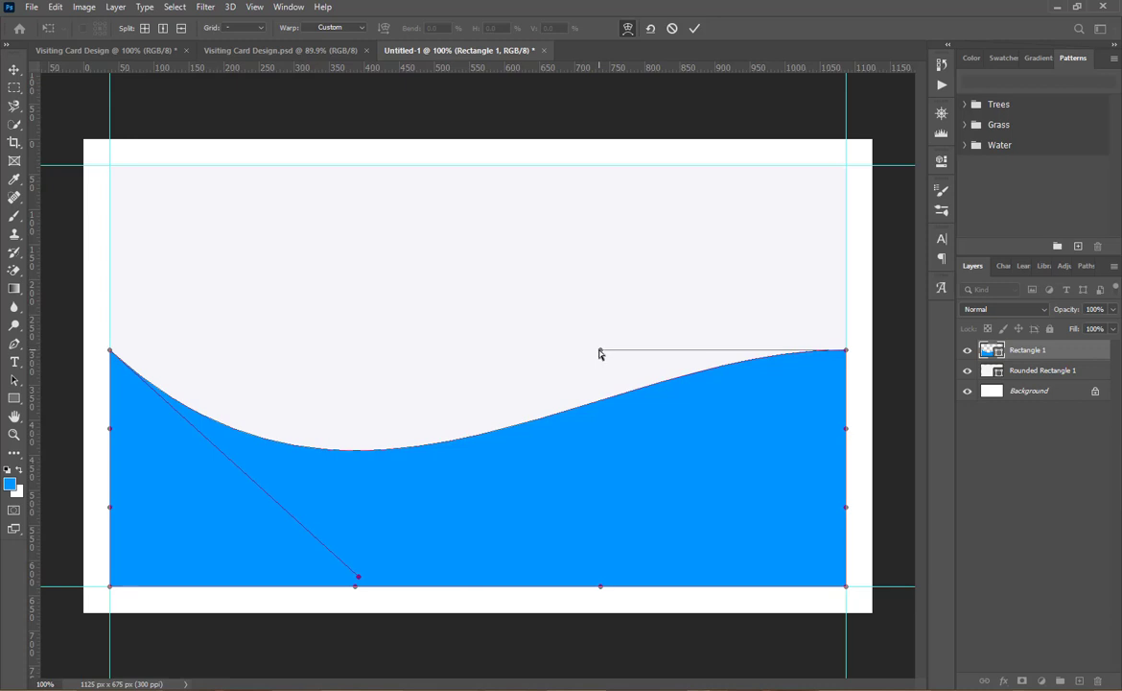
{"action": "left_click_drag", "start_coordinate": [602, 353], "coordinate": [522, 208]}
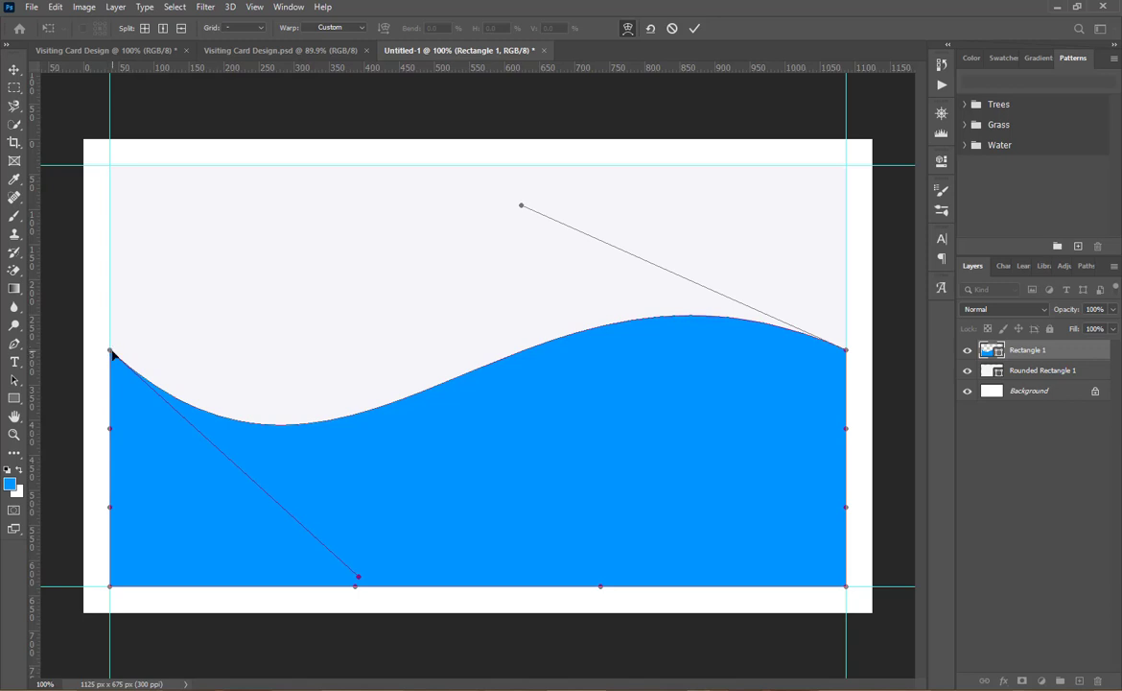
{"action": "mouse_move", "coordinate": [111, 353]}
{"action": "left_mouse_down"}
{"action": "mouse_move", "coordinate": [109, 447]}
{"action": "mouse_move", "coordinate": [112, 432]}
{"action": "left_mouse_up"}
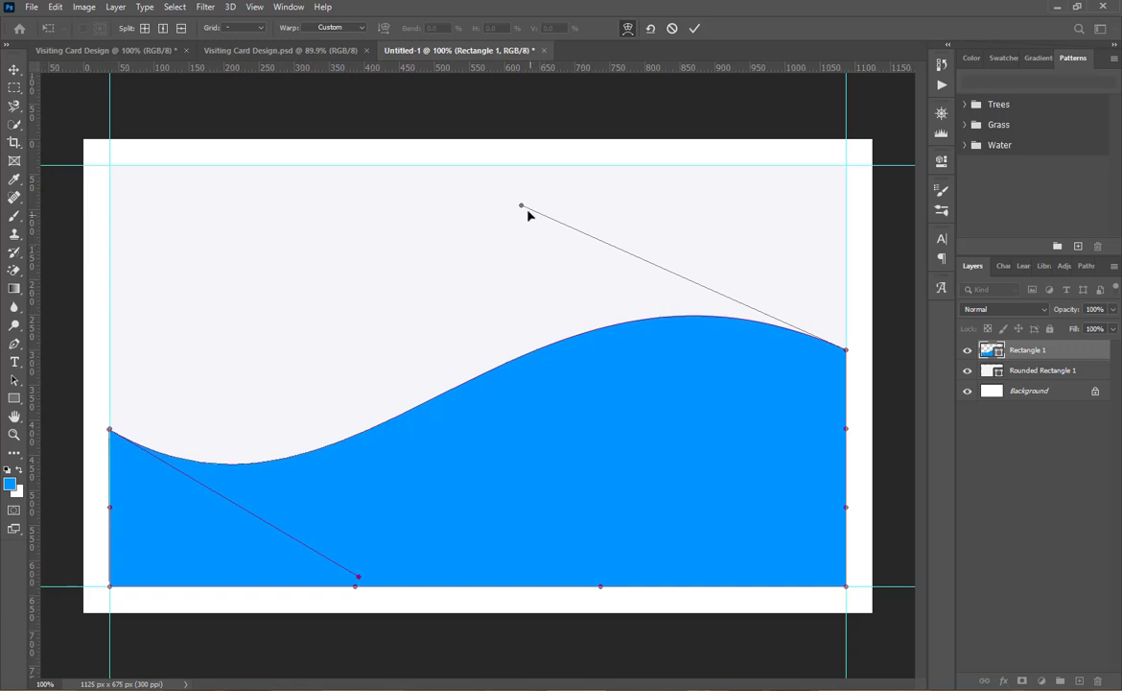
{"action": "mouse_move", "coordinate": [519, 207]}
{"action": "left_mouse_down"}
{"action": "mouse_move", "coordinate": [528, 176]}
{"action": "mouse_move", "coordinate": [524, 207]}
{"action": "mouse_move", "coordinate": [529, 190]}
{"action": "left_mouse_up"}
{"action": "left_click", "coordinate": [694, 28]}
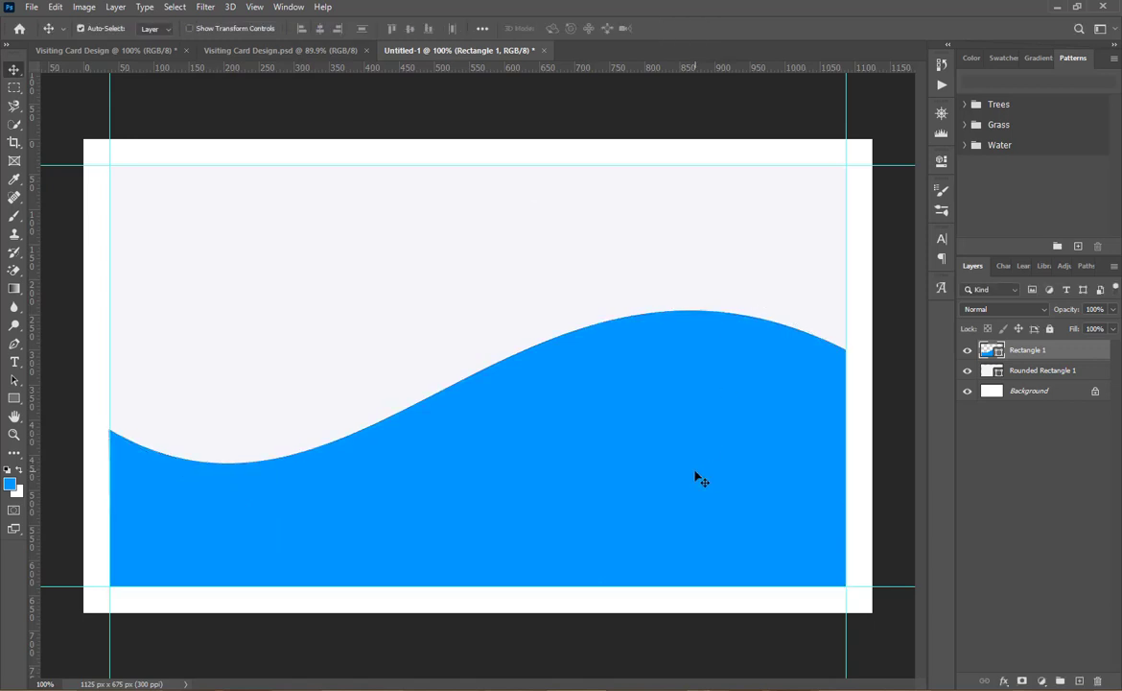
Scale the blue wave shape down slightly.
{"action": "key", "text": "ctrl+t"}
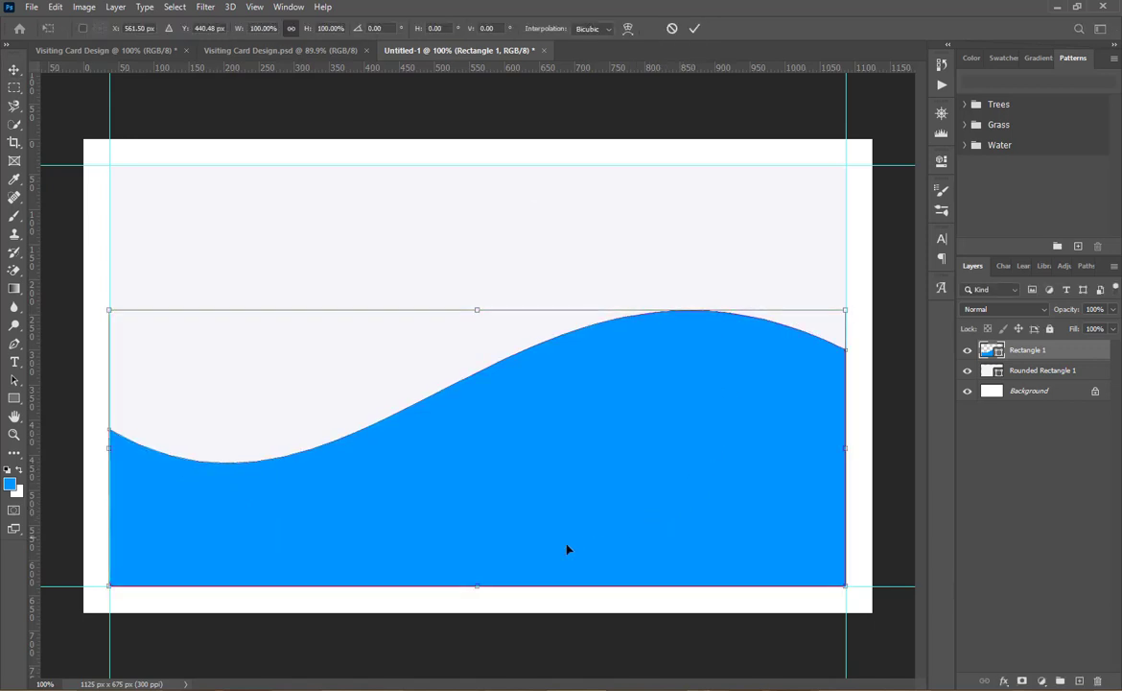
{"action": "left_click_drag", "start_coordinate": [479, 585], "coordinate": [478, 585]}
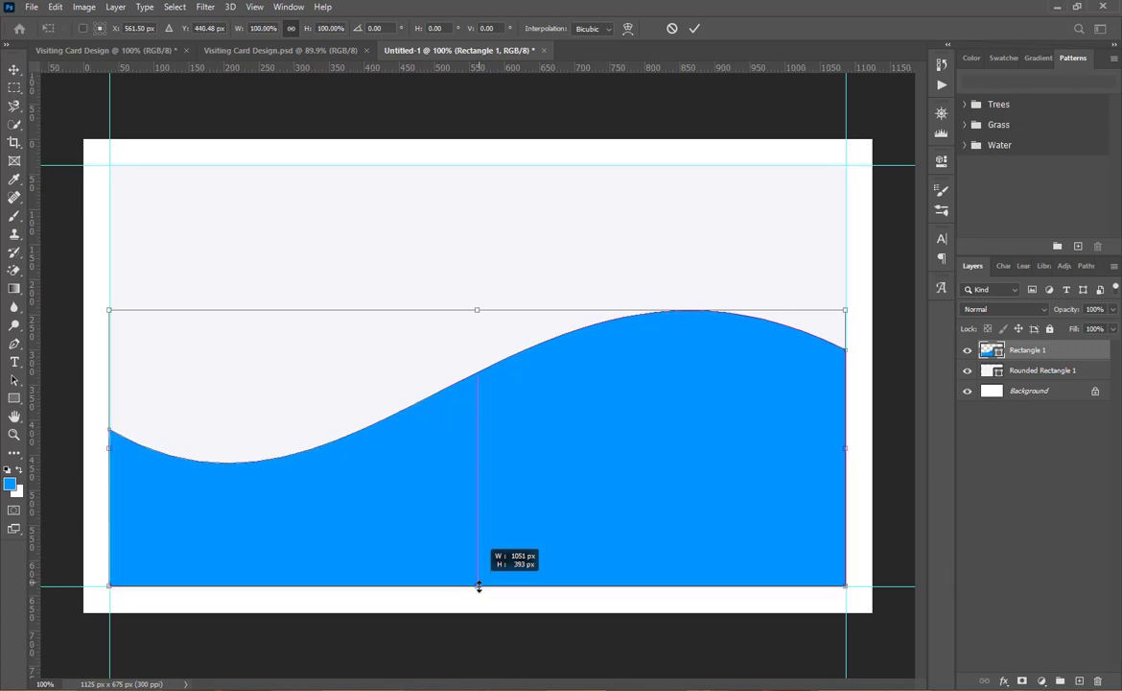
{"action": "left_click", "coordinate": [695, 27]}
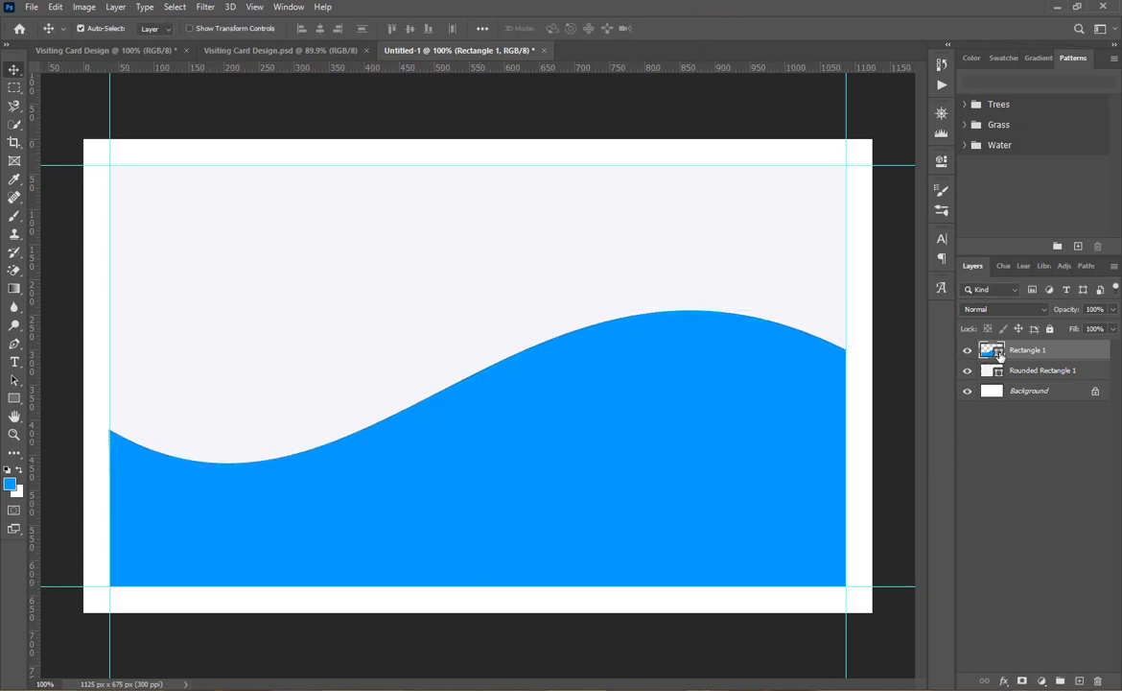
Duplicate the wave, recolour the copy deeper blue 0078ff, and place it below the original.
{"action": "key", "text": "ctrl"}
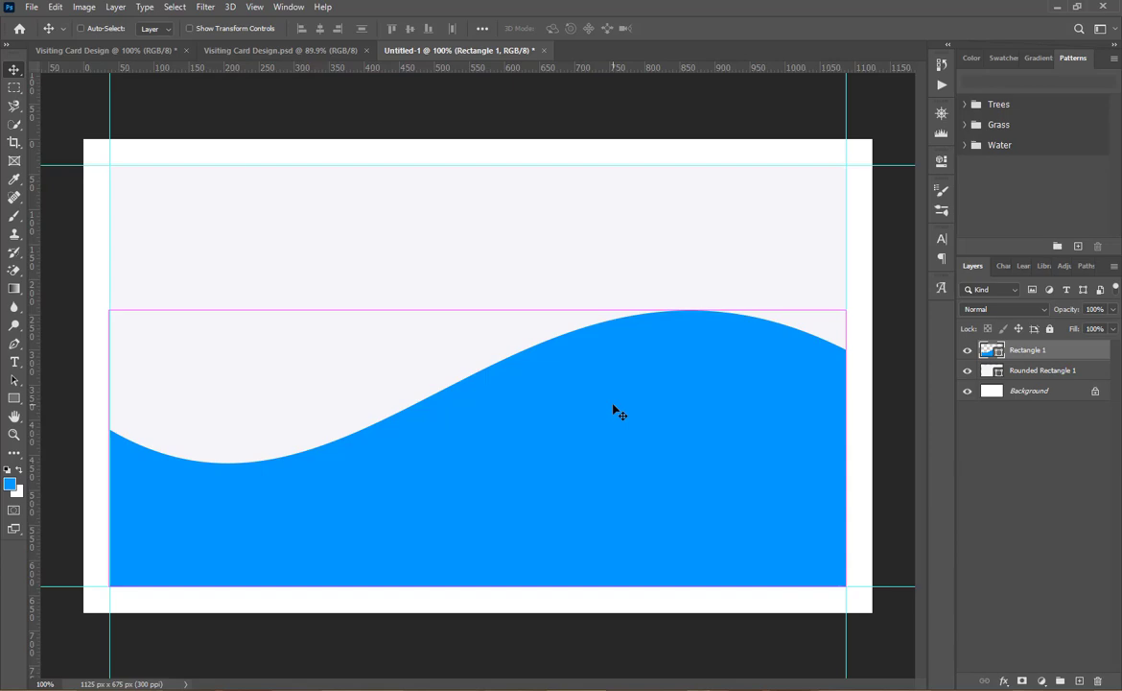
{"action": "key", "text": "ctrl+j"}
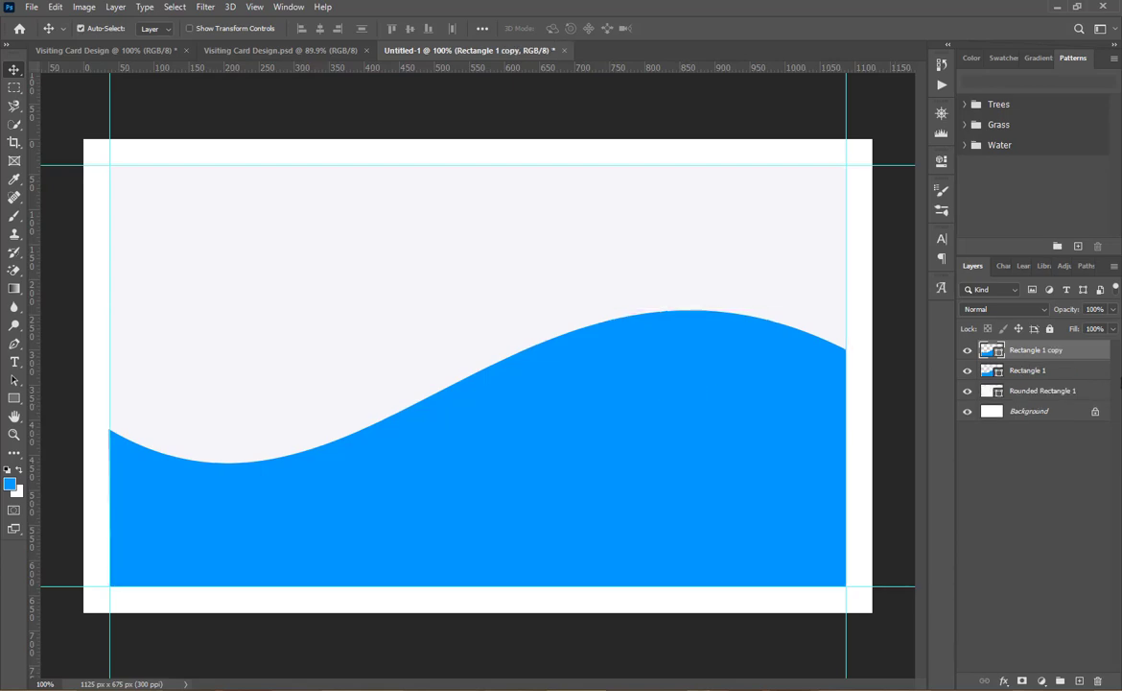
{"action": "double_click", "coordinate": [1000, 353]}
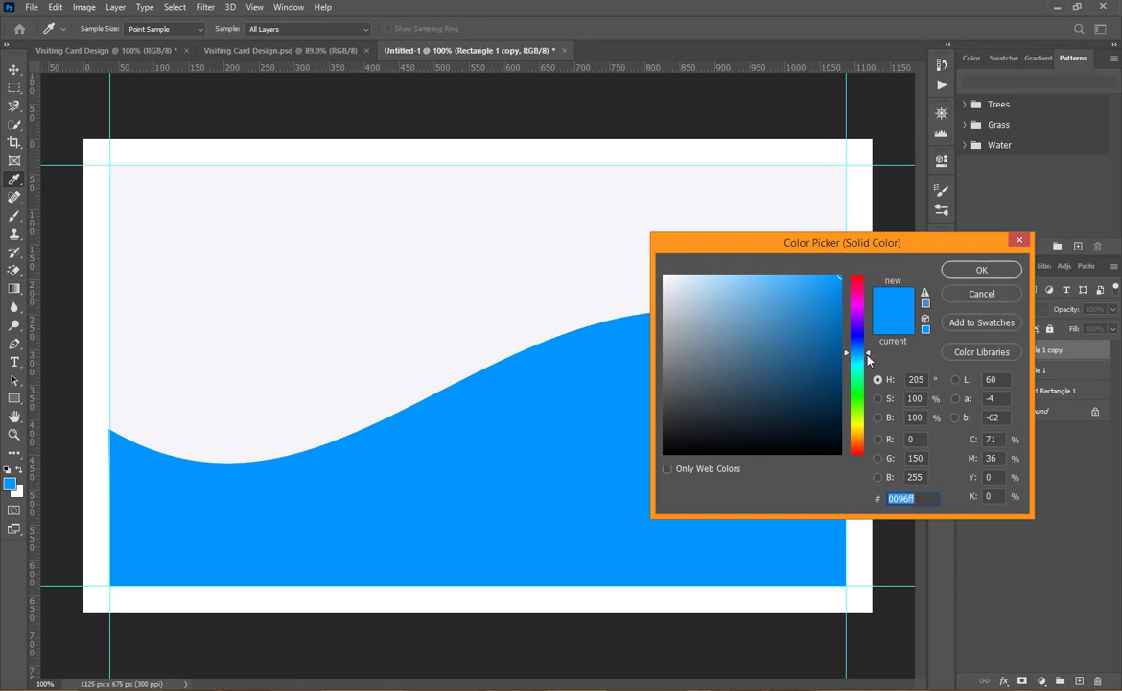
{"action": "left_click_drag", "start_coordinate": [868, 358], "coordinate": [868, 349]}
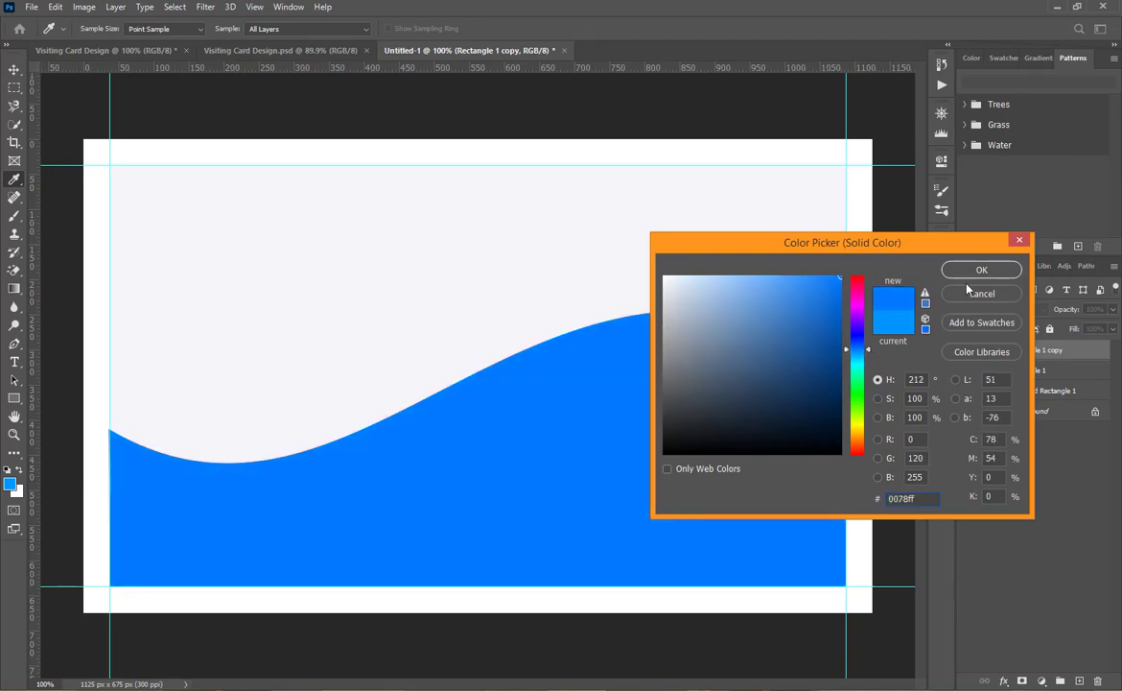
{"action": "left_click", "coordinate": [978, 271]}
{"action": "left_click_drag", "start_coordinate": [1017, 352], "coordinate": [1016, 372]}
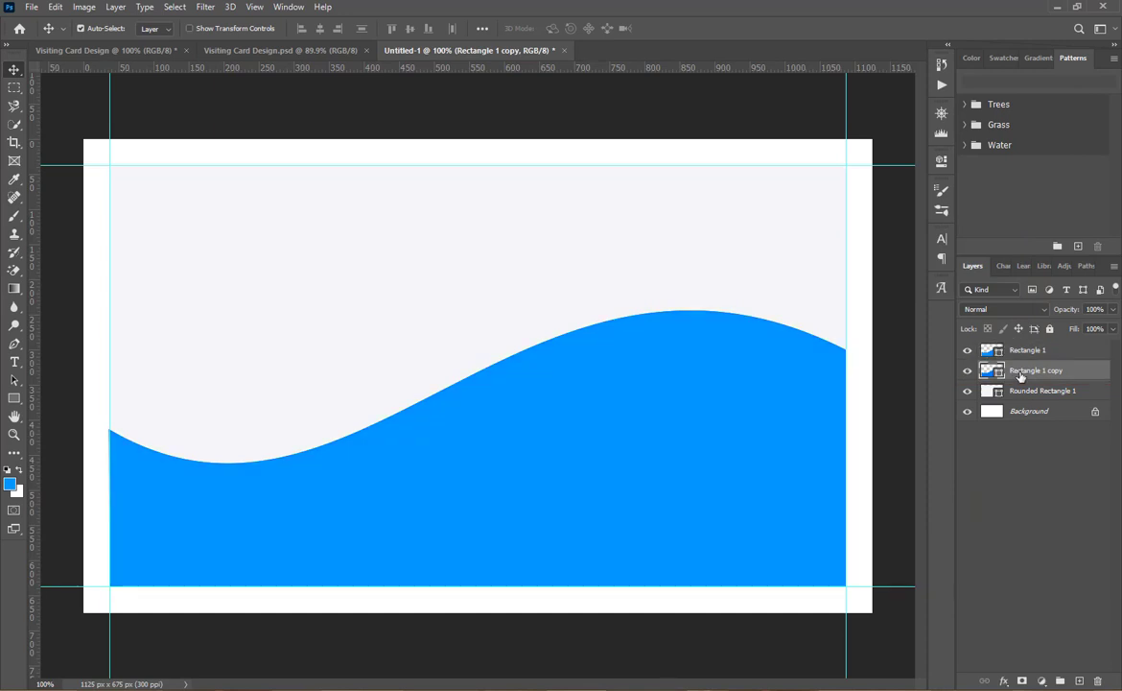
Nudge the dark wave copy up a few pixels so a thin band shows.
{"action": "key", "text": "Up"}
{"action": "key", "text": "Up"}
{"action": "key", "text": "Up"}
{"action": "key", "text": "Up"}
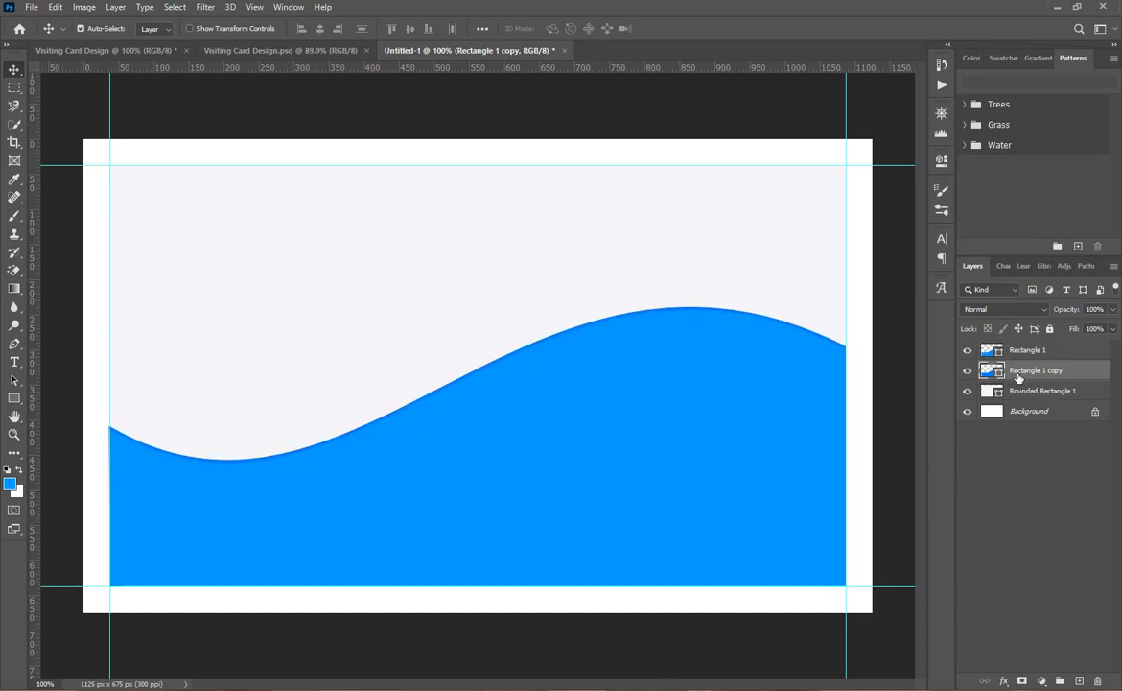
{"action": "key", "text": "Up"}
{"action": "key", "text": "Up"}
{"action": "key", "text": "Up"}
{"action": "key", "text": "Up"}
{"action": "key", "text": "Up"}
{"action": "key", "text": "Up"}
{"action": "key", "text": "Up"}
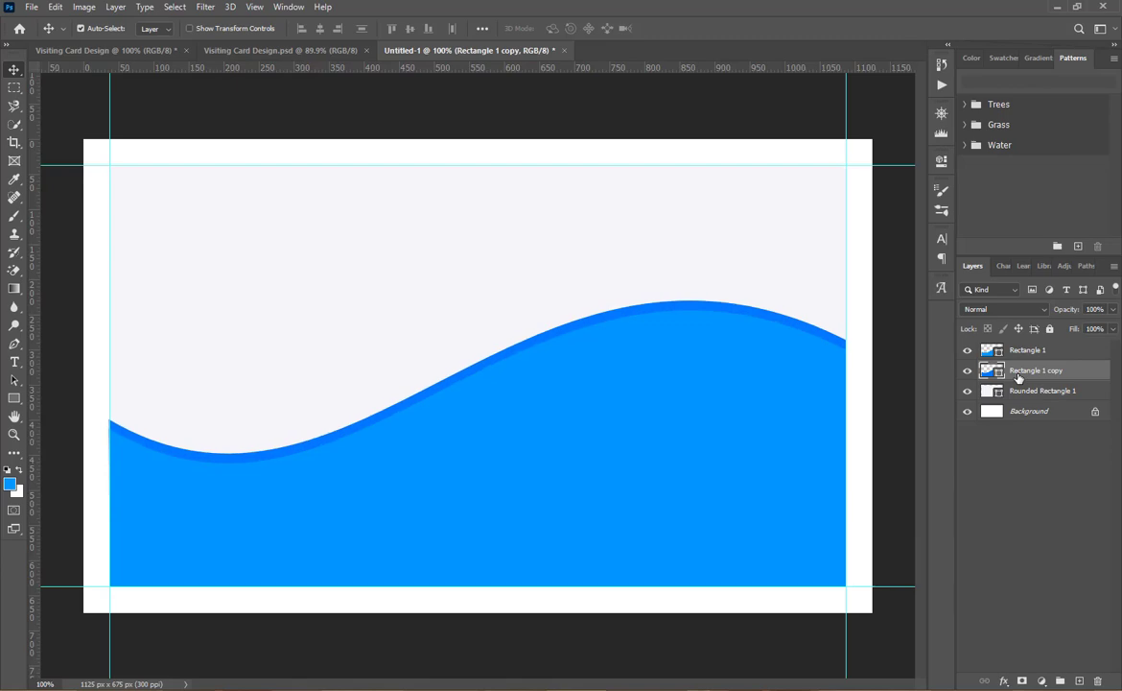
{"action": "key", "text": "Up"}
{"action": "key", "text": "Up"}
{"action": "key", "text": "Up"}
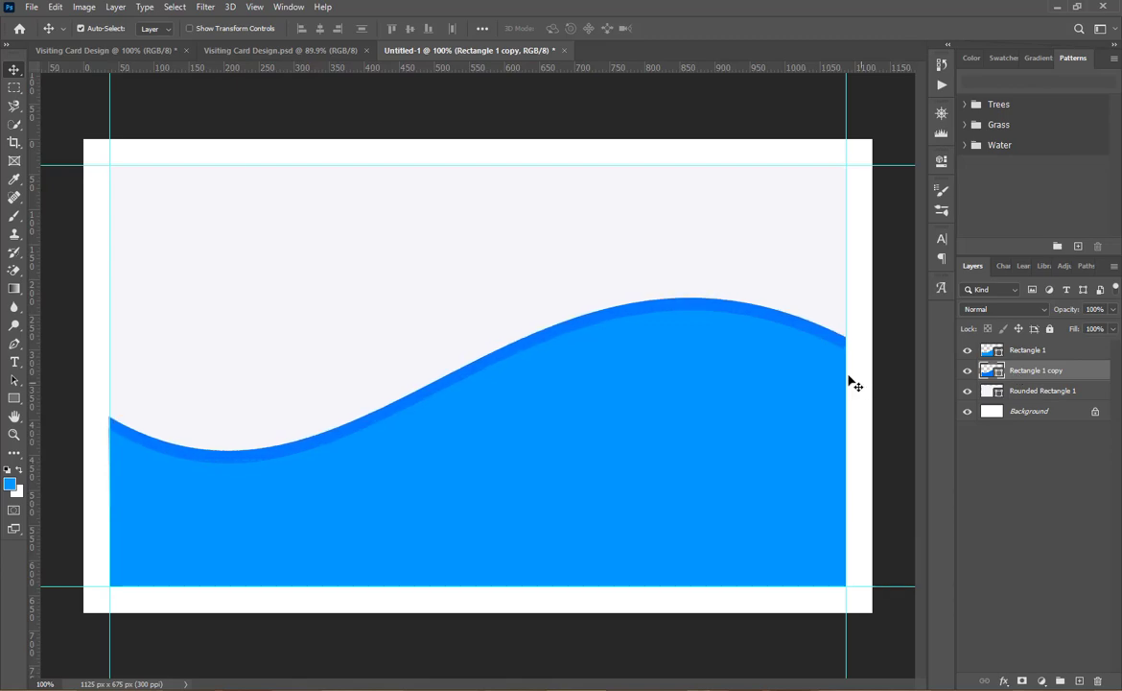
{"action": "key", "text": "Down"}
{"action": "key", "text": "Down"}
{"action": "key", "text": "Down"}
{"action": "key", "text": "ctrl+t"}
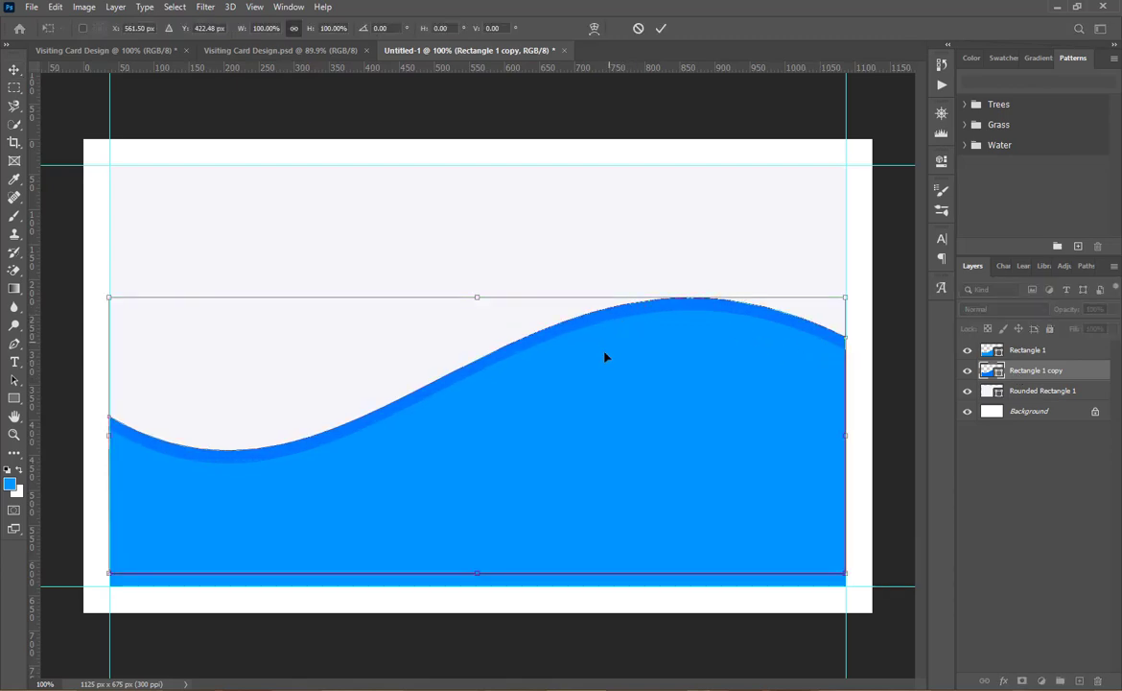
Distort the dark wave copy, lowering its left edge and raising its right edge.
{"action": "right_click", "coordinate": [607, 355]}
{"action": "left_click", "coordinate": [634, 418]}
{"action": "left_click_drag", "start_coordinate": [109, 420], "coordinate": [109, 430]}
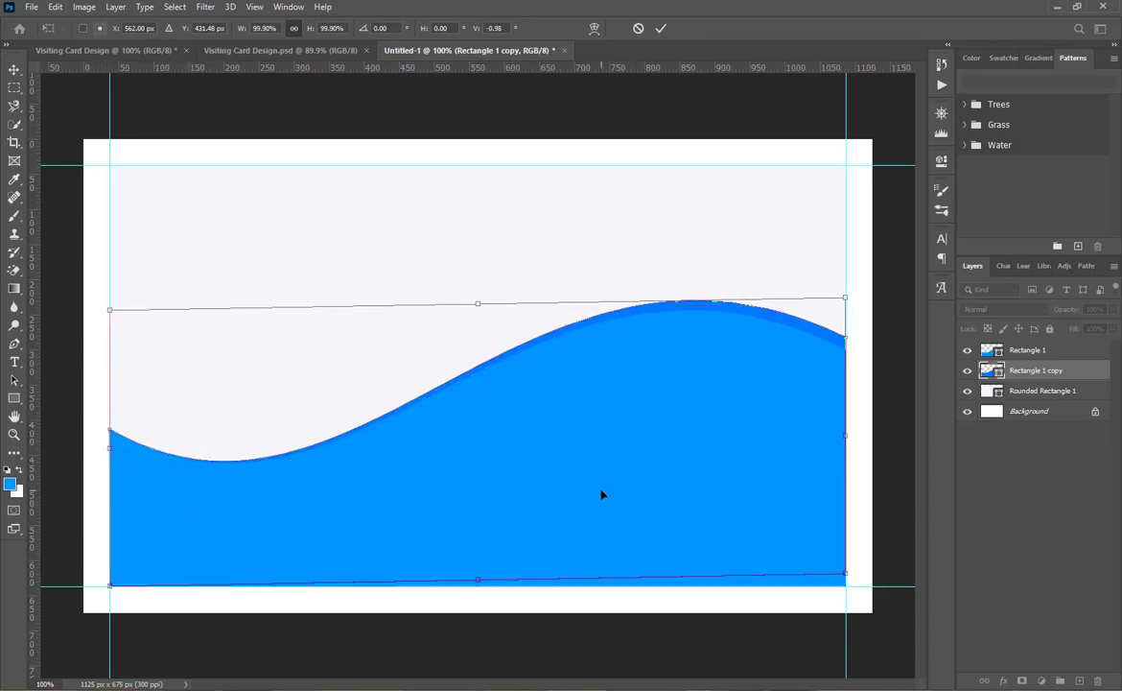
{"action": "left_click_drag", "start_coordinate": [847, 340], "coordinate": [852, 325]}
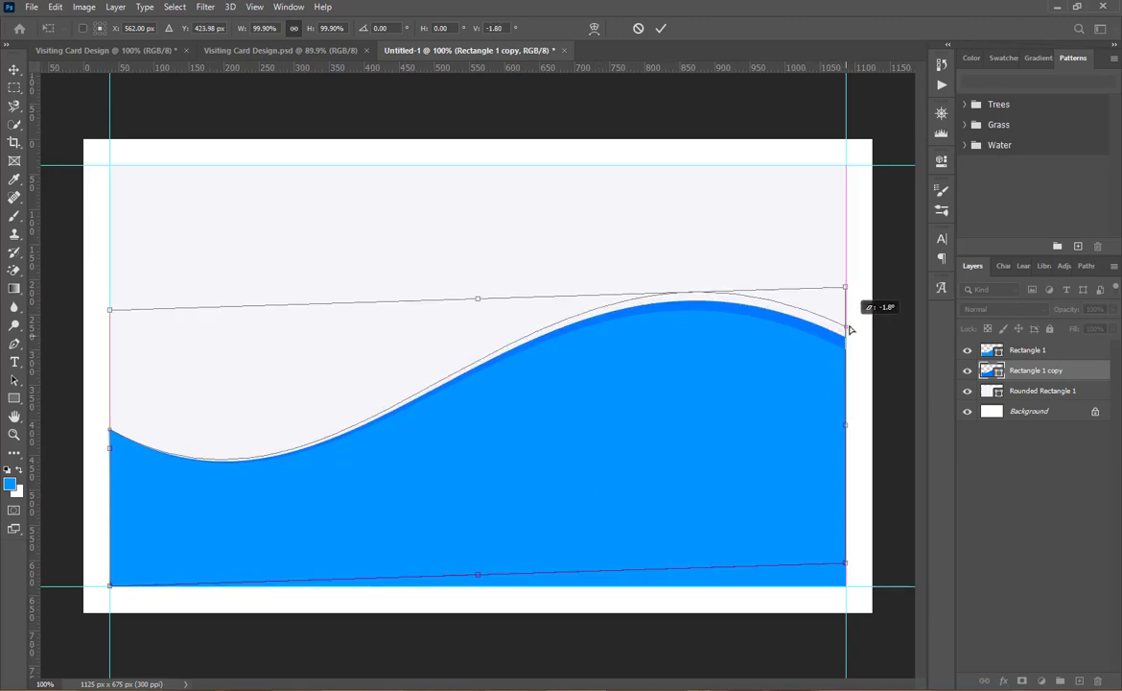
{"action": "left_click_drag", "start_coordinate": [309, 448], "coordinate": [310, 448]}
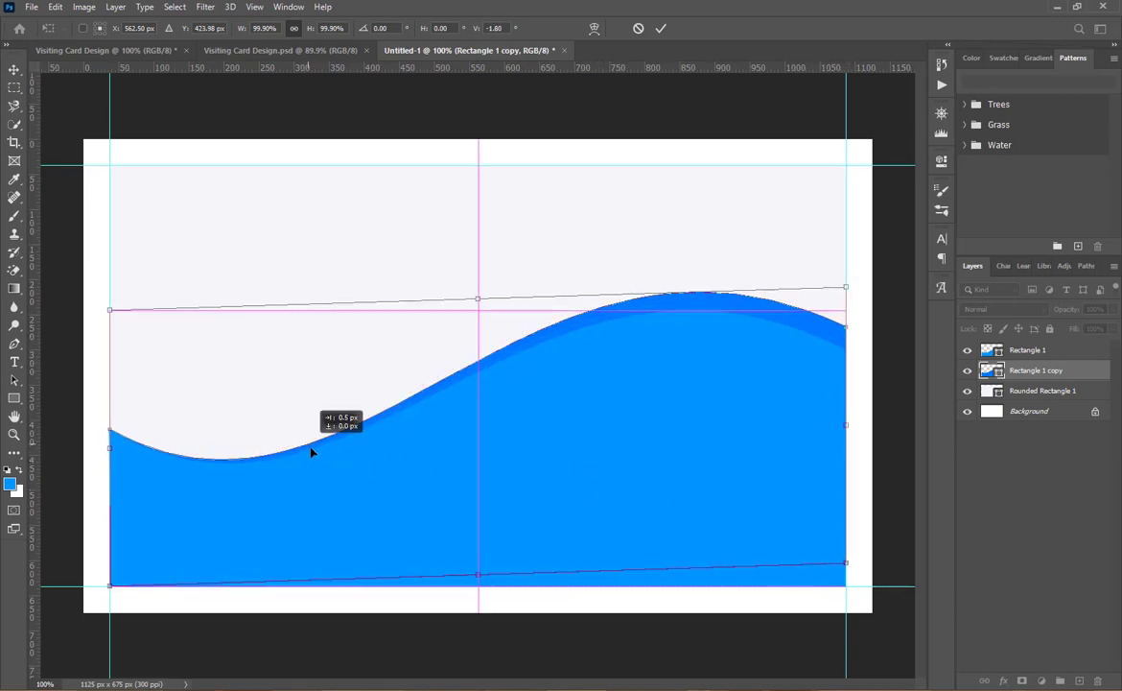
{"action": "left_click_drag", "start_coordinate": [110, 435], "coordinate": [111, 437]}
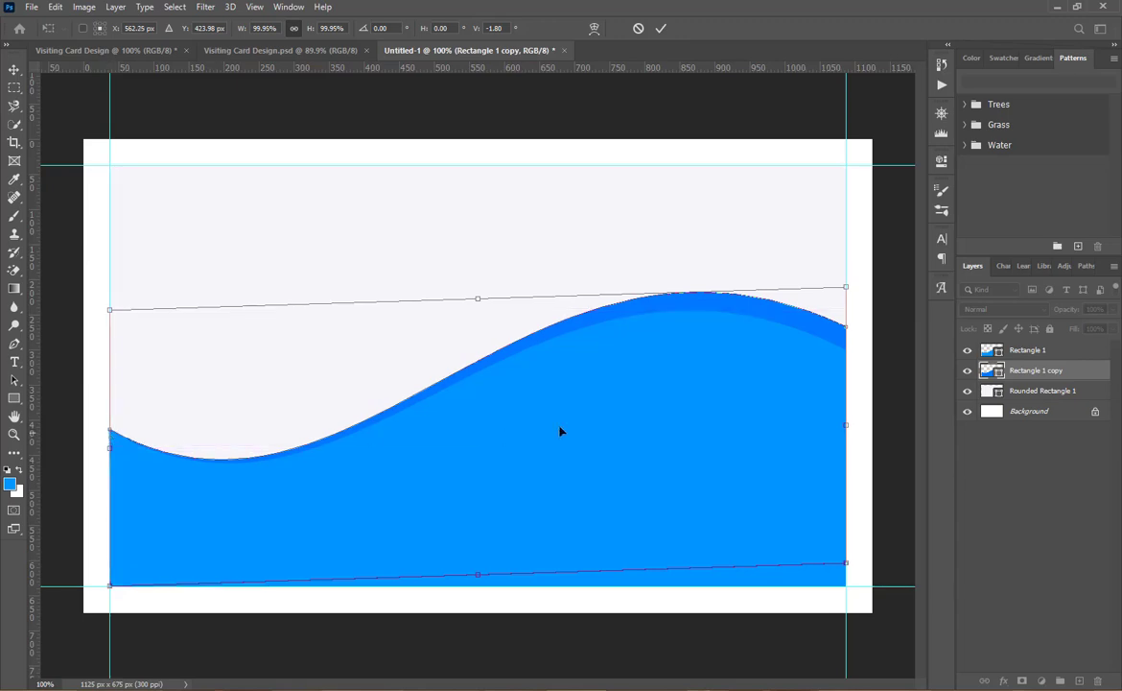
{"action": "left_click", "coordinate": [661, 27]}
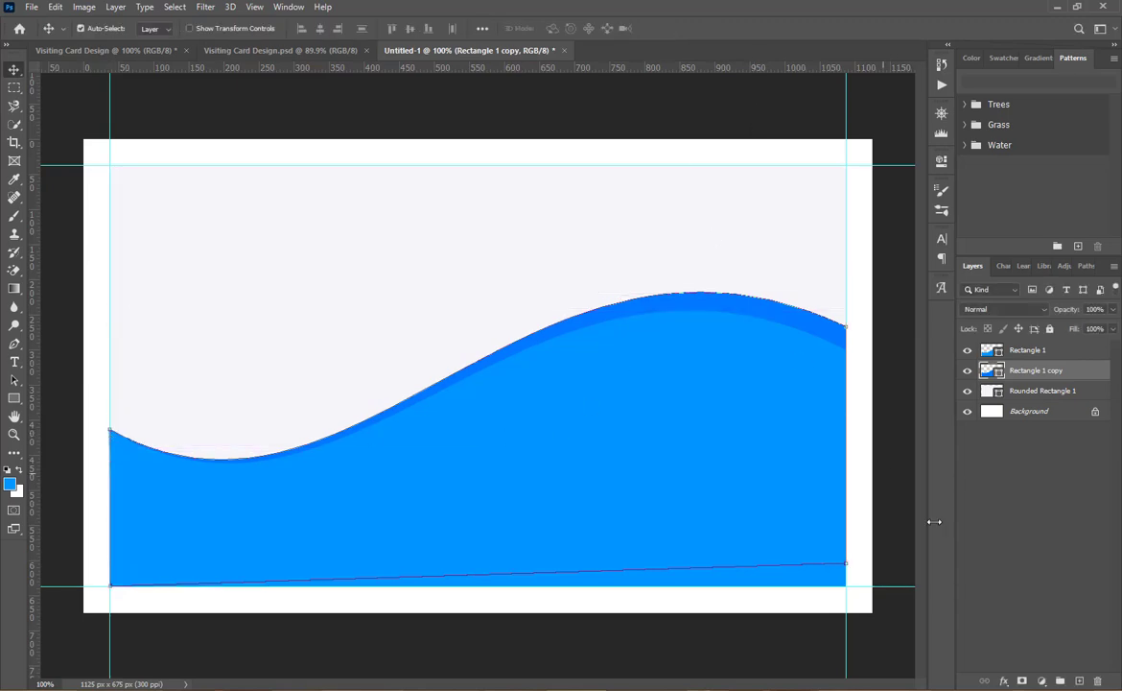
Unlock the background layer and move the logo down onto the card.
{"action": "left_click", "coordinate": [1094, 412]}
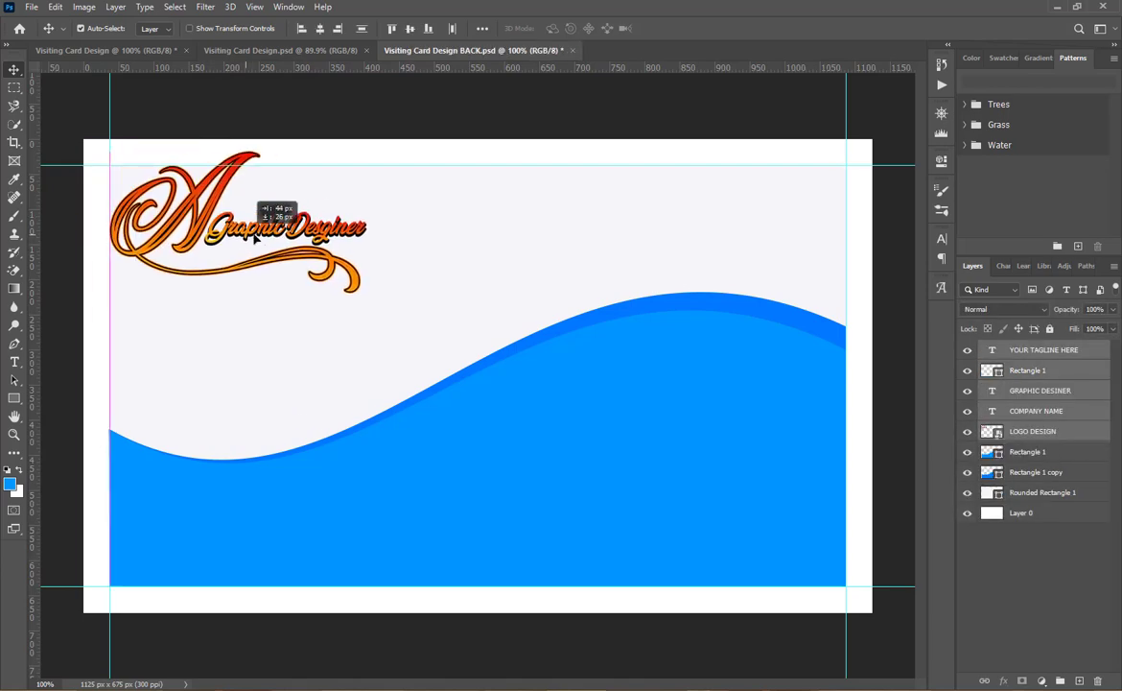
{"action": "left_click_drag", "start_coordinate": [254, 237], "coordinate": [252, 261]}
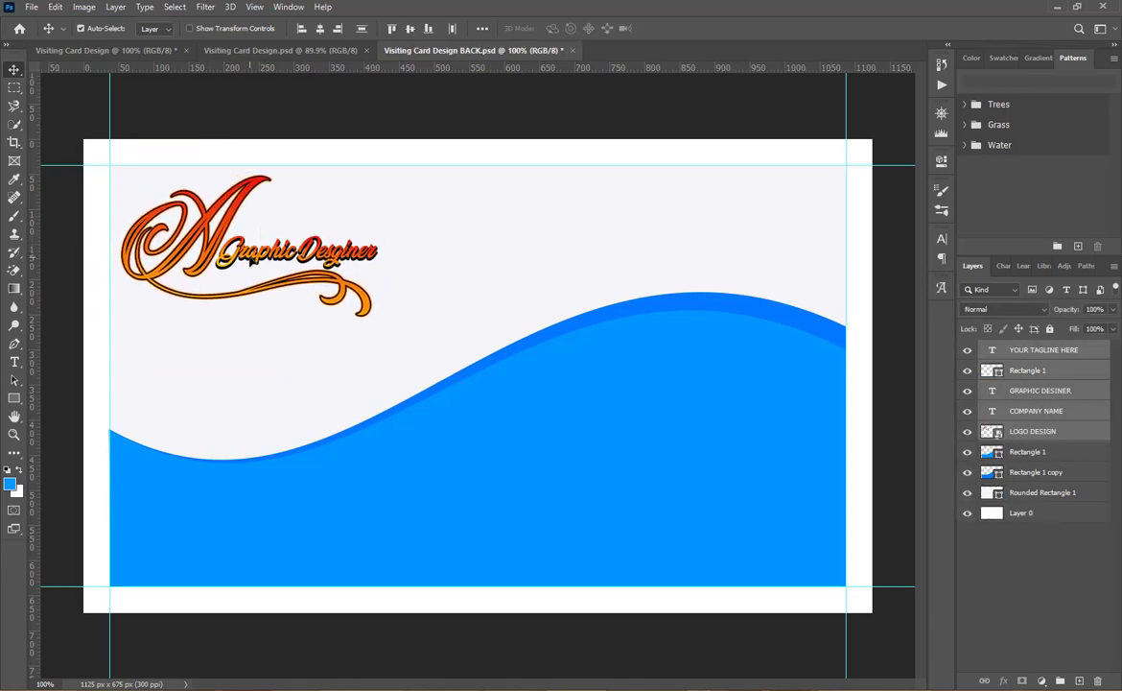
{"action": "left_click", "coordinate": [1033, 571]}
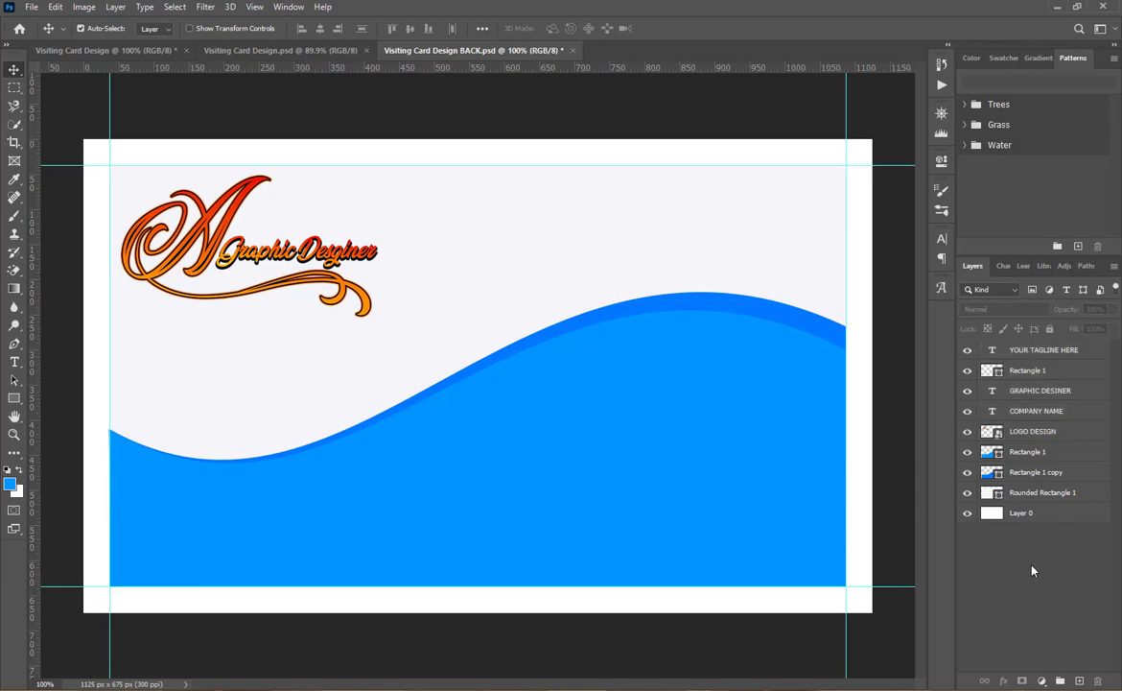
Make the COMPANY NAME and GRAPHIC DESINER text black (#000000).
{"action": "double_click", "coordinate": [994, 412]}
{"action": "left_click", "coordinate": [561, 29]}
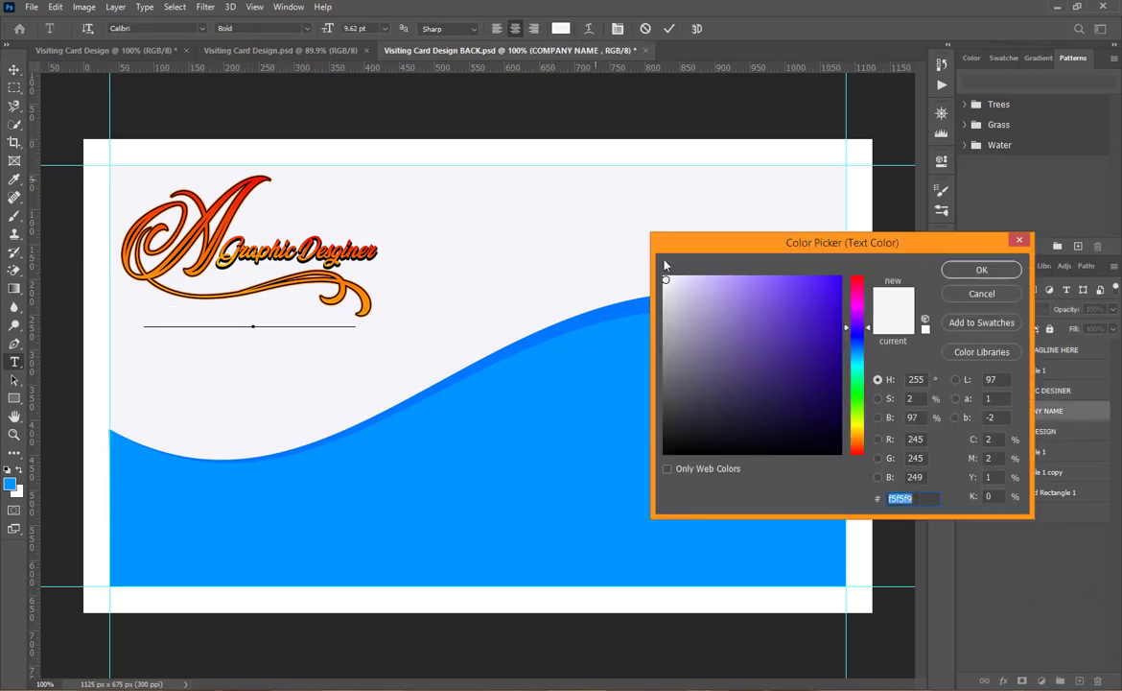
{"action": "left_click", "coordinate": [665, 452]}
{"action": "left_click", "coordinate": [962, 273]}
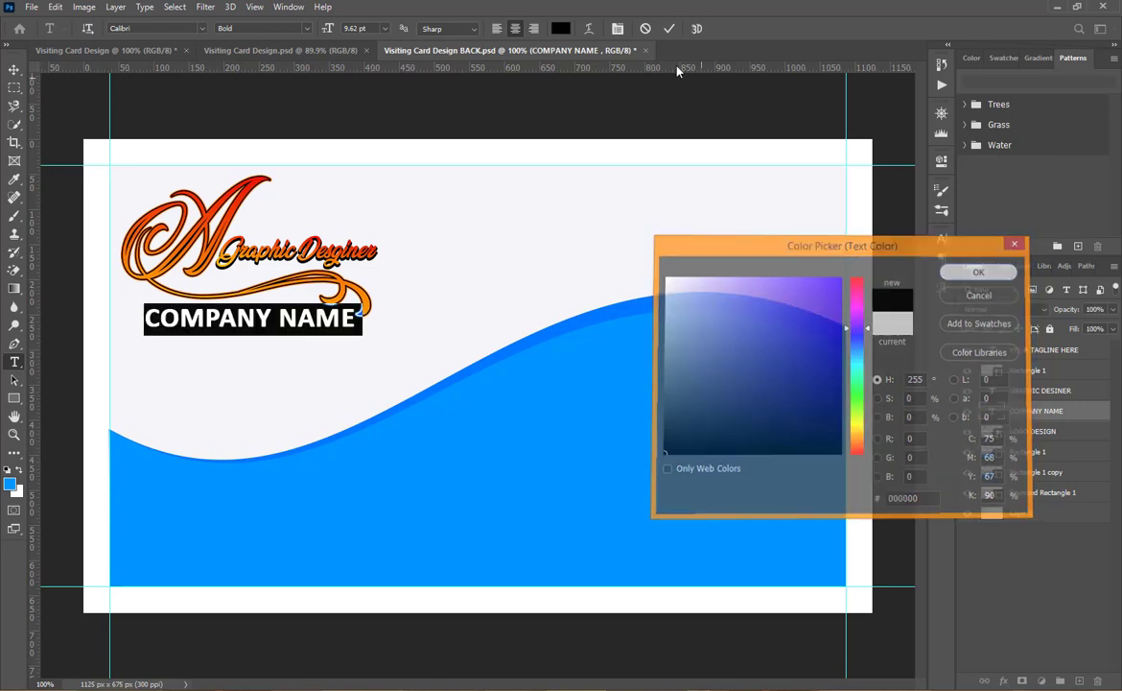
{"action": "left_click", "coordinate": [669, 28]}
{"action": "double_click", "coordinate": [993, 393]}
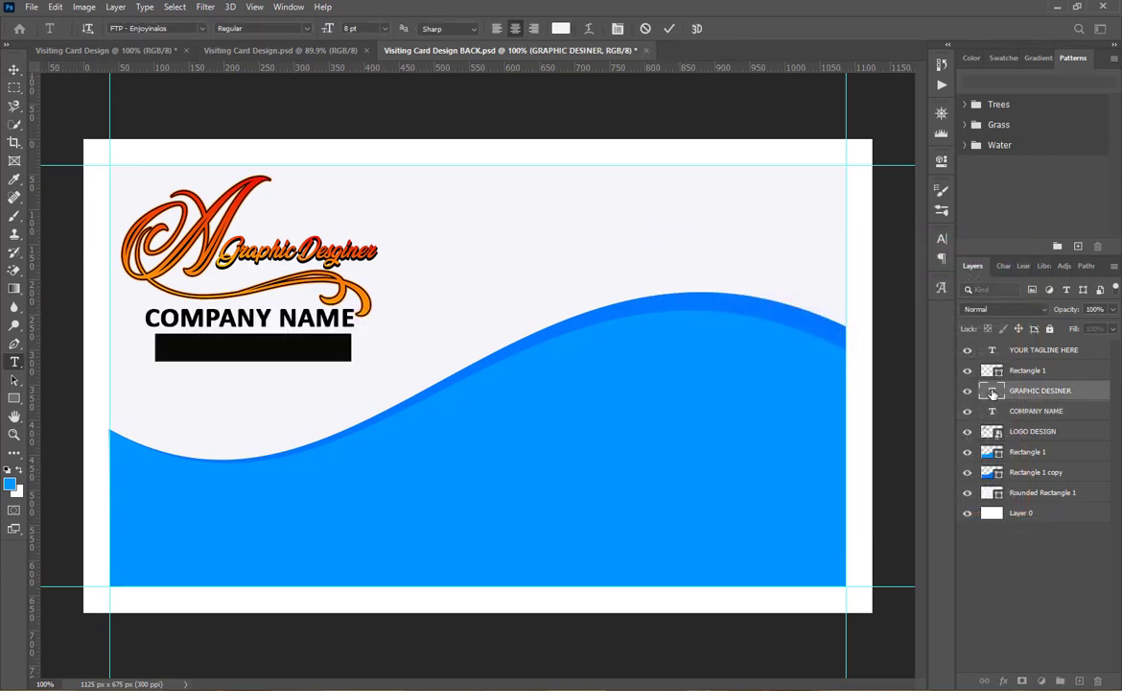
{"action": "left_click", "coordinate": [561, 29]}
{"action": "left_click", "coordinate": [665, 453]}
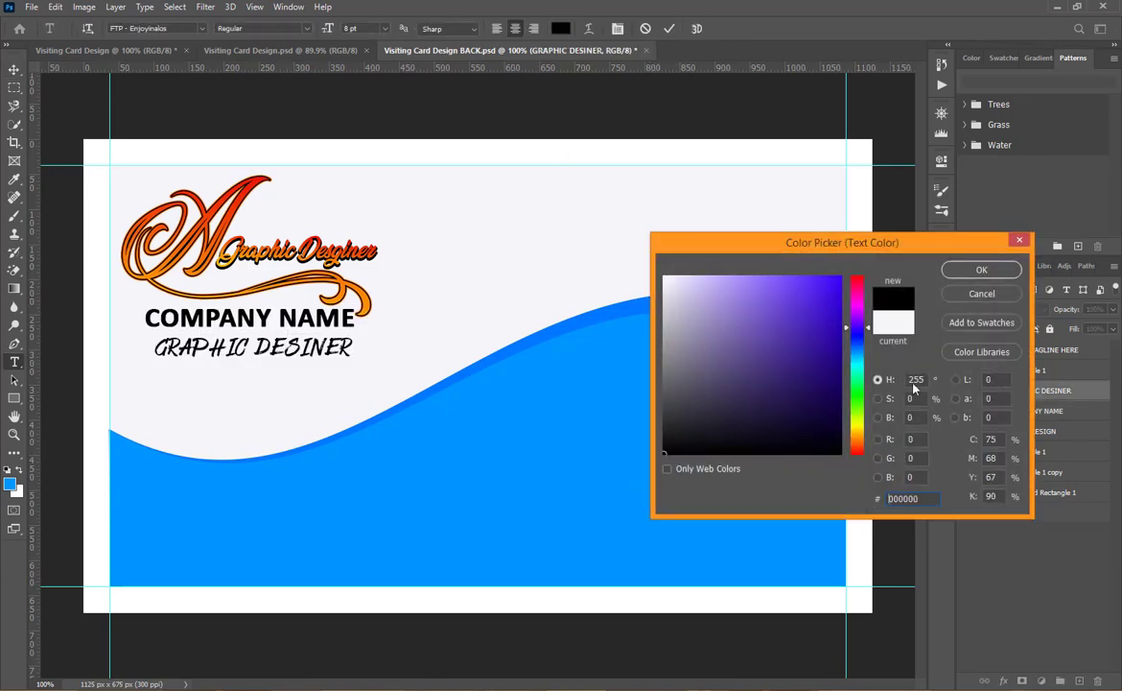
{"action": "left_click", "coordinate": [1001, 275]}
Make the YOUR TAGLINE HERE text black and commit the edit.
{"action": "double_click", "coordinate": [990, 351]}
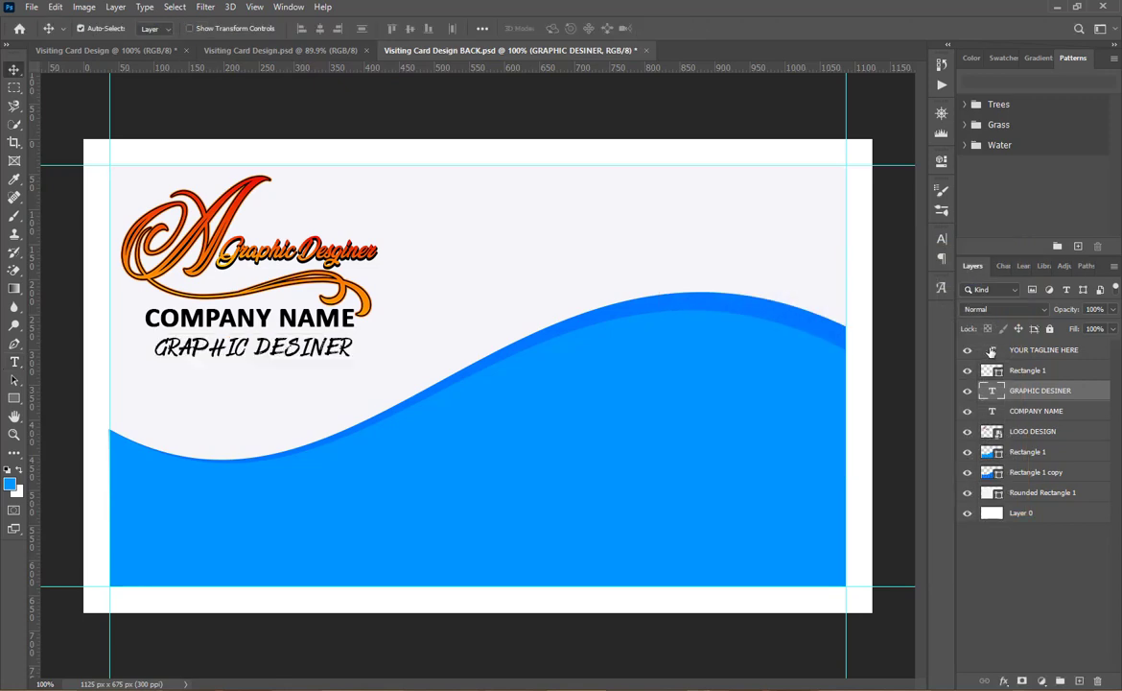
{"action": "left_click", "coordinate": [560, 28]}
{"action": "left_click", "coordinate": [665, 452]}
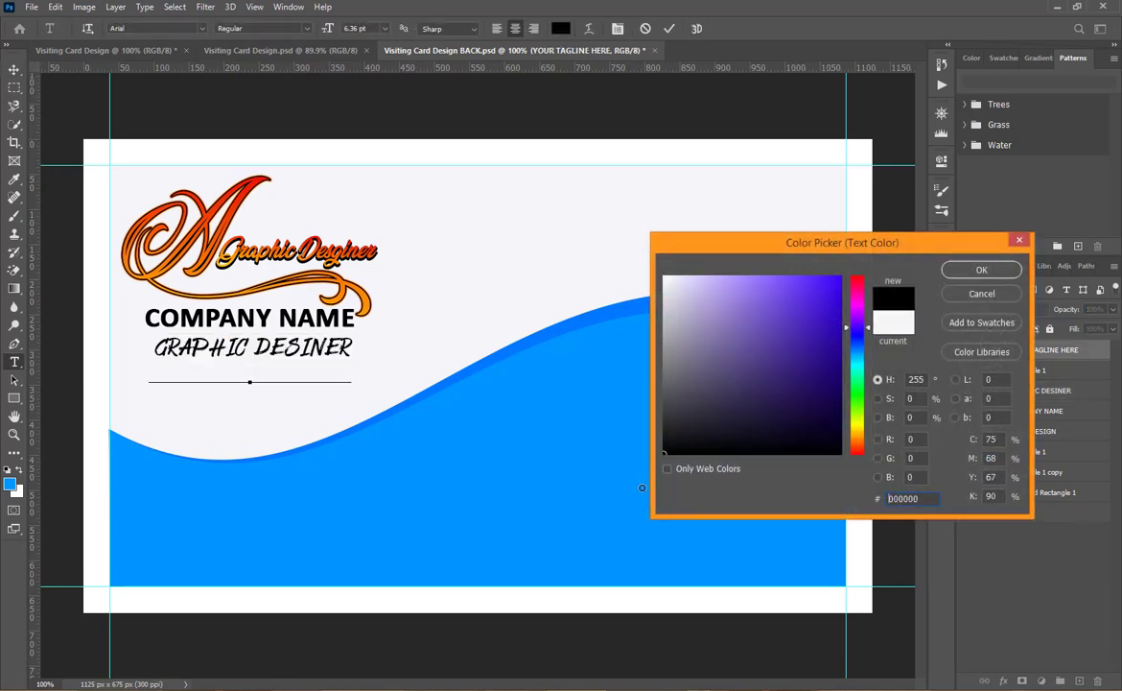
{"action": "left_click", "coordinate": [984, 269]}
{"action": "key", "text": "ctrl+Return"}
{"action": "key", "text": "v"}
{"action": "left_click", "coordinate": [1007, 603]}
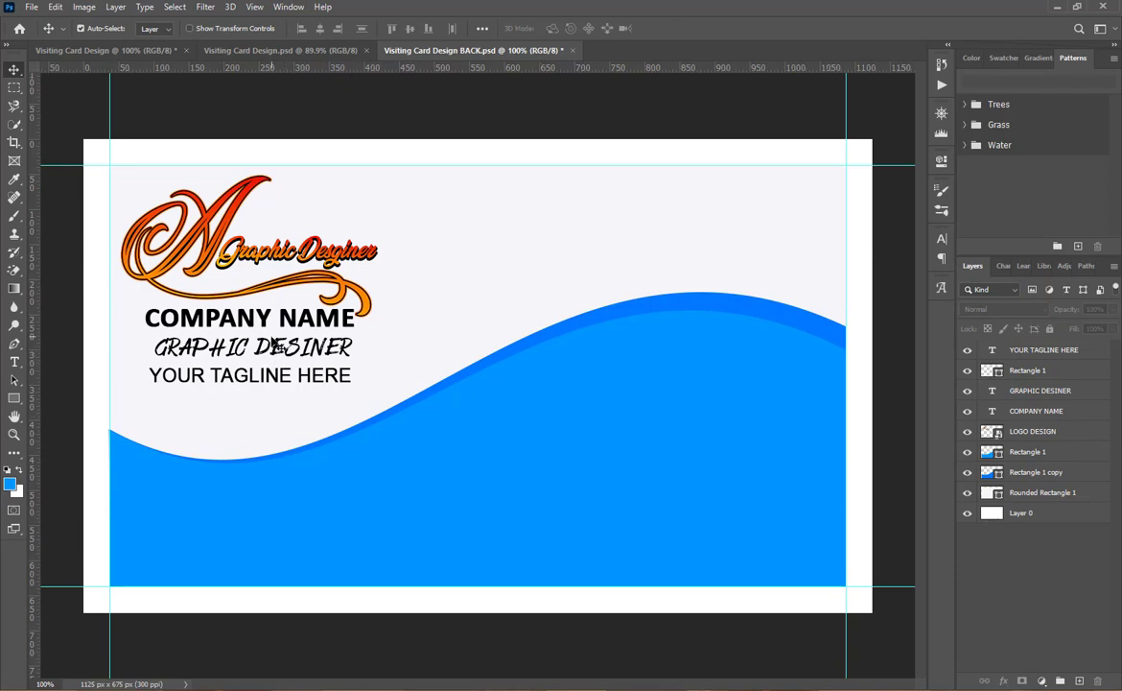
Draw a thin black rectangle bar under GRAPHIC DESINER.
{"action": "left_click", "coordinate": [254, 340]}
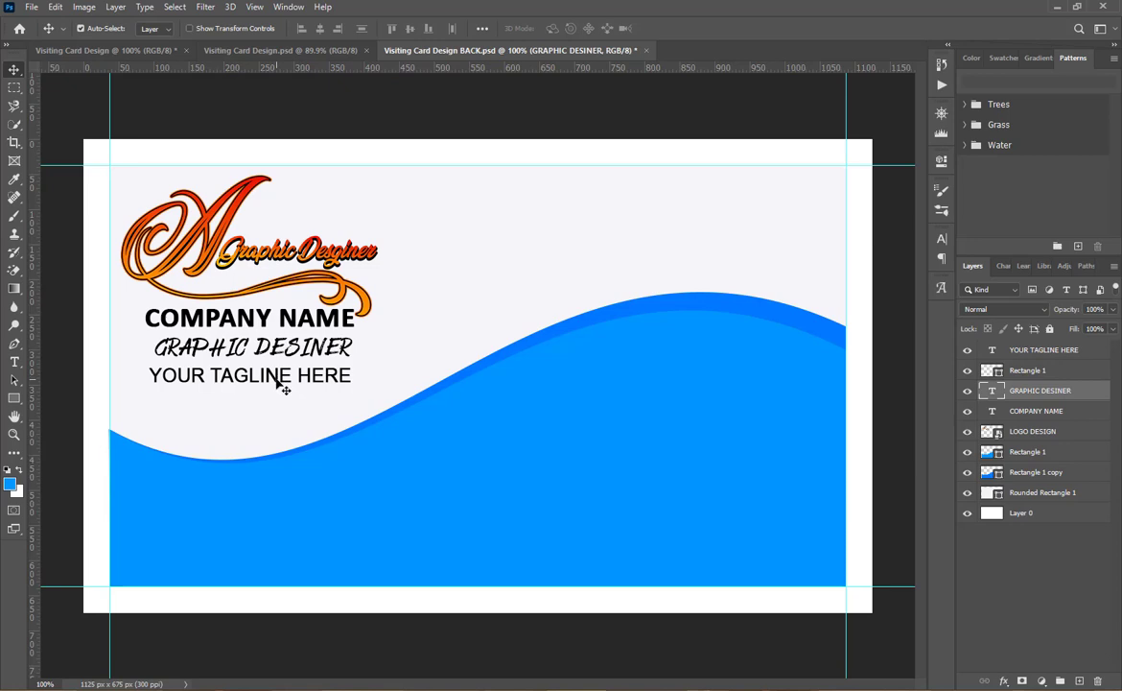
{"action": "left_click_drag", "start_coordinate": [15, 397], "coordinate": [57, 365]}
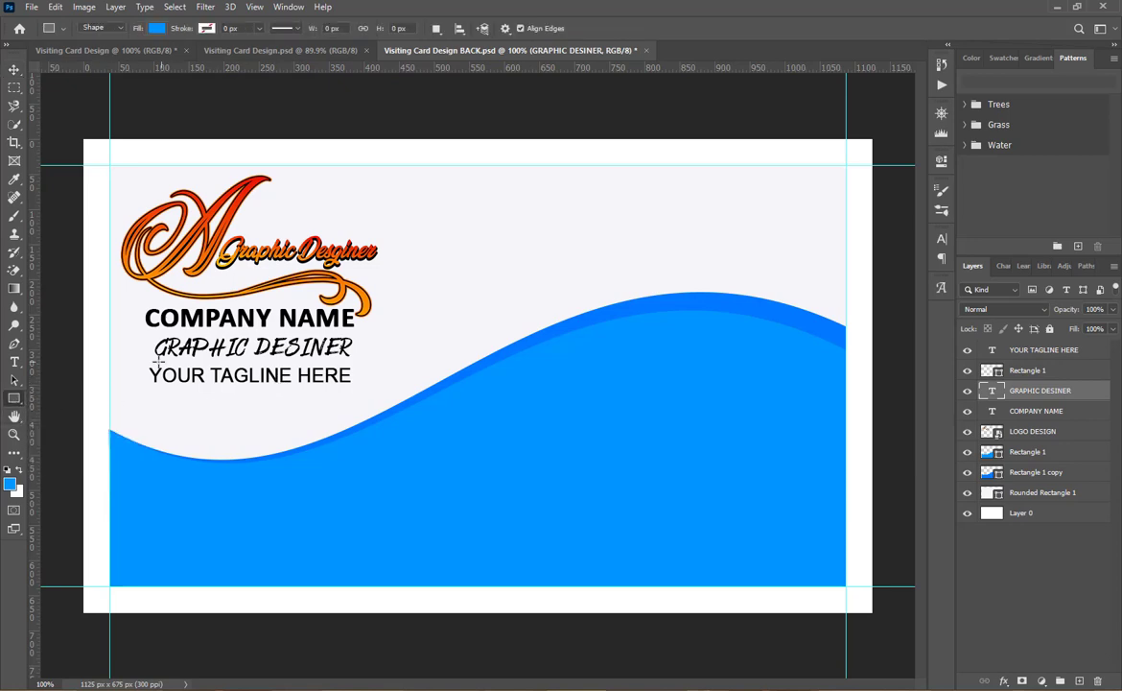
{"action": "left_click_drag", "start_coordinate": [148, 359], "coordinate": [353, 363]}
{"action": "left_click", "coordinate": [745, 246]}
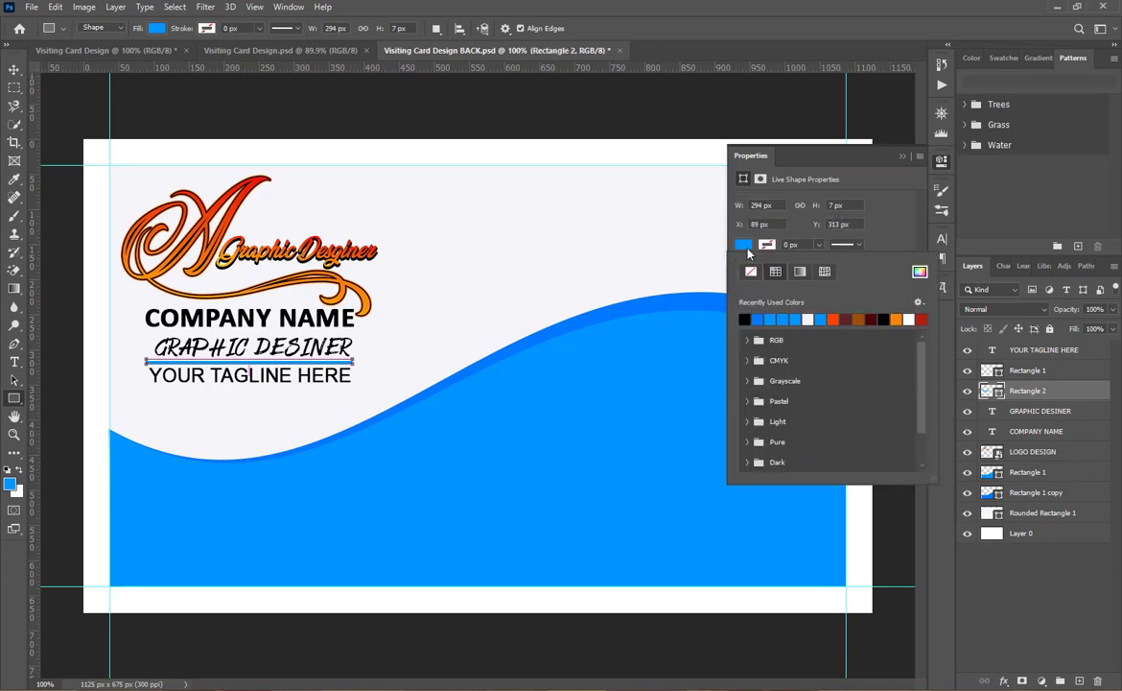
{"action": "left_click", "coordinate": [745, 317]}
{"action": "left_click", "coordinate": [725, 206]}
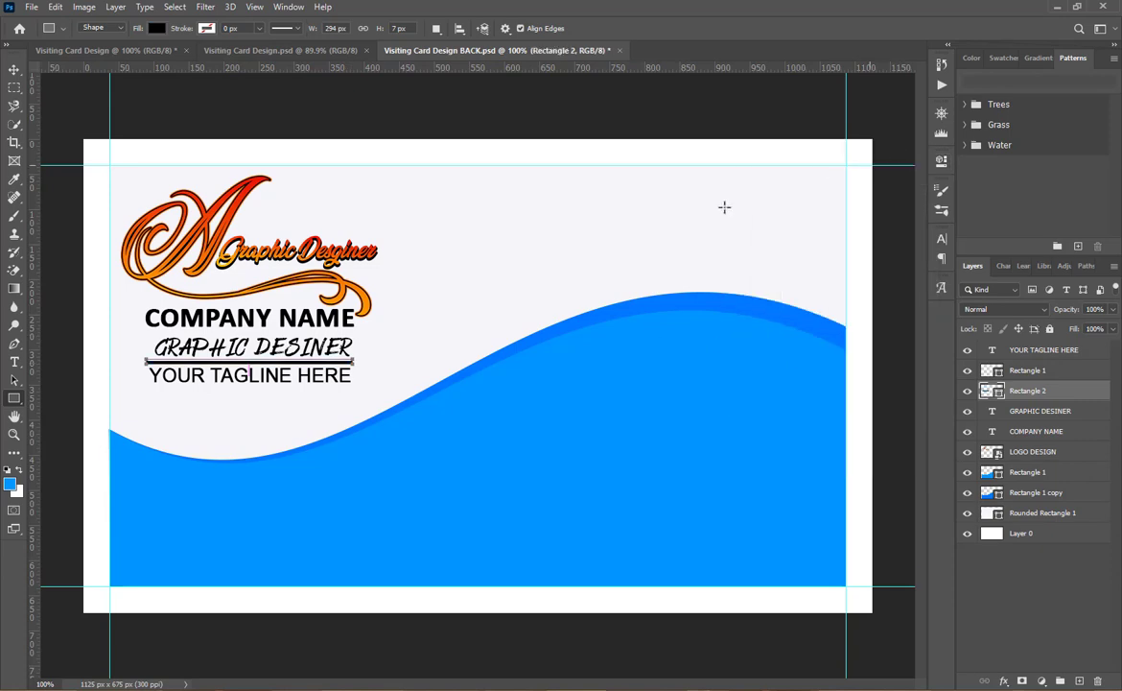
{"action": "left_click", "coordinate": [14, 69]}
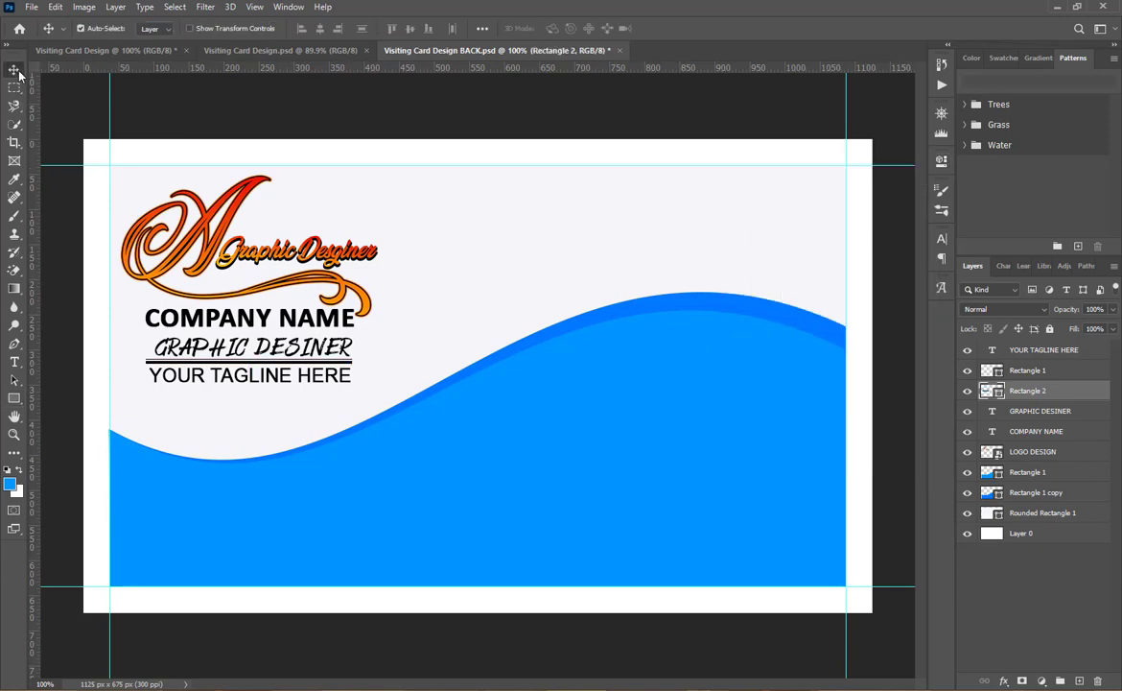
{"action": "left_click", "coordinate": [1050, 432]}
Rescale the logo-and-text block to about 81% and shift it up and left.
{"action": "left_click", "coordinate": [1032, 451]}
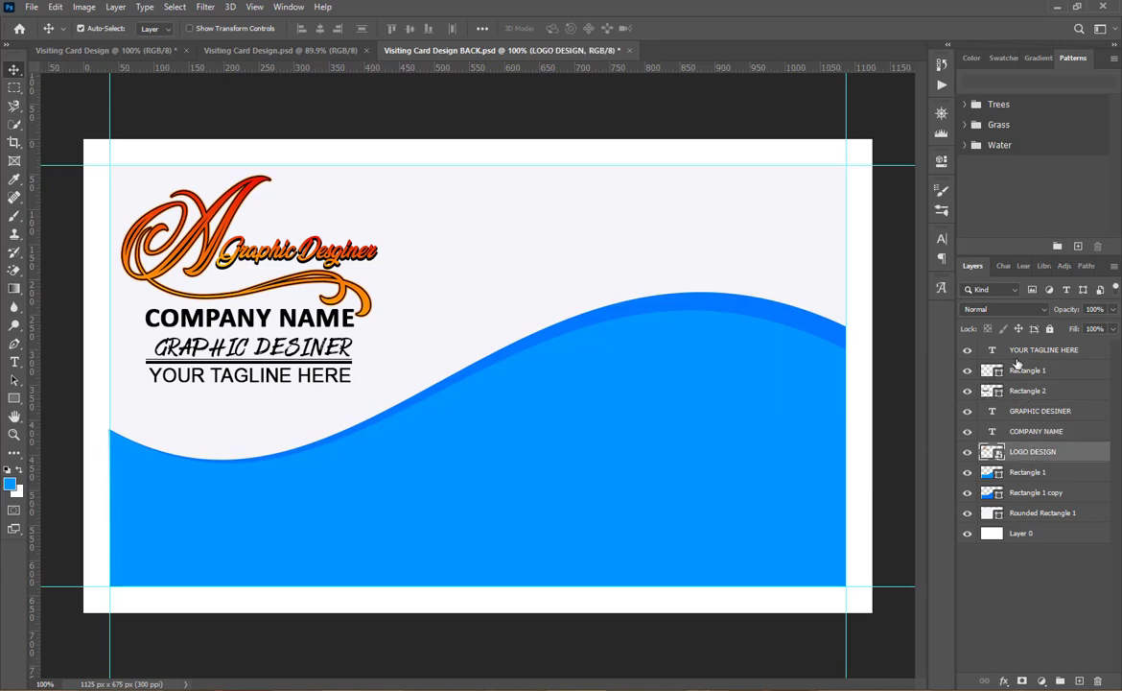
{"action": "left_click", "coordinate": [1043, 349], "text": "shift"}
{"action": "key", "text": "ctrl+t"}
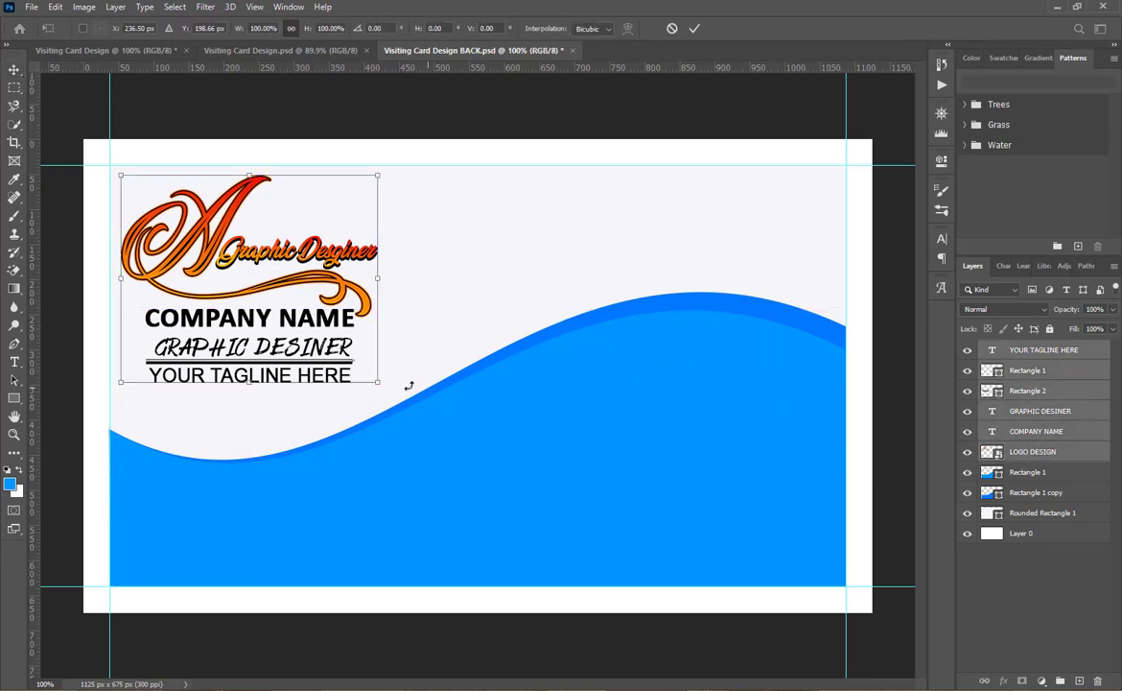
{"action": "left_click_drag", "start_coordinate": [376, 383], "coordinate": [347, 354]}
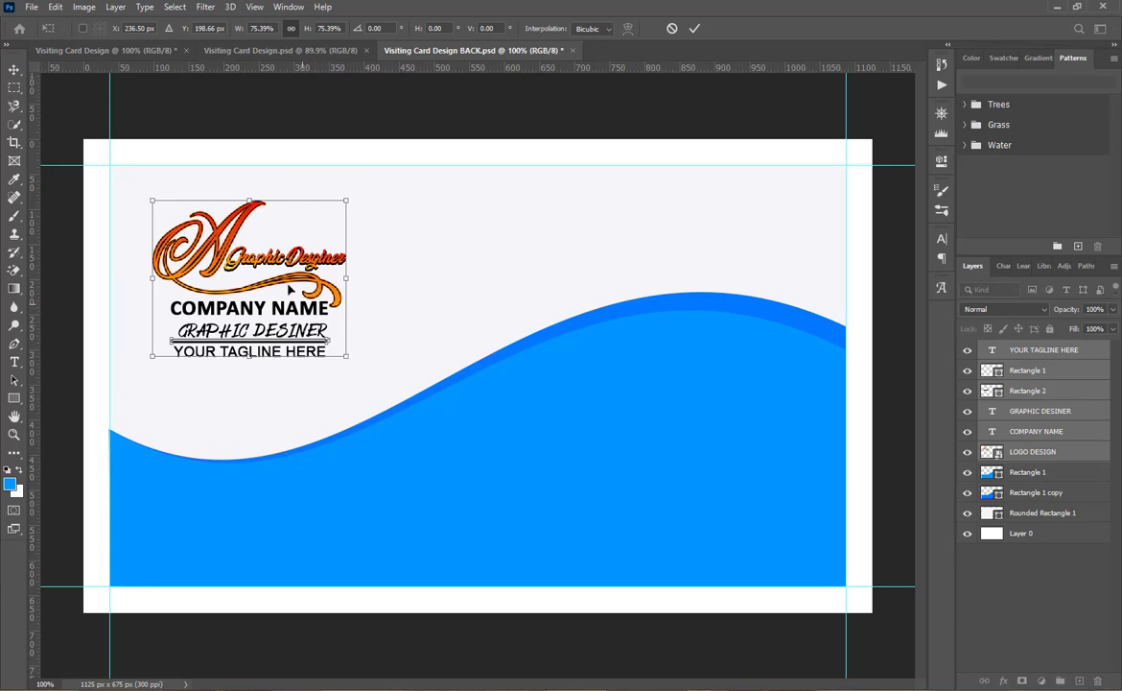
{"action": "left_click_drag", "start_coordinate": [280, 279], "coordinate": [263, 267]}
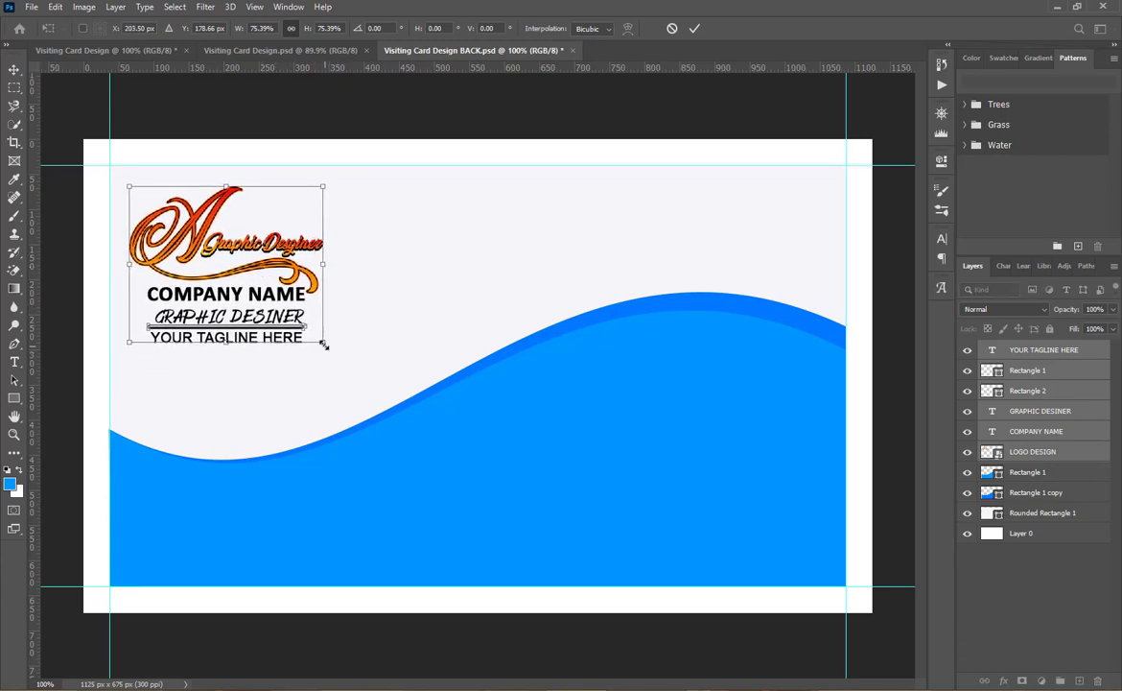
{"action": "left_click_drag", "start_coordinate": [324, 343], "coordinate": [338, 354]}
{"action": "left_click", "coordinate": [696, 29]}
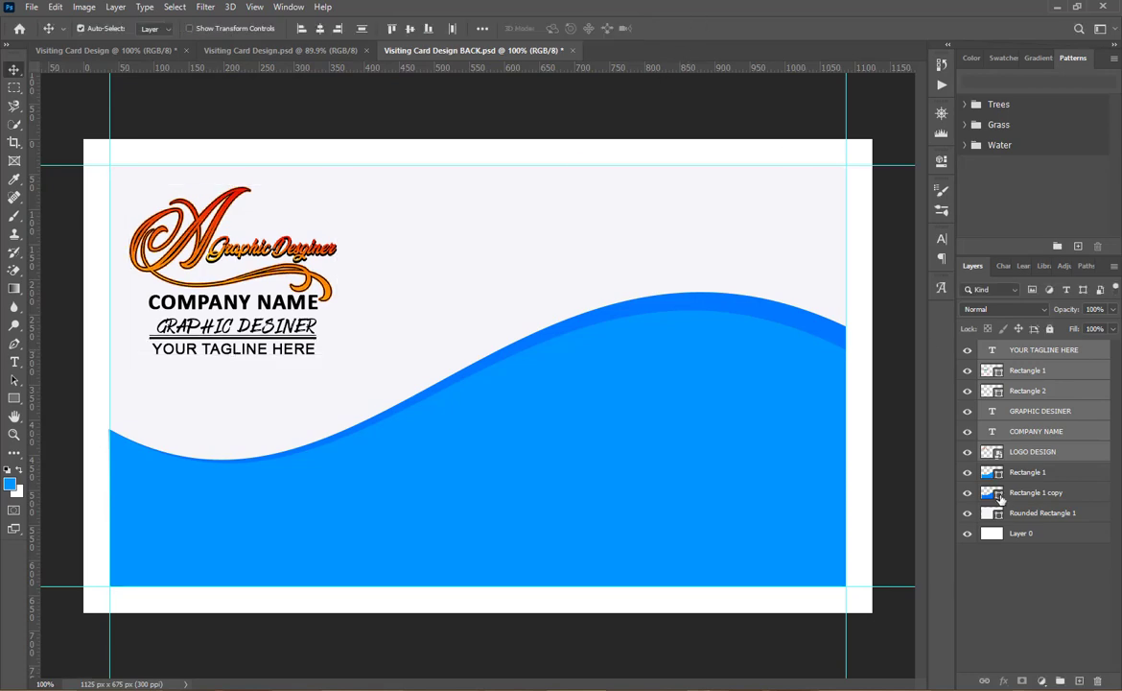
Group the wave and background layers as Group 1, the logo and text as Group 2, and save.
{"action": "left_click", "coordinate": [1022, 533]}
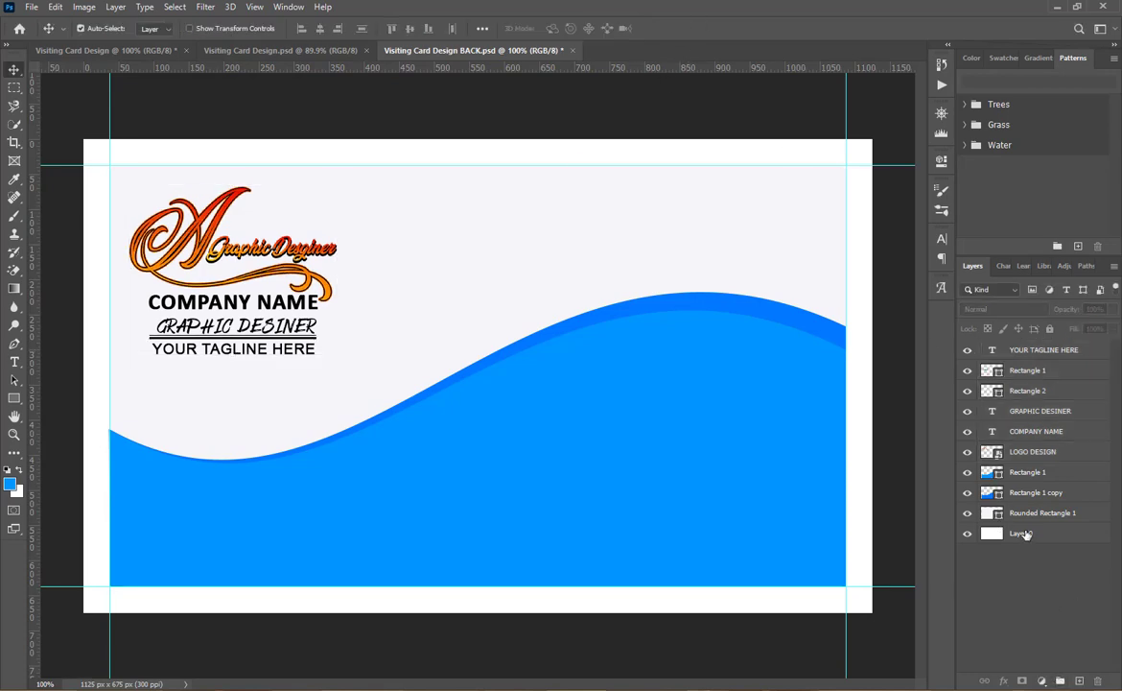
{"action": "left_click", "coordinate": [1026, 472], "text": "shift"}
{"action": "left_click", "coordinate": [1060, 680]}
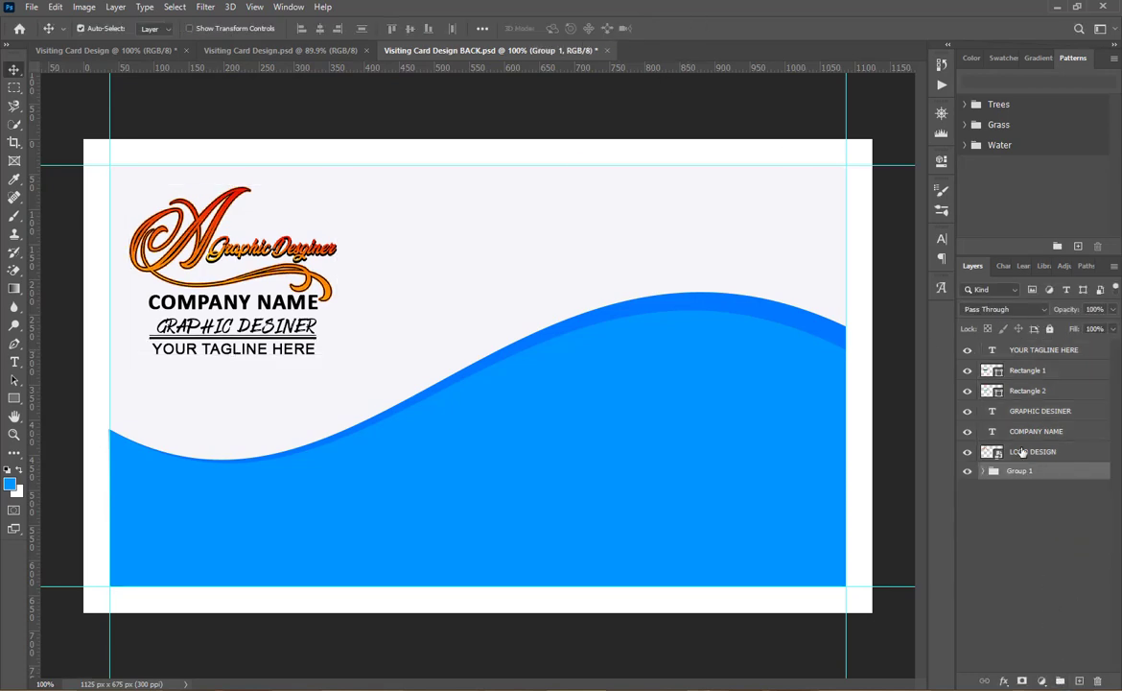
{"action": "key", "text": "alt+bracketright"}
{"action": "key", "text": "shift+alt+period"}
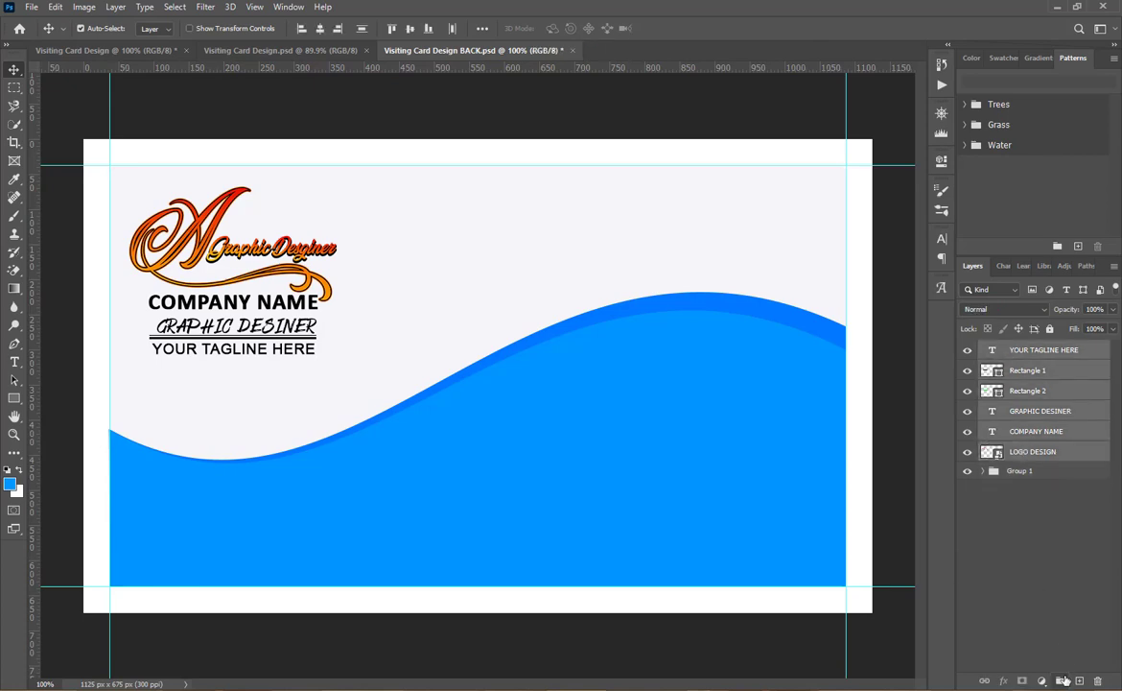
{"action": "left_click", "coordinate": [1061, 681]}
{"action": "key", "text": "ctrl+s"}
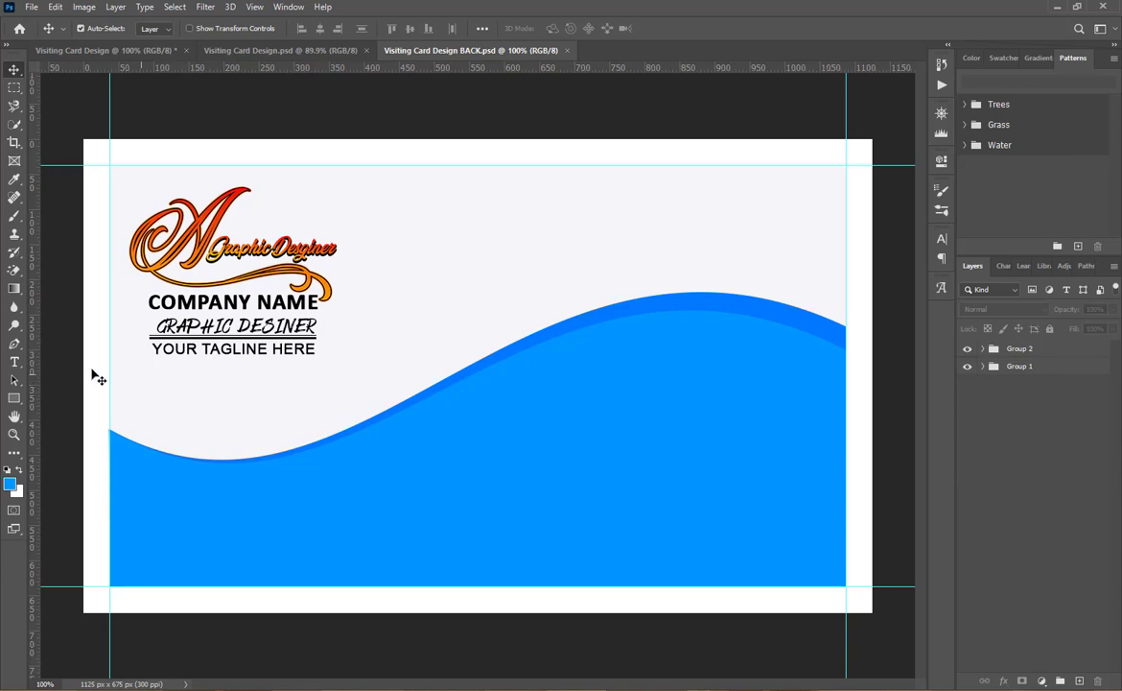
Type 'GRAPHIC DESIGNER' near the card's top and move it toward the right side.
{"action": "left_click", "coordinate": [14, 362]}
{"action": "left_click", "coordinate": [606, 199]}
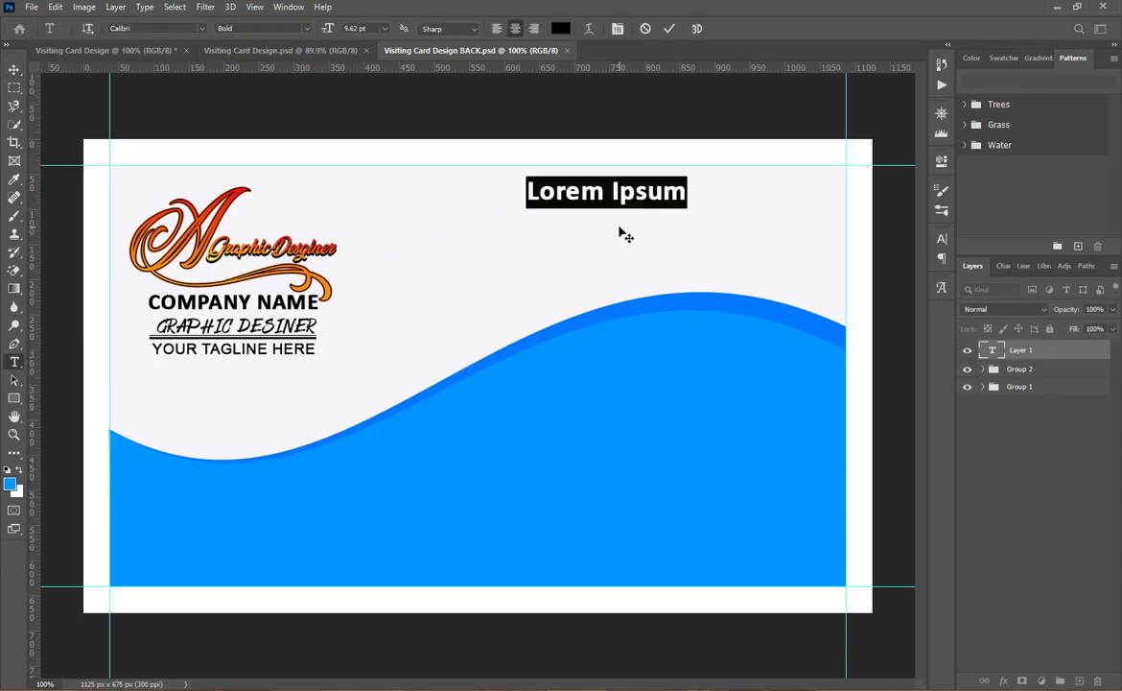
{"action": "type", "text": "GRA"}
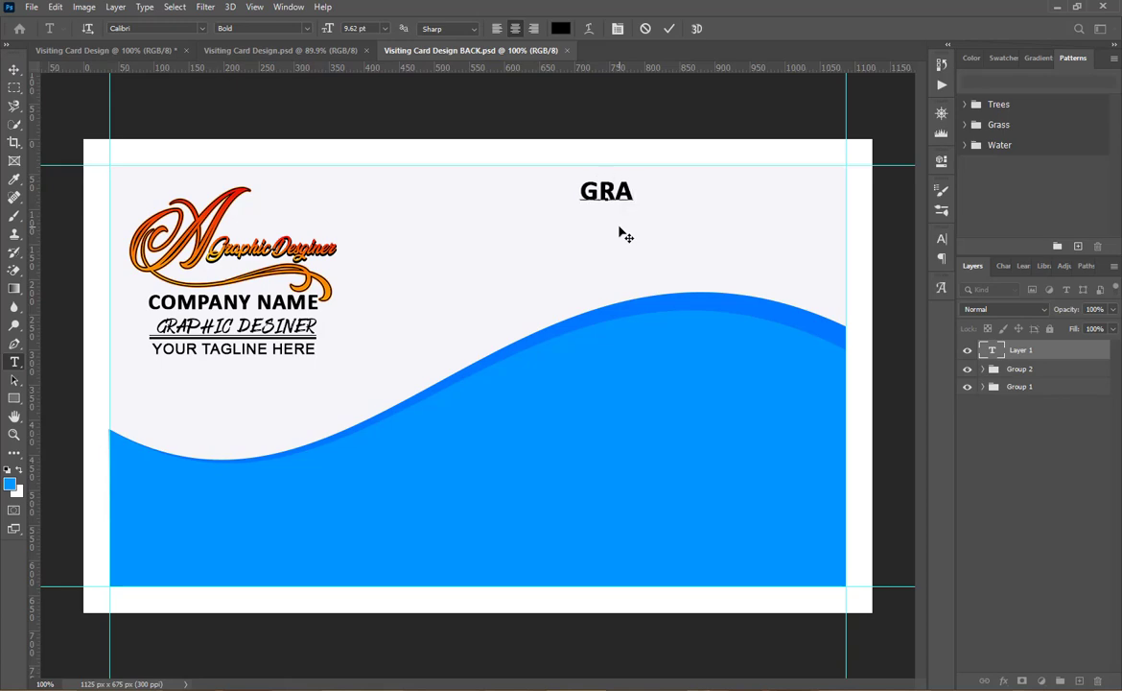
{"action": "type", "text": "PHIC "}
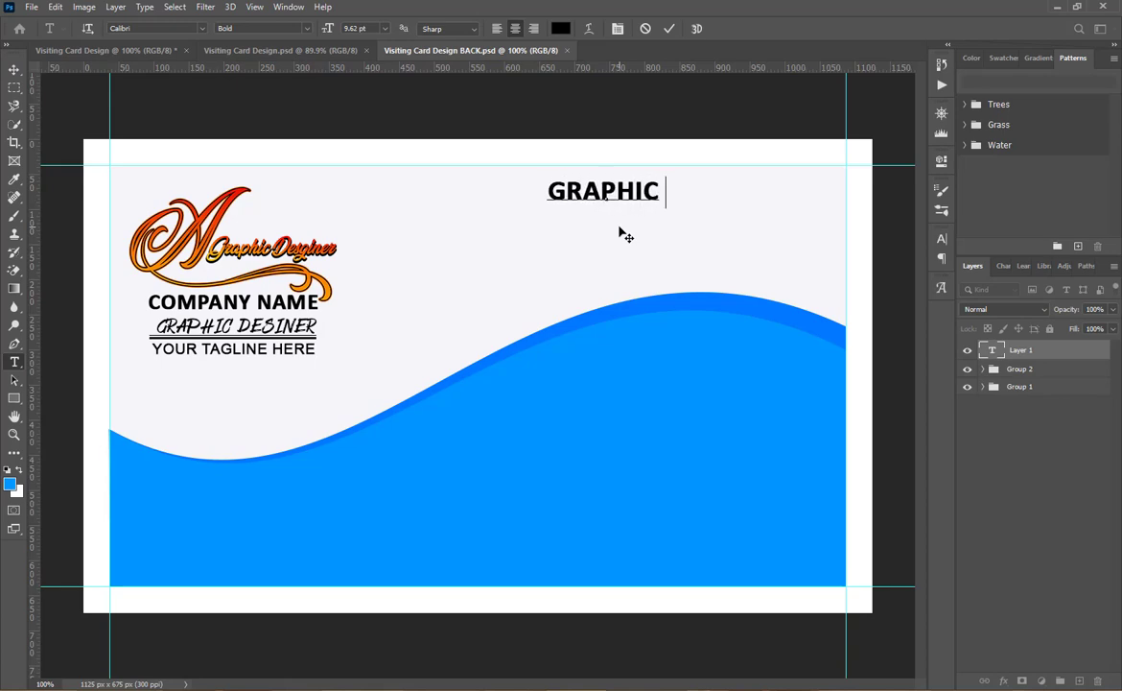
{"action": "type", "text": "DESI"}
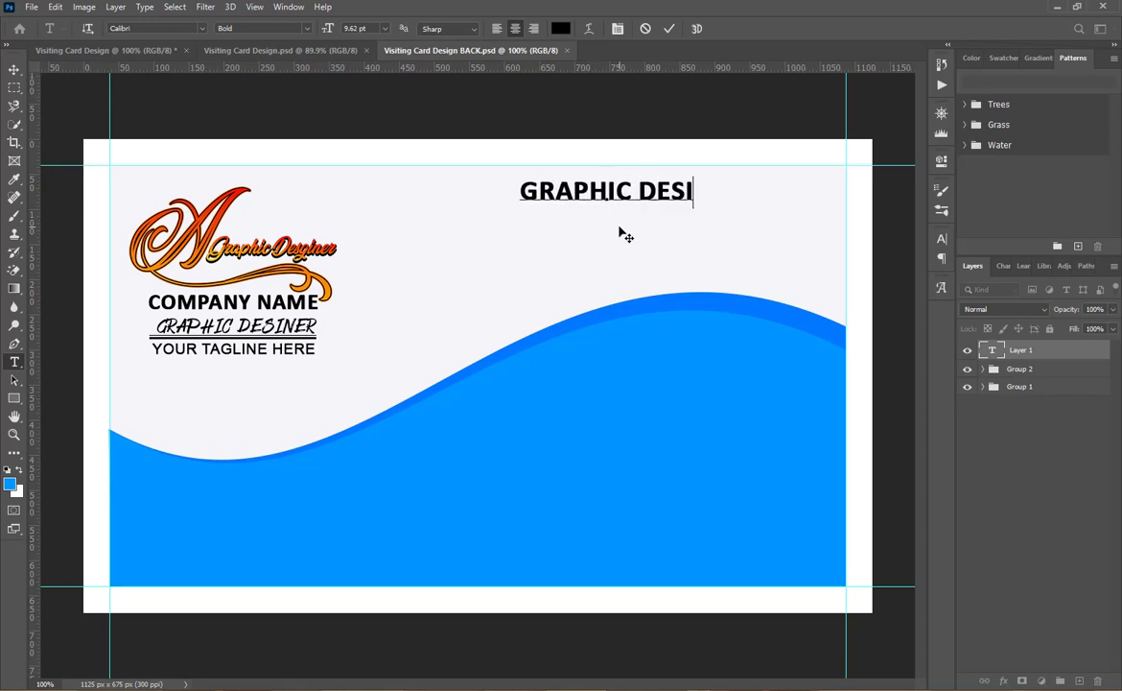
{"action": "type", "text": "GNE"}
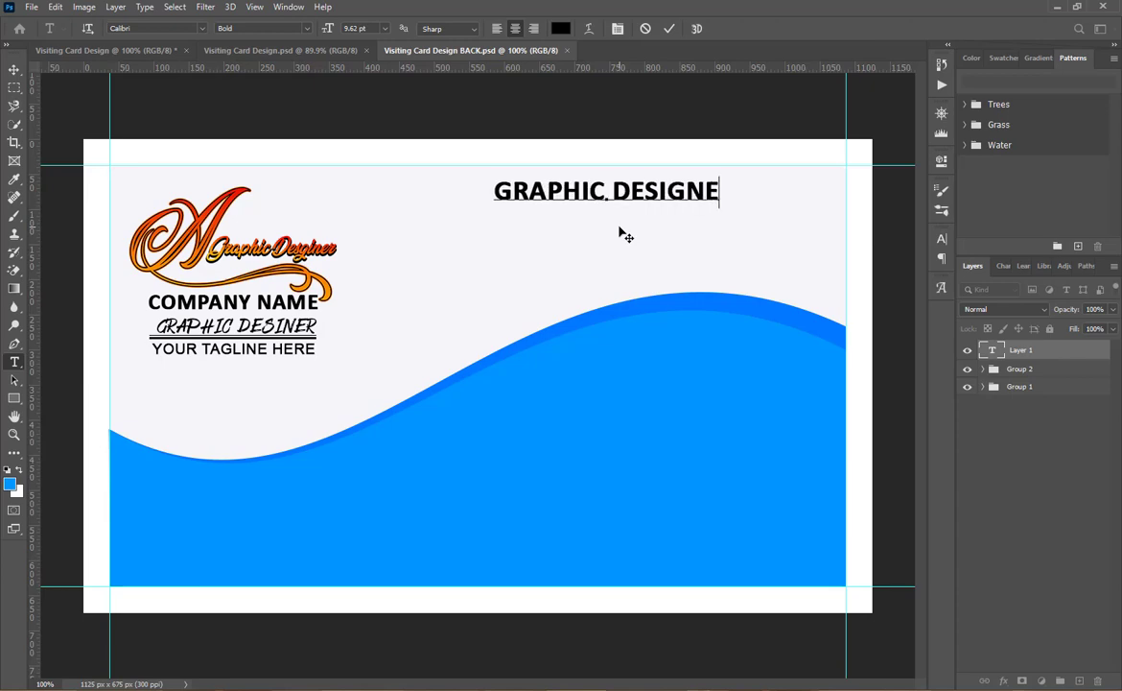
{"action": "type", "text": "R"}
{"action": "mouse_move", "coordinate": [659, 225]}
{"action": "left_mouse_down"}
{"action": "mouse_move", "coordinate": [732, 251]}
{"action": "mouse_move", "coordinate": [773, 225]}
{"action": "left_mouse_up"}
Set the heading to Square721 Cn BT Roman at 10 pt, position it top-right, and commit.
{"action": "key", "text": "ctrl+a"}
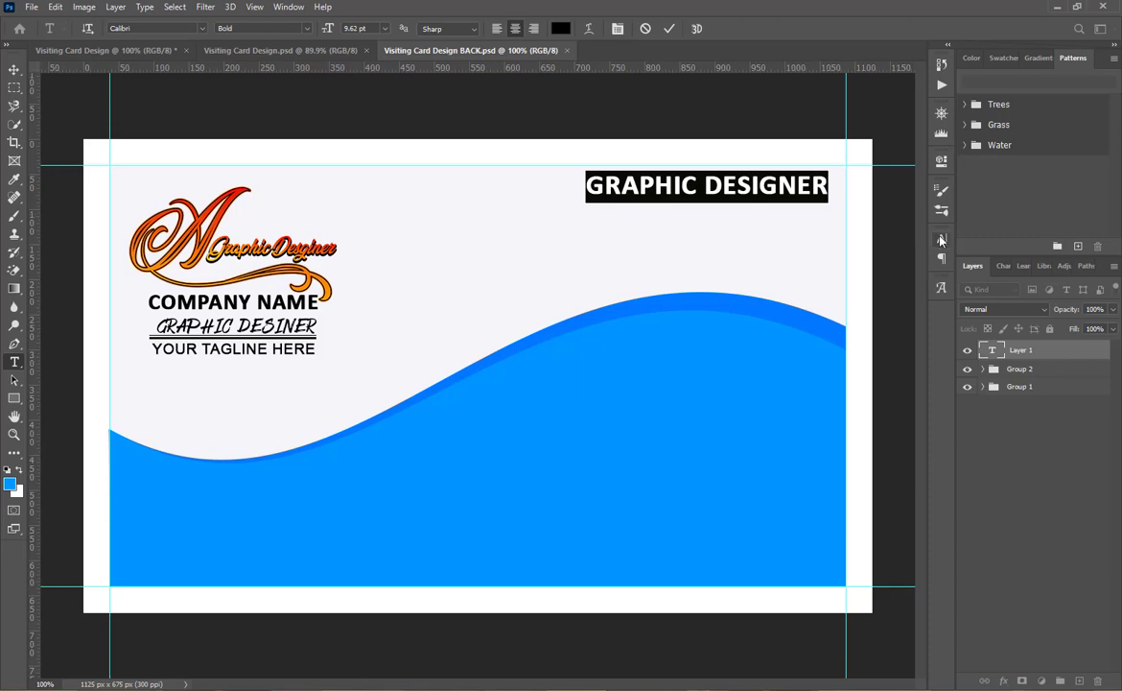
{"action": "left_click", "coordinate": [941, 237]}
{"action": "left_click", "coordinate": [857, 259]}
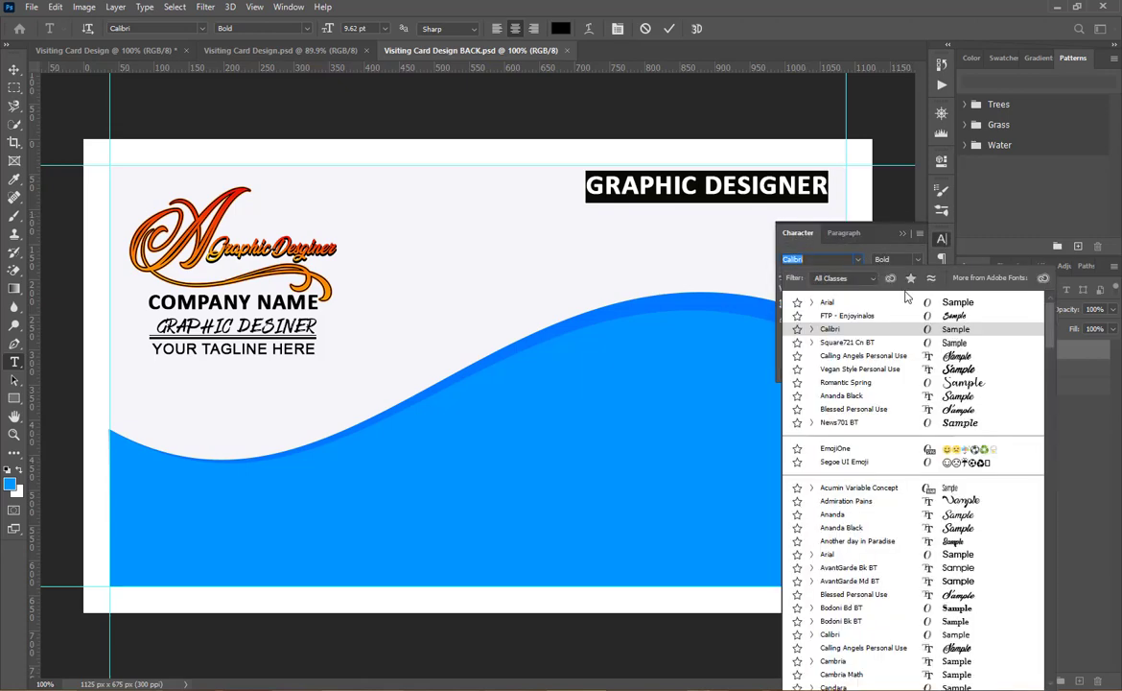
{"action": "left_click", "coordinate": [952, 338]}
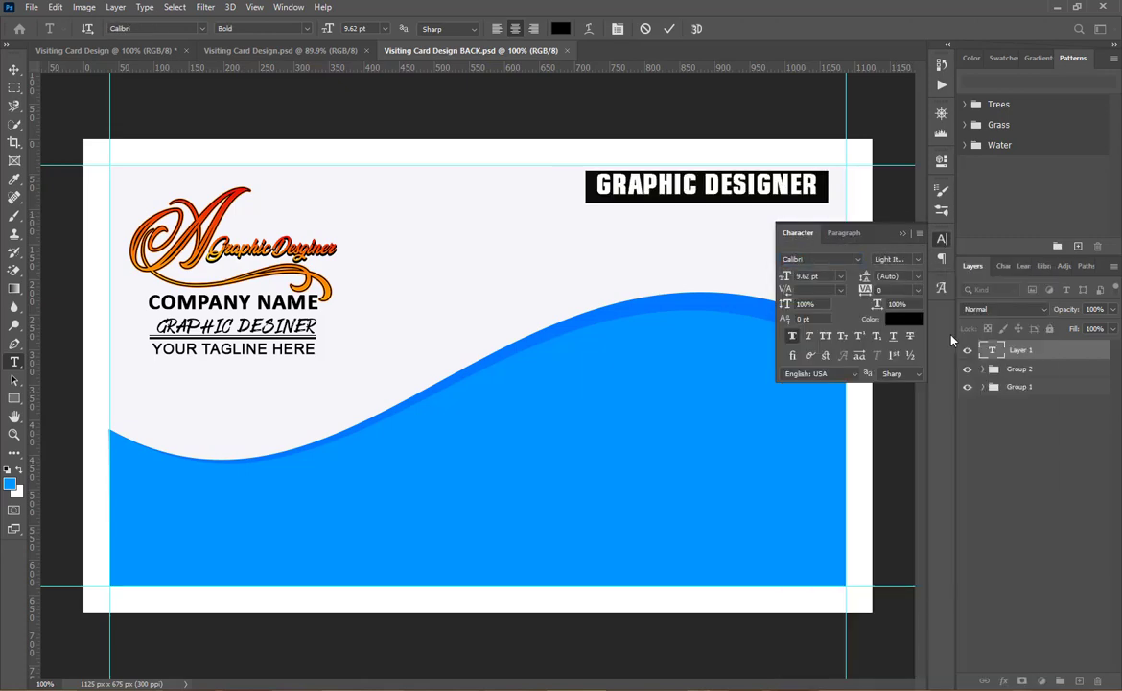
{"action": "left_click", "coordinate": [918, 259]}
{"action": "left_click", "coordinate": [918, 276]}
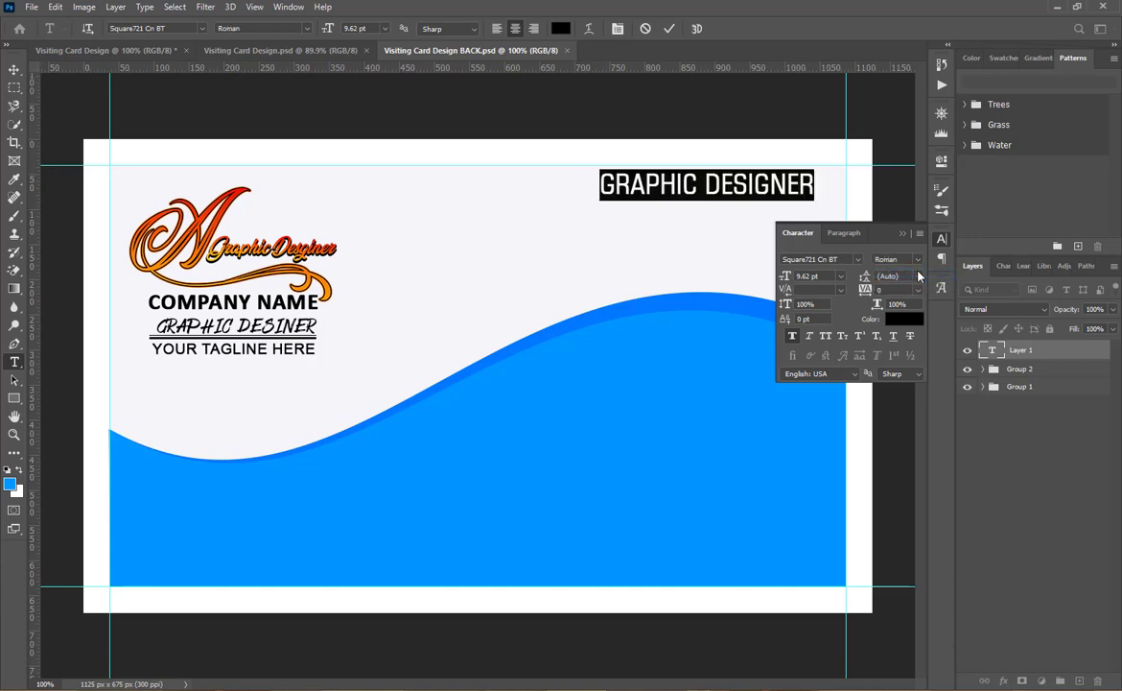
{"action": "left_click_drag", "start_coordinate": [687, 243], "coordinate": [676, 251]}
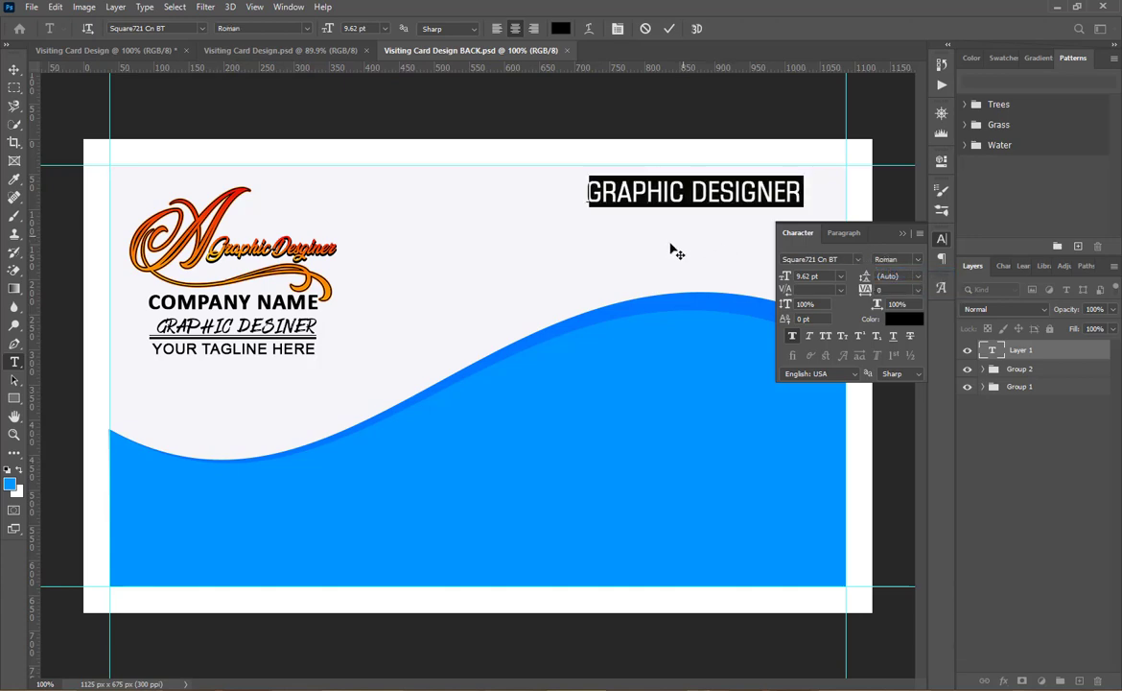
{"action": "left_click", "coordinate": [840, 276]}
{"action": "left_click", "coordinate": [811, 314]}
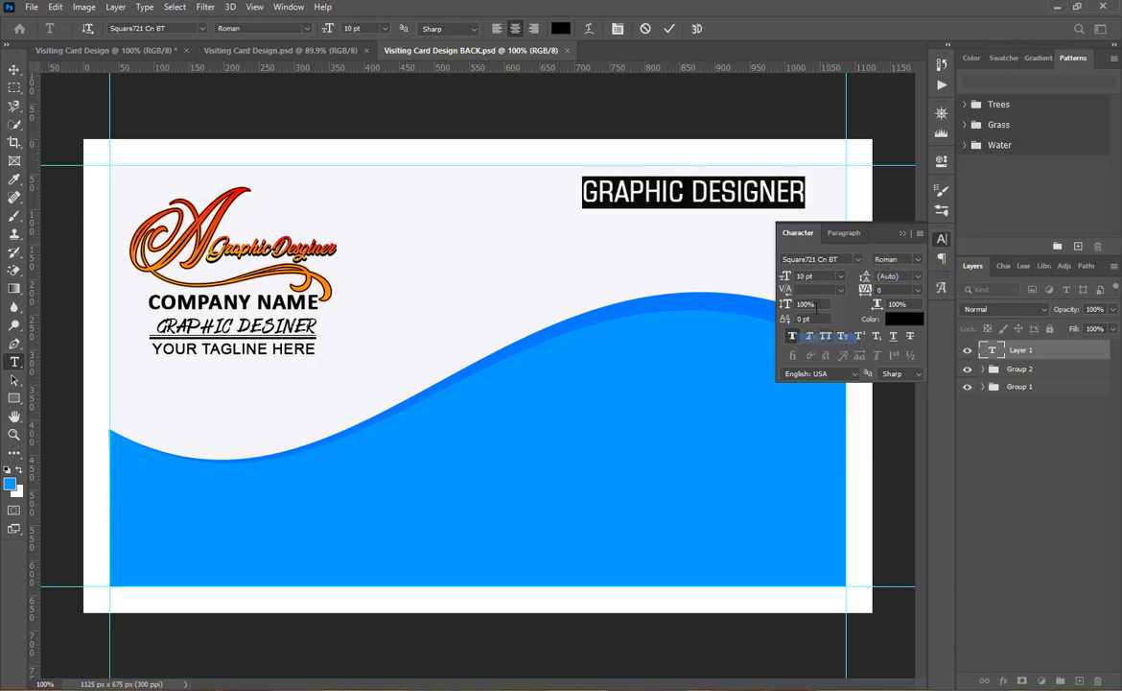
{"action": "left_click_drag", "start_coordinate": [729, 253], "coordinate": [736, 255]}
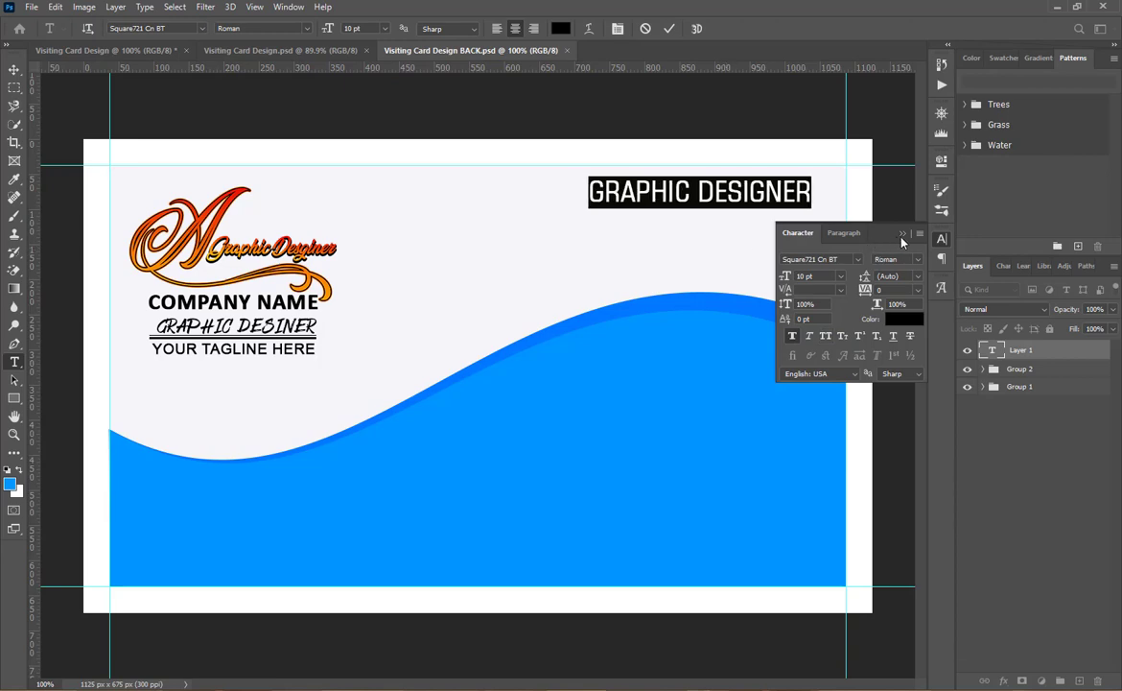
{"action": "left_click", "coordinate": [902, 235]}
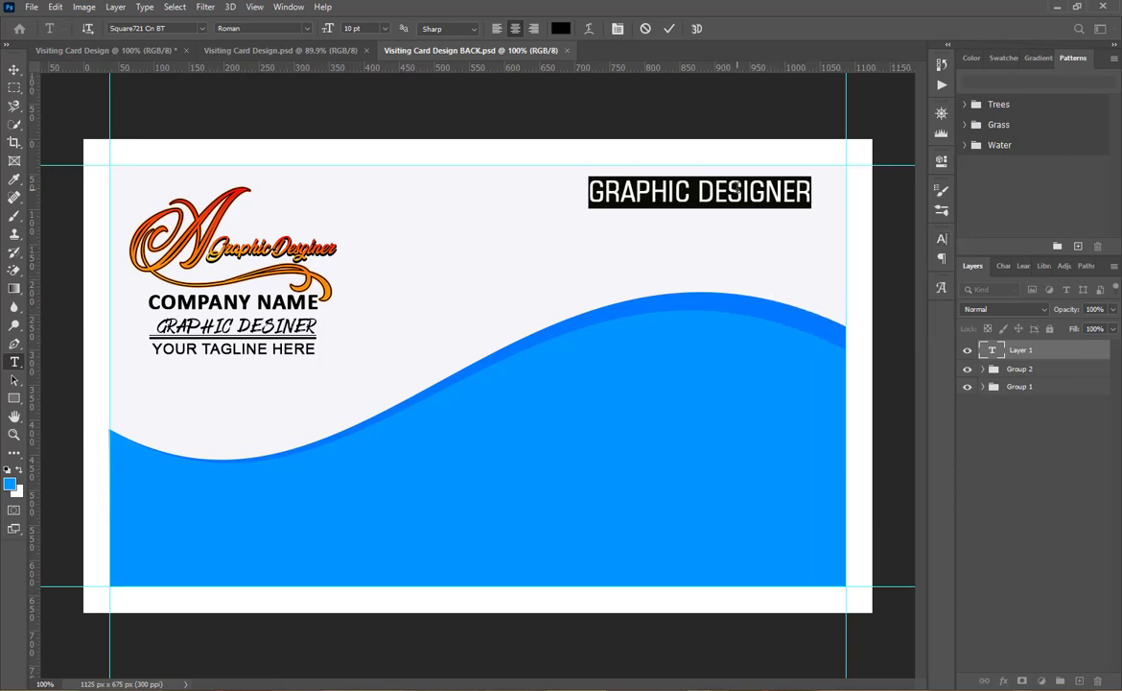
{"action": "left_click", "coordinate": [670, 29]}
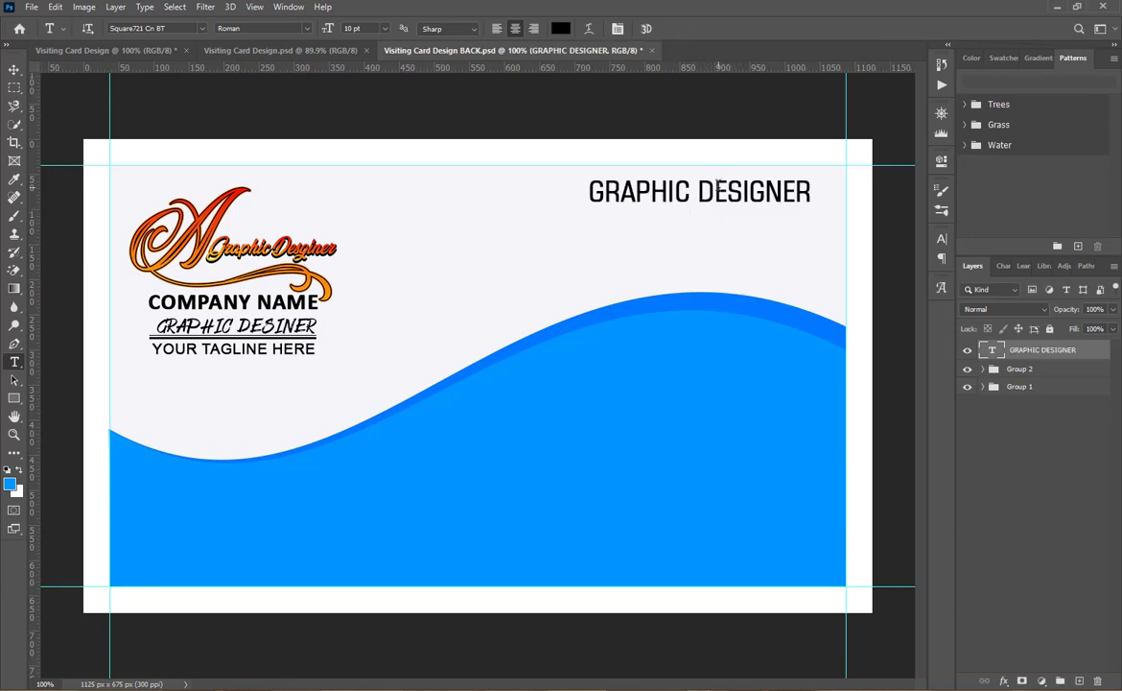
Duplicate the heading just below itself and turn off bold on the copy.
{"action": "key", "text": "v"}
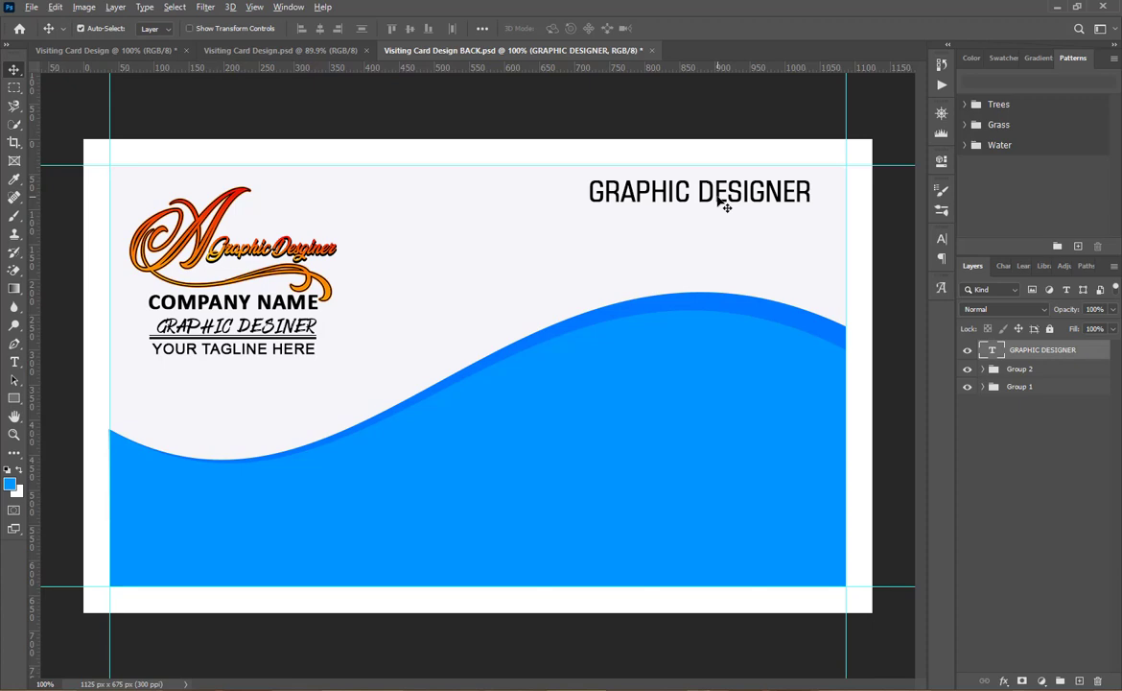
{"action": "left_click_drag", "start_coordinate": [719, 200], "coordinate": [721, 226]}
{"action": "key", "text": "t"}
{"action": "left_click", "coordinate": [716, 218]}
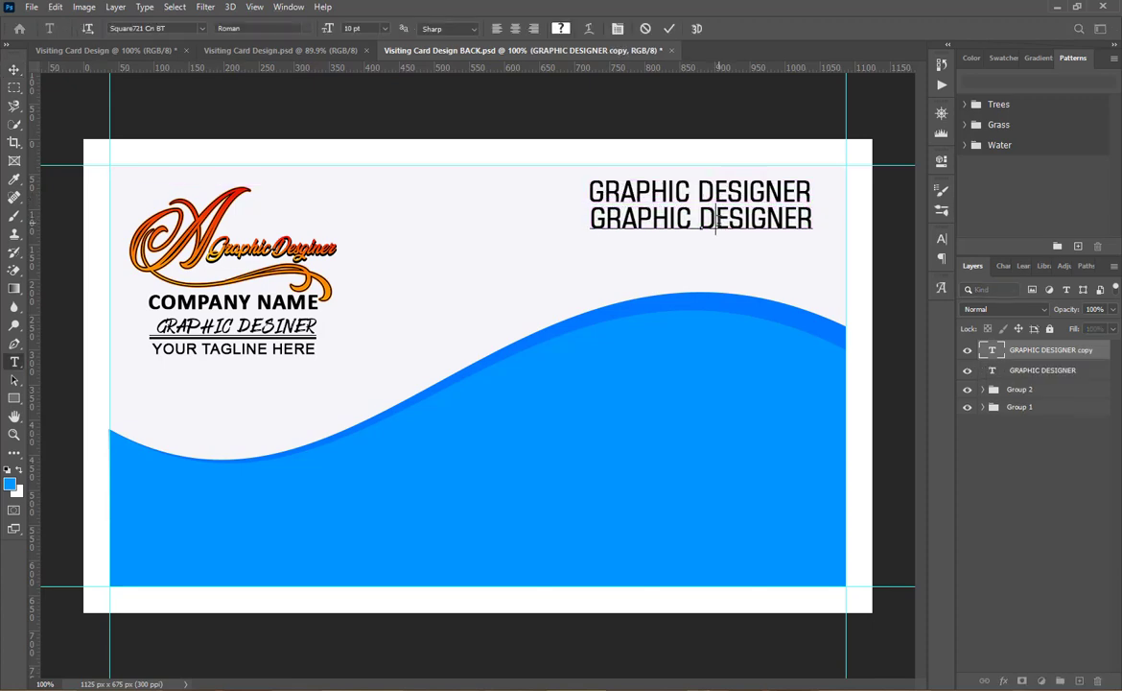
{"action": "key", "text": "ctrl+a"}
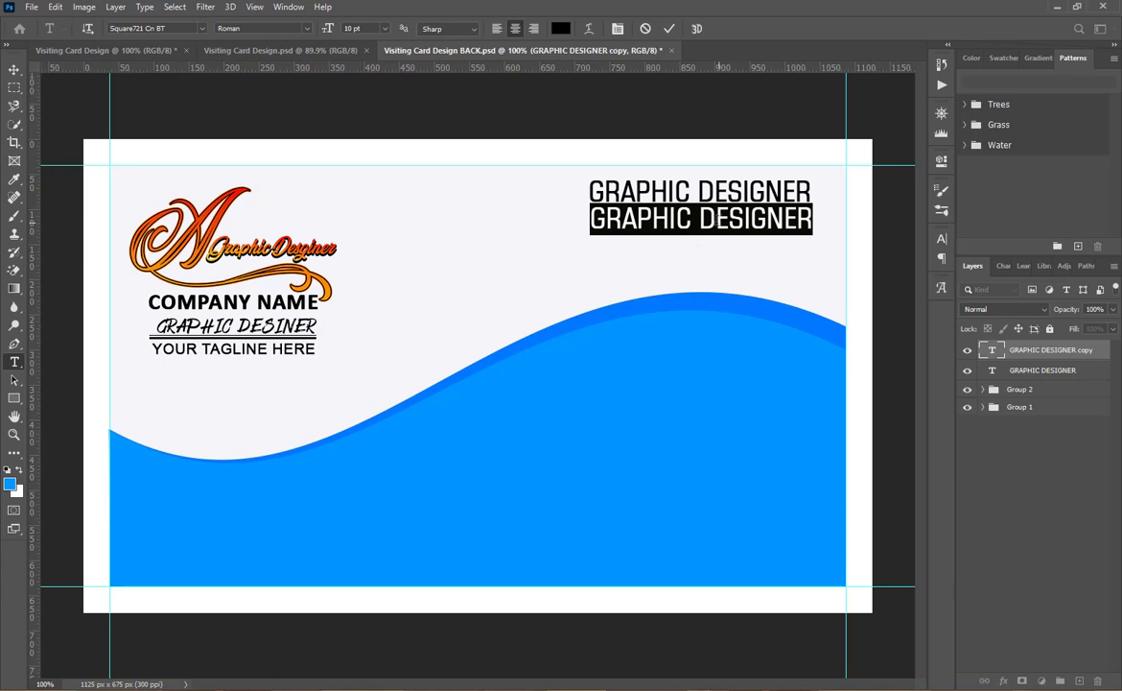
{"action": "left_click", "coordinate": [942, 239]}
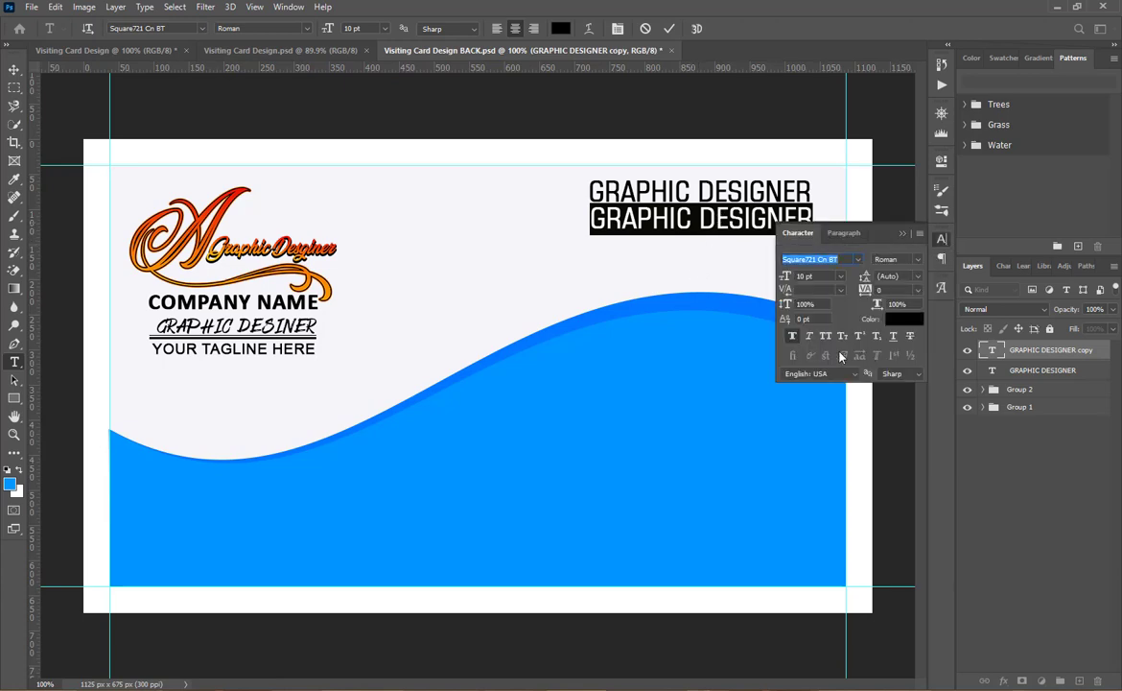
{"action": "left_click", "coordinate": [793, 337]}
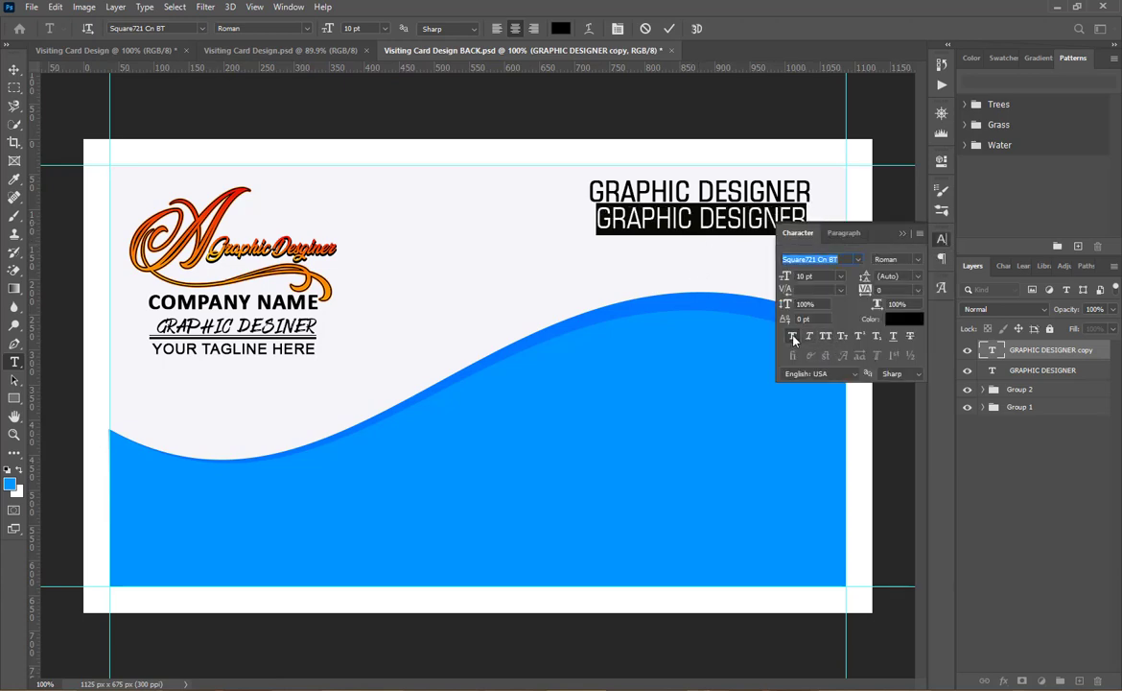
{"action": "left_click", "coordinate": [741, 231]}
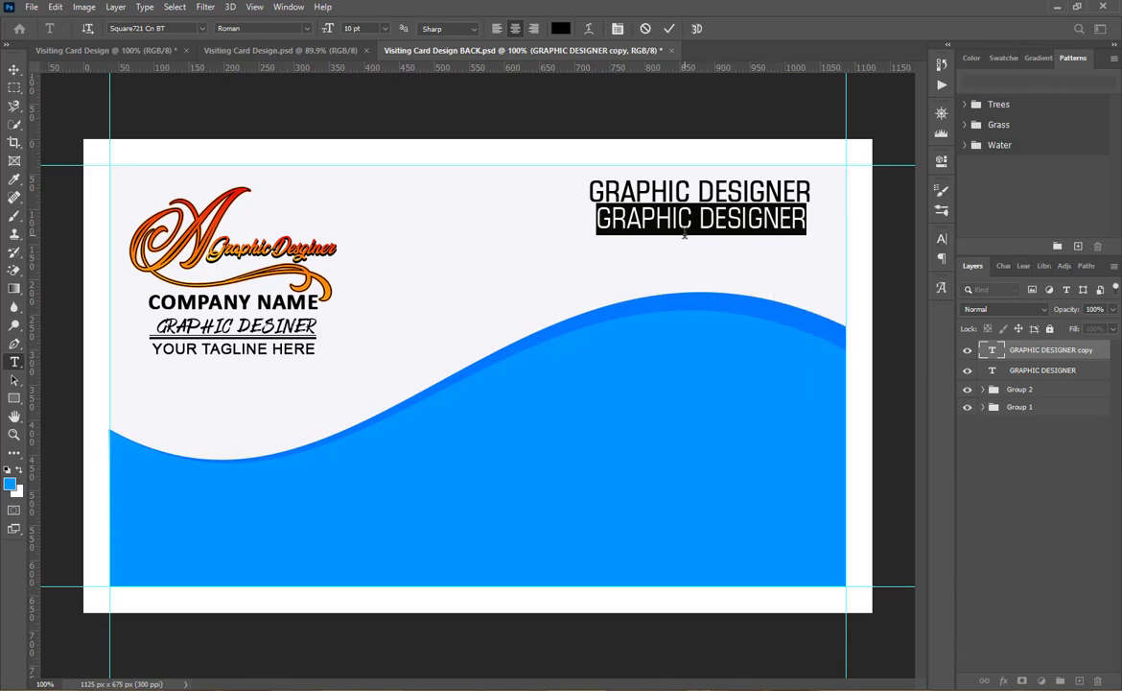
Retype the copied line to read 'Youtube Video'.
{"action": "type", "text": "Yout"}
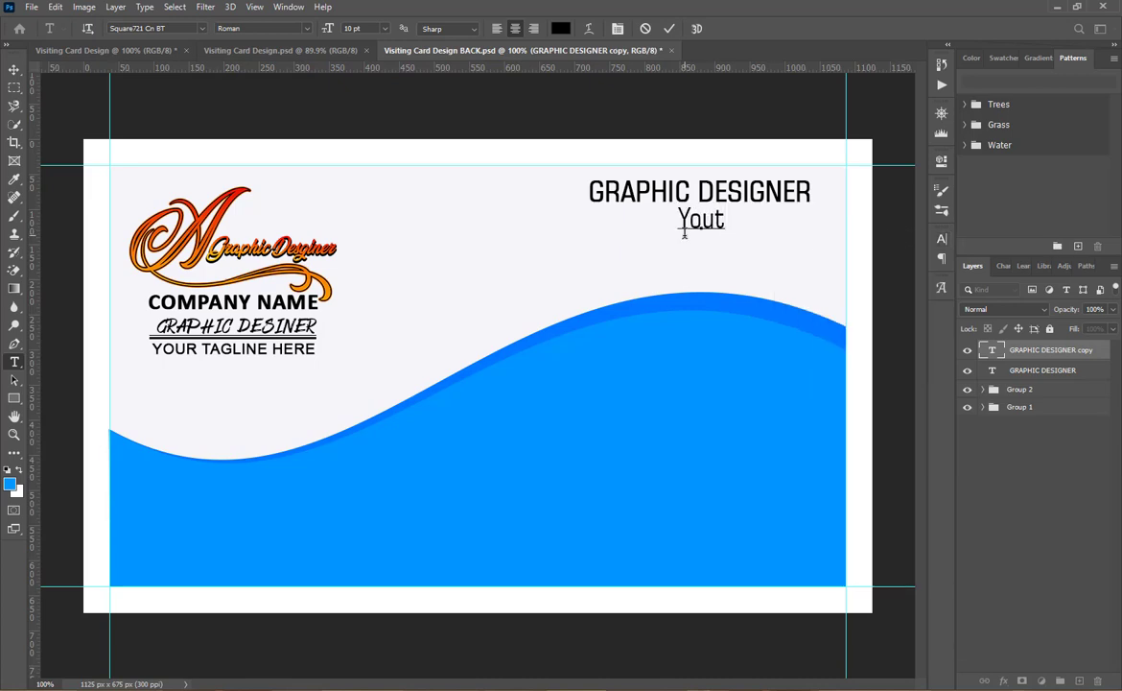
{"action": "type", "text": "ube "}
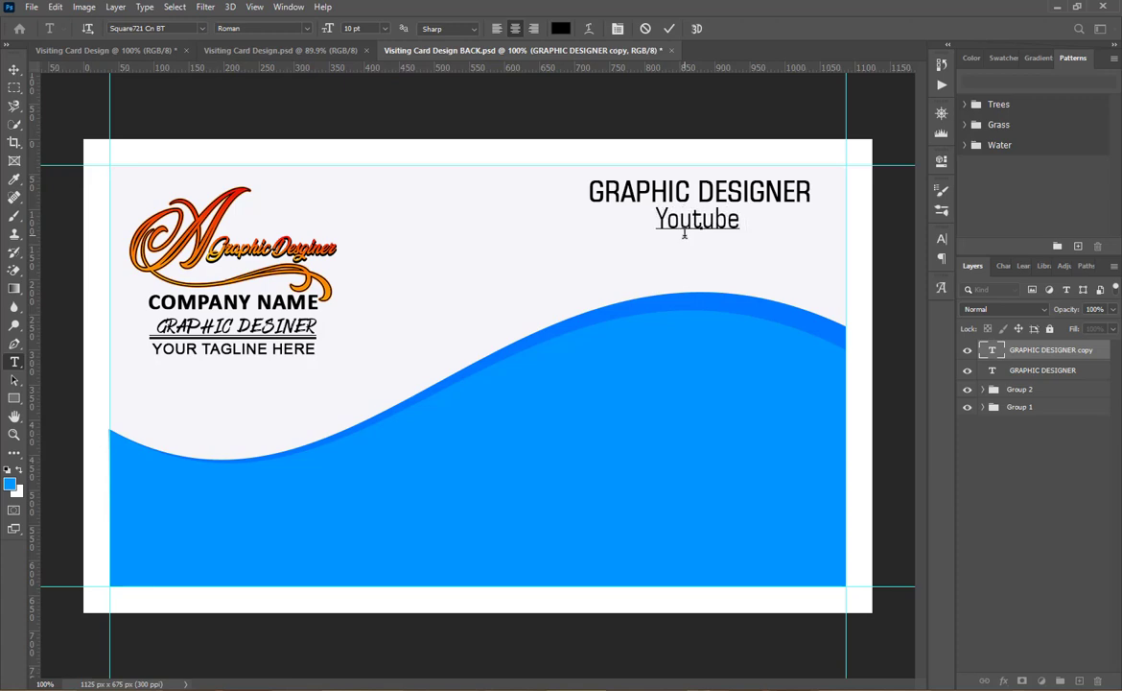
{"action": "type", "text": "Cr"}
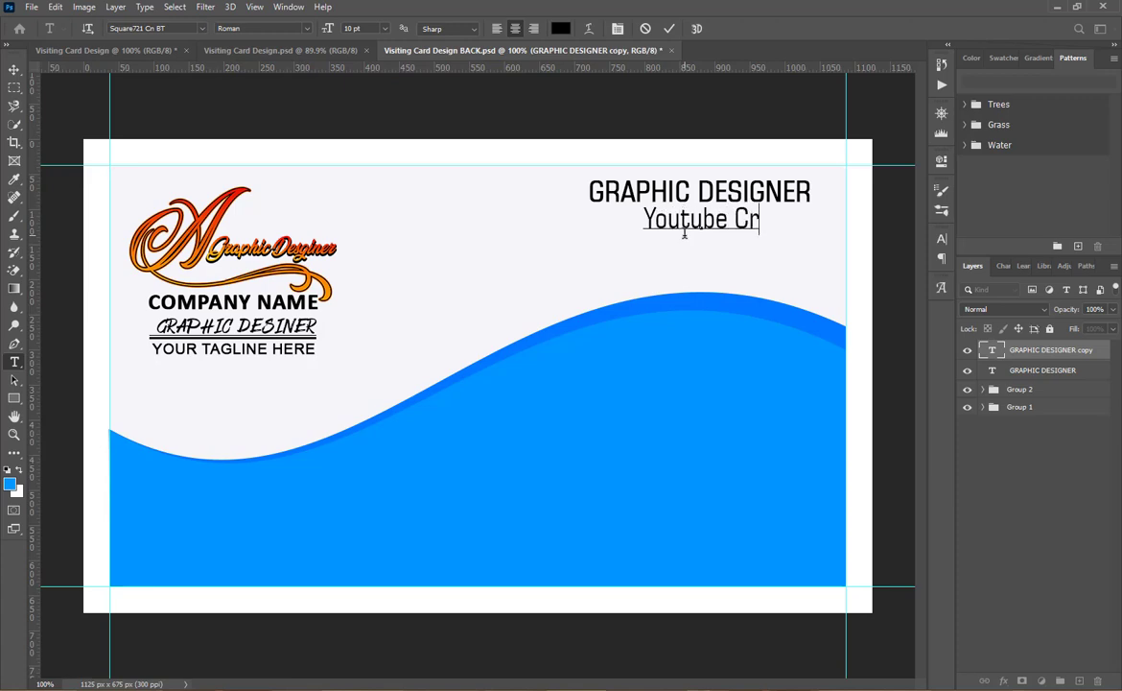
{"action": "type", "text": "ivet"}
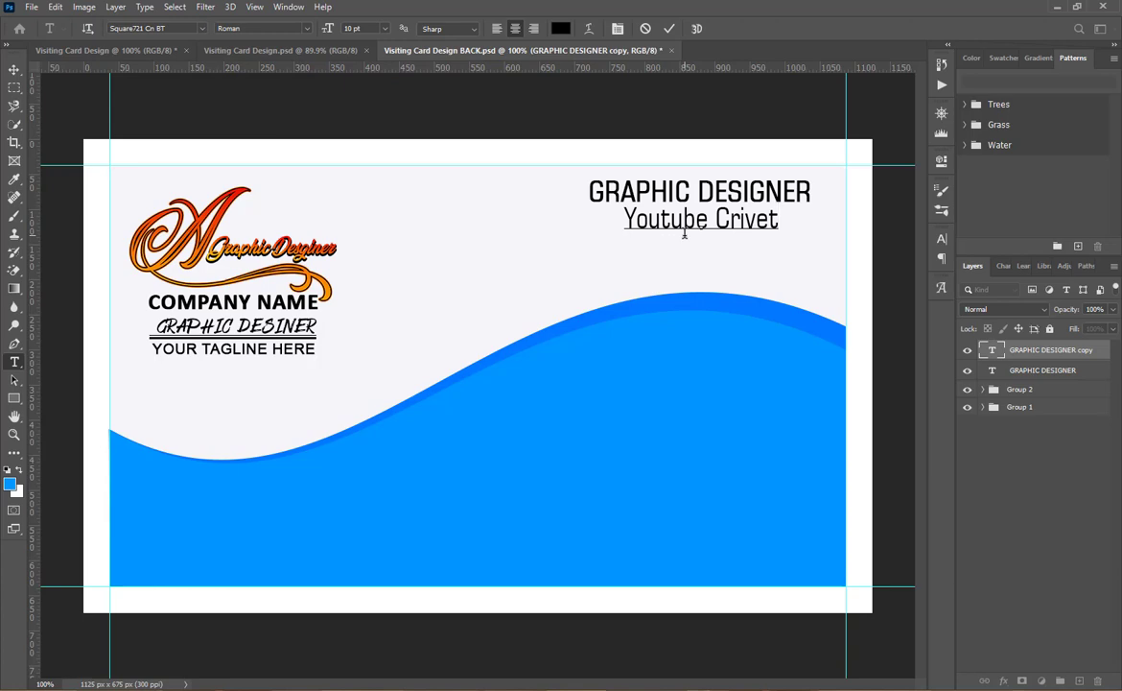
{"action": "key", "text": "BackSpace"}
{"action": "key", "text": "BackSpace"}
{"action": "key", "text": "BackSpace"}
{"action": "key", "text": "BackSpace"}
{"action": "key", "text": "BackSpace"}
{"action": "key", "text": "BackSpace"}
{"action": "key", "text": "BackSpace"}
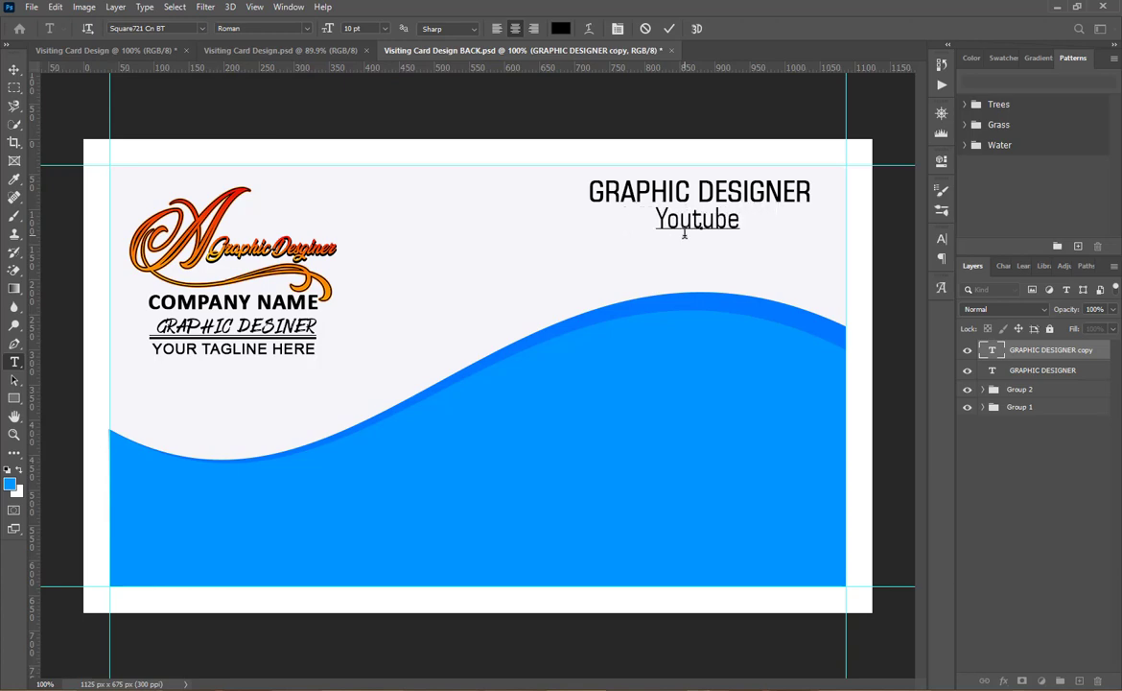
{"action": "type", "text": " Videos"}
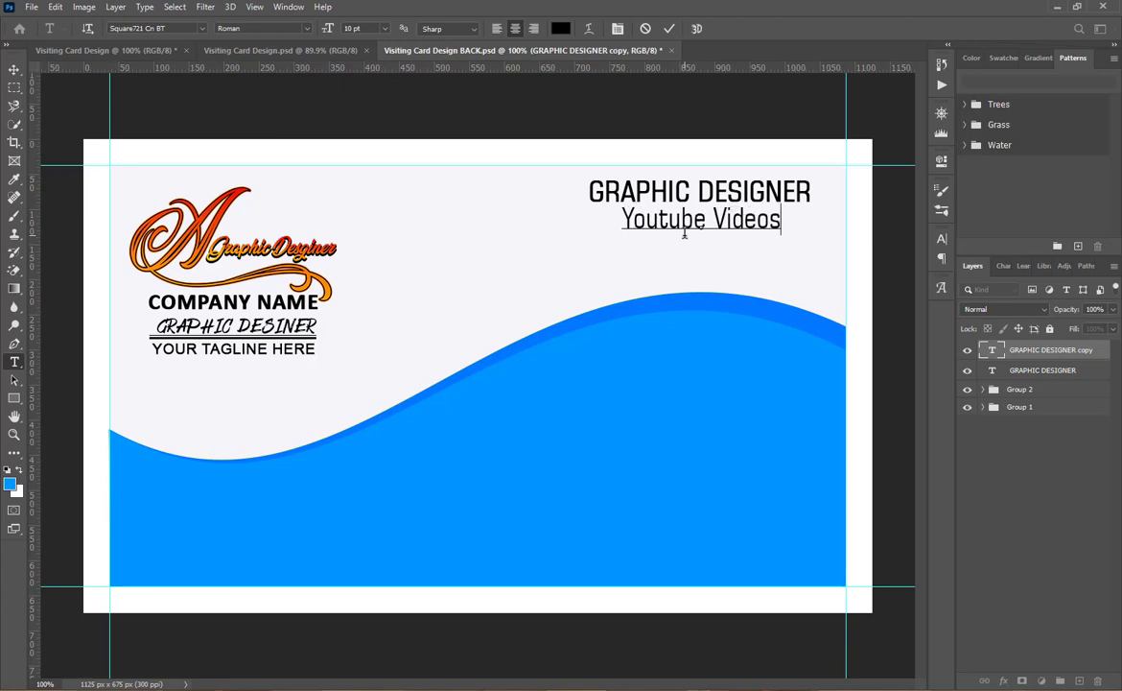
{"action": "key", "text": "BackSpace"}
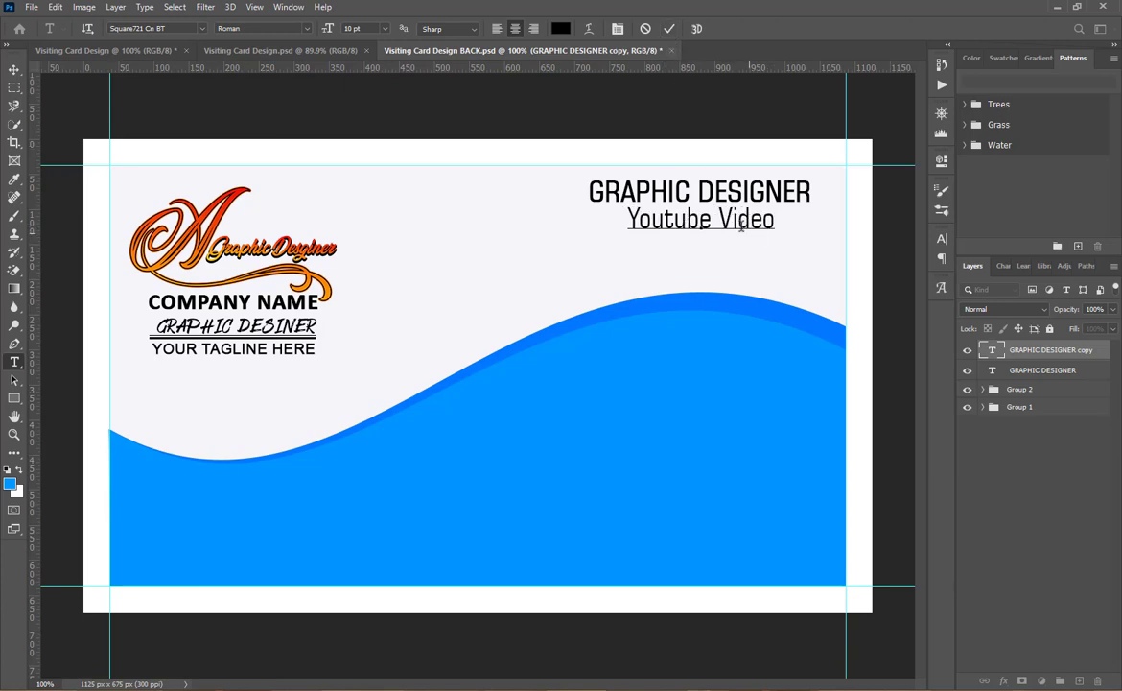
{"action": "key", "text": "ctrl+shift+Left"}
{"action": "key", "text": "ctrl+shift+Left"}
Set the 'Youtube Video' subtitle to 8 pt with 124% horizontal scale and commit it.
{"action": "left_click", "coordinate": [941, 239]}
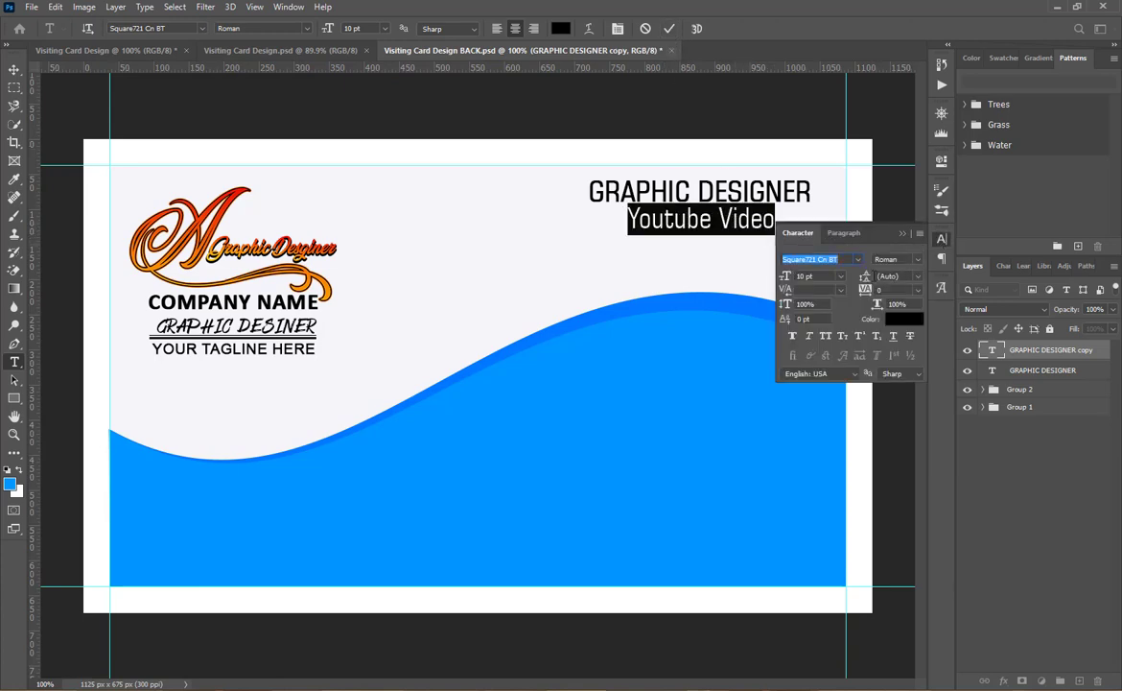
{"action": "left_click", "coordinate": [840, 276]}
{"action": "left_click", "coordinate": [823, 318]}
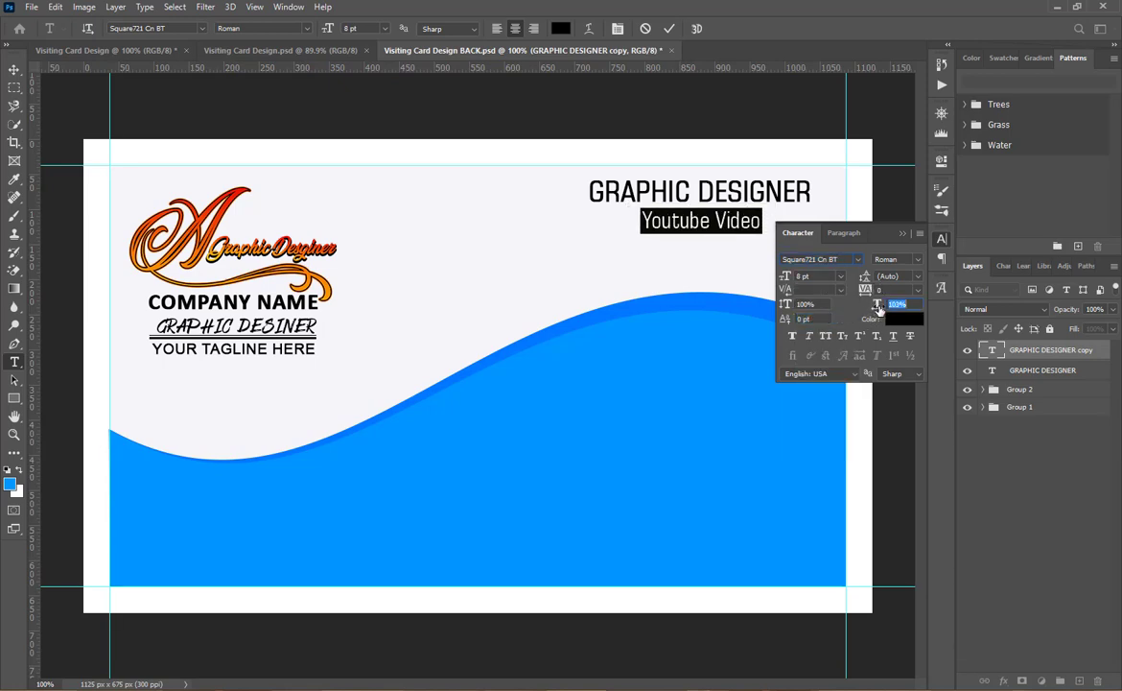
{"action": "left_click_drag", "start_coordinate": [876, 310], "coordinate": [894, 307]}
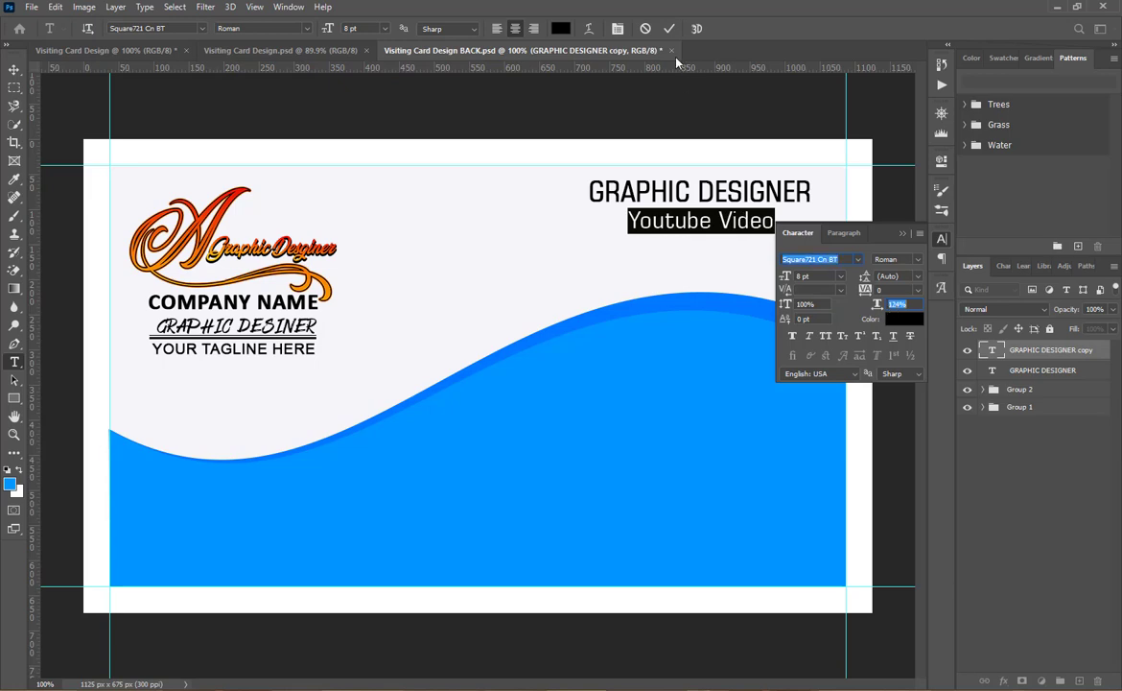
{"action": "left_click", "coordinate": [669, 28]}
{"action": "key", "text": "ctrl+Return"}
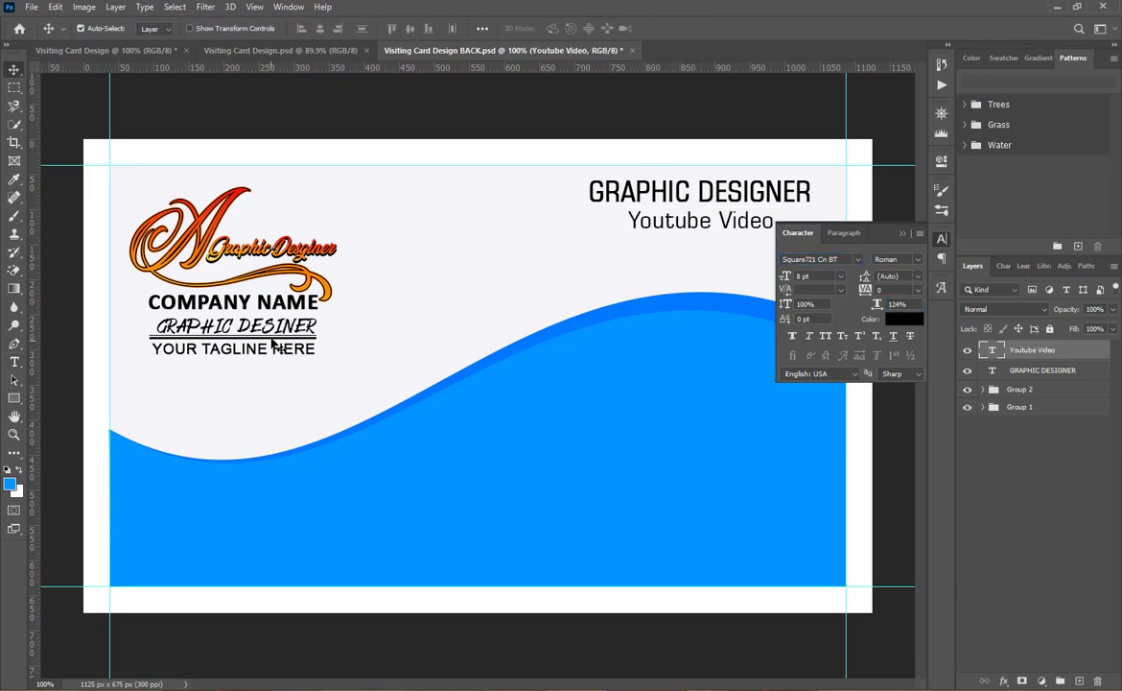
{"action": "left_click", "coordinate": [13, 399]}
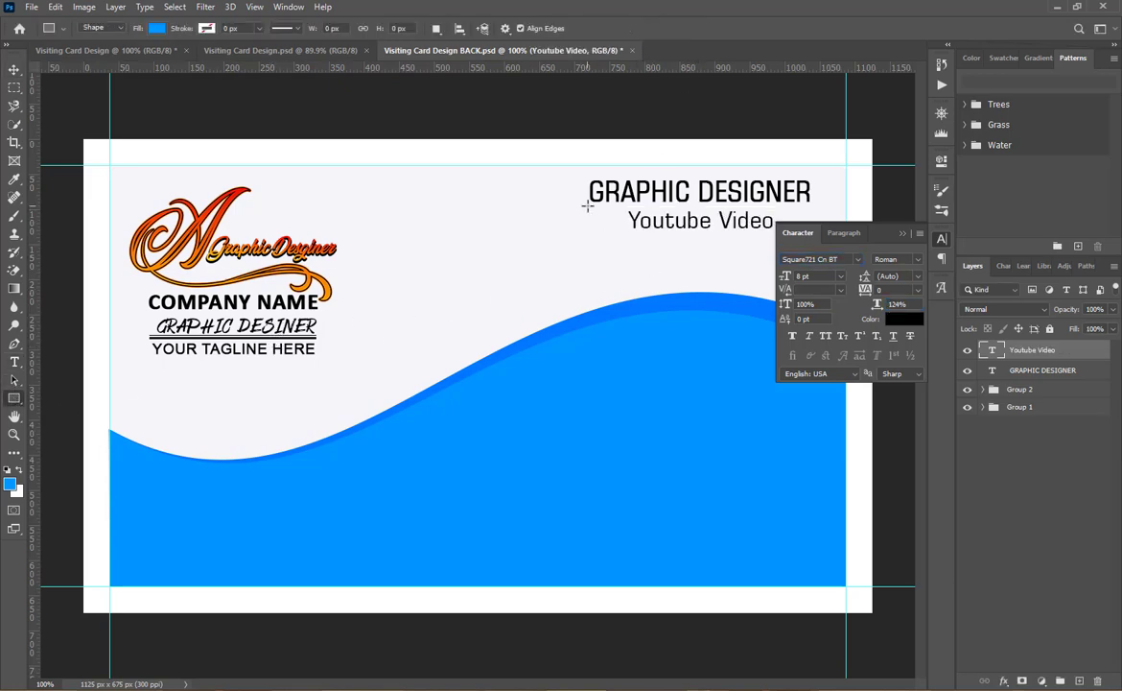
Draw a thin blue rectangle bar under the GRAPHIC DESIGNER heading.
{"action": "left_click_drag", "start_coordinate": [592, 204], "coordinate": [813, 205]}
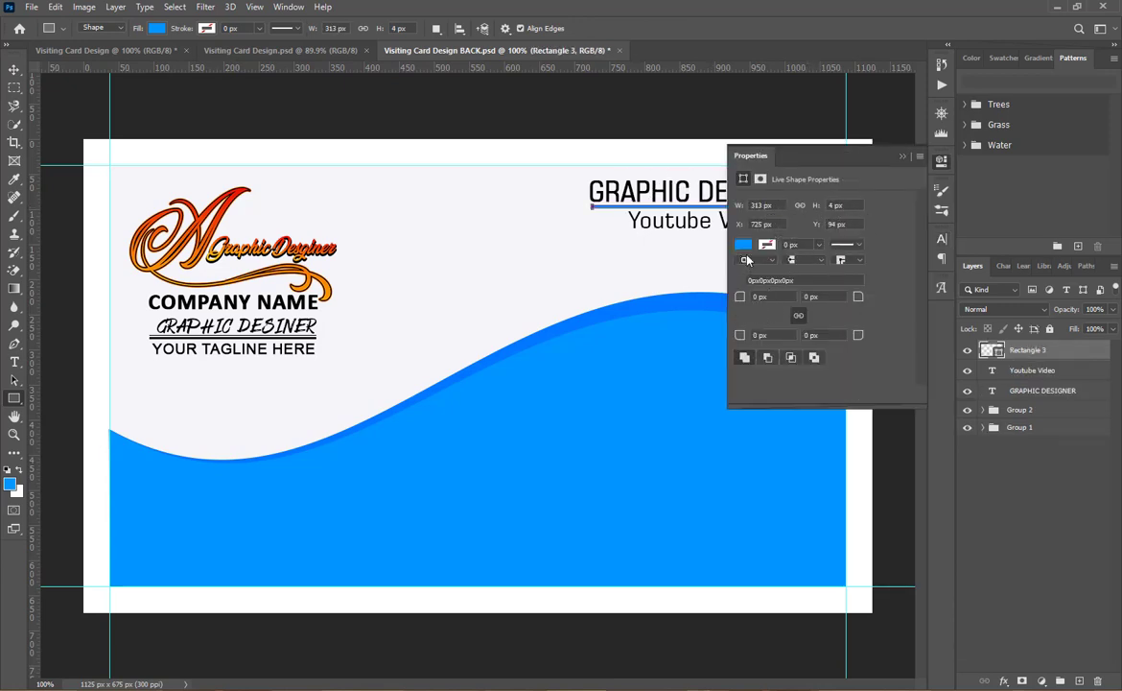
{"action": "left_click", "coordinate": [745, 245]}
{"action": "left_click", "coordinate": [904, 157]}
{"action": "left_click", "coordinate": [903, 156]}
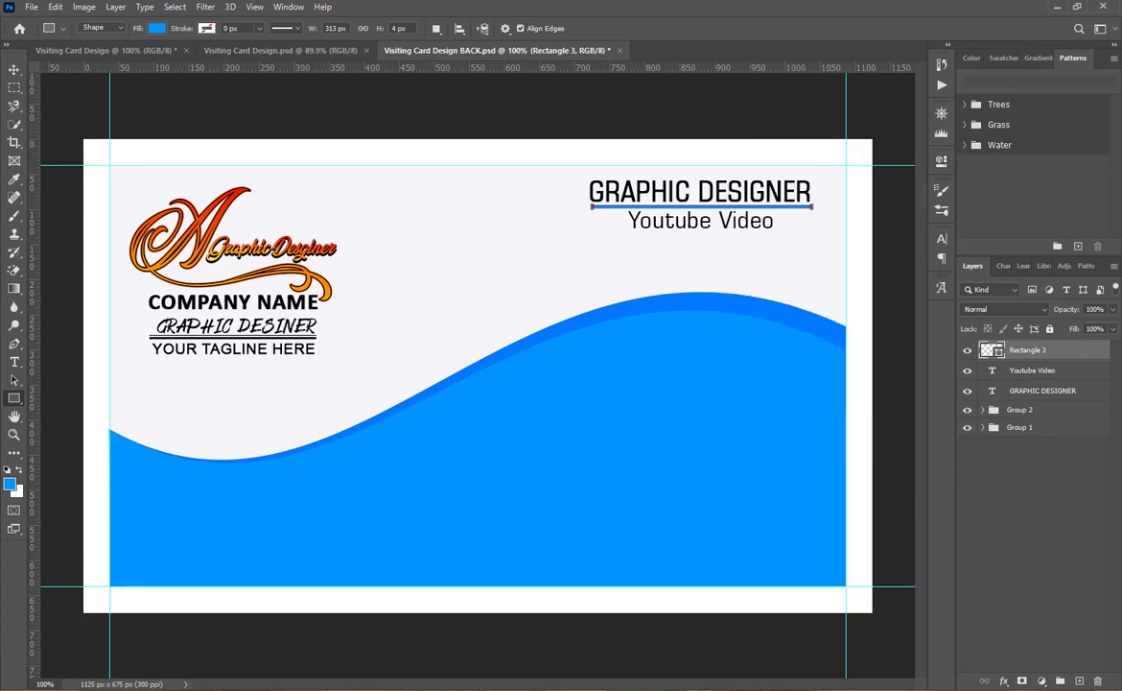
Shrink the phone icon to a small size and nudge it right onto the wave.
{"action": "left_click", "coordinate": [15, 69]}
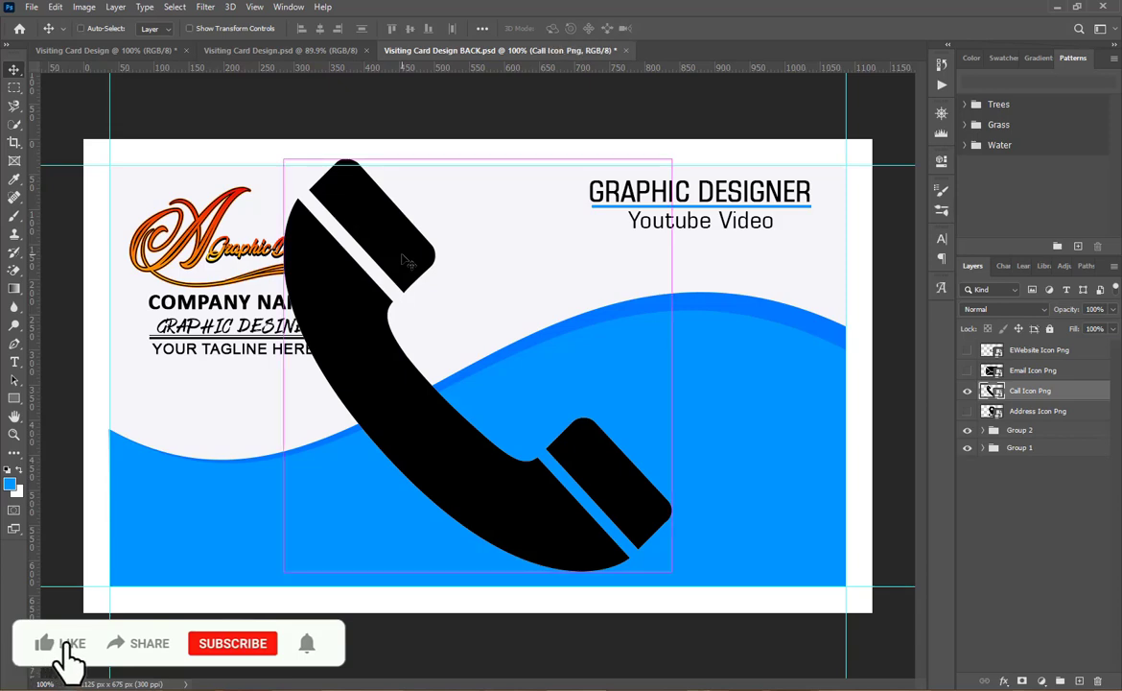
{"action": "mouse_move", "coordinate": [690, 610]}
{"action": "left_mouse_down"}
{"action": "mouse_move", "coordinate": [512, 399]}
{"action": "mouse_move", "coordinate": [508, 407]}
{"action": "mouse_move", "coordinate": [756, 422]}
{"action": "mouse_move", "coordinate": [536, 391]}
{"action": "mouse_move", "coordinate": [786, 393]}
{"action": "left_mouse_up"}
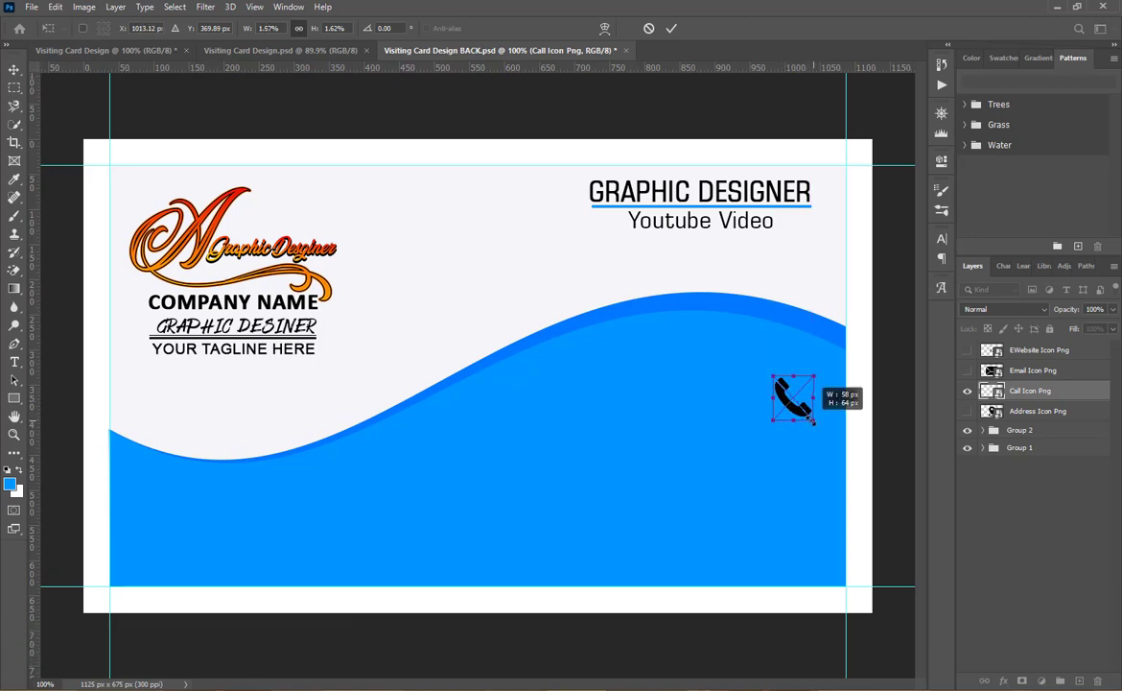
{"action": "left_click_drag", "start_coordinate": [782, 372], "coordinate": [789, 376]}
{"action": "left_click", "coordinate": [671, 28]}
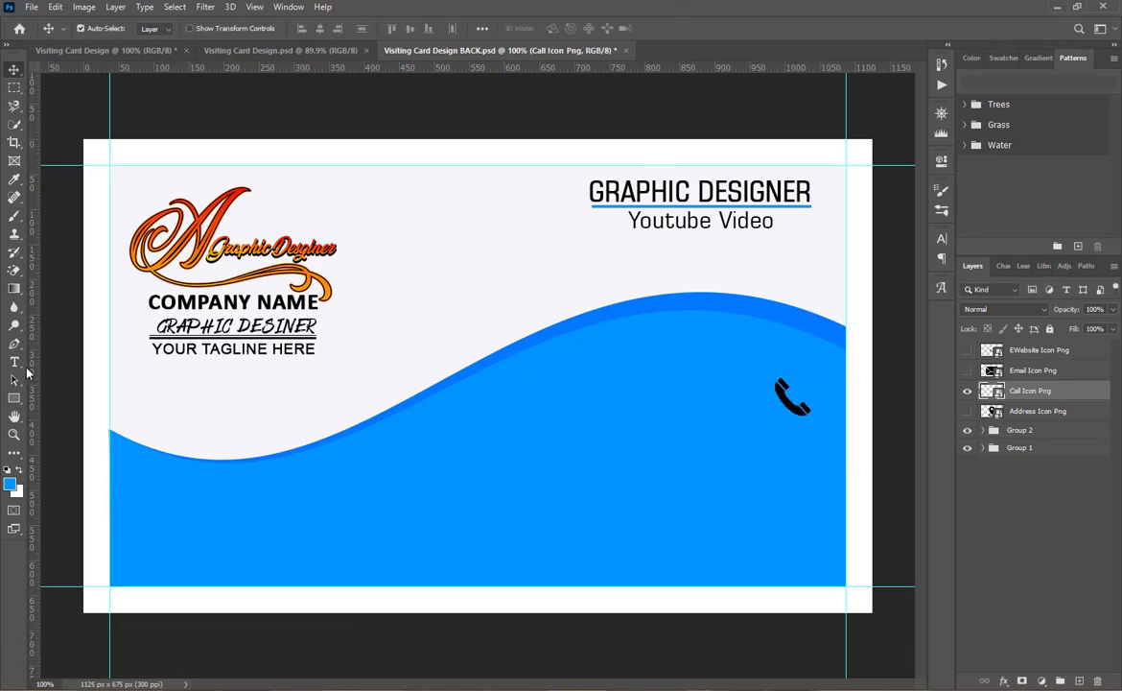
Draw a white square over the phone icon and stack the icon above it.
{"action": "left_click", "coordinate": [14, 397]}
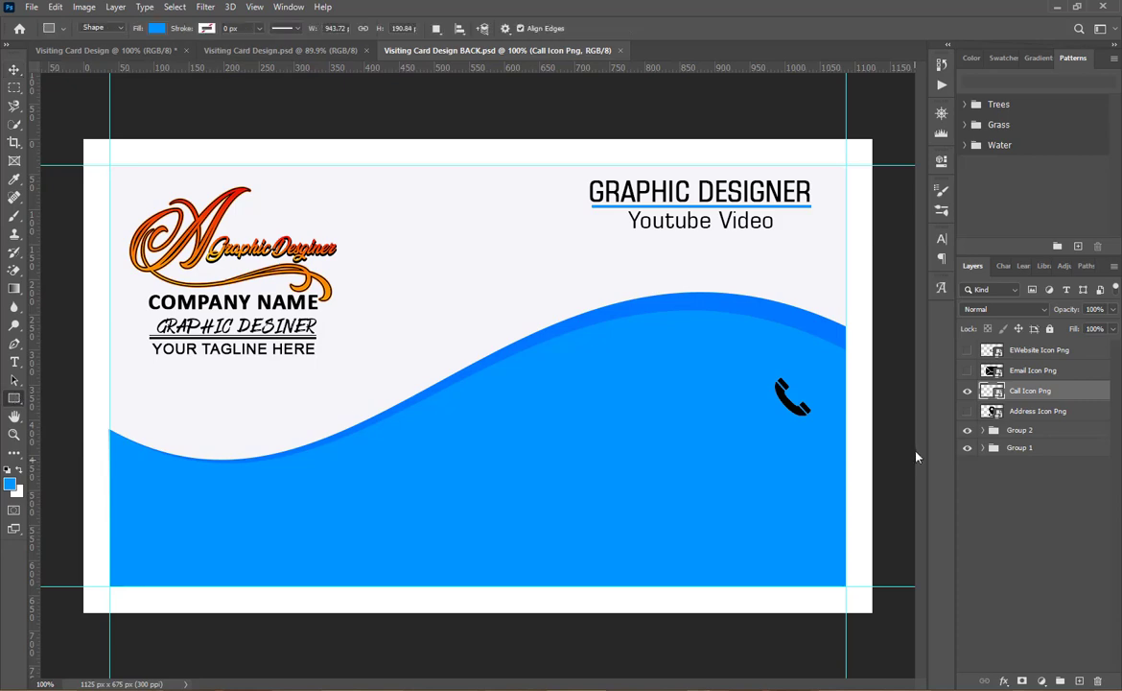
{"action": "left_click_drag", "start_coordinate": [767, 368], "coordinate": [819, 419]}
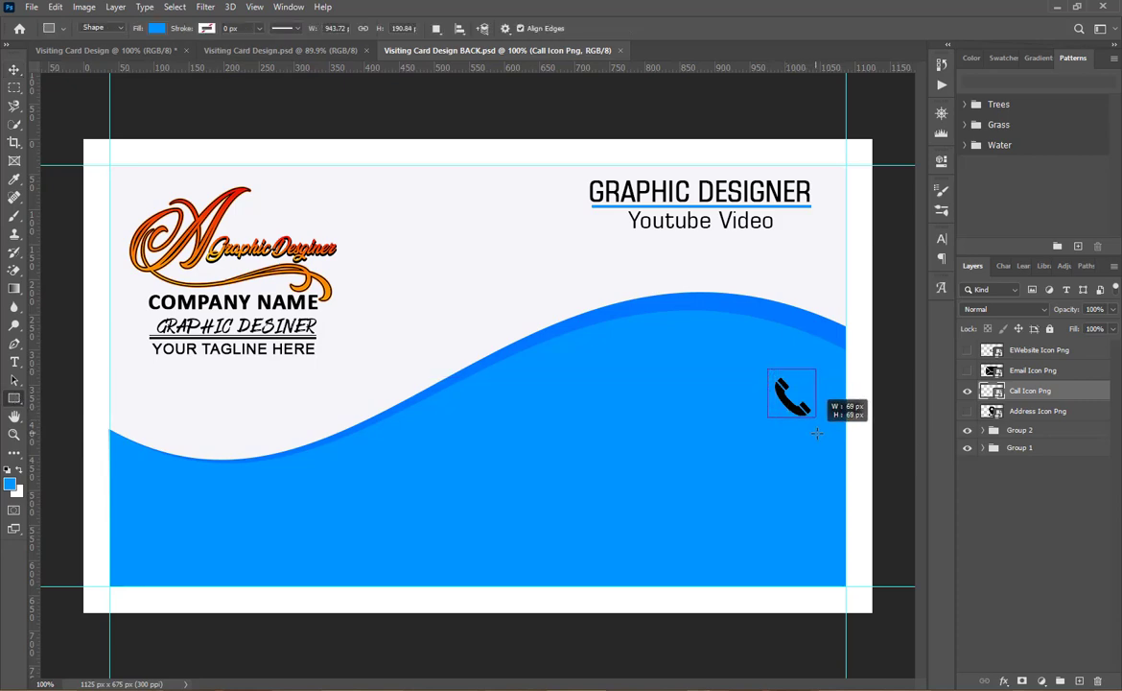
{"action": "left_click", "coordinate": [741, 247]}
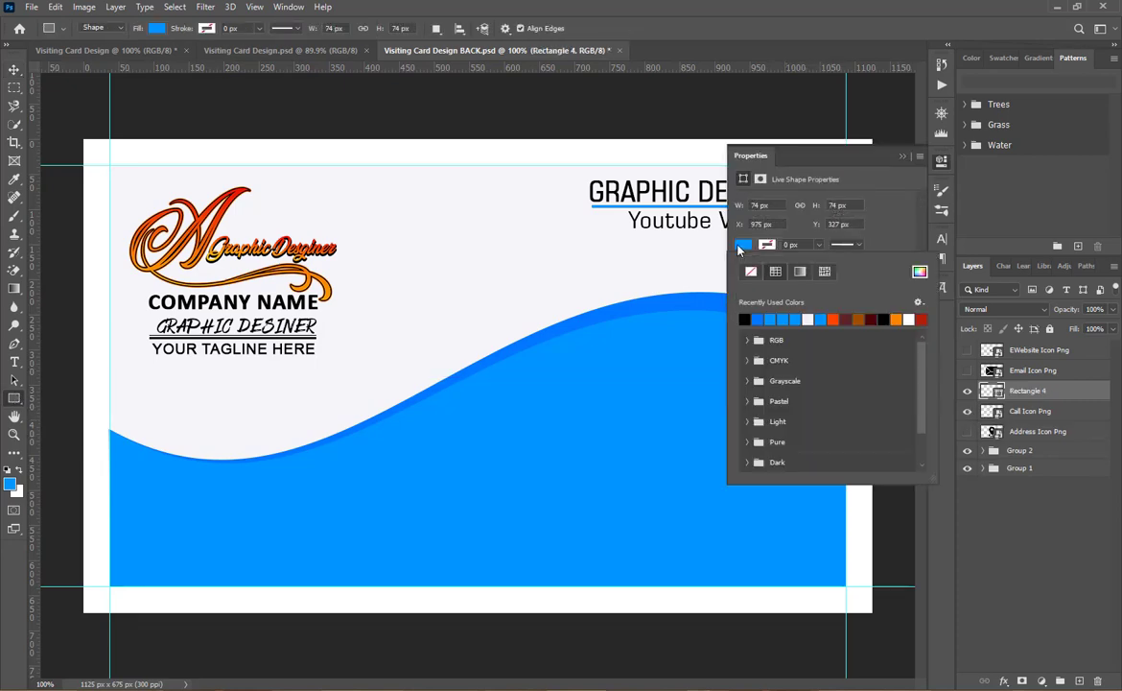
{"action": "left_click", "coordinate": [810, 319]}
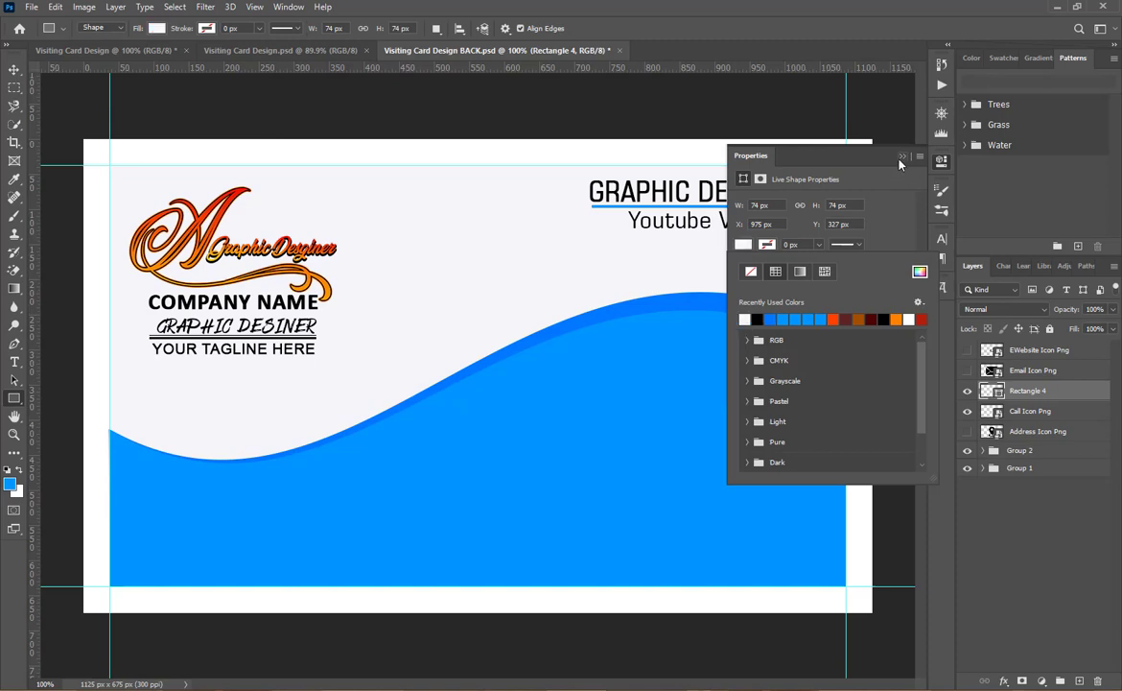
{"action": "left_click", "coordinate": [901, 158]}
{"action": "left_click_drag", "start_coordinate": [1028, 410], "coordinate": [1026, 385]}
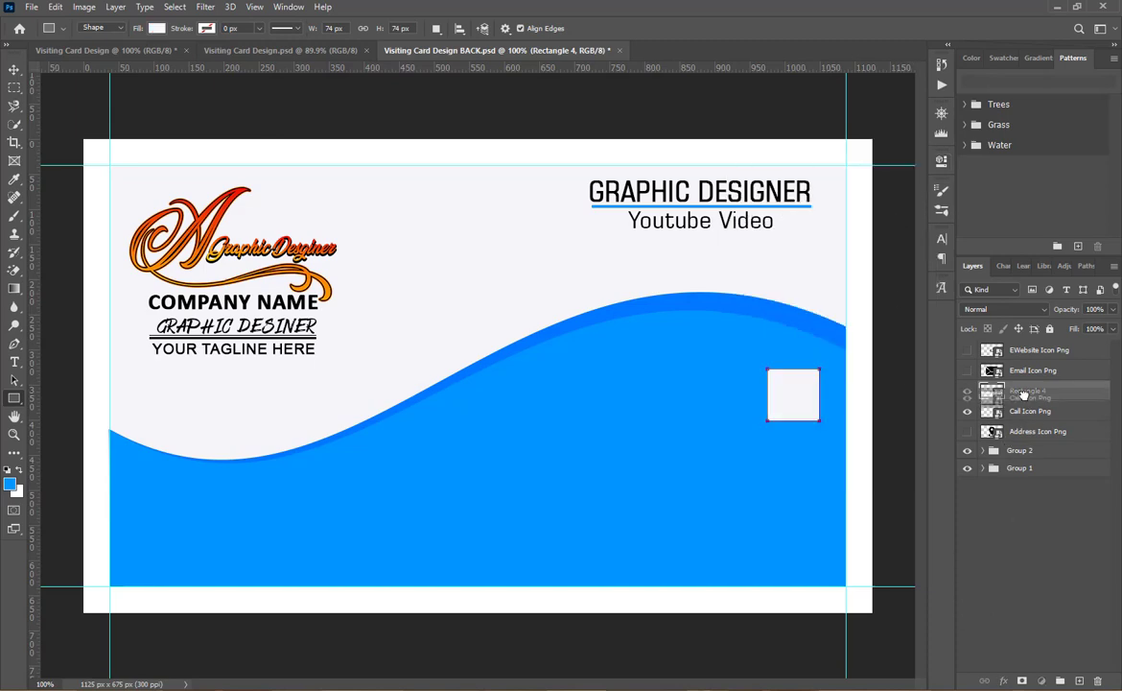
{"action": "left_click", "coordinate": [1023, 530]}
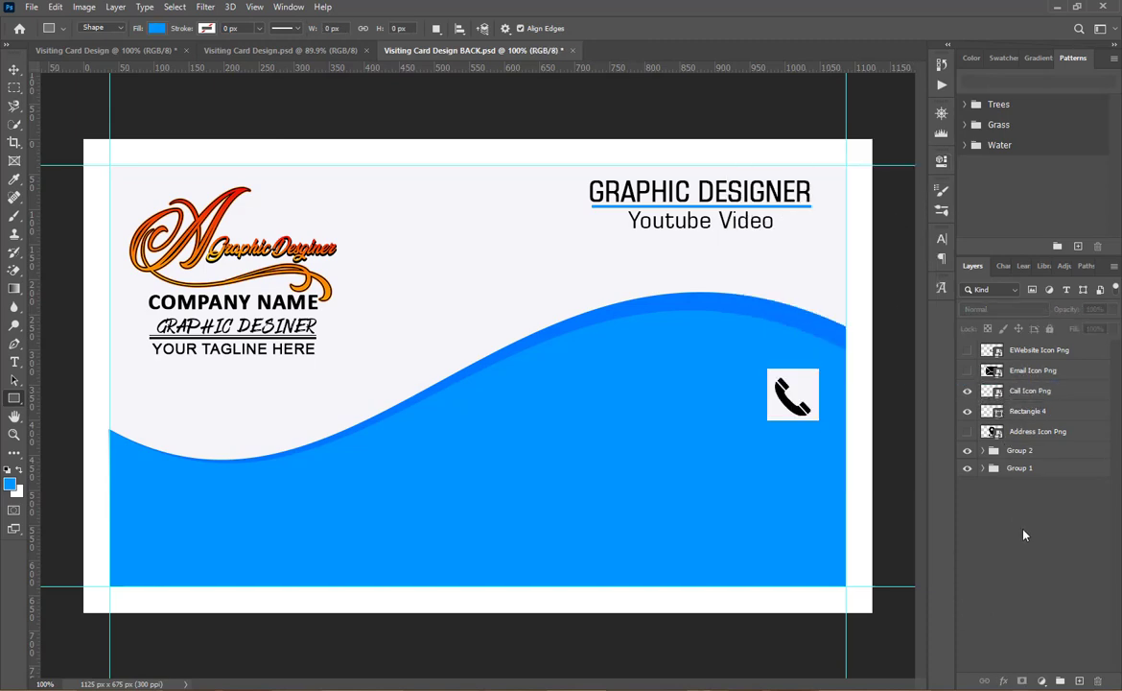
Shrink the white square and the phone icon so the icon fits inside its square.
{"action": "key", "text": "v"}
{"action": "left_click", "coordinate": [776, 413]}
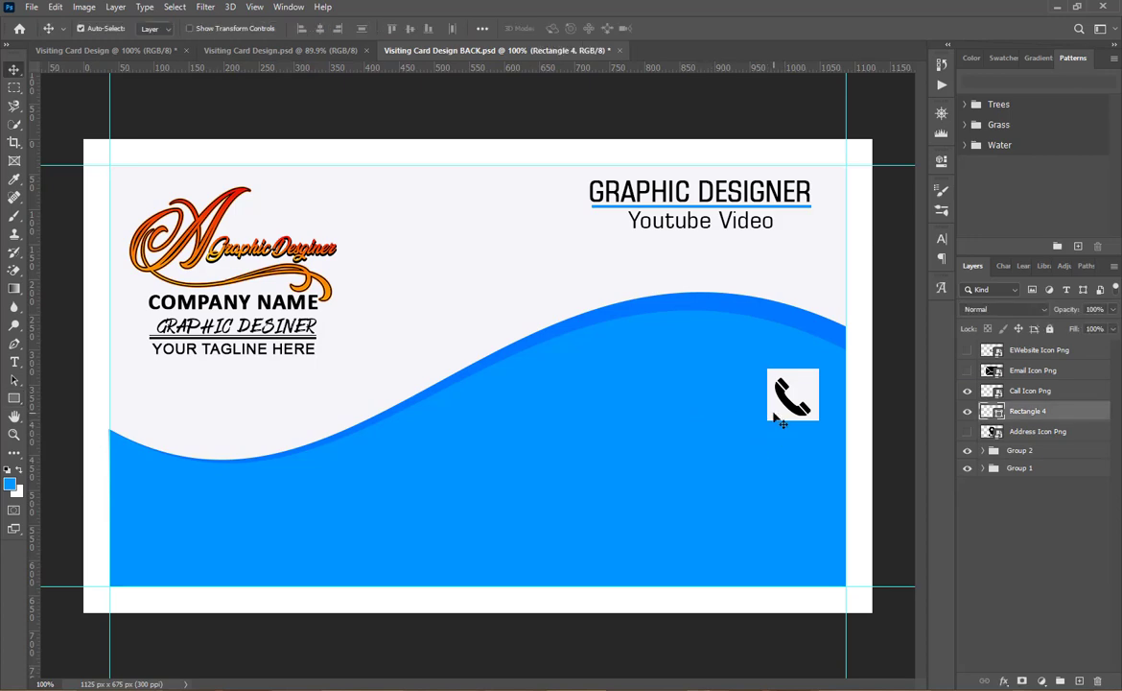
{"action": "key", "text": "ctrl+t"}
{"action": "left_click_drag", "start_coordinate": [819, 373], "coordinate": [817, 375]}
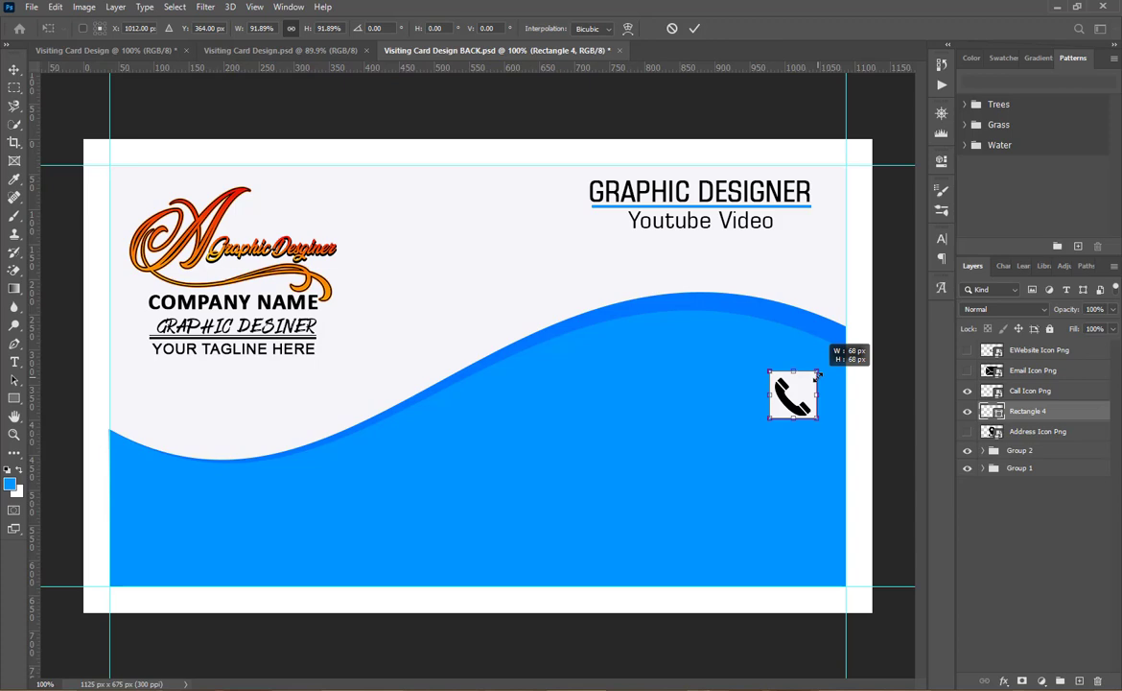
{"action": "left_click_drag", "start_coordinate": [817, 376], "coordinate": [811, 376]}
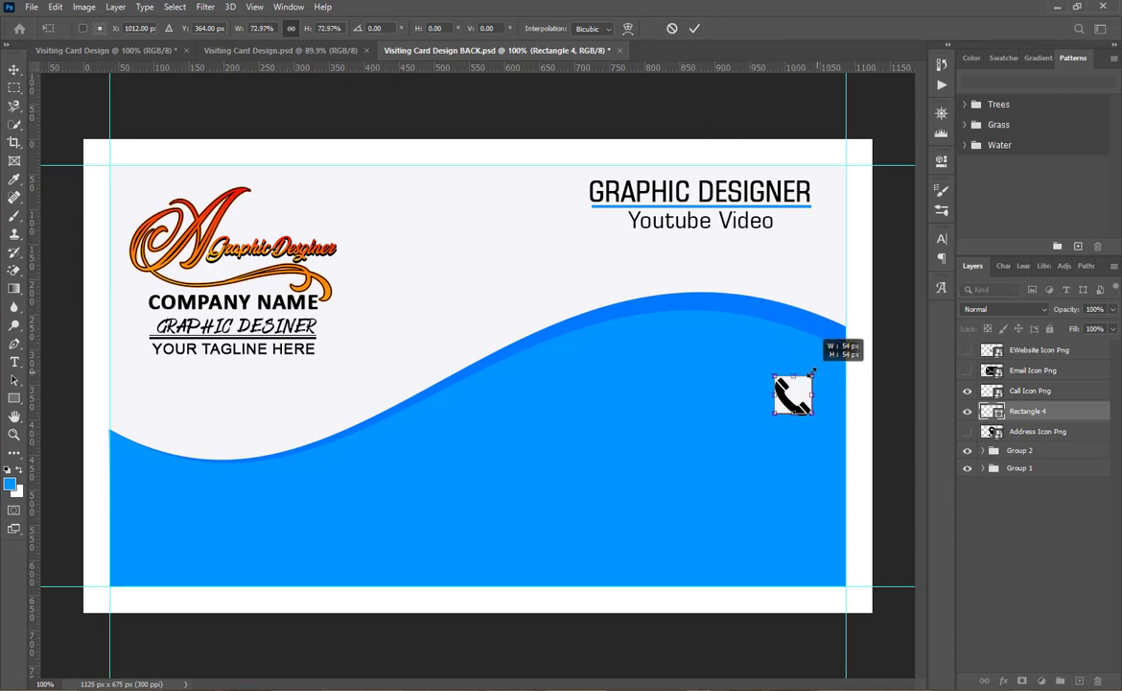
{"action": "left_click", "coordinate": [695, 31]}
{"action": "left_click", "coordinate": [792, 398]}
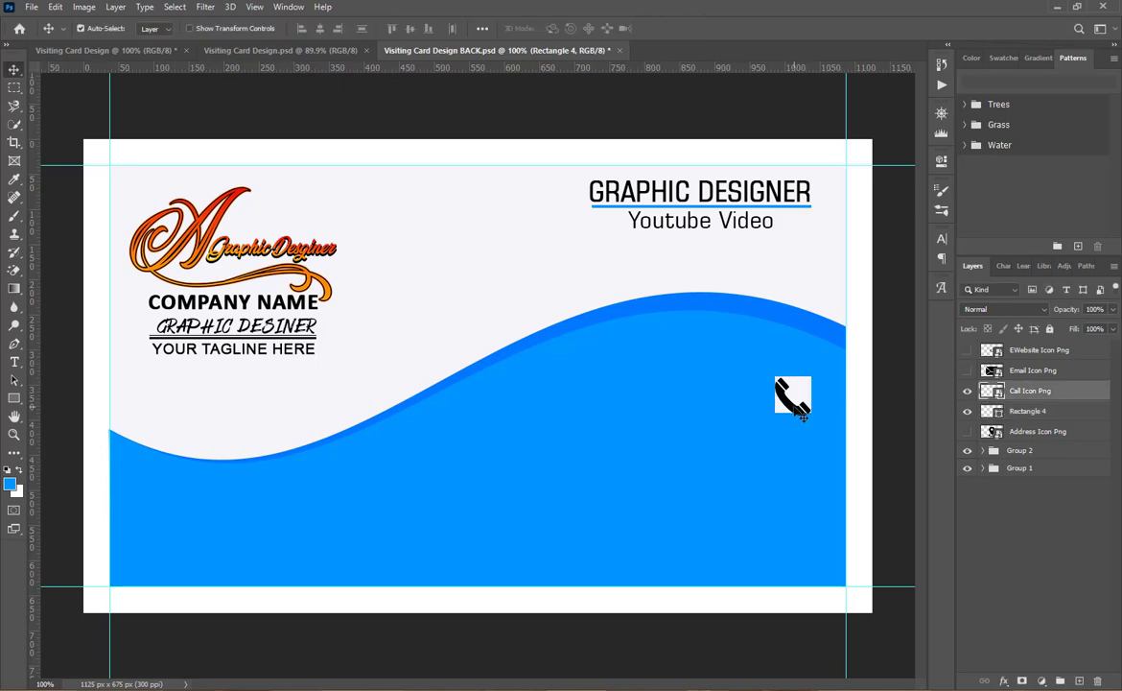
{"action": "key", "text": "ctrl+t"}
{"action": "left_click_drag", "start_coordinate": [814, 373], "coordinate": [810, 377]}
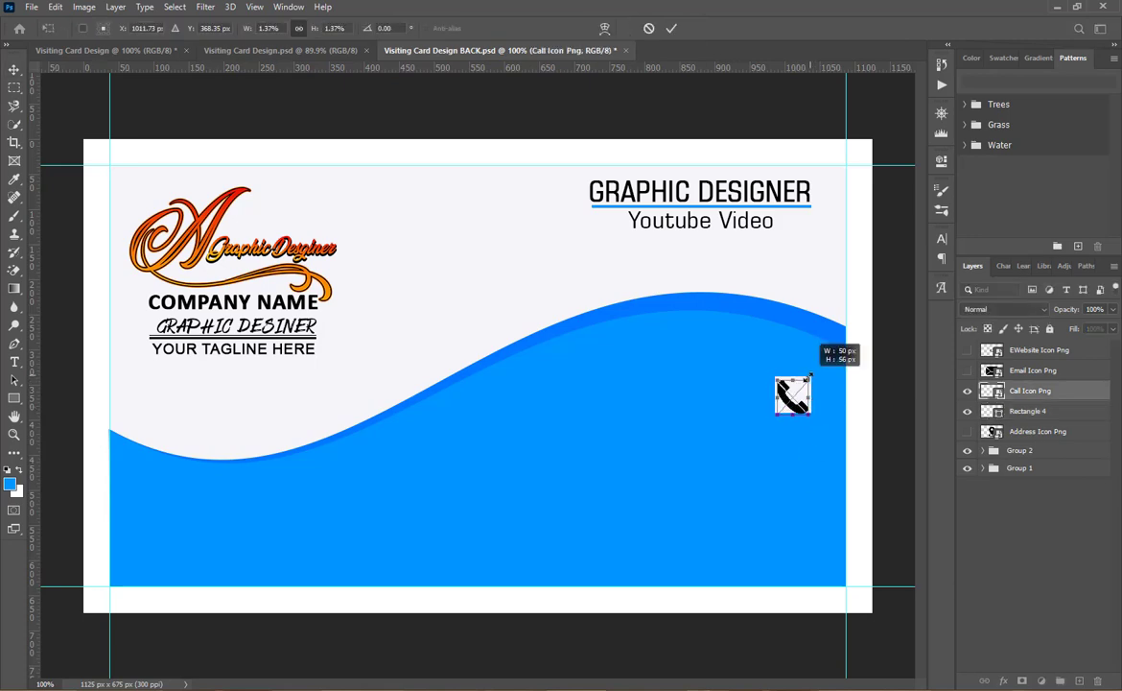
{"action": "left_click", "coordinate": [670, 29]}
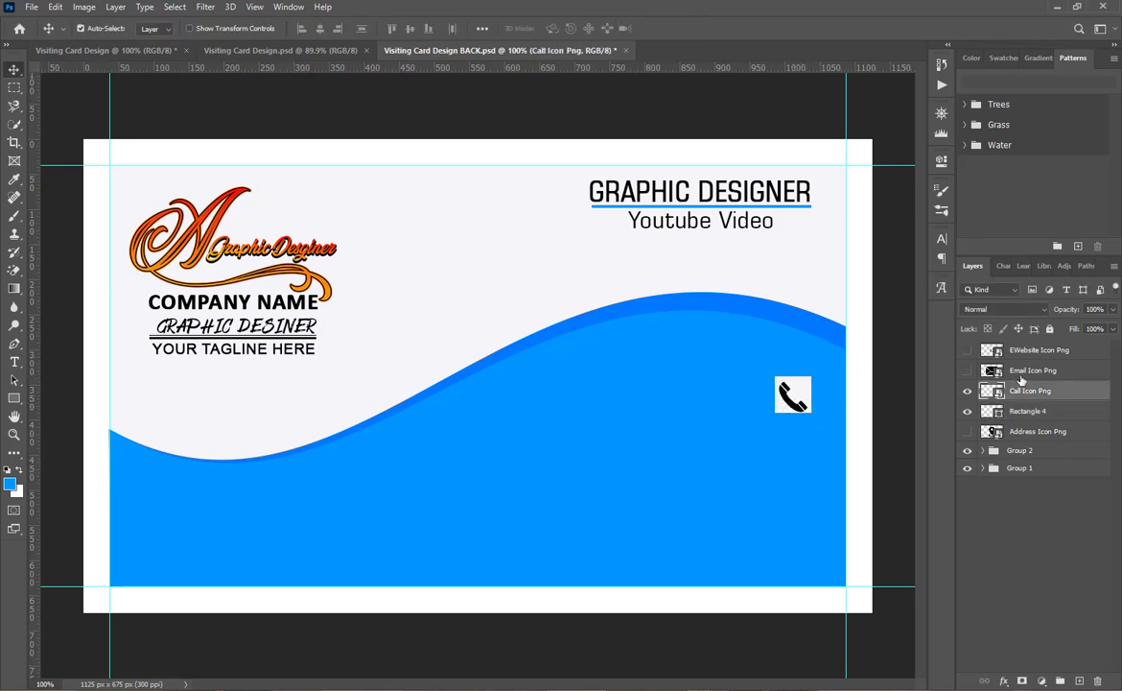
{"action": "left_click", "coordinate": [1039, 411], "text": "shift"}
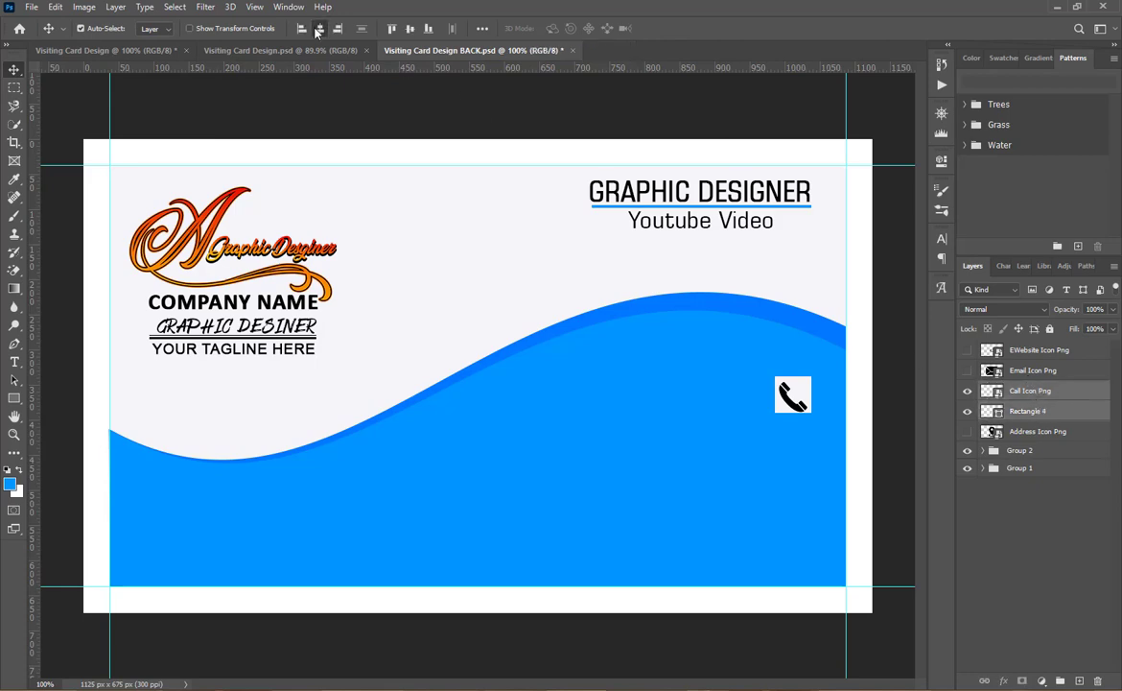
Show the envelope icon and duplicate the white square below the phone square.
{"action": "left_click", "coordinate": [1036, 499]}
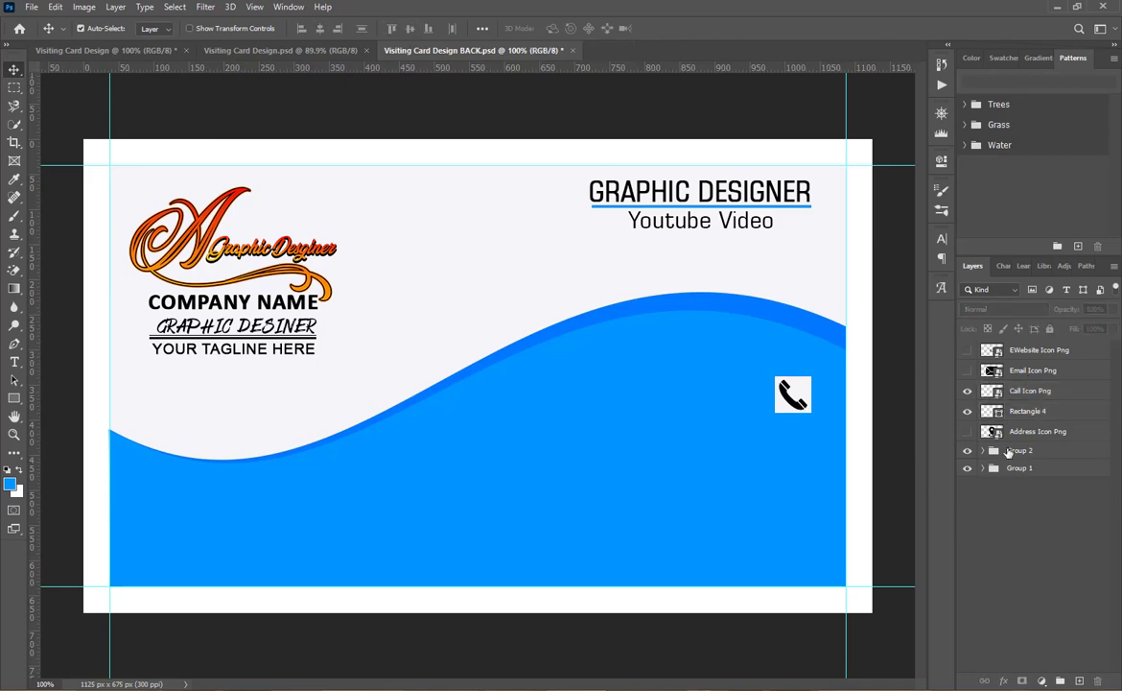
{"action": "left_click", "coordinate": [1016, 414]}
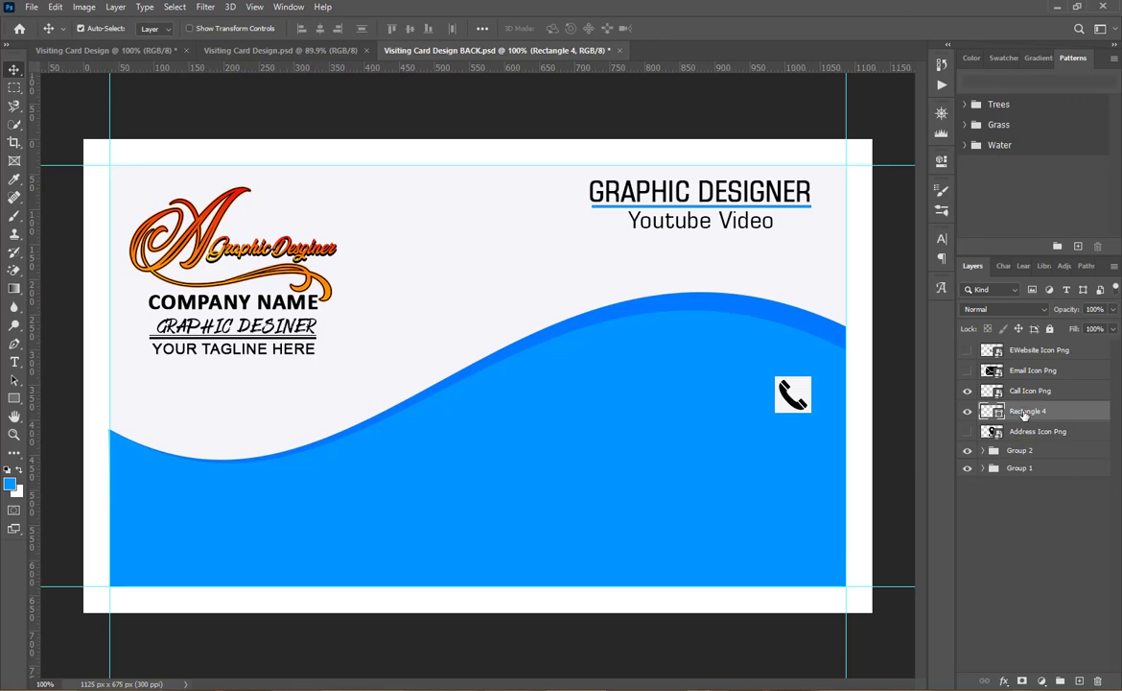
{"action": "left_click", "coordinate": [968, 431]}
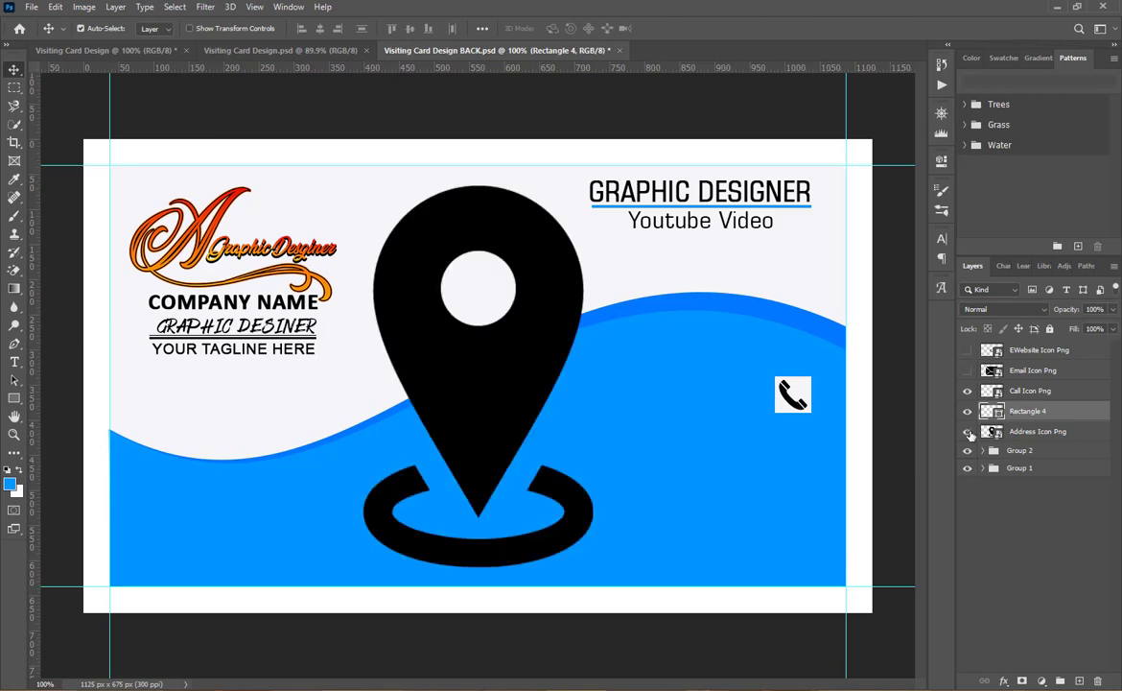
{"action": "left_click", "coordinate": [968, 431]}
{"action": "left_click", "coordinate": [968, 370]}
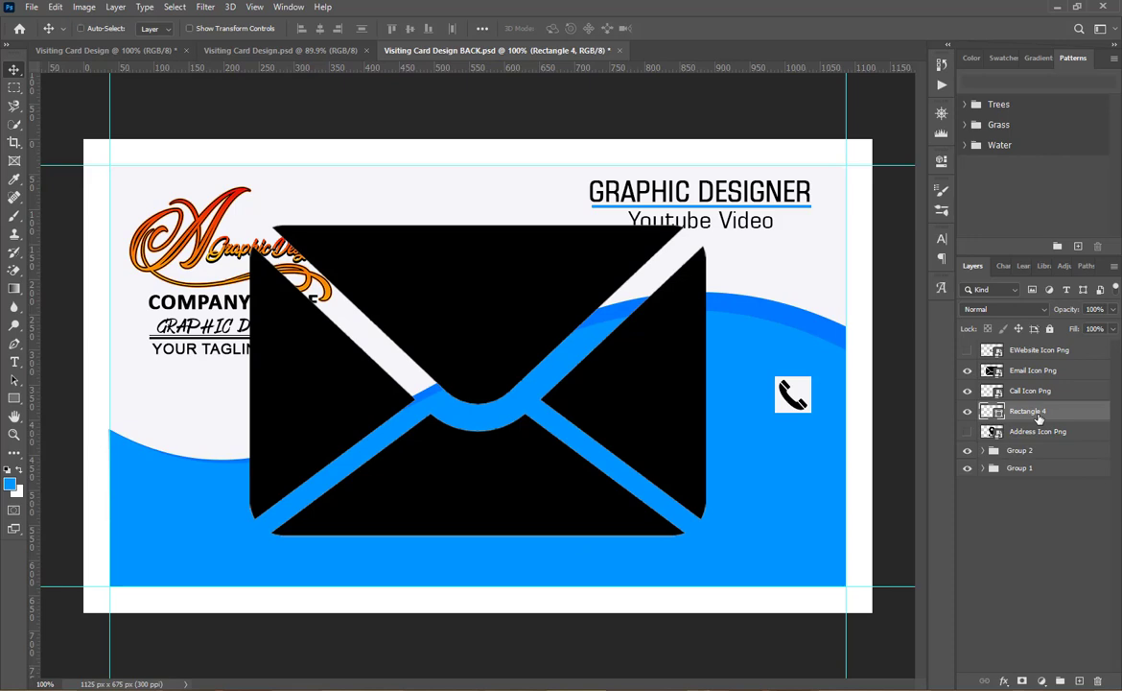
{"action": "key", "text": "ctrl+j"}
{"action": "mouse_move", "coordinate": [783, 401]}
{"action": "left_mouse_down"}
{"action": "mouse_move", "coordinate": [784, 455]}
{"action": "mouse_move", "coordinate": [793, 447]}
{"action": "left_mouse_up"}
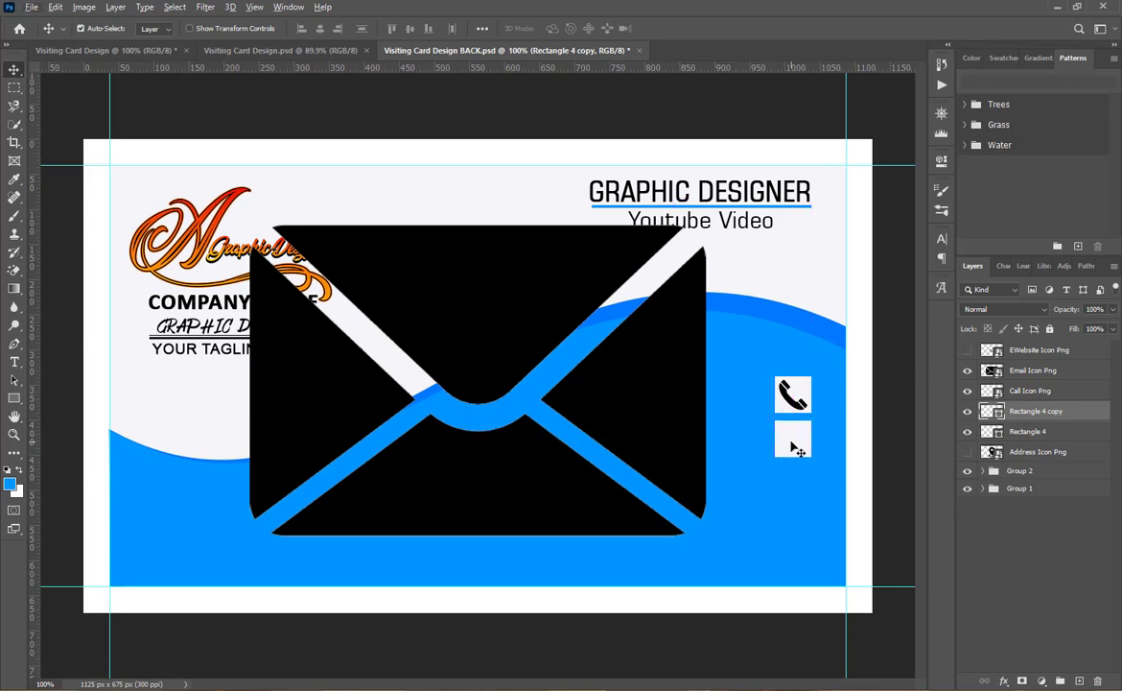
Shrink the envelope icon and move it into the new white square.
{"action": "left_click", "coordinate": [636, 395]}
{"action": "key", "text": "ctrl+t"}
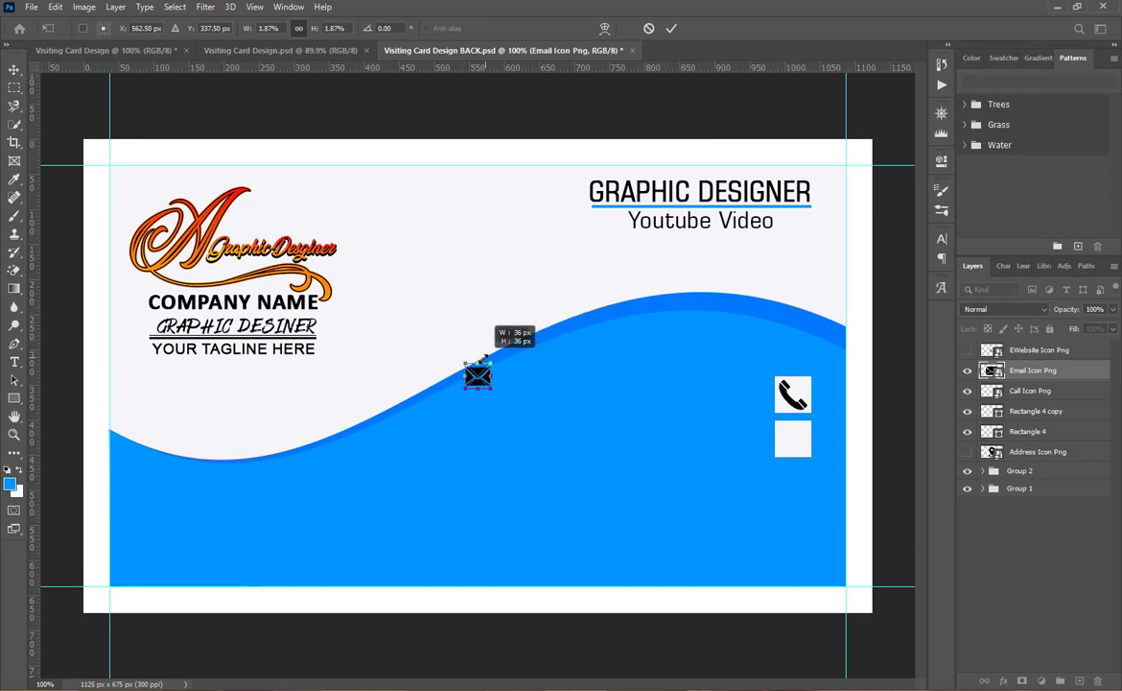
{"action": "mouse_move", "coordinate": [711, 142]}
{"action": "left_mouse_down"}
{"action": "mouse_move", "coordinate": [476, 372]}
{"action": "mouse_move", "coordinate": [854, 448]}
{"action": "mouse_move", "coordinate": [826, 452]}
{"action": "left_mouse_up"}
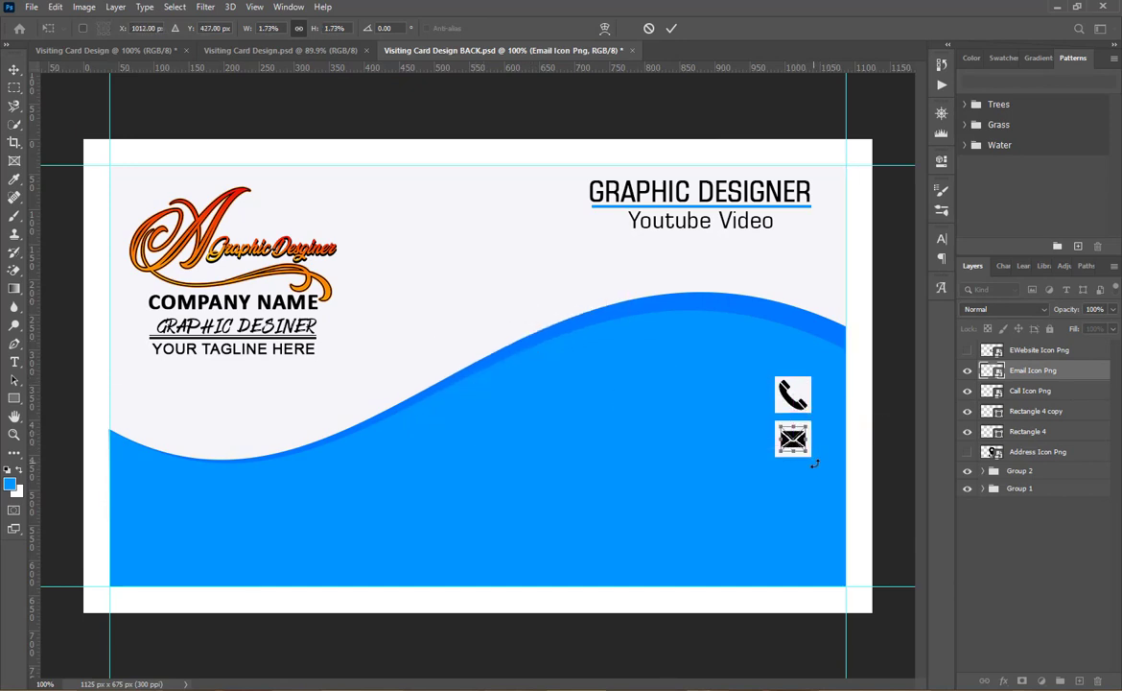
Commit the envelope transform and reorder layers so the envelope sits above its square.
{"action": "scroll", "coordinate": [868, 451], "scroll_direction": "up", "scroll_amount": 3}
{"action": "scroll", "coordinate": [876, 444], "scroll_direction": "up", "scroll_amount": 2}
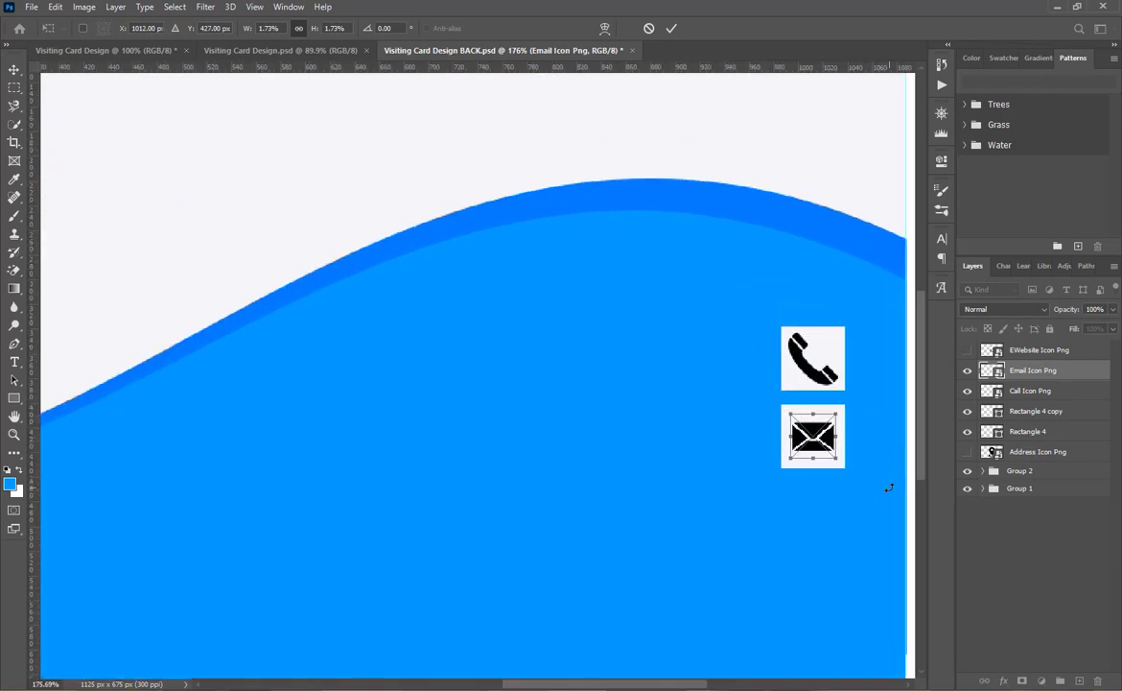
{"action": "left_click", "coordinate": [672, 28]}
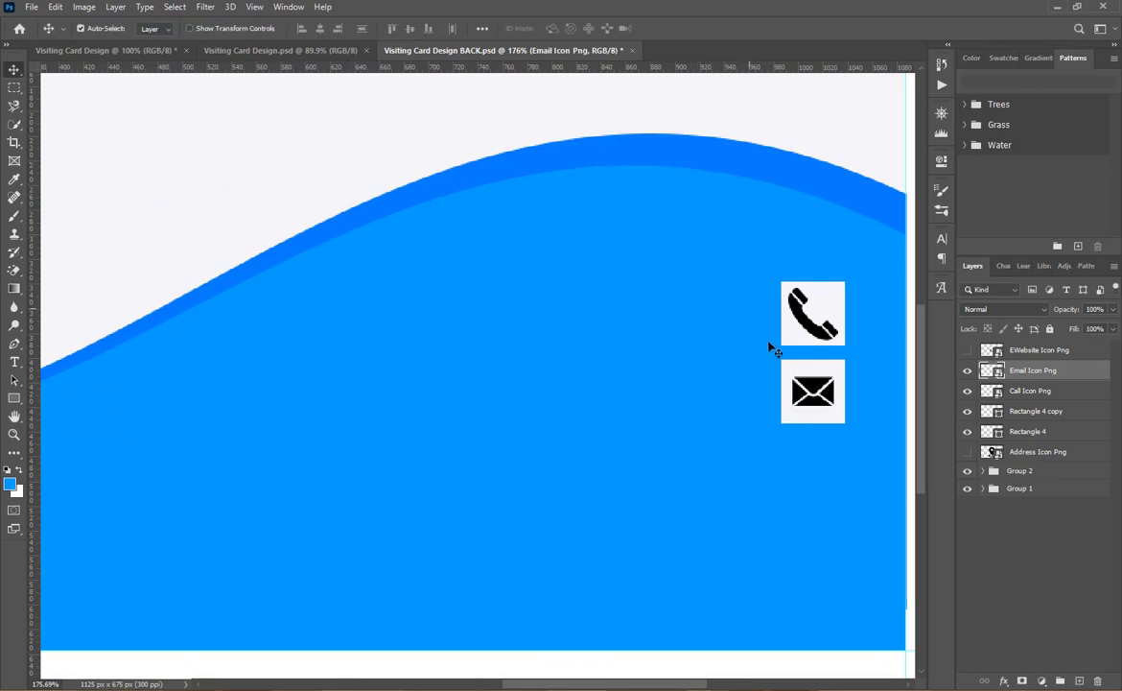
{"action": "left_click", "coordinate": [822, 412]}
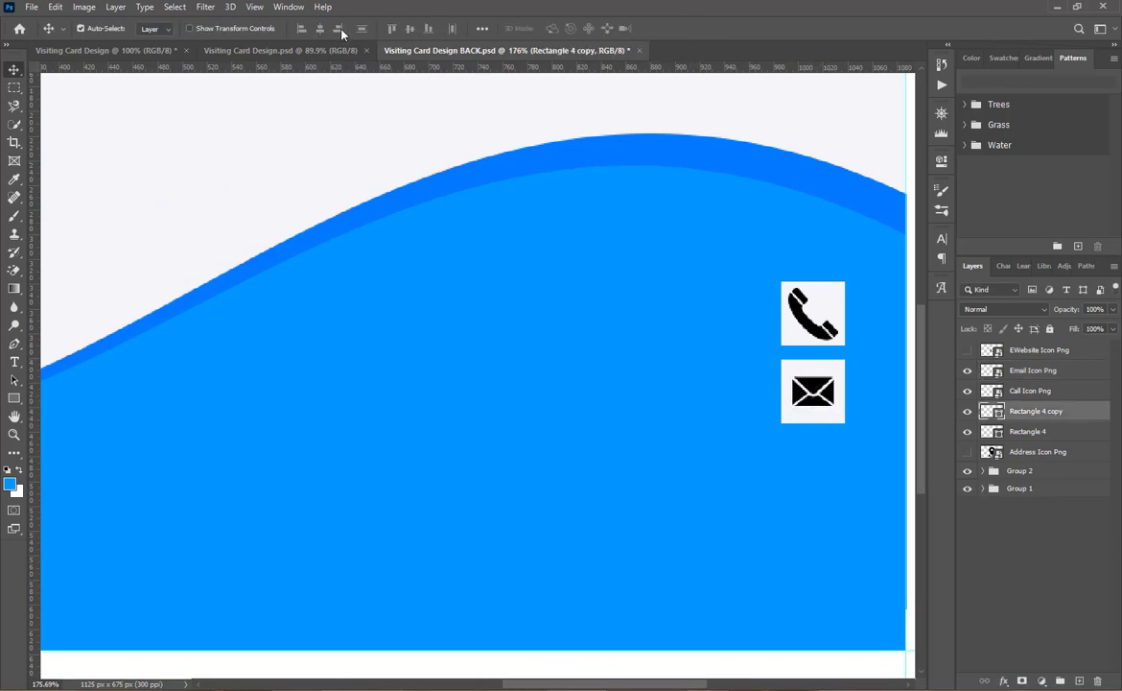
{"action": "left_click", "coordinate": [1055, 556]}
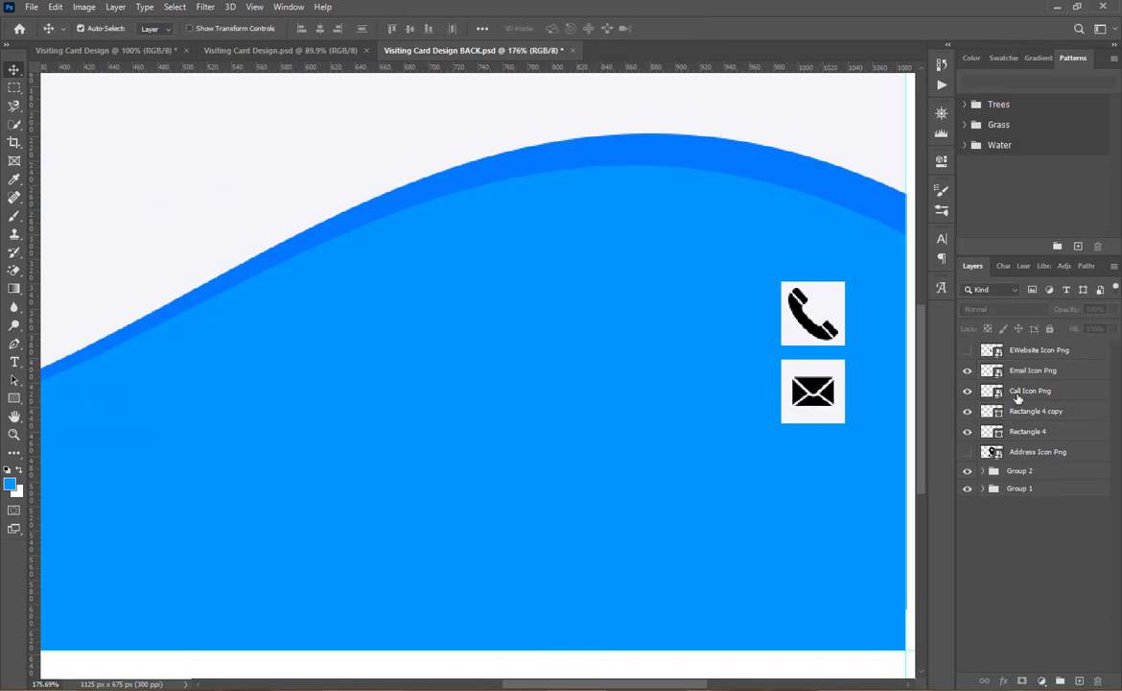
{"action": "left_click", "coordinate": [1023, 412]}
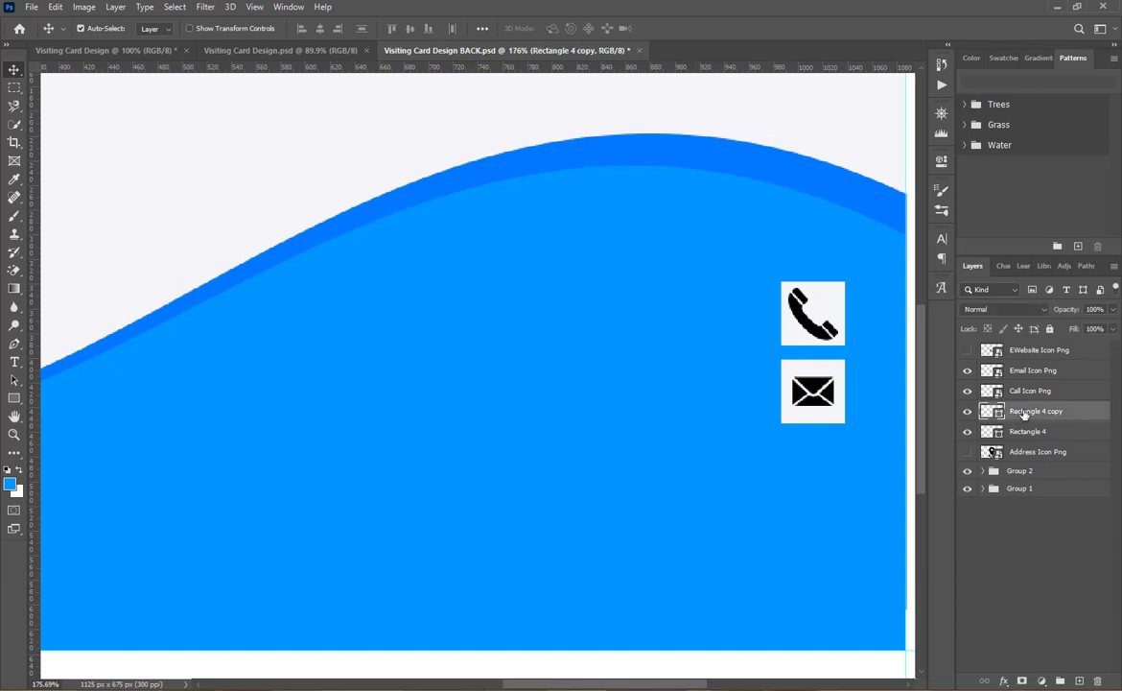
{"action": "left_click_drag", "start_coordinate": [1028, 414], "coordinate": [1024, 362]}
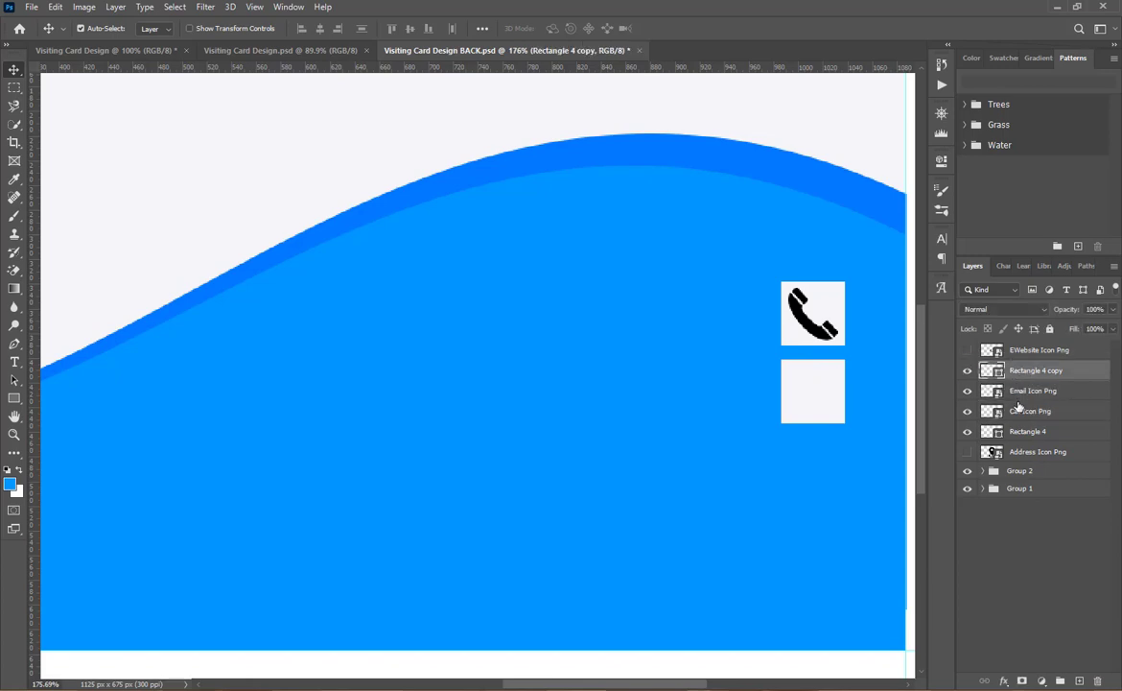
{"action": "left_click", "coordinate": [1018, 393]}
{"action": "left_click_drag", "start_coordinate": [1019, 379], "coordinate": [1021, 363]}
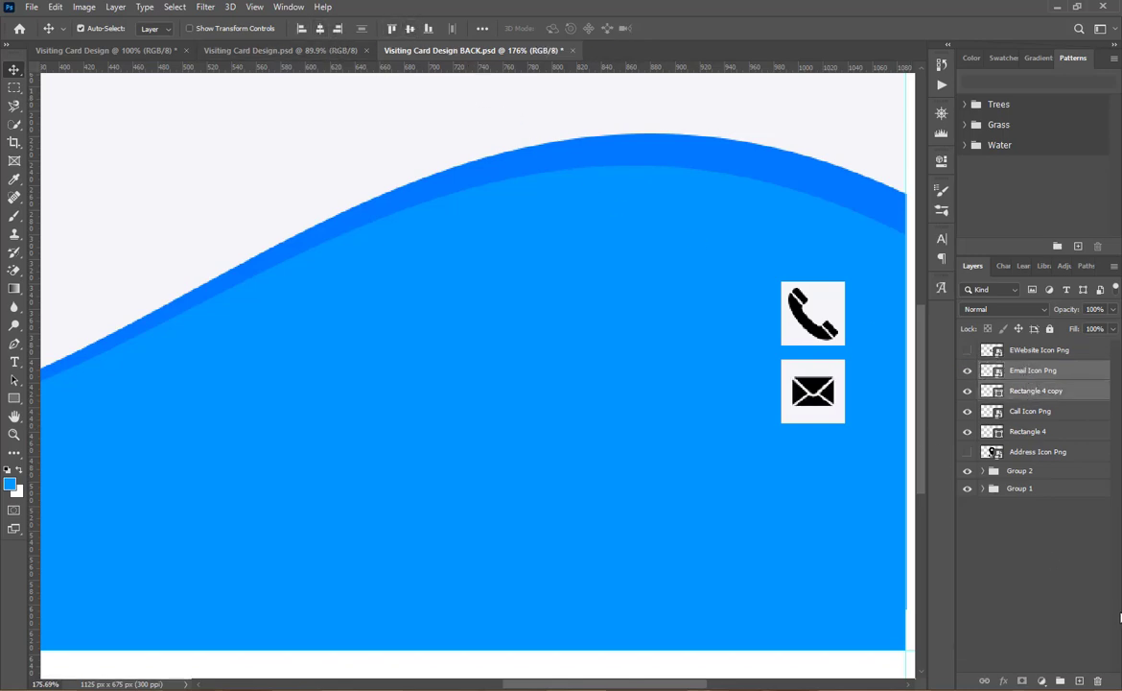
Show the globe icon and duplicate two more white squares below the envelope's square.
{"action": "left_click", "coordinate": [967, 350]}
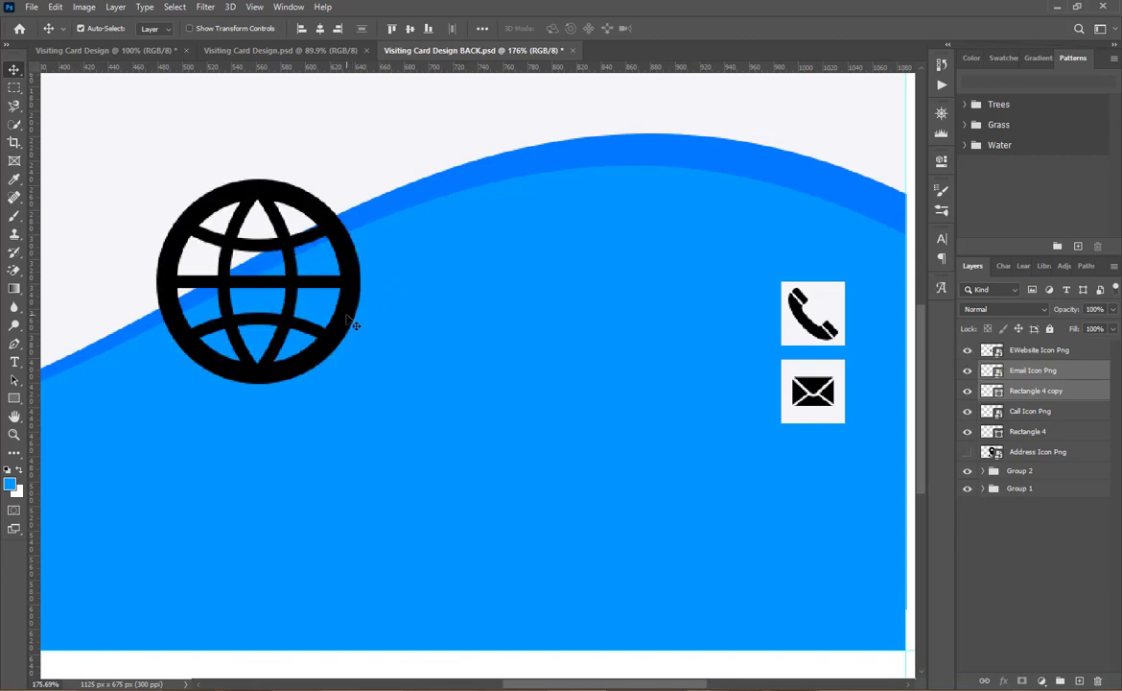
{"action": "left_click_drag", "start_coordinate": [351, 322], "coordinate": [709, 526]}
{"action": "left_click", "coordinate": [820, 419]}
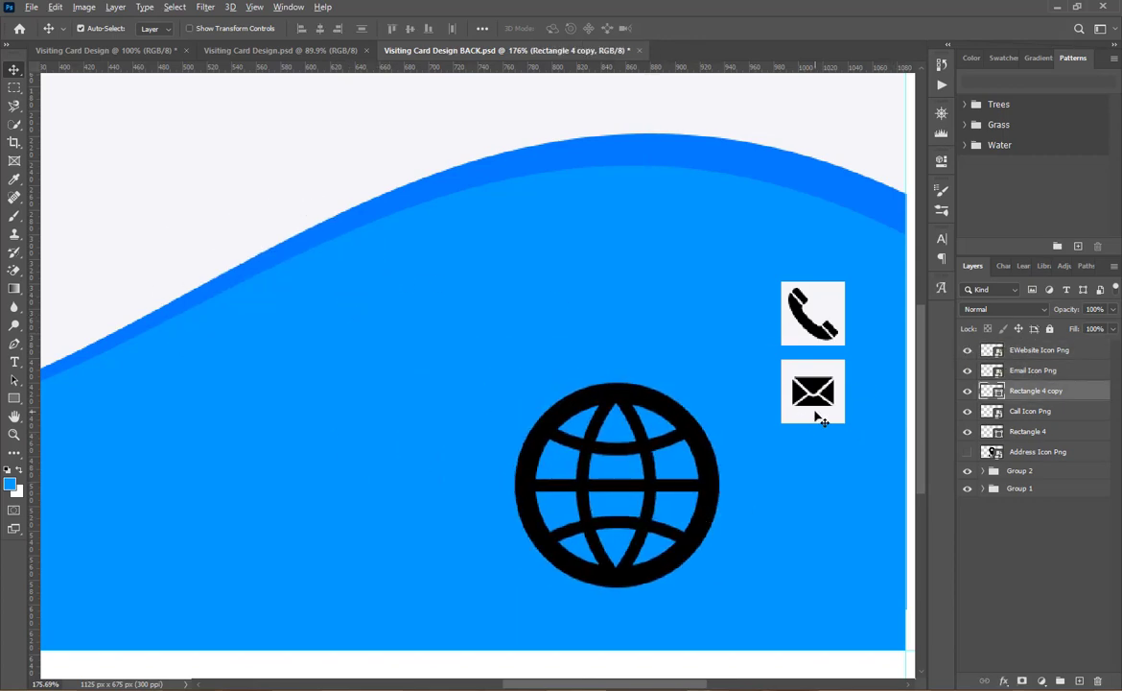
{"action": "mouse_move", "coordinate": [822, 419]}
{"action": "left_mouse_down"}
{"action": "mouse_move", "coordinate": [807, 516]}
{"action": "mouse_move", "coordinate": [809, 479]}
{"action": "left_mouse_up"}
{"action": "left_click_drag", "start_coordinate": [808, 480], "coordinate": [809, 553], "text": "alt"}
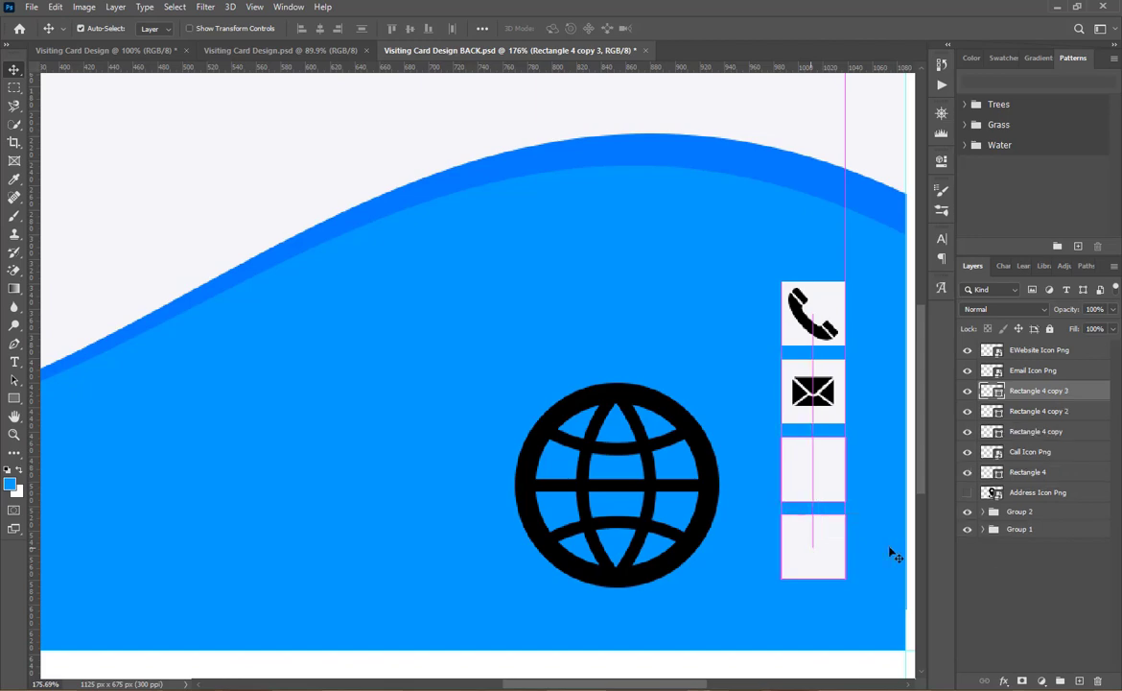
Shrink the globe icon into the third white square.
{"action": "left_click", "coordinate": [1011, 587]}
{"action": "left_click", "coordinate": [828, 546]}
{"action": "left_click", "coordinate": [824, 470], "text": "shift"}
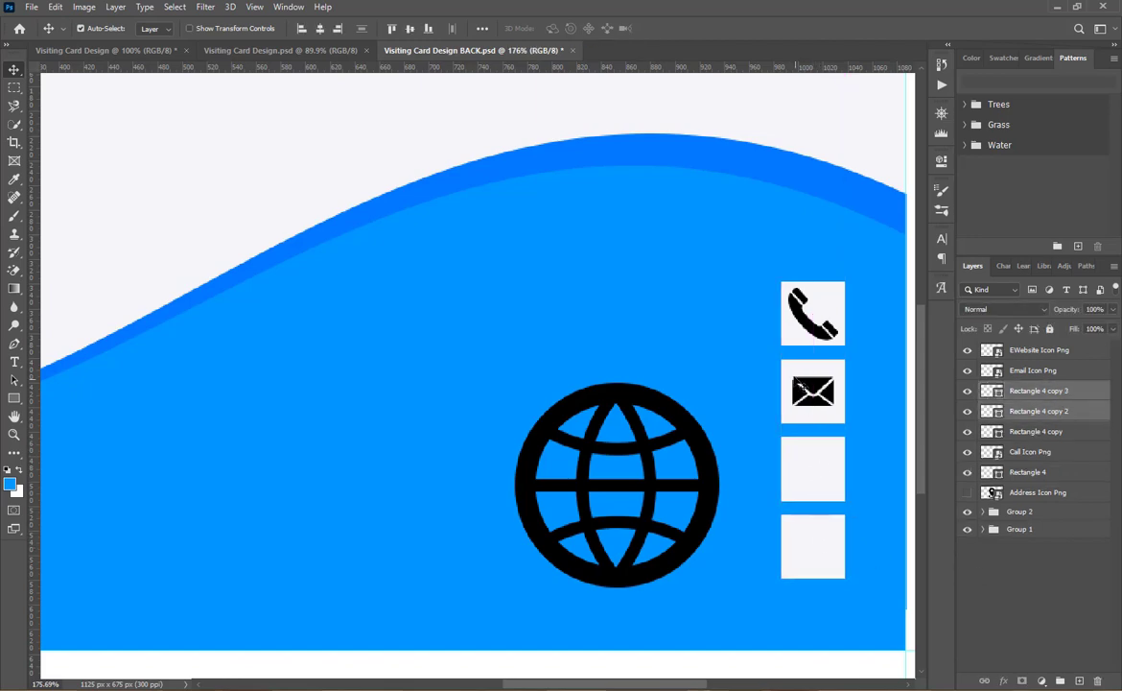
{"action": "left_click", "coordinate": [792, 389], "text": "shift"}
{"action": "left_click", "coordinate": [790, 317], "text": "shift"}
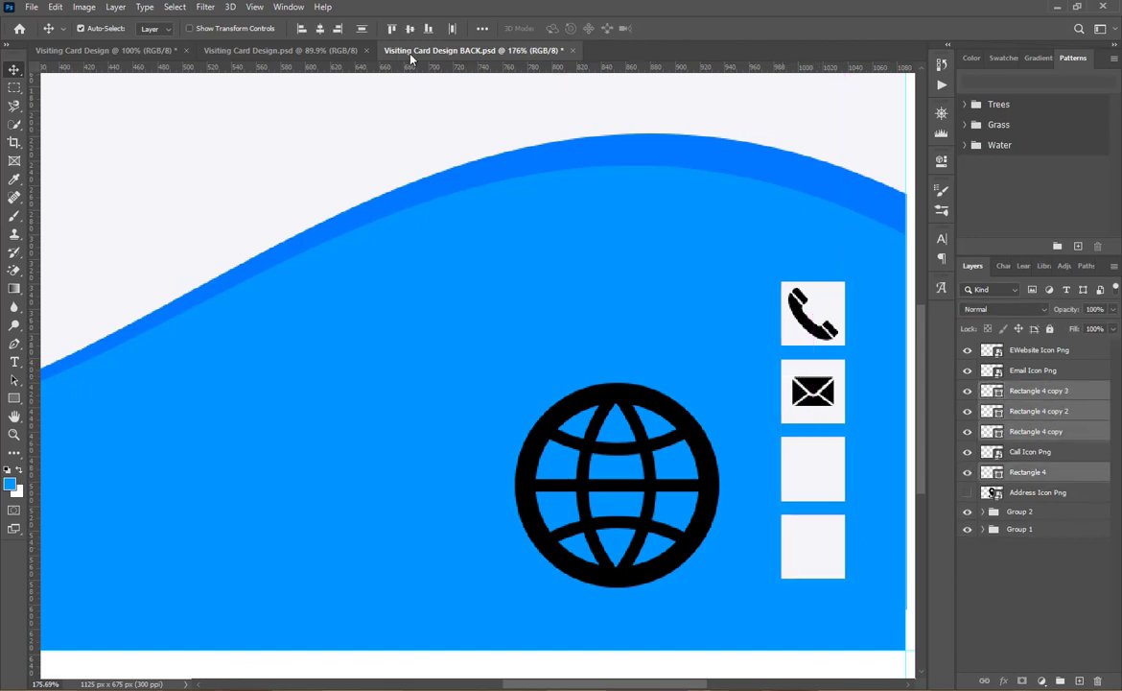
{"action": "left_click", "coordinate": [1046, 621]}
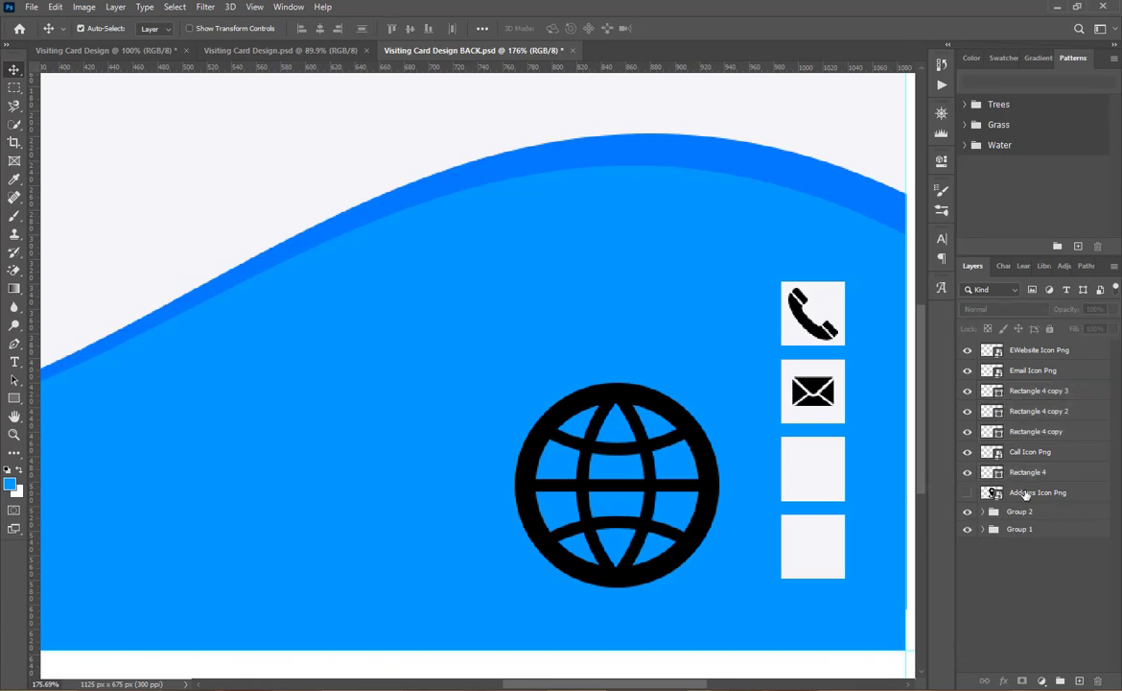
{"action": "left_click", "coordinate": [967, 492]}
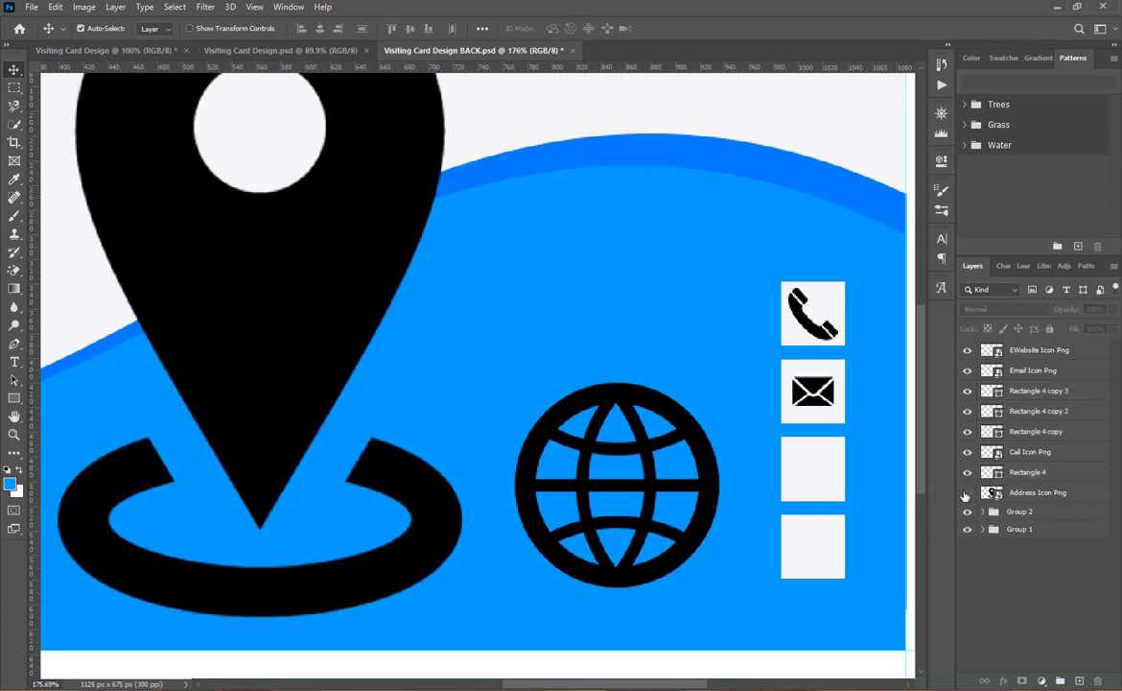
{"action": "left_click", "coordinate": [966, 492]}
{"action": "left_click", "coordinate": [708, 477]}
{"action": "key", "text": "ctrl+t"}
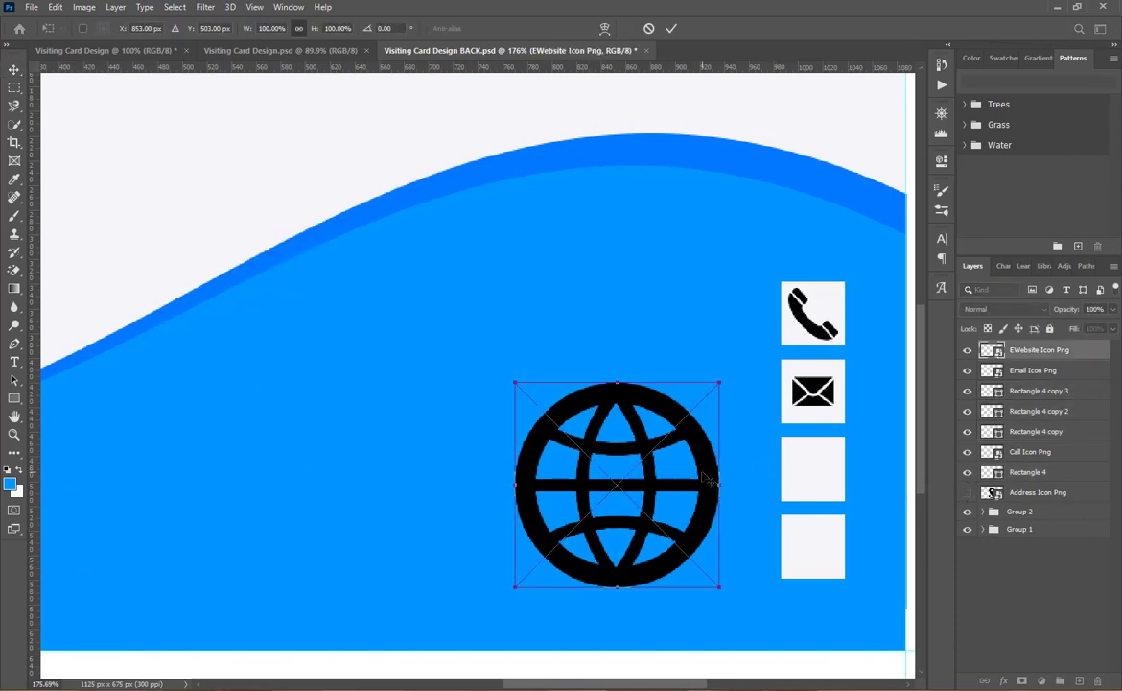
{"action": "mouse_move", "coordinate": [722, 385]}
{"action": "left_mouse_down"}
{"action": "mouse_move", "coordinate": [633, 457]}
{"action": "mouse_move", "coordinate": [824, 459]}
{"action": "left_mouse_up"}
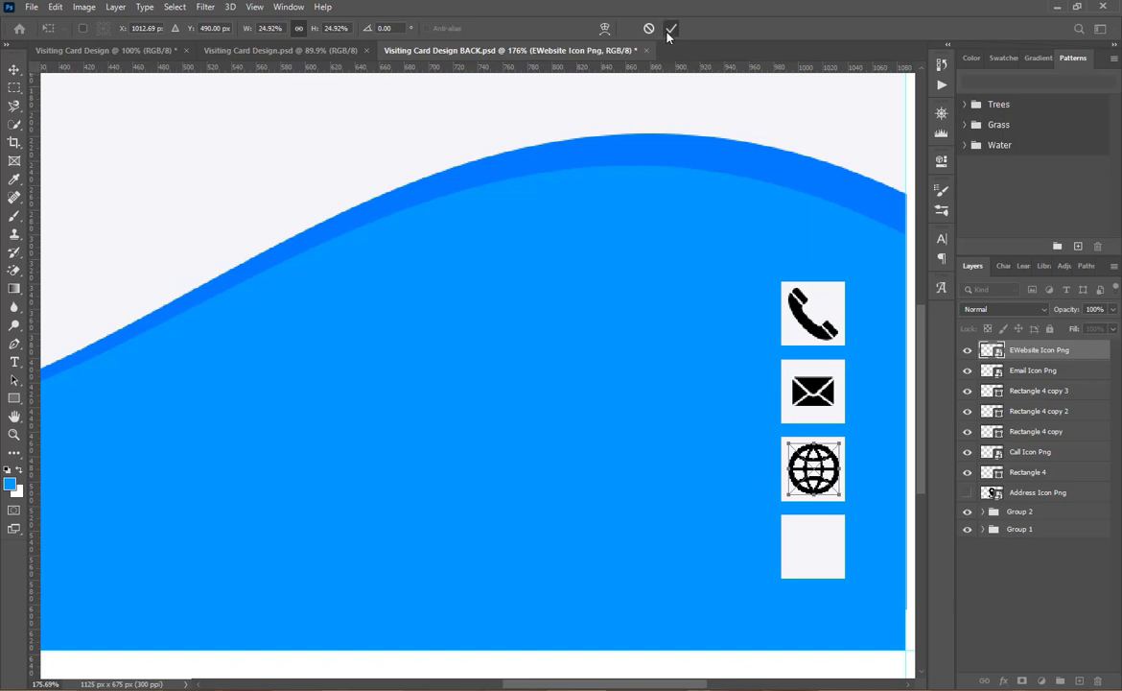
{"action": "left_click", "coordinate": [671, 27]}
Show the location pin, move it to the top of the stack, and fit it into the fourth square.
{"action": "left_click", "coordinate": [967, 493]}
{"action": "left_click", "coordinate": [335, 257]}
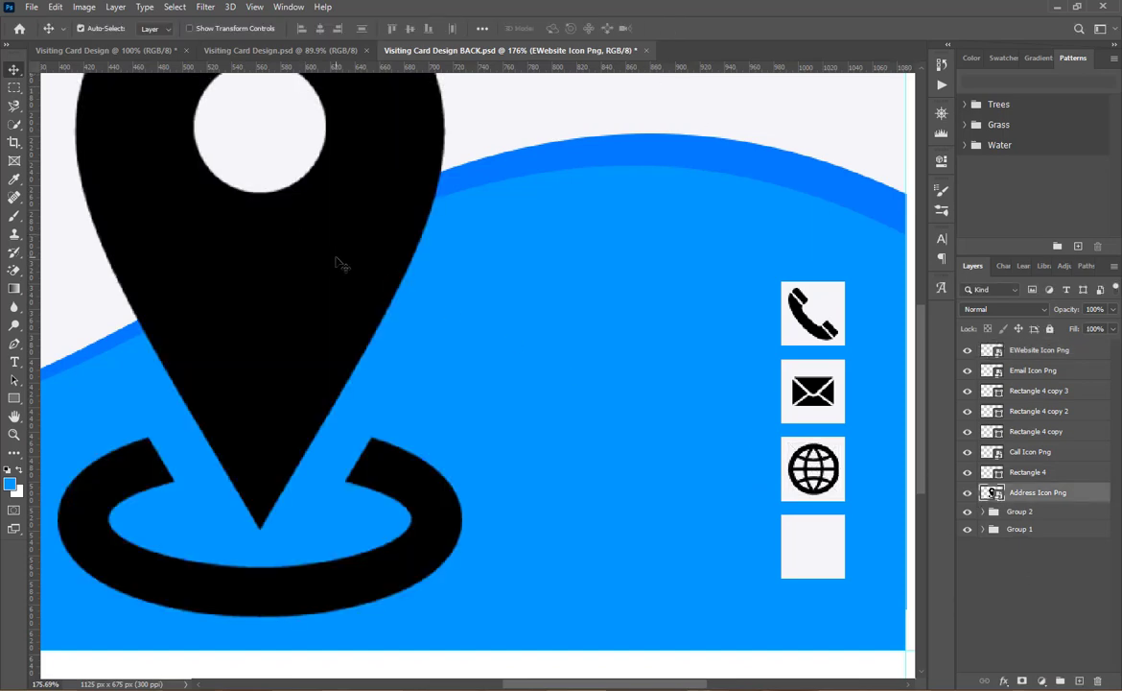
{"action": "key", "text": "ctrl+t"}
{"action": "mouse_move", "coordinate": [464, 224]}
{"action": "left_mouse_down"}
{"action": "mouse_move", "coordinate": [807, 587]}
{"action": "mouse_move", "coordinate": [404, 181]}
{"action": "mouse_move", "coordinate": [812, 554]}
{"action": "left_mouse_up"}
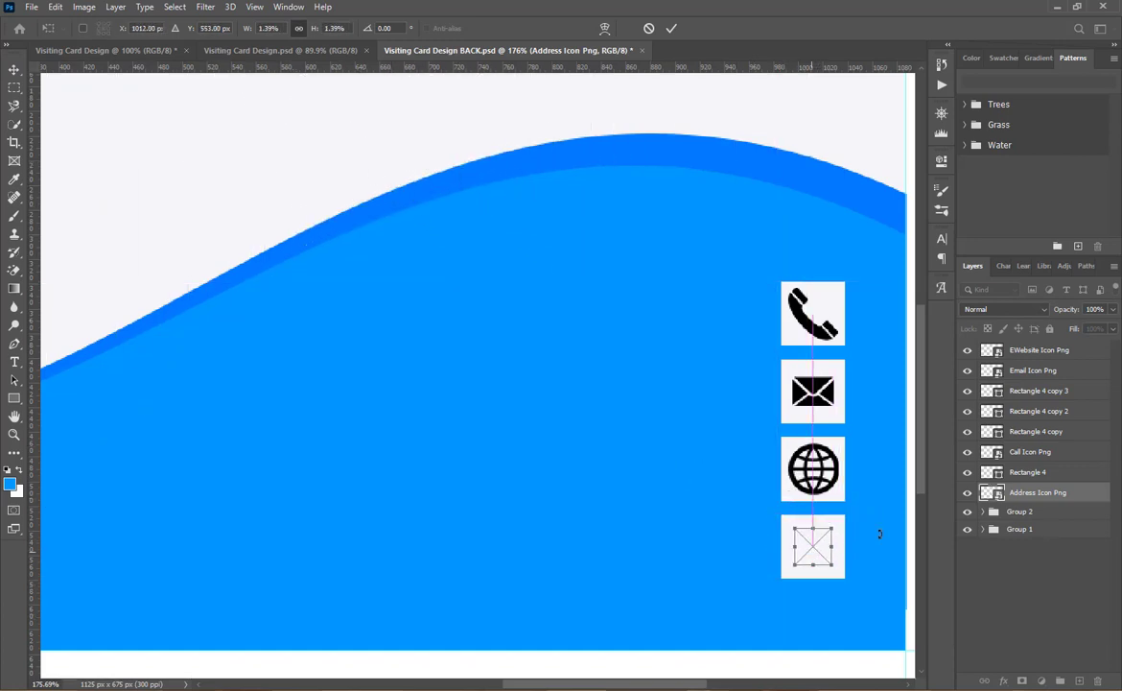
{"action": "key", "text": "Return"}
{"action": "left_click_drag", "start_coordinate": [1036, 492], "coordinate": [1013, 339]}
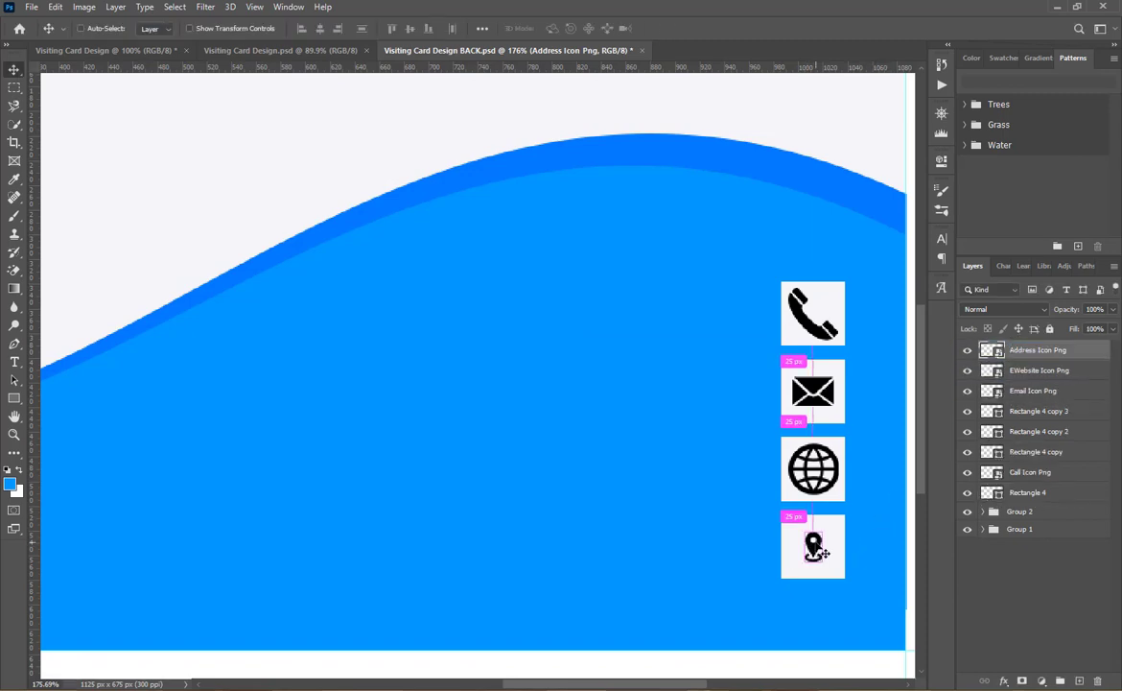
{"action": "key", "text": "ctrl+t"}
{"action": "left_click_drag", "start_coordinate": [831, 533], "coordinate": [844, 515]}
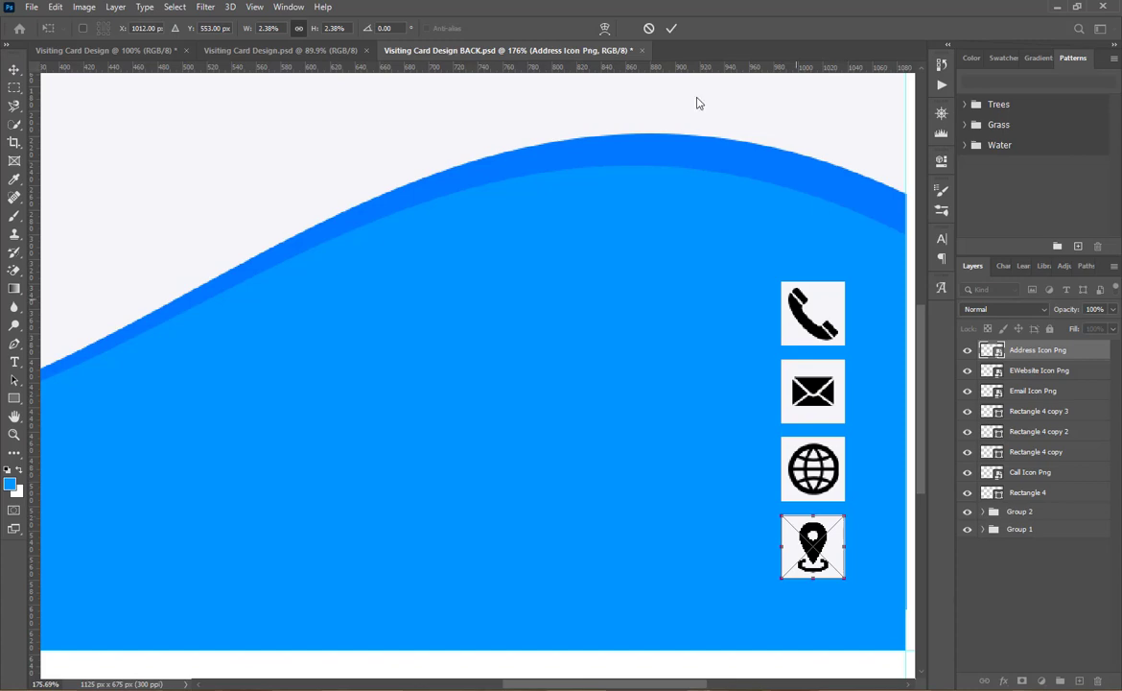
{"action": "left_click", "coordinate": [670, 28]}
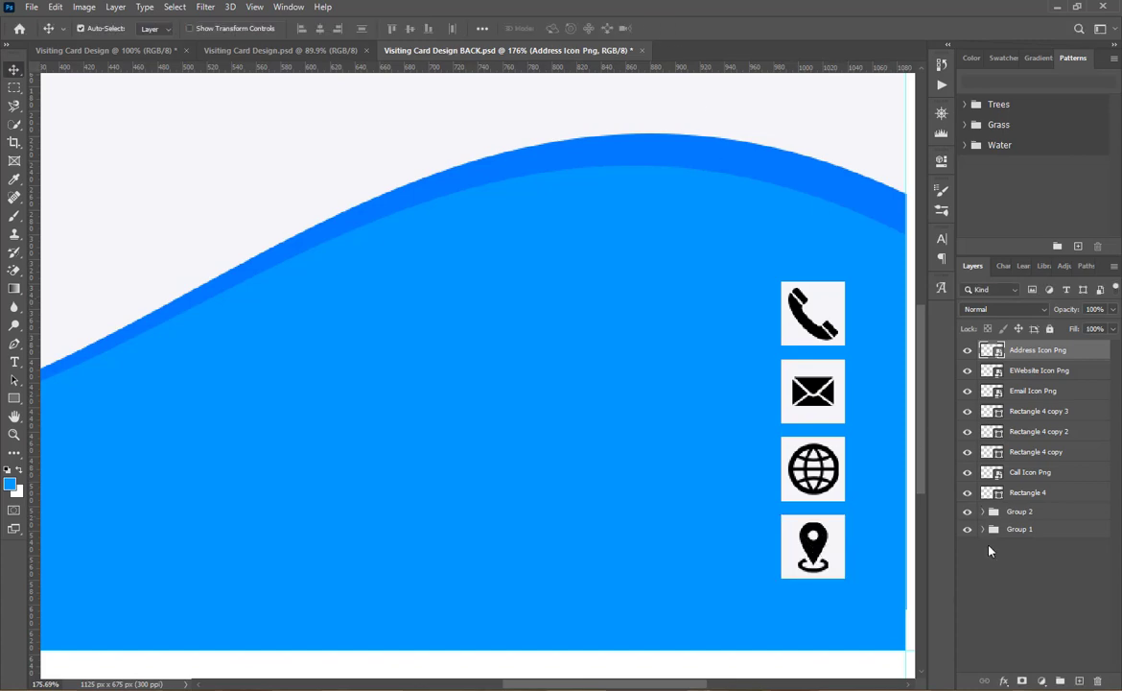
{"action": "left_click", "coordinate": [972, 498]}
{"action": "left_click", "coordinate": [972, 498]}
Reorder the layers so each white square sits directly beneath its icon.
{"action": "left_click", "coordinate": [967, 472]}
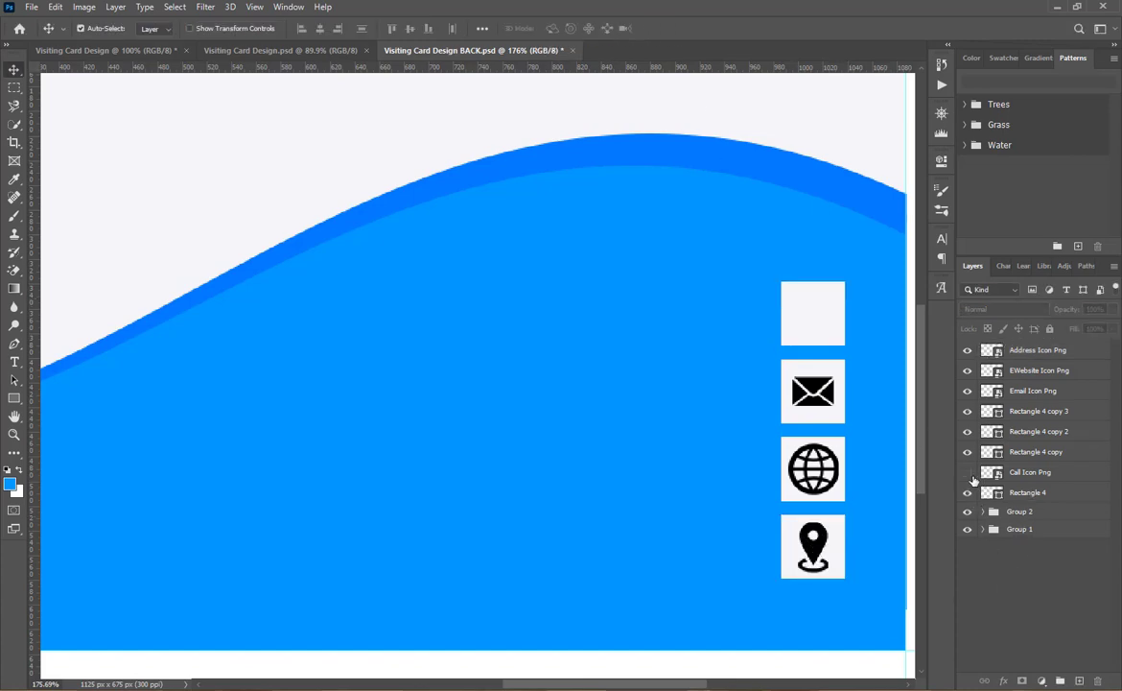
{"action": "left_click", "coordinate": [967, 472]}
{"action": "left_click", "coordinate": [967, 450]}
{"action": "left_click", "coordinate": [967, 451]}
{"action": "left_click", "coordinate": [967, 439]}
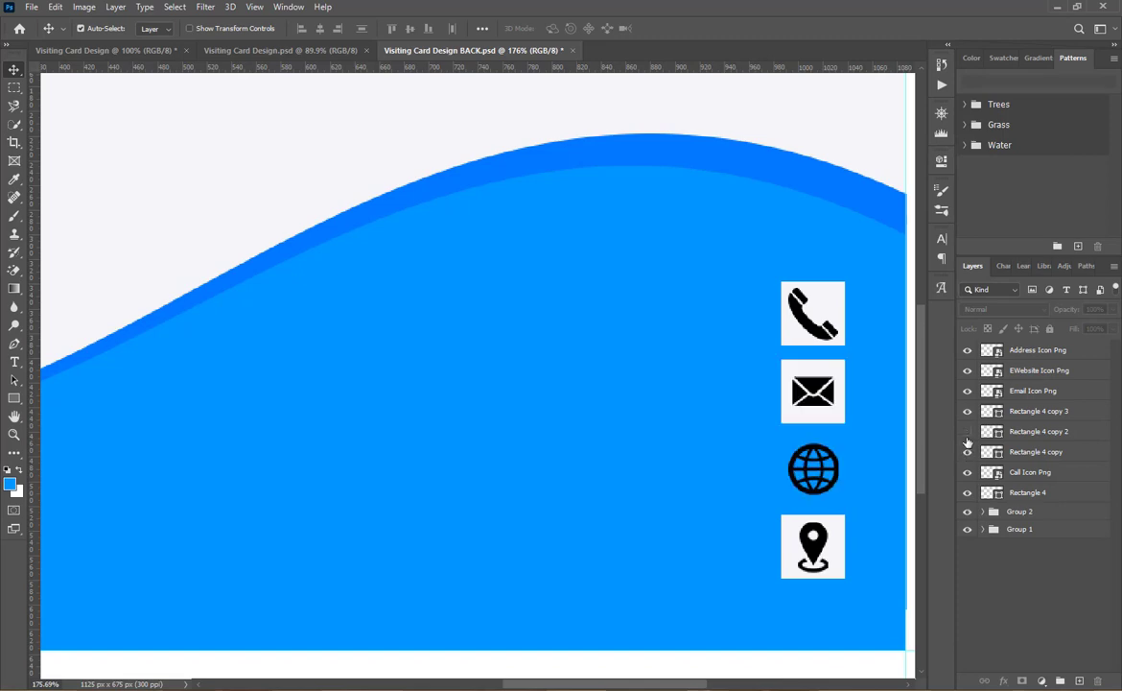
{"action": "left_click", "coordinate": [966, 440]}
{"action": "left_click_drag", "start_coordinate": [1026, 442], "coordinate": [1027, 363]}
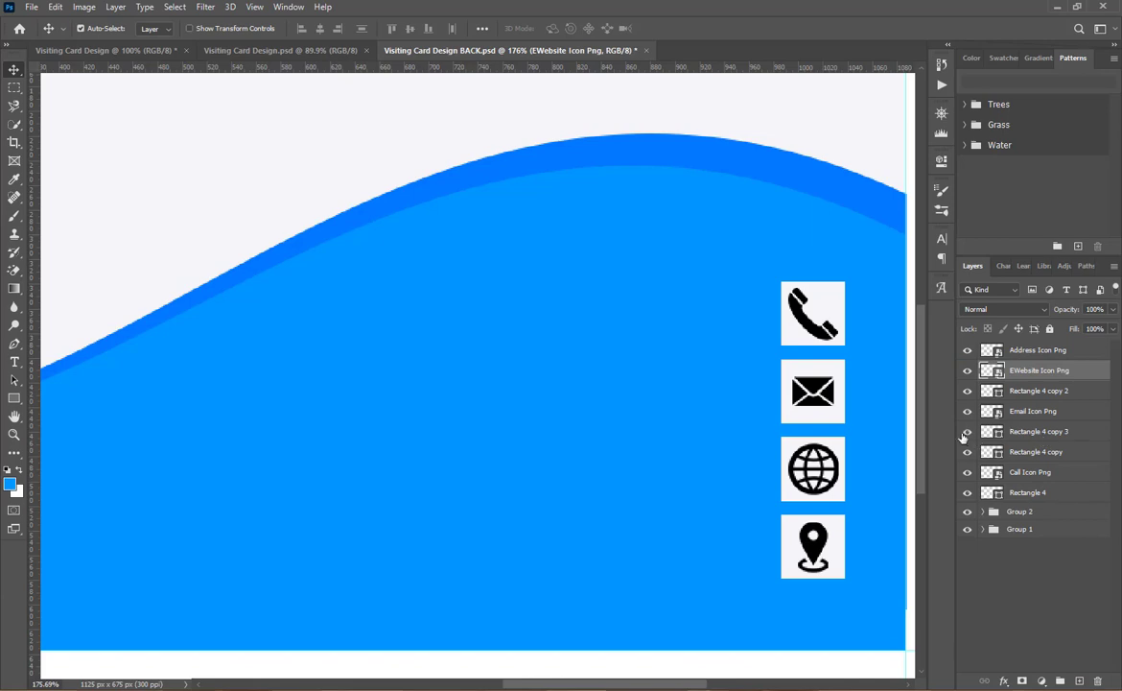
{"action": "left_click", "coordinate": [967, 431]}
{"action": "left_click", "coordinate": [967, 432]}
{"action": "mouse_move", "coordinate": [1032, 350]}
{"action": "left_mouse_down"}
{"action": "mouse_move", "coordinate": [1021, 346]}
{"action": "mouse_move", "coordinate": [1021, 374]}
{"action": "left_mouse_up"}
Select all icon and square layers and group them into Group 3.
{"action": "left_click", "coordinate": [1026, 492]}
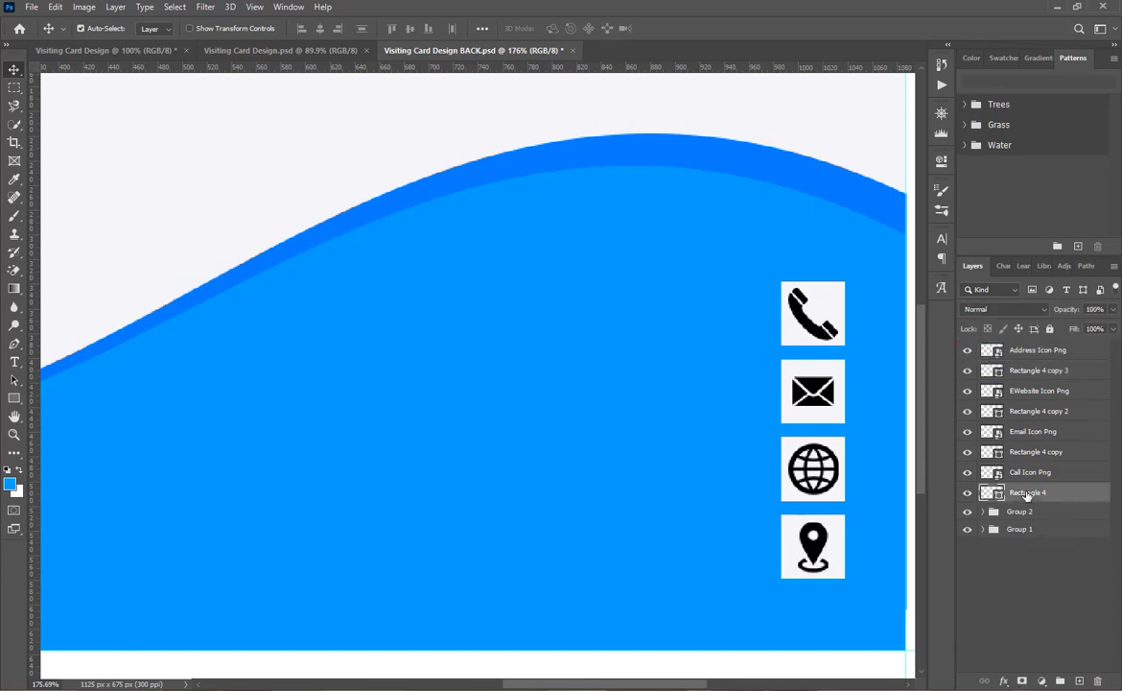
{"action": "left_click", "coordinate": [1026, 349], "text": "shift"}
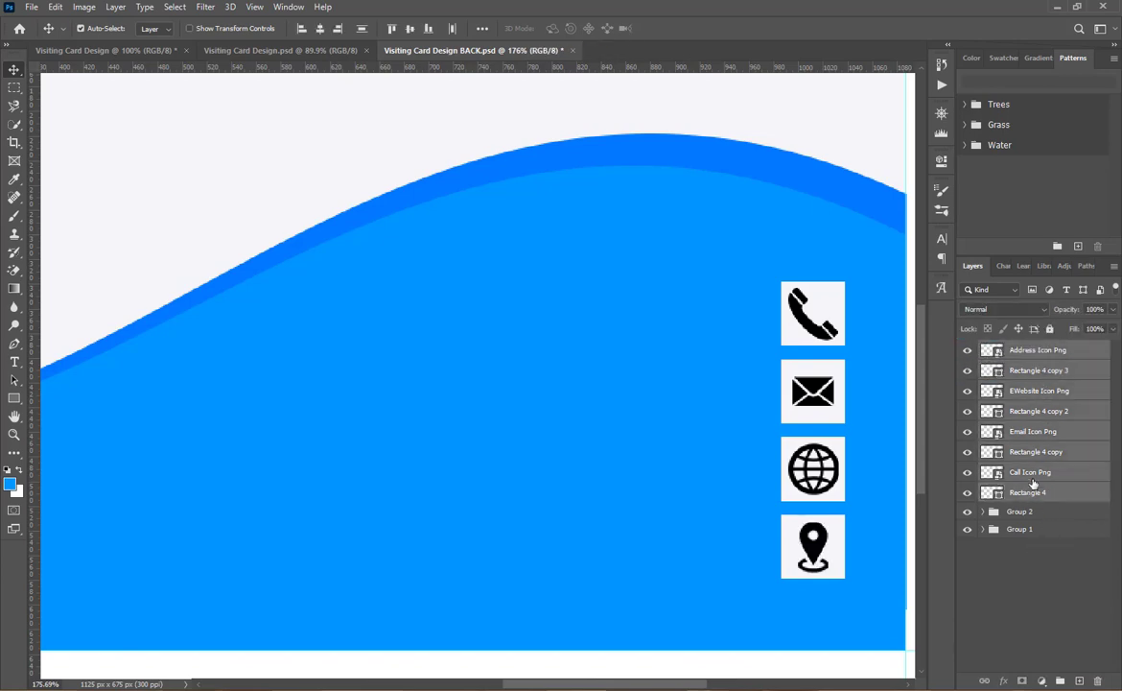
{"action": "left_click", "coordinate": [1059, 680]}
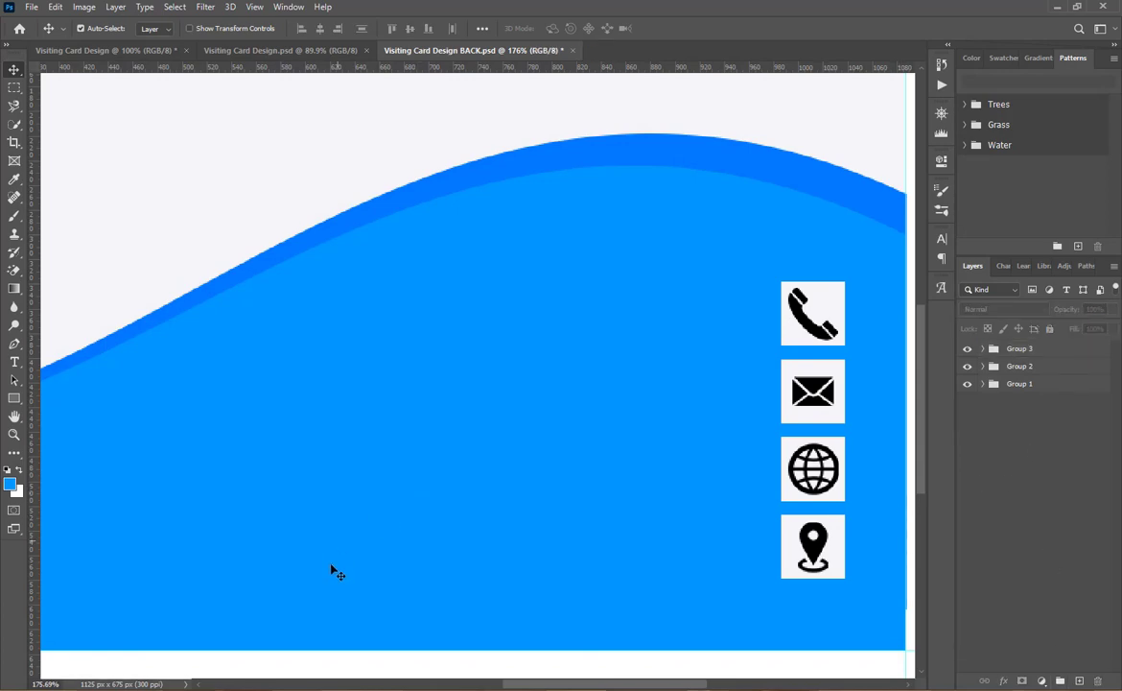
{"action": "type", "text": "+1 234 567 890"}
Right-align the phone number at 8 pt and place it beside the phone icon.
{"action": "key", "text": "ctrl+a"}
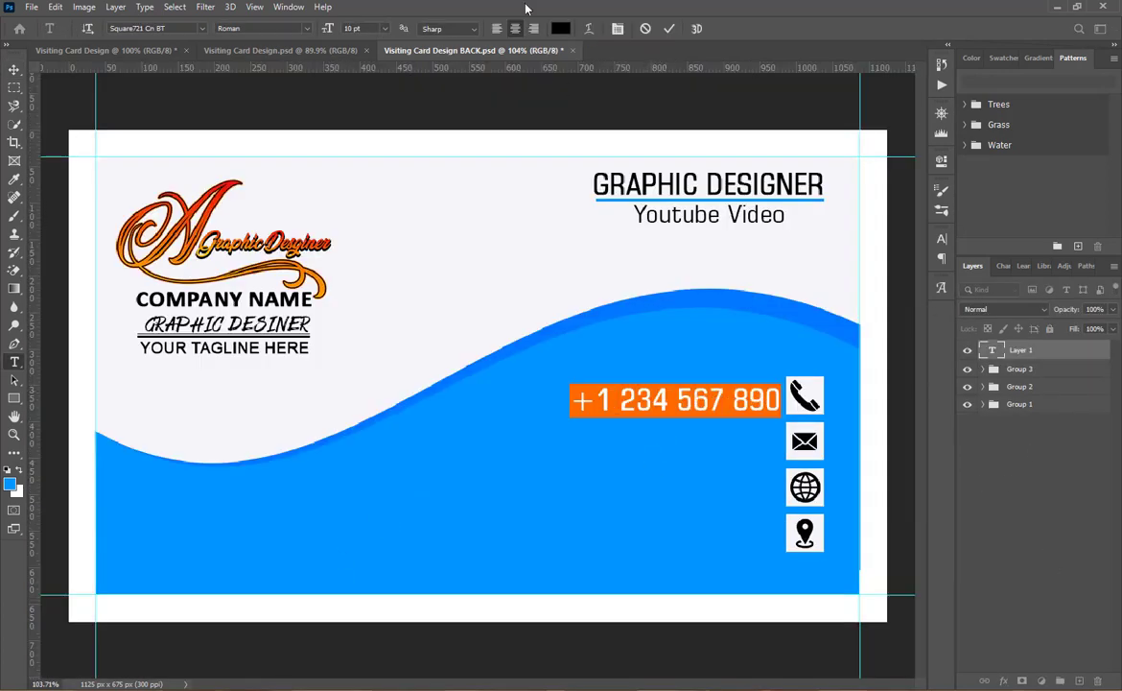
{"action": "left_click", "coordinate": [533, 28]}
{"action": "left_click_drag", "start_coordinate": [598, 508], "coordinate": [698, 505]}
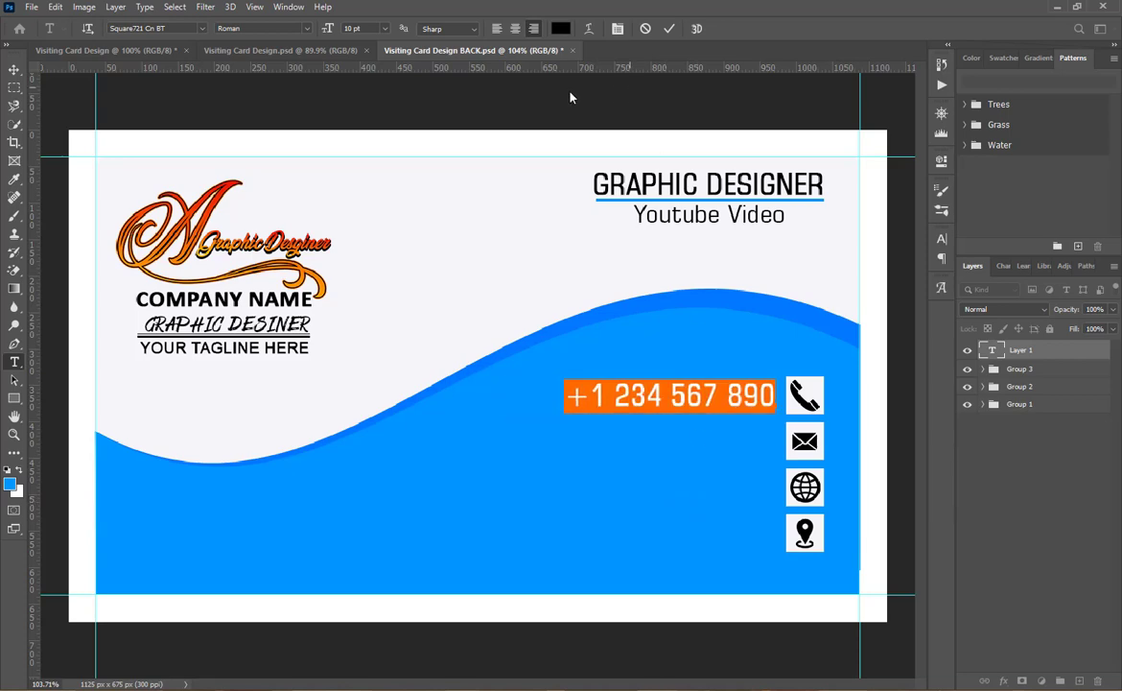
{"action": "left_click", "coordinate": [384, 28]}
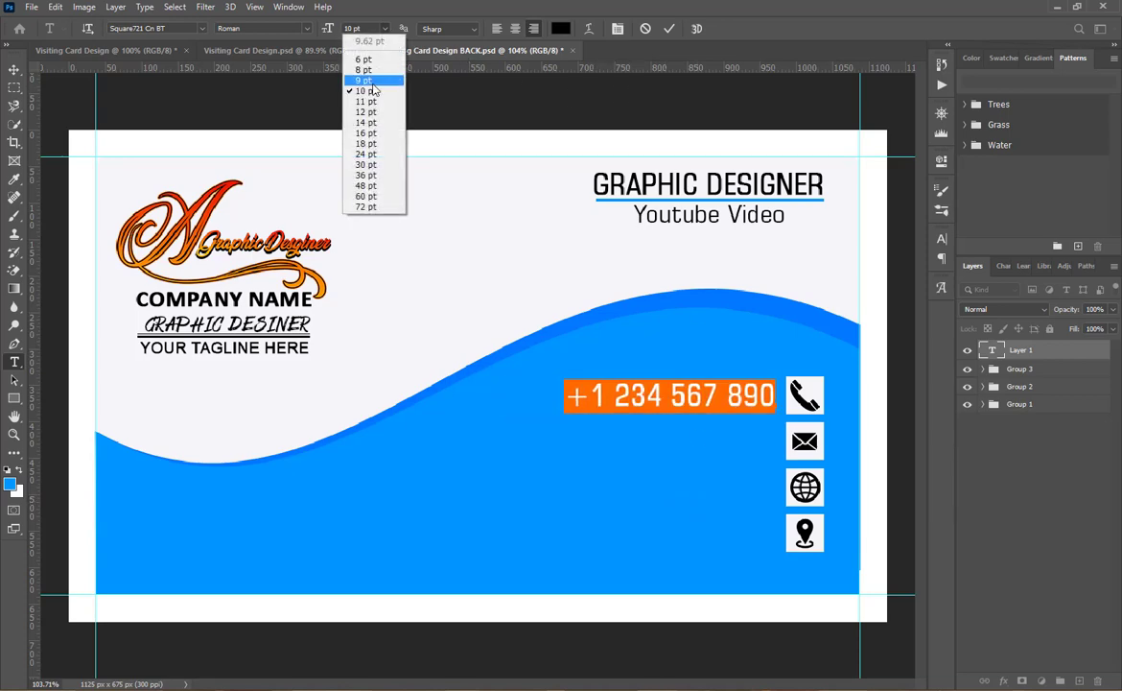
{"action": "left_click", "coordinate": [364, 70]}
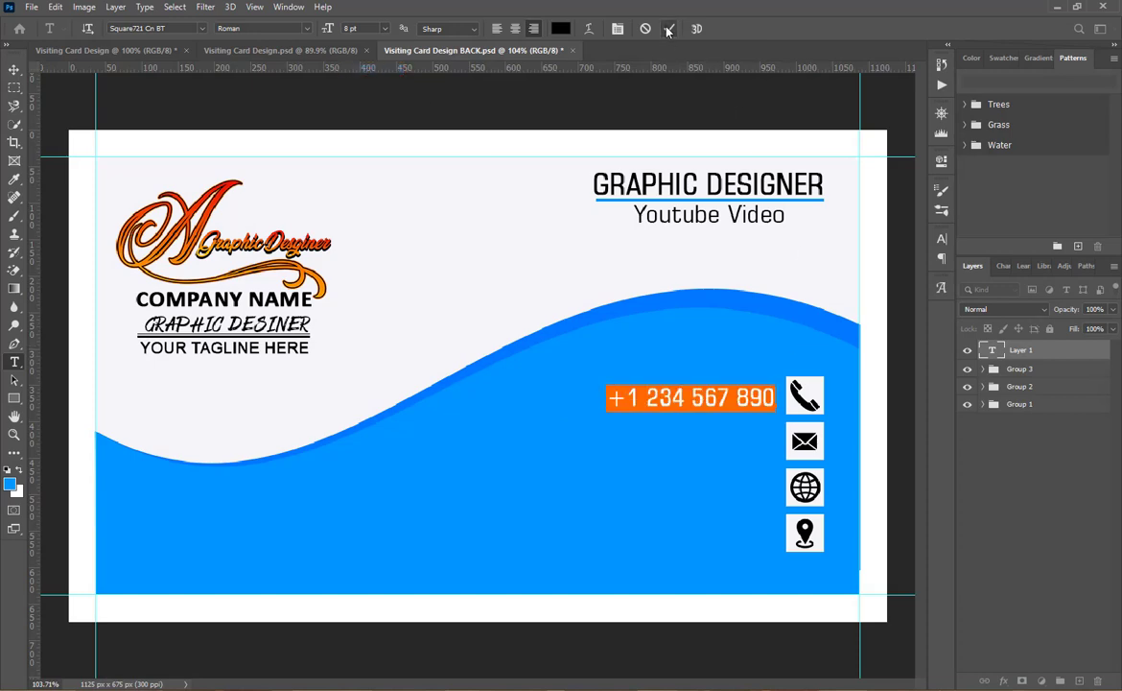
{"action": "left_click", "coordinate": [739, 410]}
Duplicate the phone number line beside the envelope icon and start editing the copy.
{"action": "key", "text": "v"}
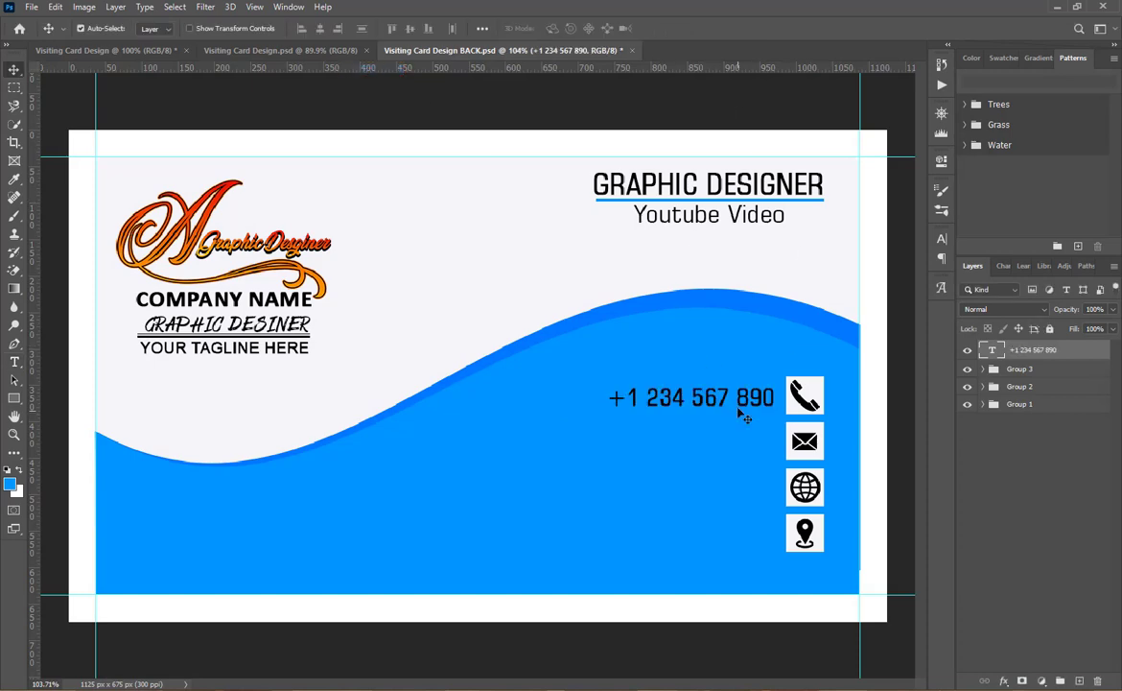
{"action": "mouse_move", "coordinate": [740, 411]}
{"action": "left_mouse_down"}
{"action": "mouse_move", "coordinate": [743, 451]}
{"action": "mouse_move", "coordinate": [609, 442]}
{"action": "left_mouse_up"}
{"action": "key", "text": "t"}
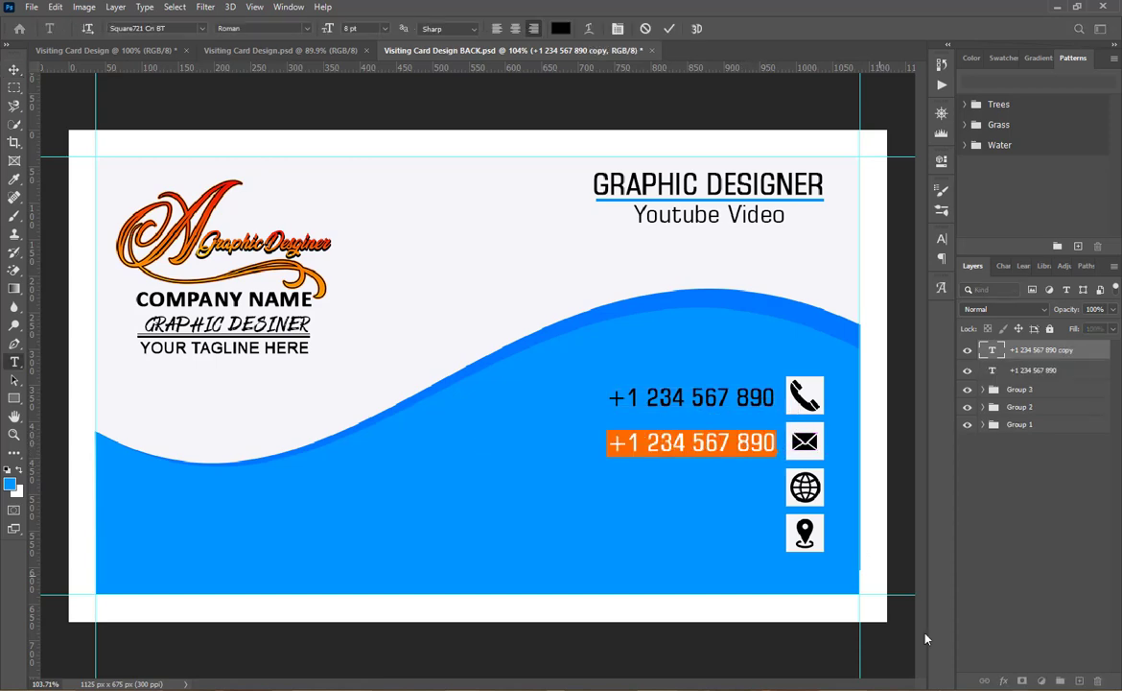
{"action": "left_click", "coordinate": [909, 678]}
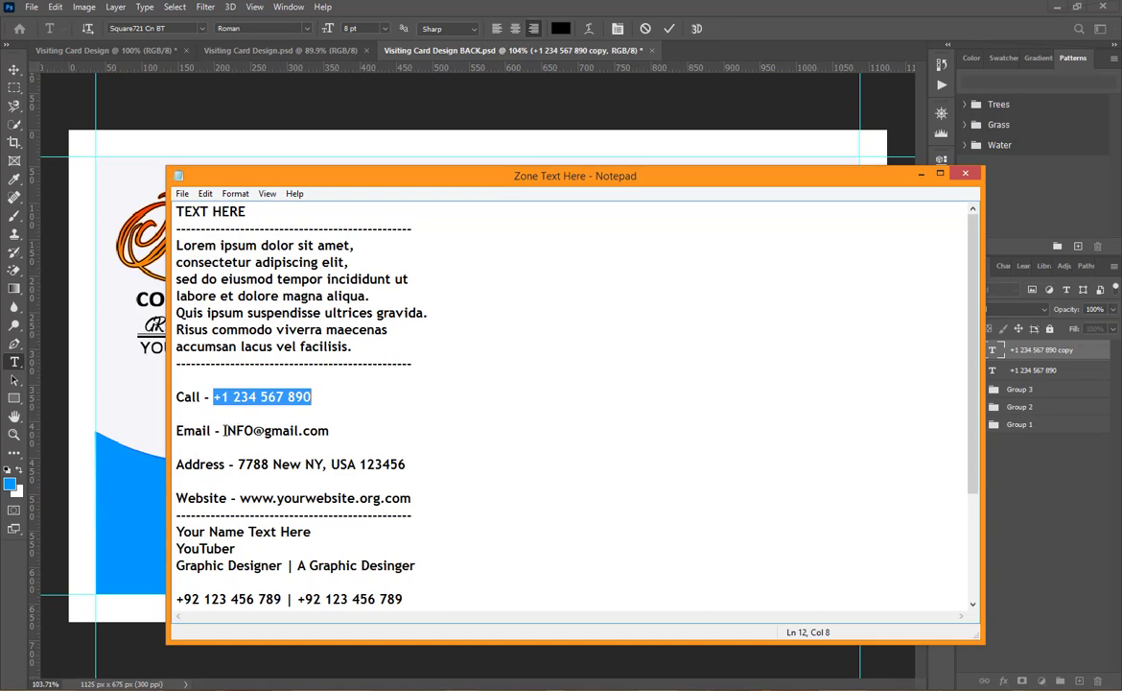
Paste the email address from the notes over the duplicated phone line beside the envelope icon.
{"action": "left_click_drag", "start_coordinate": [224, 430], "coordinate": [371, 430]}
{"action": "left_click", "coordinate": [752, 2]}
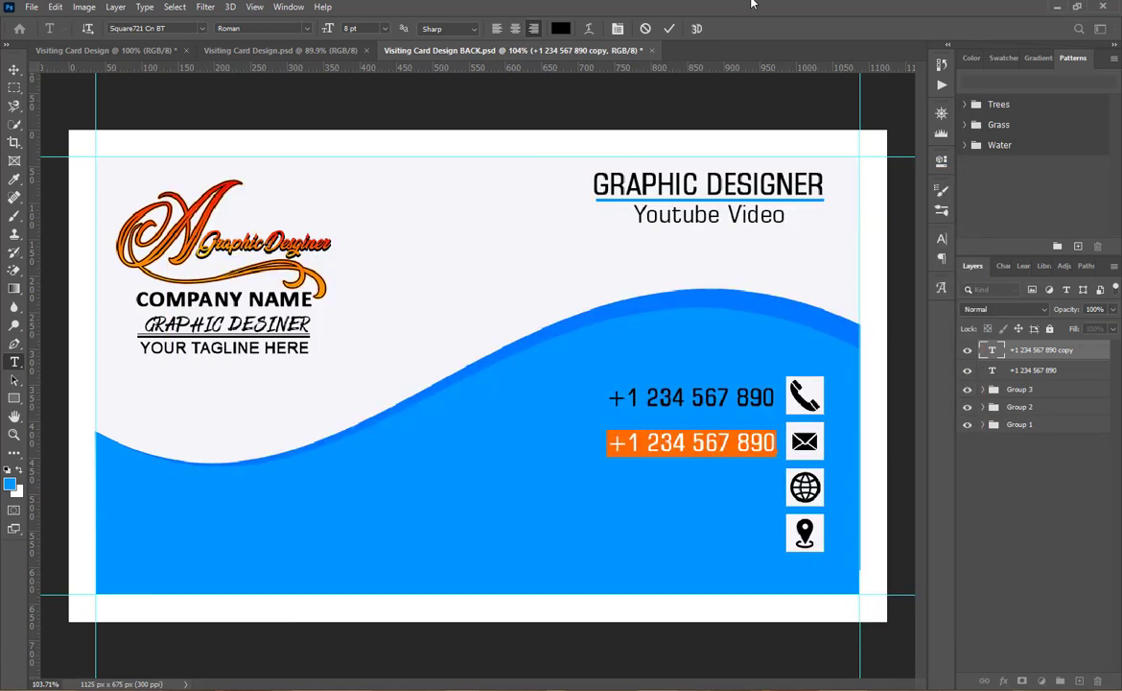
{"action": "key", "text": "ctrl+v"}
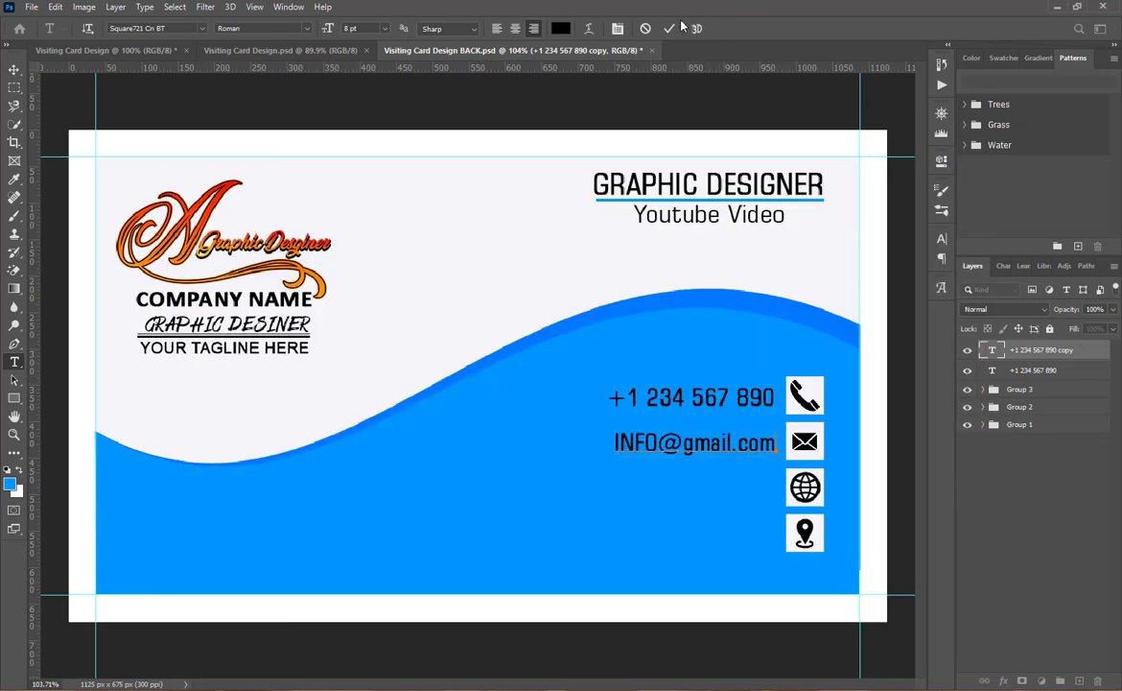
{"action": "left_click", "coordinate": [668, 28]}
Duplicate the email line into the globe row and replace its text with the website address.
{"action": "key", "text": "v"}
{"action": "left_click_drag", "start_coordinate": [708, 445], "coordinate": [705, 495]}
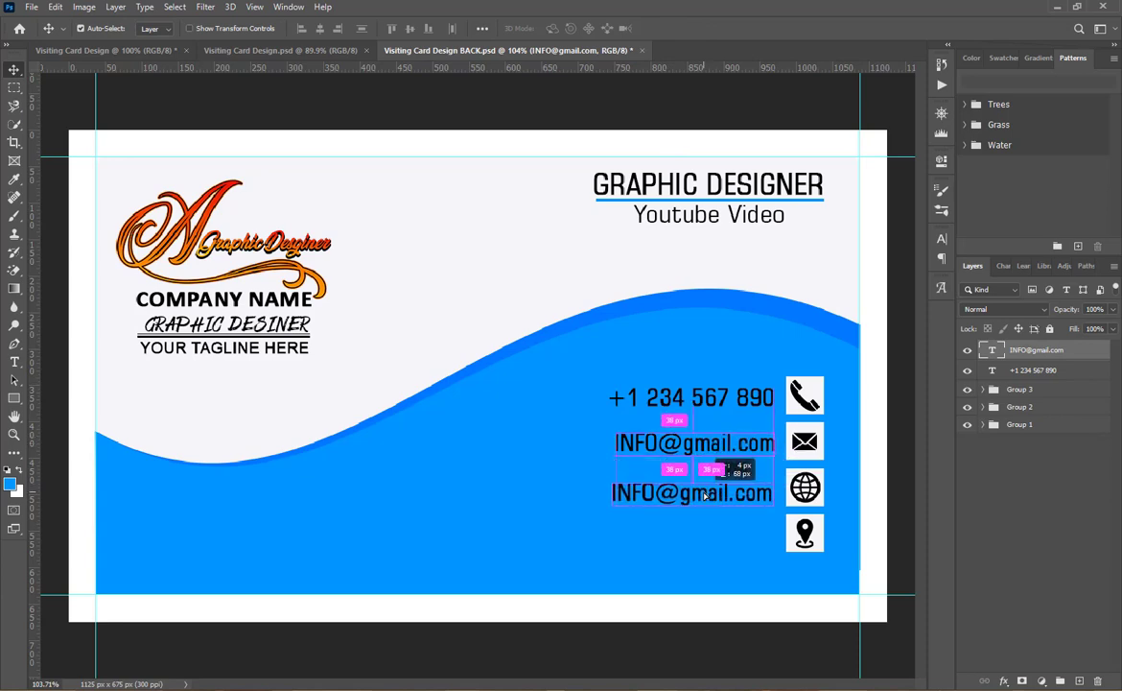
{"action": "double_click", "coordinate": [703, 492]}
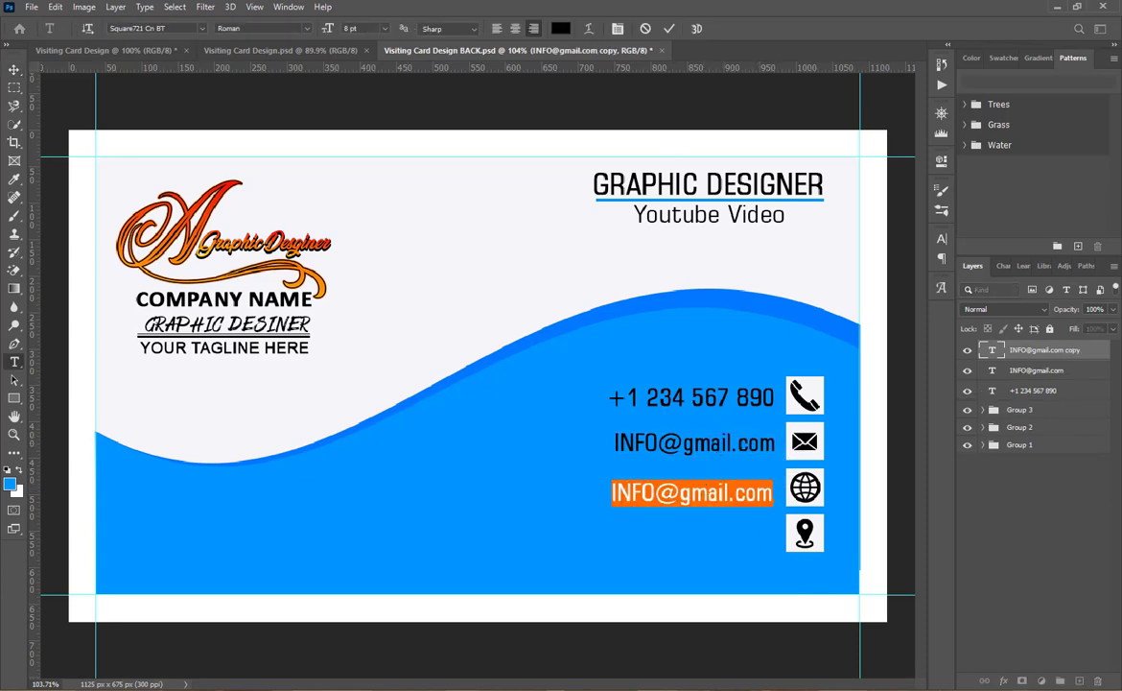
{"action": "key", "text": "alt+Tab"}
{"action": "left_click_drag", "start_coordinate": [240, 498], "coordinate": [481, 505]}
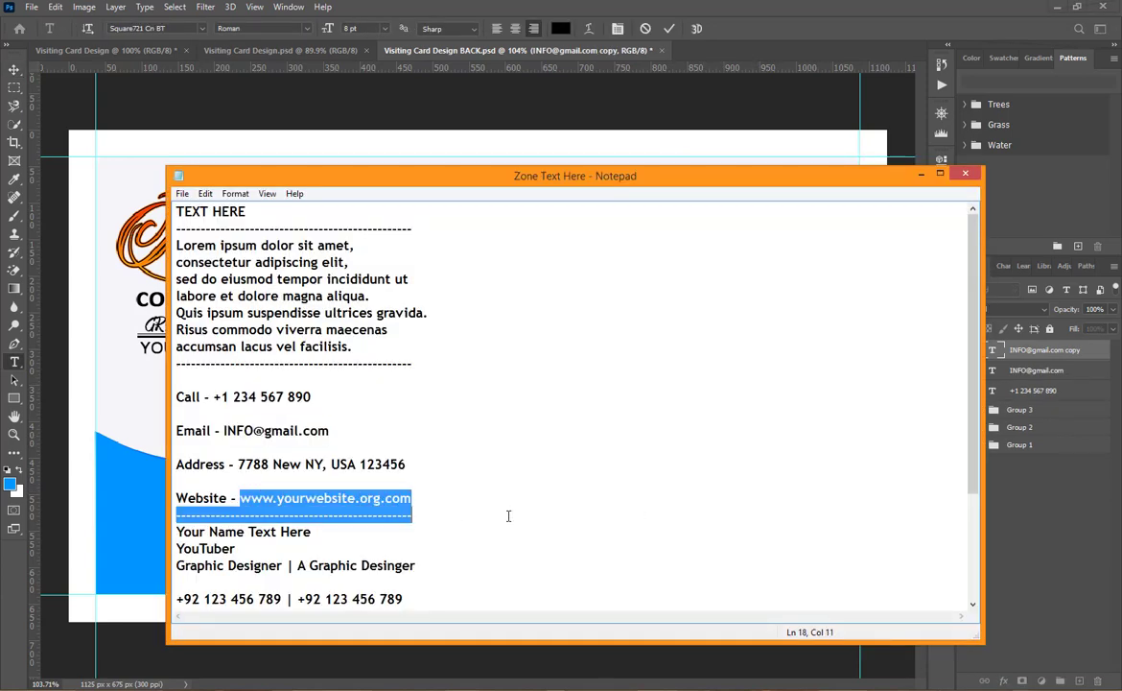
{"action": "key", "text": "ctrl+c"}
{"action": "key", "text": "alt+Tab"}
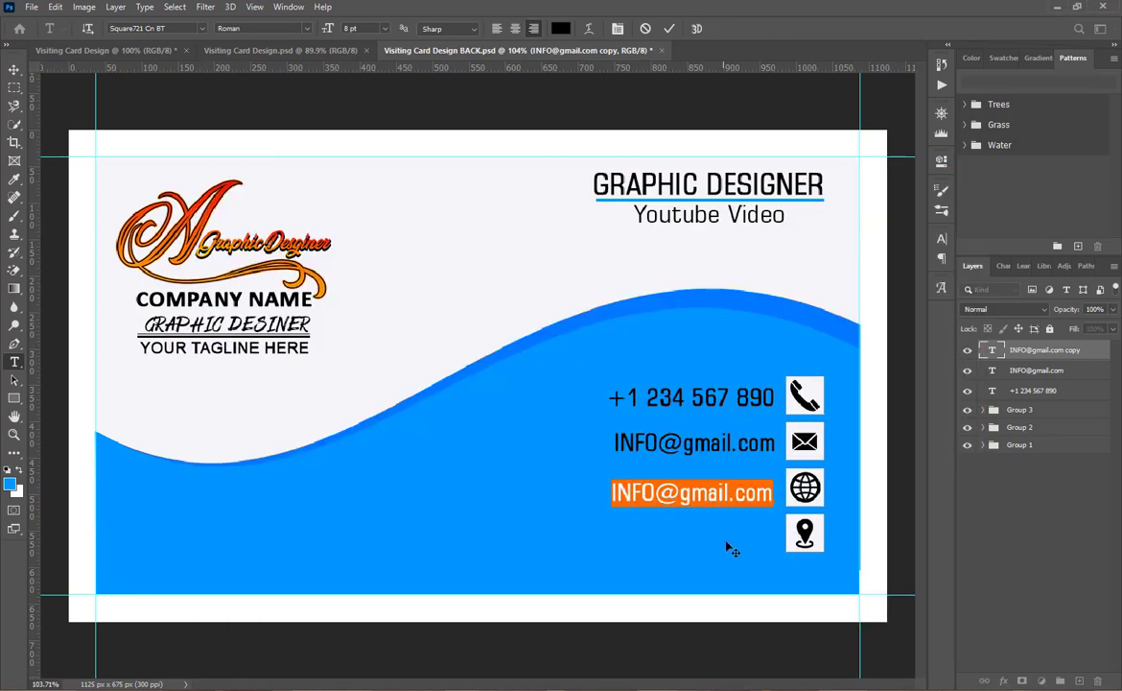
{"action": "key", "text": "ctrl+v"}
{"action": "left_click", "coordinate": [669, 28]}
Duplicate the website line into the location pin row and replace its text with the address.
{"action": "key", "text": "v"}
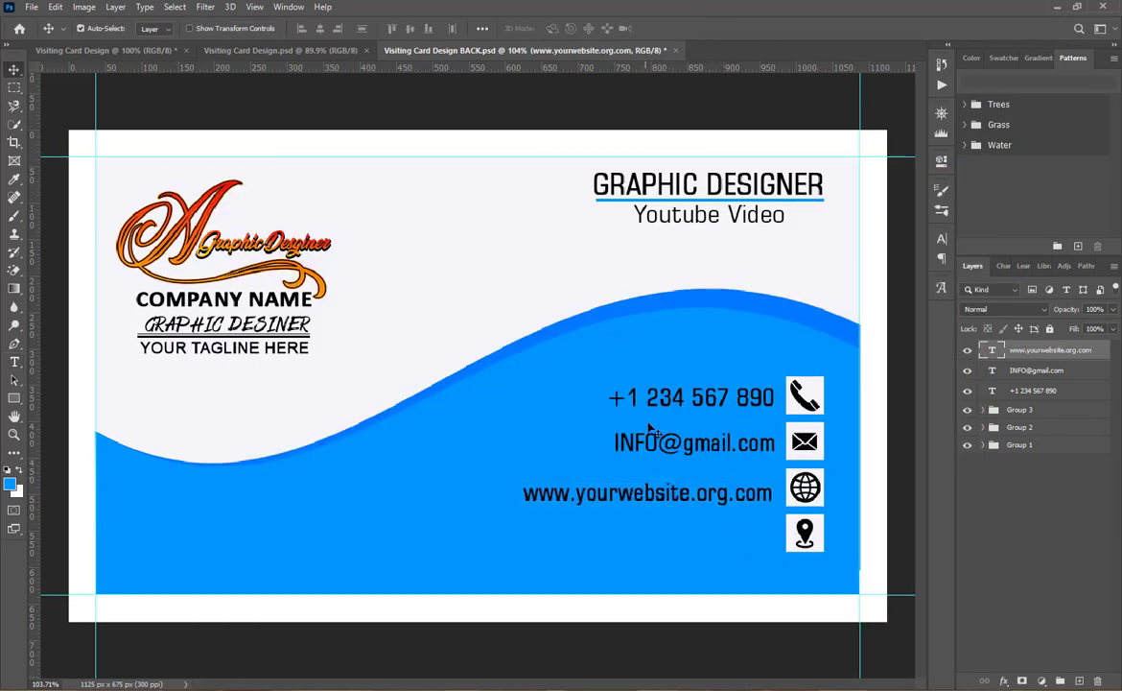
{"action": "left_click_drag", "start_coordinate": [674, 498], "coordinate": [671, 537]}
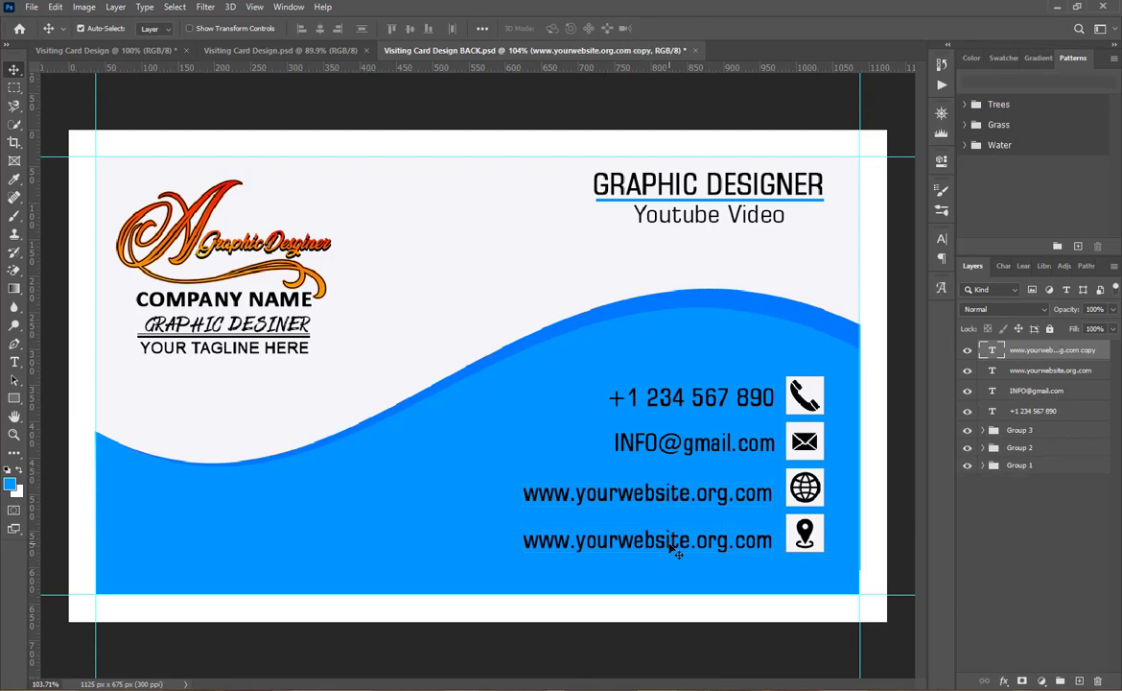
{"action": "double_click", "coordinate": [671, 539]}
{"action": "key", "text": "alt+Tab"}
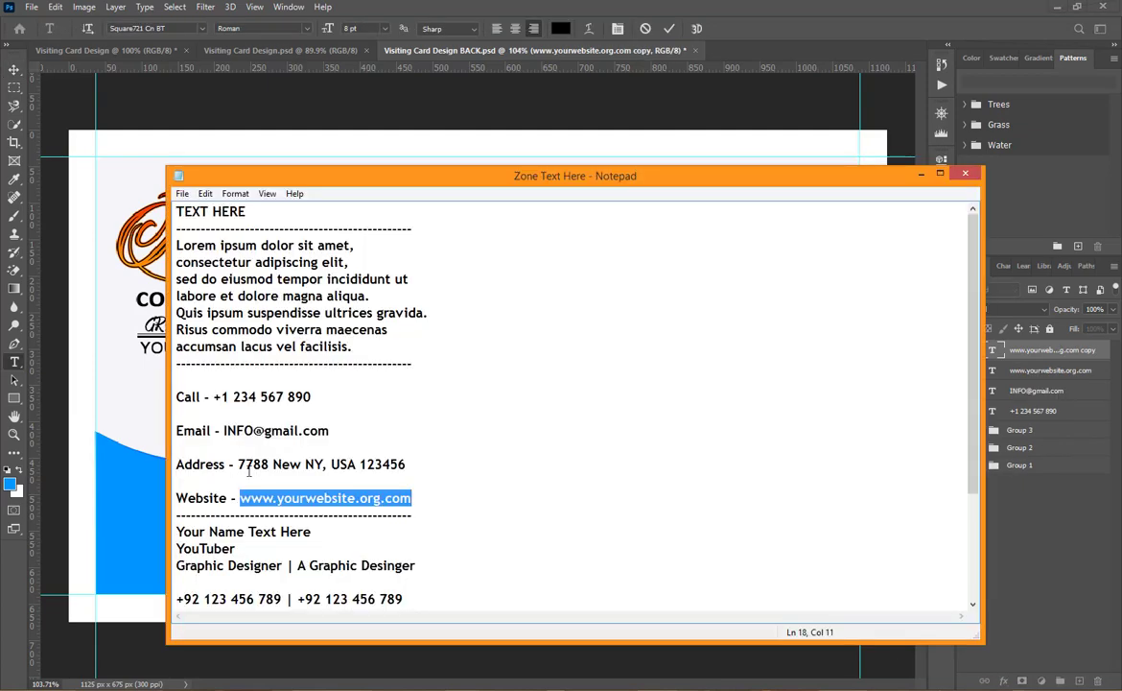
{"action": "left_click_drag", "start_coordinate": [238, 467], "coordinate": [434, 470]}
{"action": "left_click", "coordinate": [648, 5]}
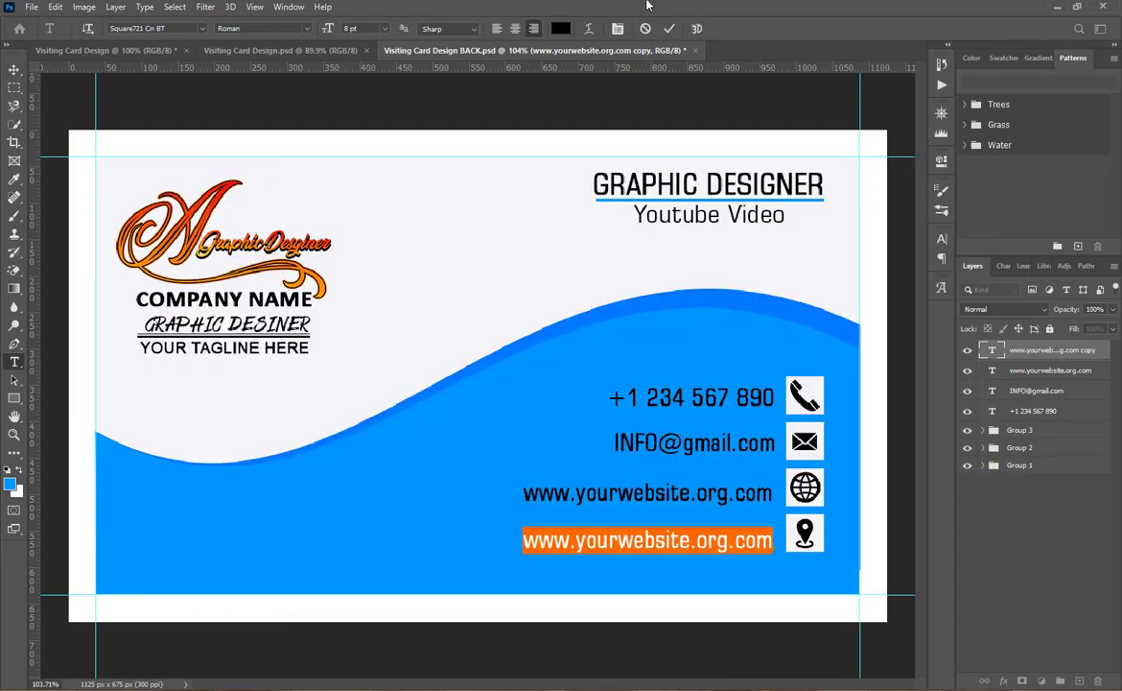
{"action": "key", "text": "ctrl+v"}
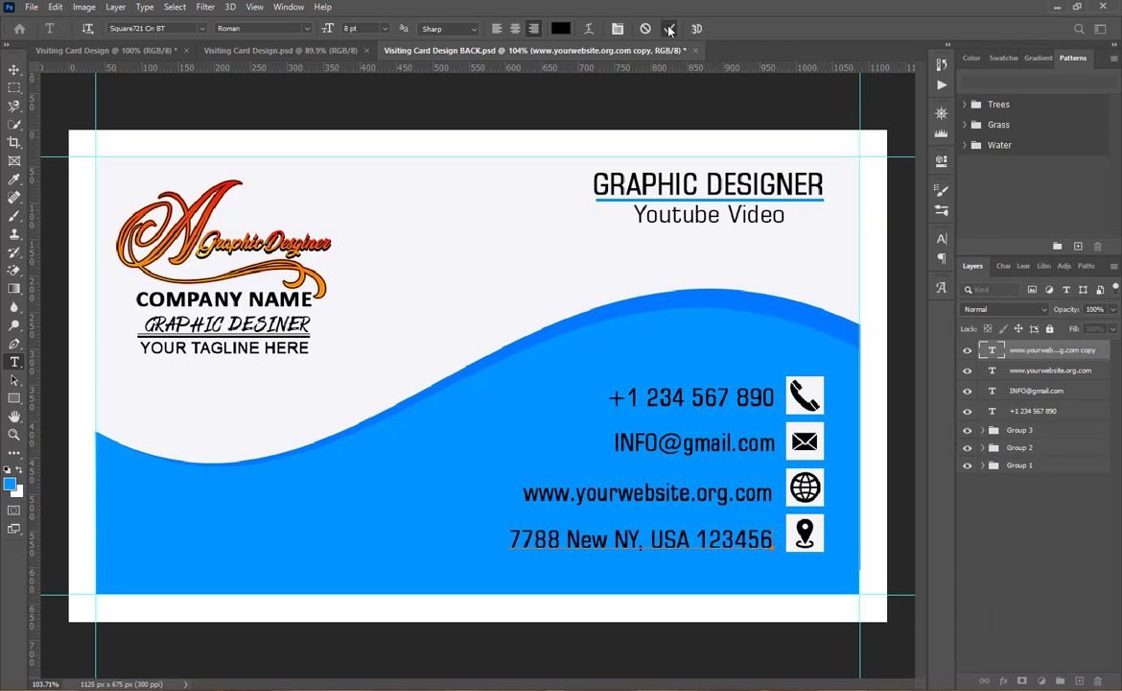
{"action": "left_click", "coordinate": [668, 28]}
{"action": "key", "text": "v"}
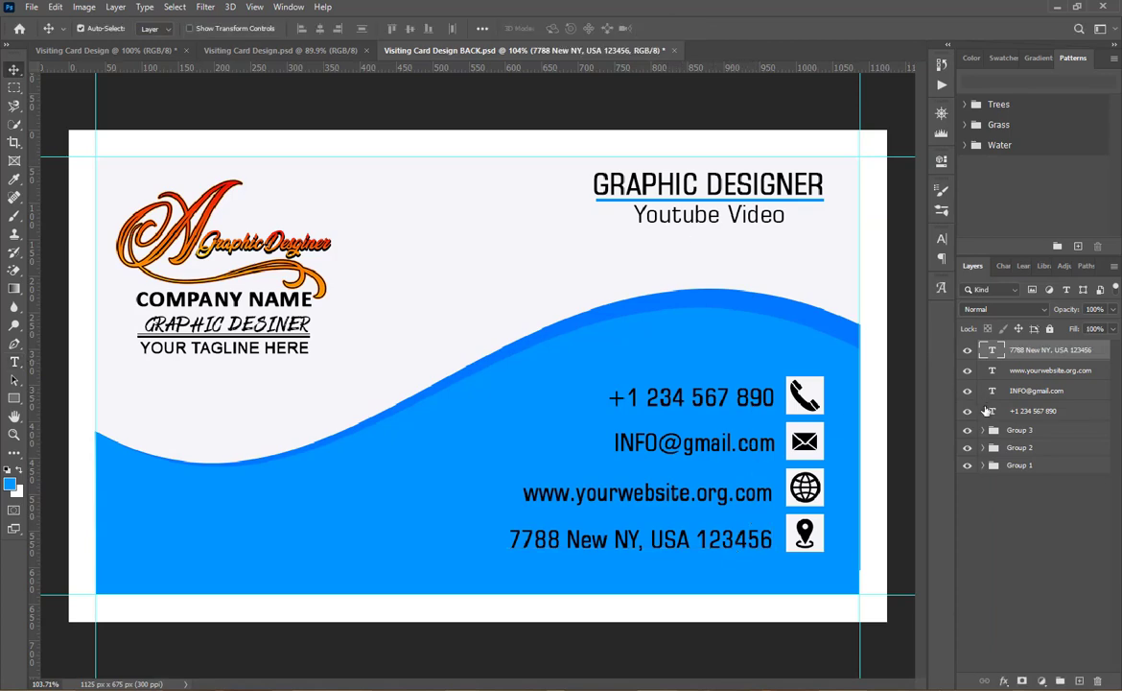
Change the phone number and email text colour to white.
{"action": "double_click", "coordinate": [992, 412]}
{"action": "left_click", "coordinate": [561, 28]}
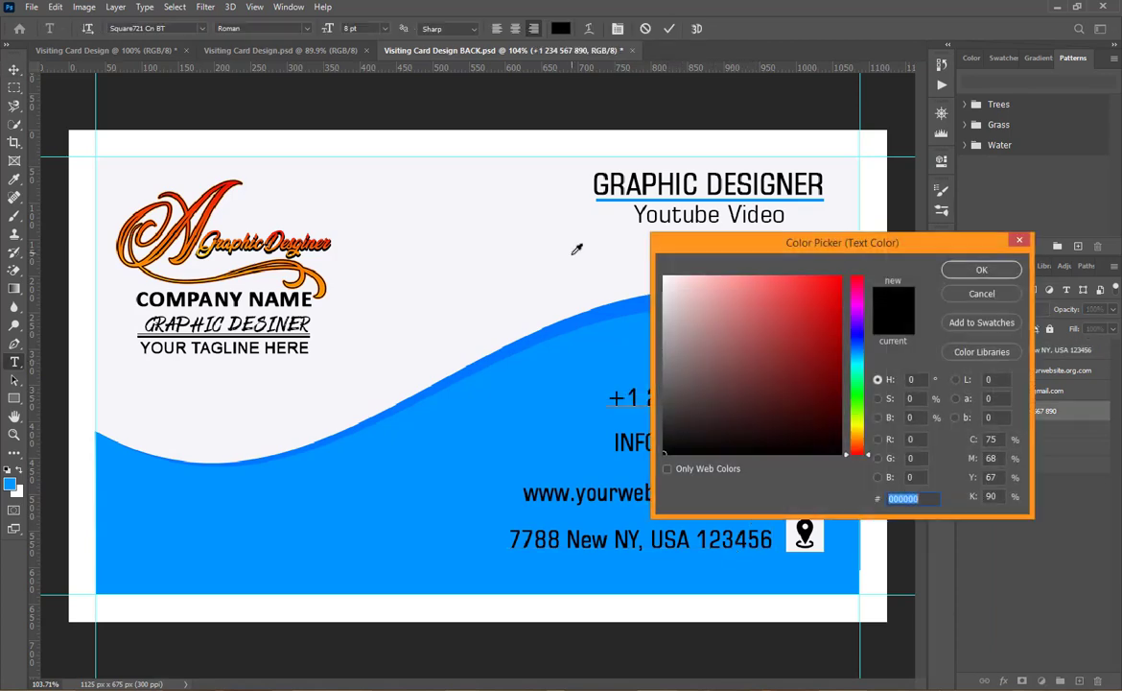
{"action": "left_click", "coordinate": [667, 278]}
{"action": "left_click", "coordinate": [985, 268]}
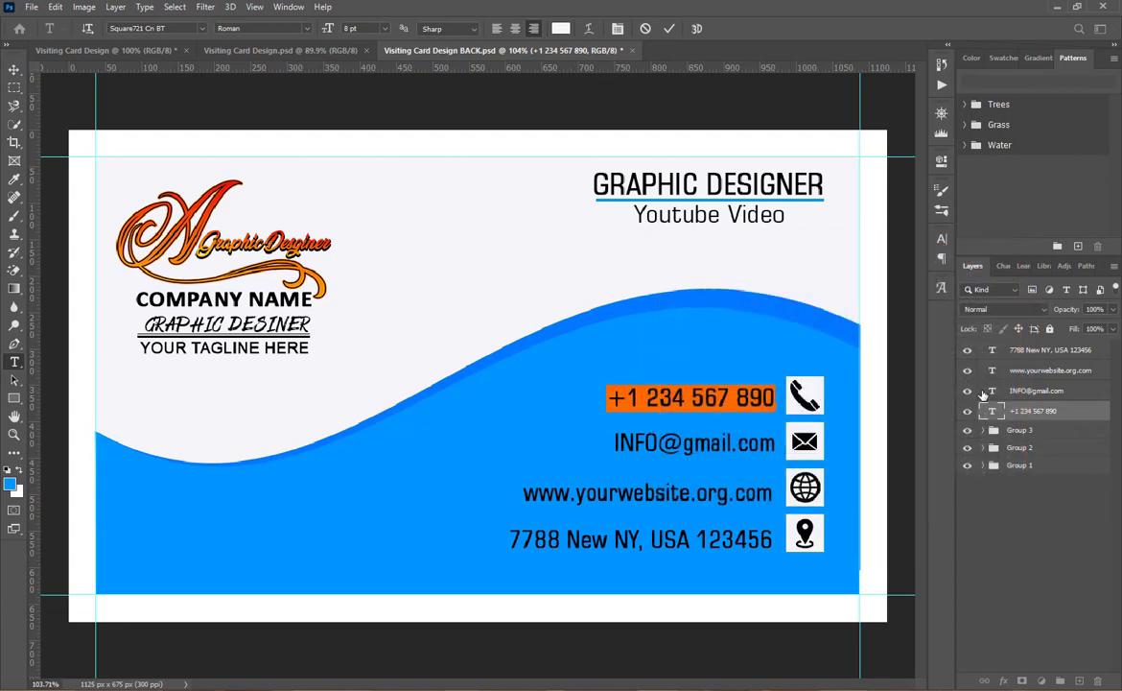
{"action": "double_click", "coordinate": [992, 390]}
{"action": "left_click", "coordinate": [560, 28]}
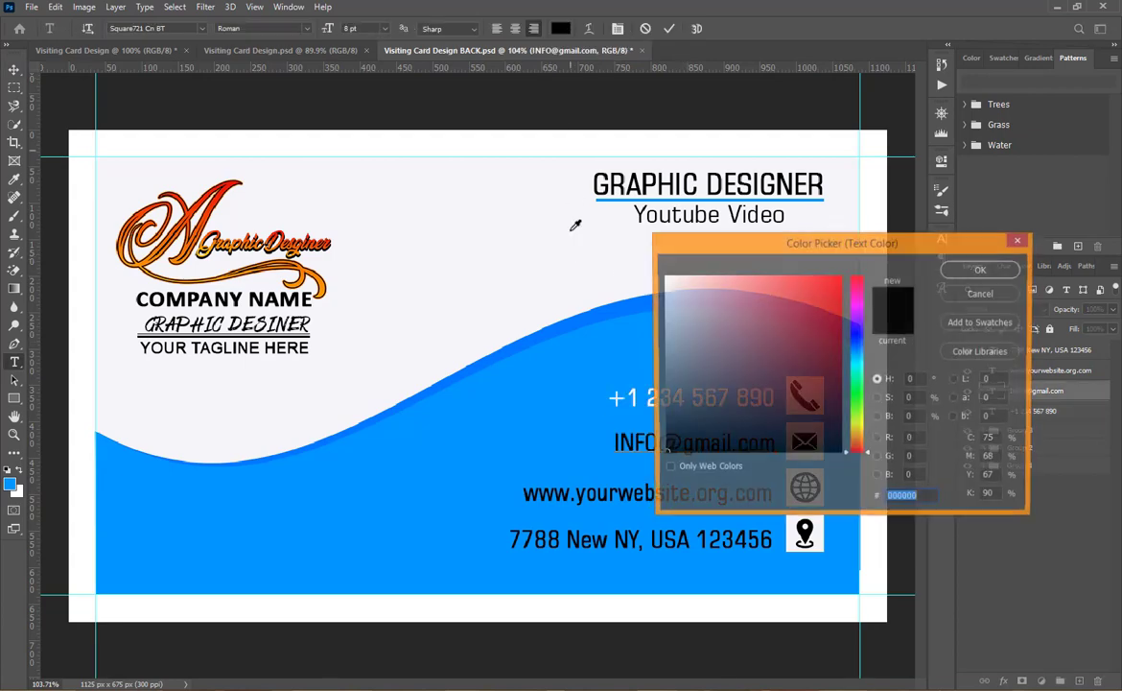
{"action": "left_click", "coordinate": [667, 278]}
{"action": "left_click", "coordinate": [986, 267]}
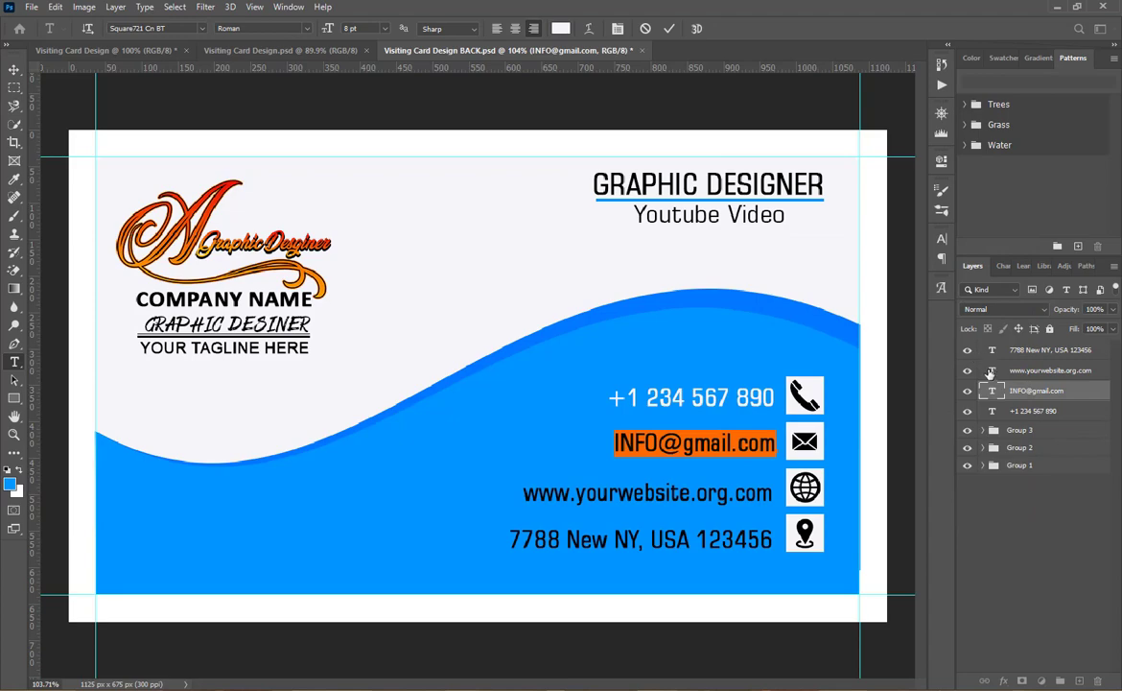
Change the website and address text colour to white.
{"action": "double_click", "coordinate": [992, 370]}
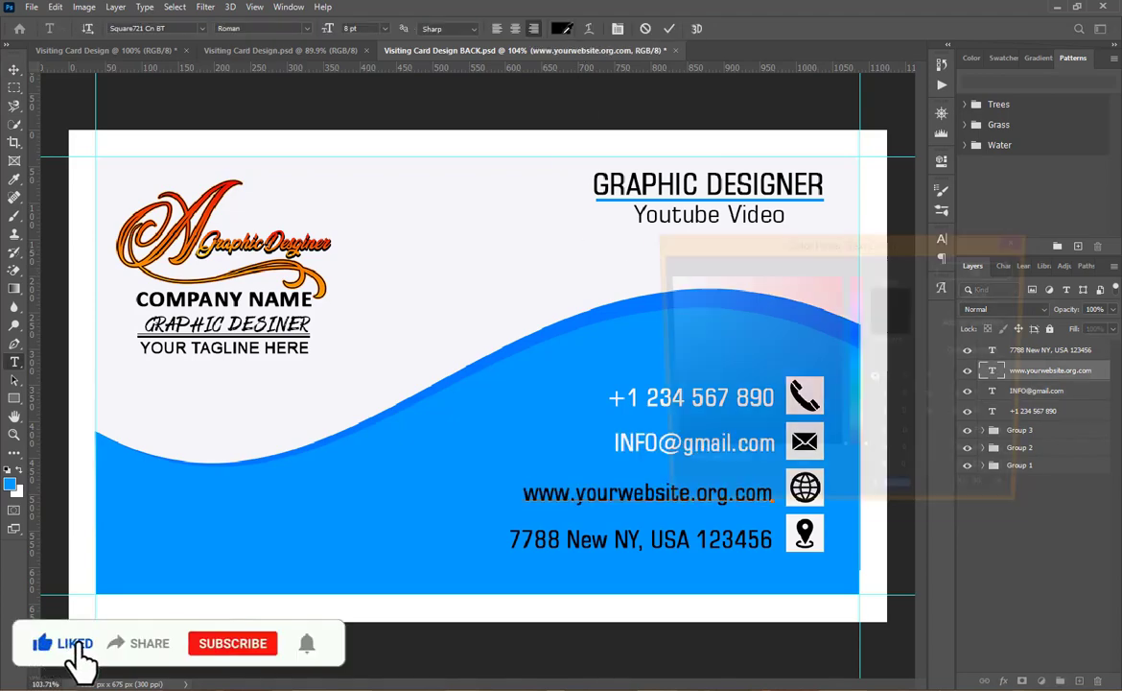
{"action": "left_click", "coordinate": [976, 273]}
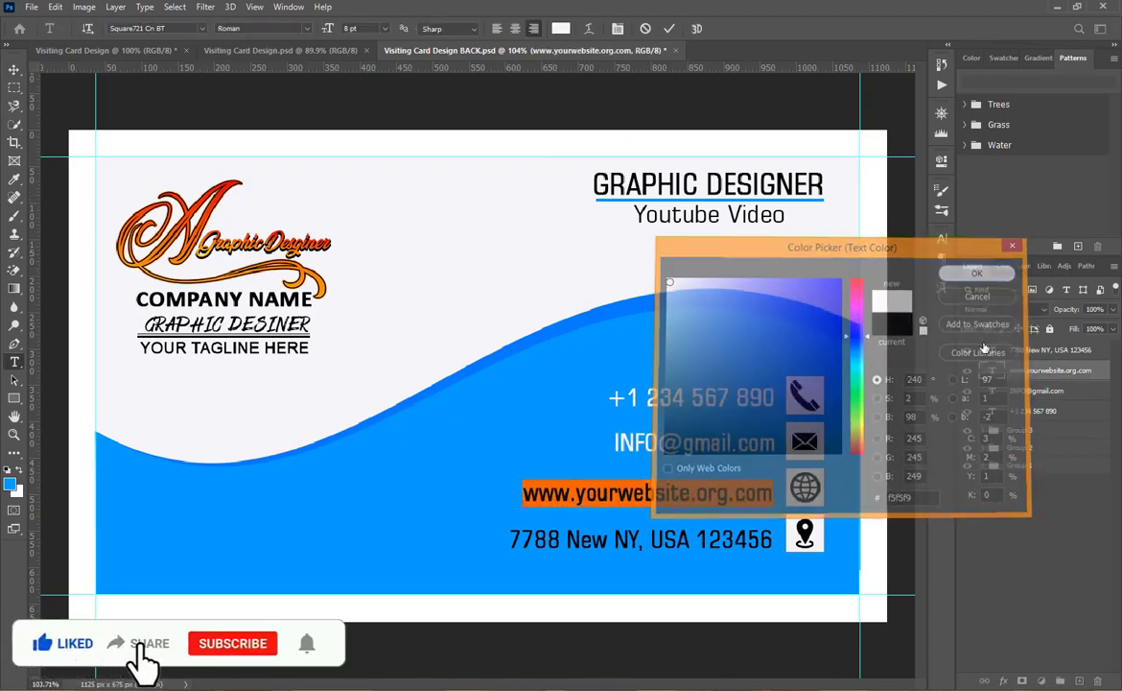
{"action": "double_click", "coordinate": [992, 349]}
{"action": "key", "text": "Escape"}
{"action": "key", "text": "v"}
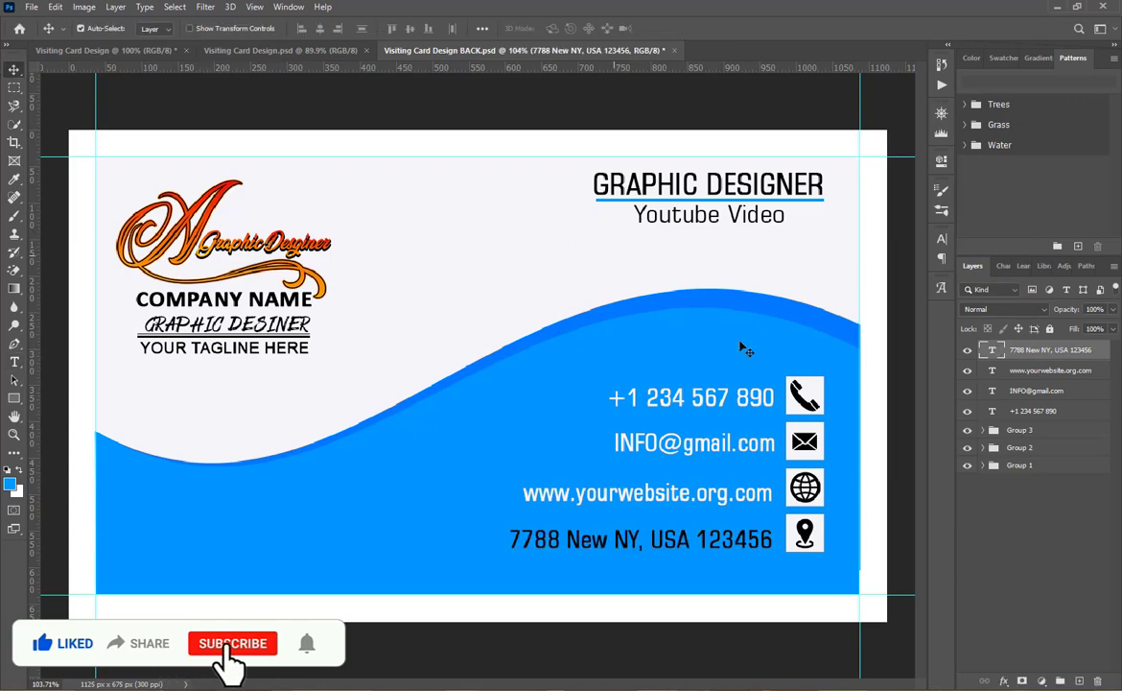
{"action": "double_click", "coordinate": [992, 349]}
{"action": "left_click", "coordinate": [561, 28]}
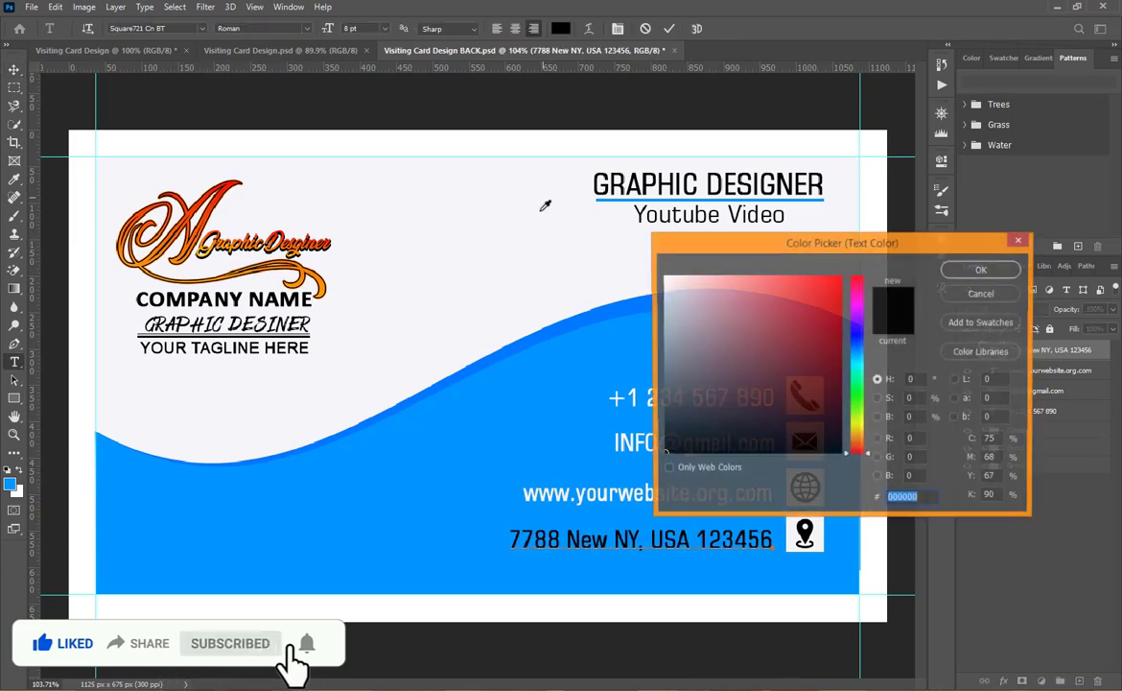
{"action": "left_click", "coordinate": [980, 269]}
{"action": "key", "text": "Escape"}
Right-align the four contact text layers and shift the website line toward the icons.
{"action": "key", "text": "v"}
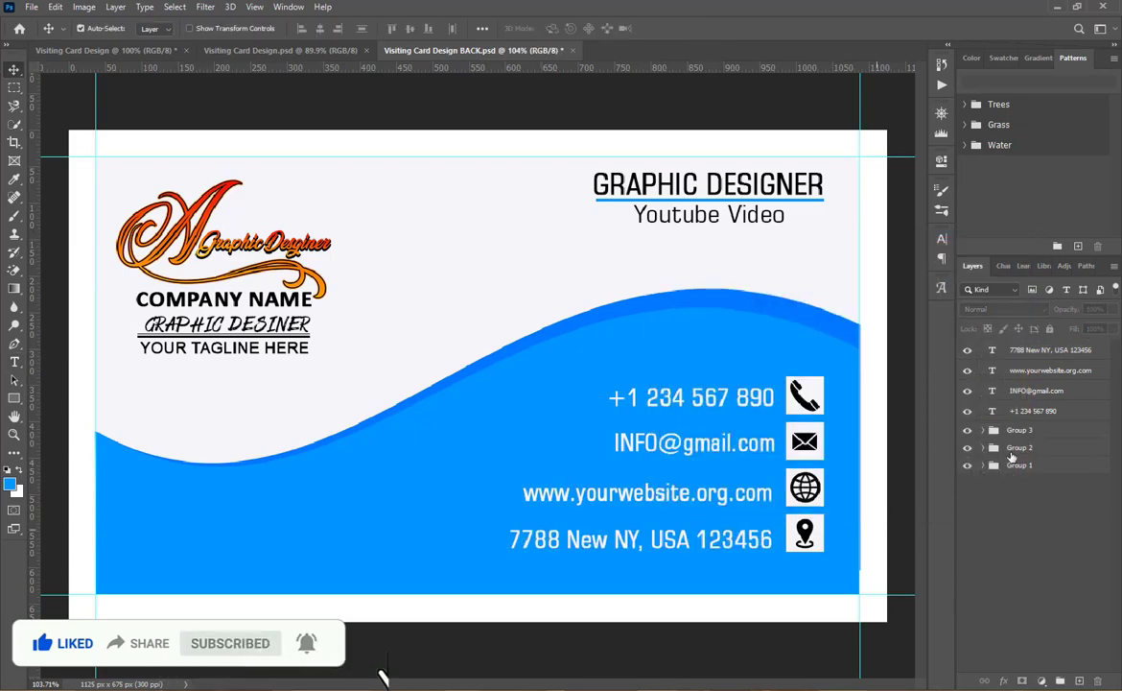
{"action": "left_click", "coordinate": [1033, 411]}
{"action": "left_click", "coordinate": [1045, 349], "text": "shift"}
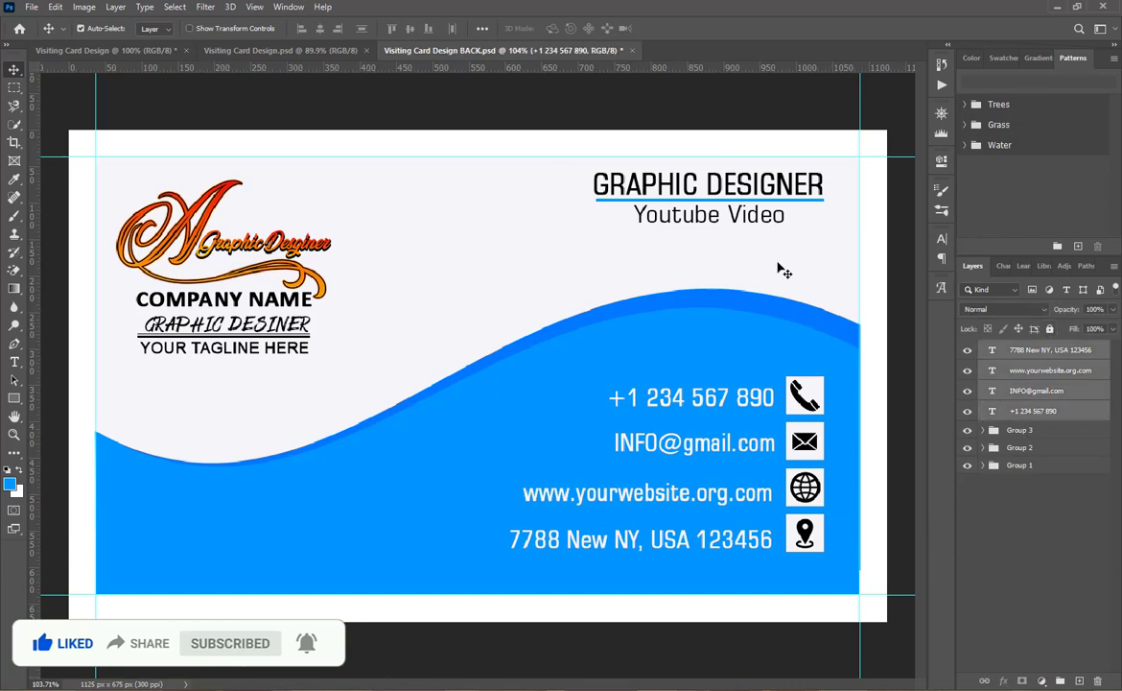
{"action": "left_click", "coordinate": [362, 29]}
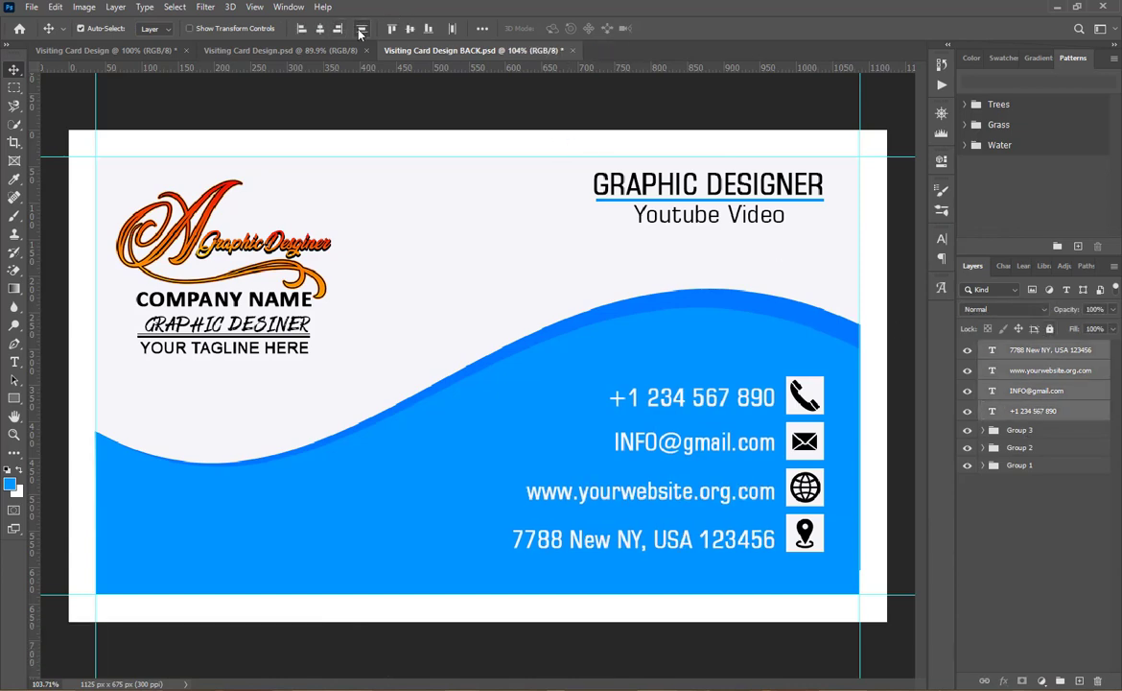
{"action": "left_click", "coordinate": [1027, 581]}
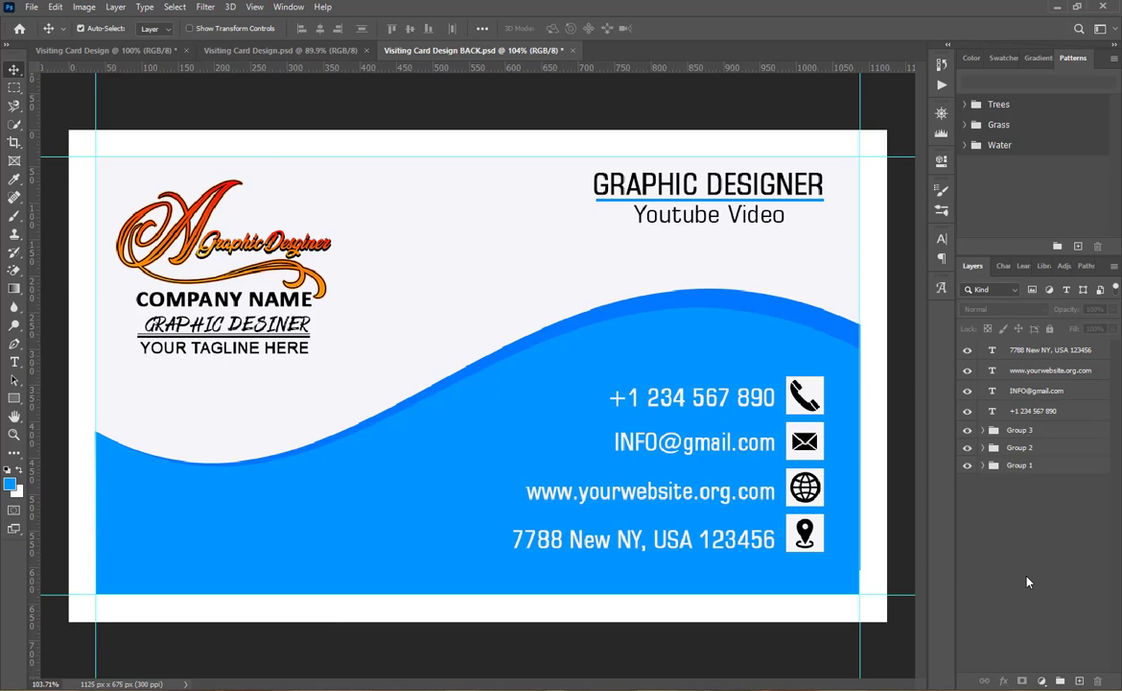
{"action": "left_click_drag", "start_coordinate": [758, 549], "coordinate": [764, 497]}
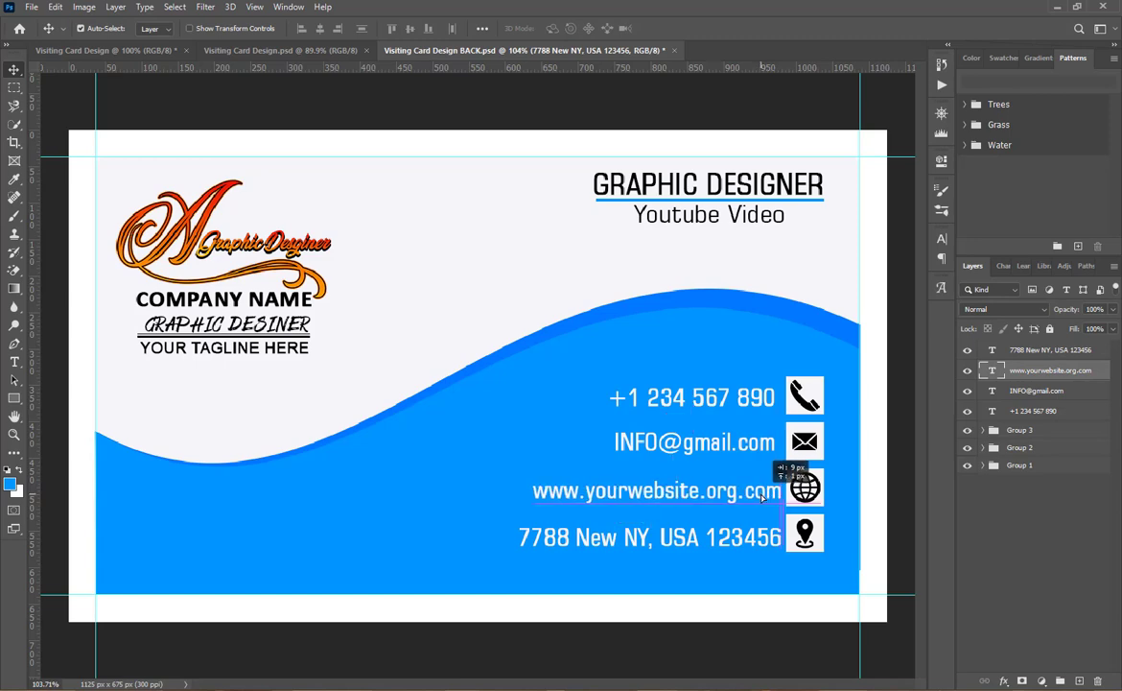
Re-align all four contact lines on their right edges and nudge them left and up.
{"action": "left_click", "coordinate": [753, 443]}
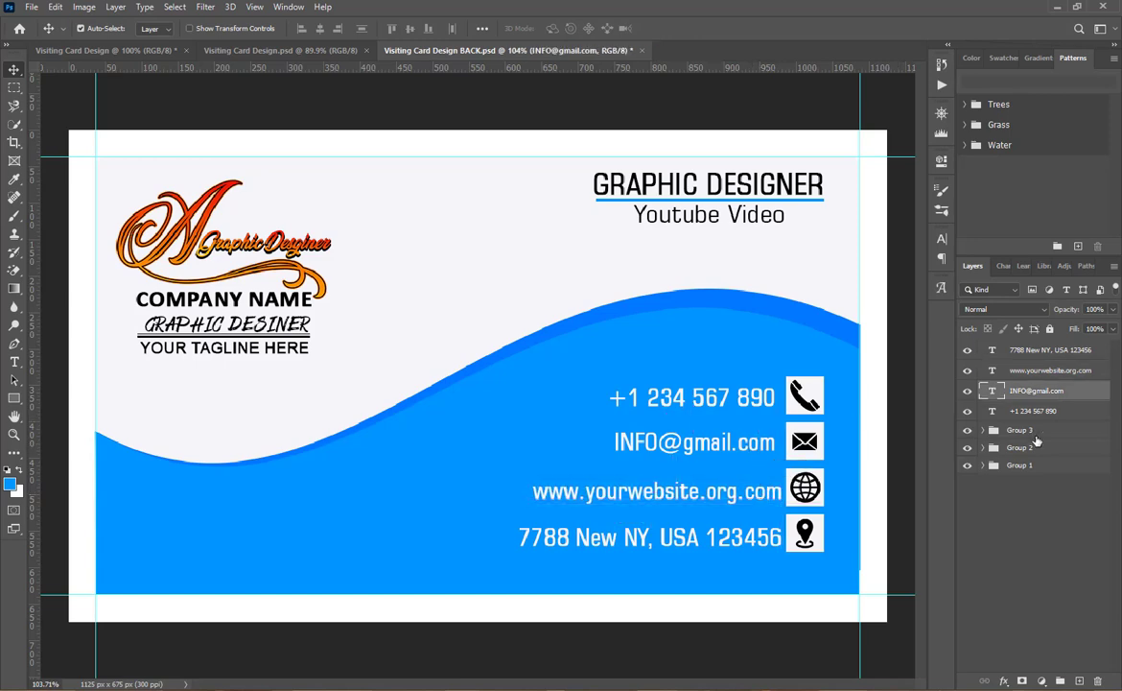
{"action": "left_click", "coordinate": [1050, 350], "text": "shift"}
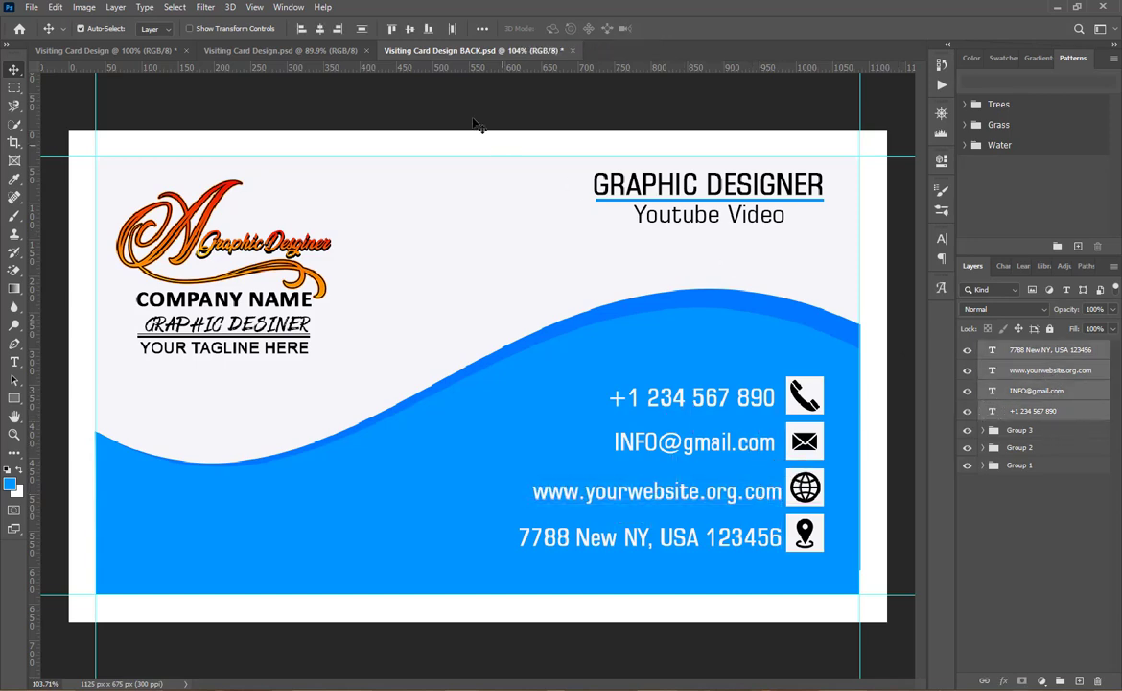
{"action": "left_click", "coordinate": [337, 29]}
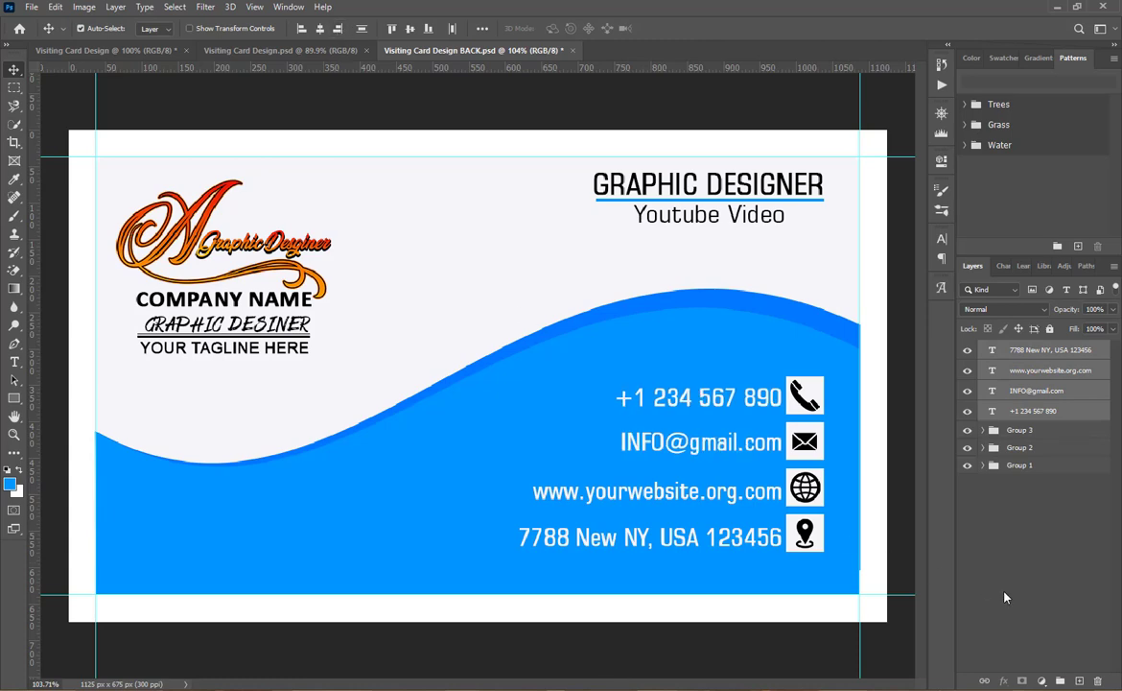
{"action": "key", "text": "Left"}
{"action": "key", "text": "Left"}
{"action": "key", "text": "Left"}
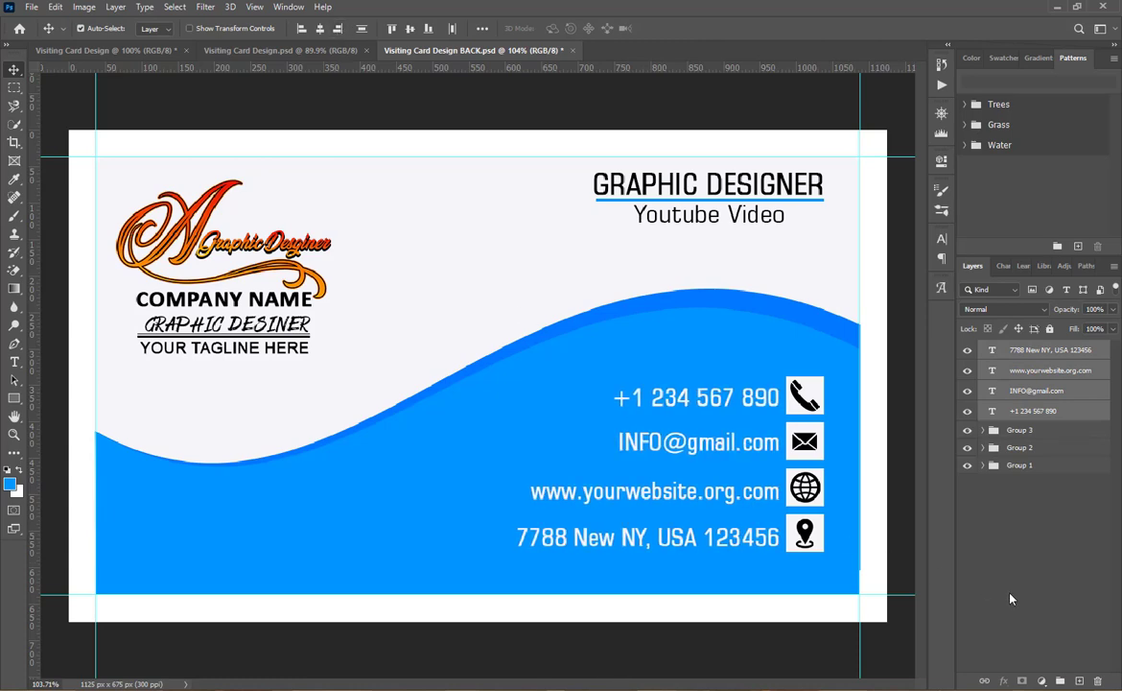
{"action": "key", "text": "Up"}
{"action": "key", "text": "Up"}
{"action": "key", "text": "Up"}
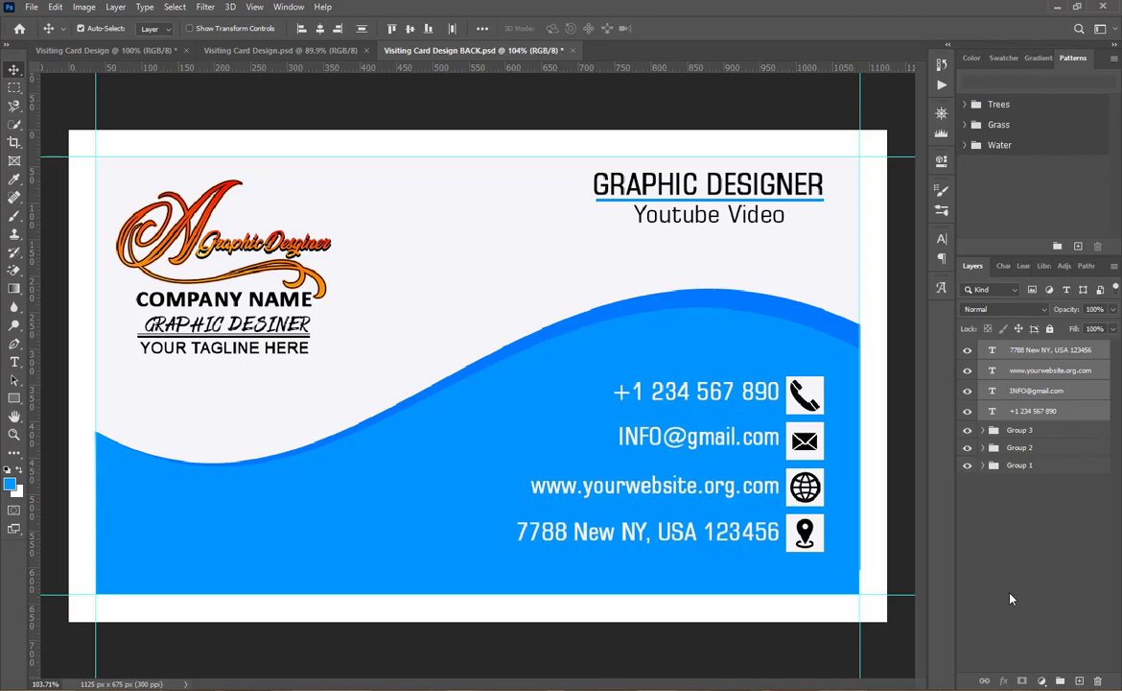
{"action": "key", "text": "Up"}
{"action": "key", "text": "Up"}
{"action": "key", "text": "Up"}
{"action": "left_click", "coordinate": [1019, 598]}
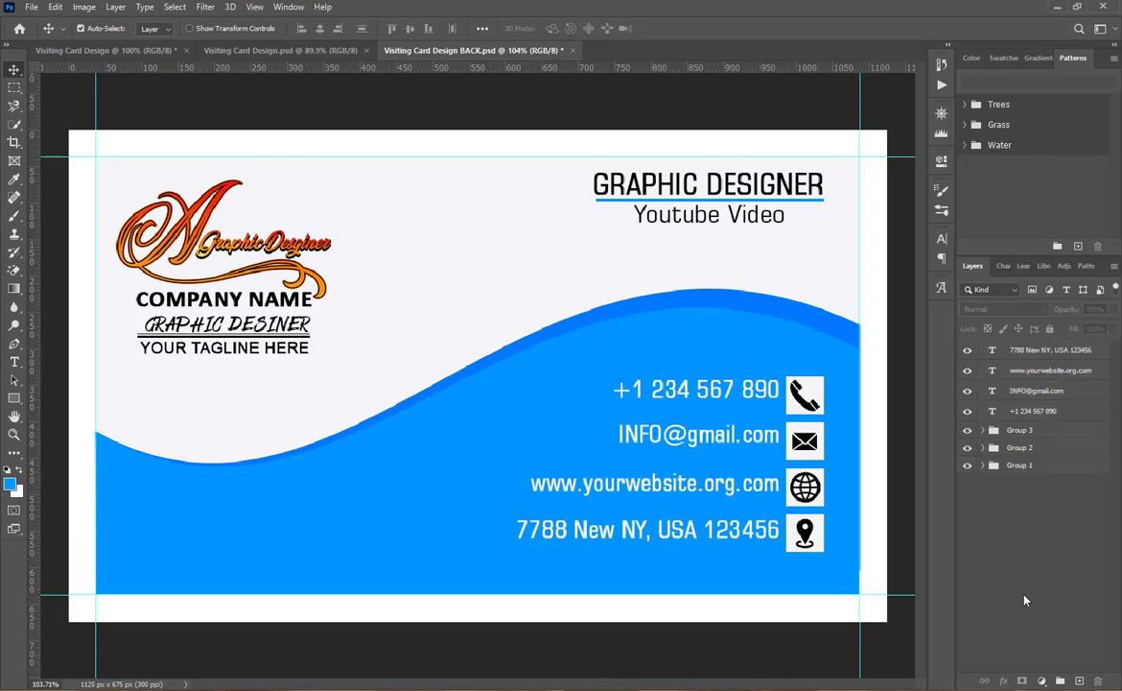